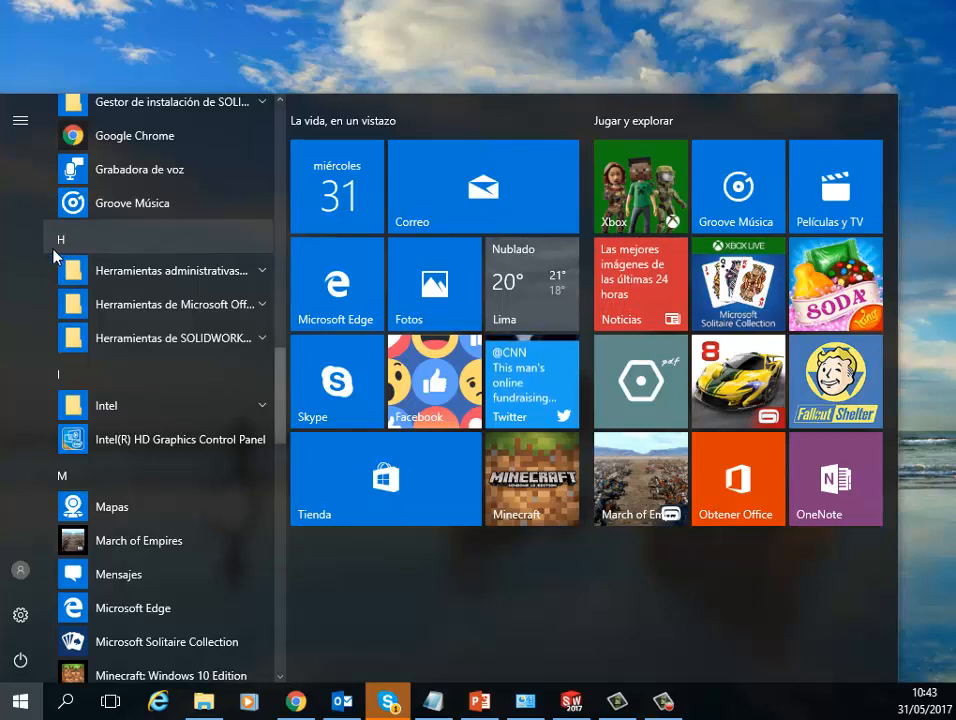
- Launch the SOLIDWORKS Costing template editor and maximize its window
left_click(150, 338)
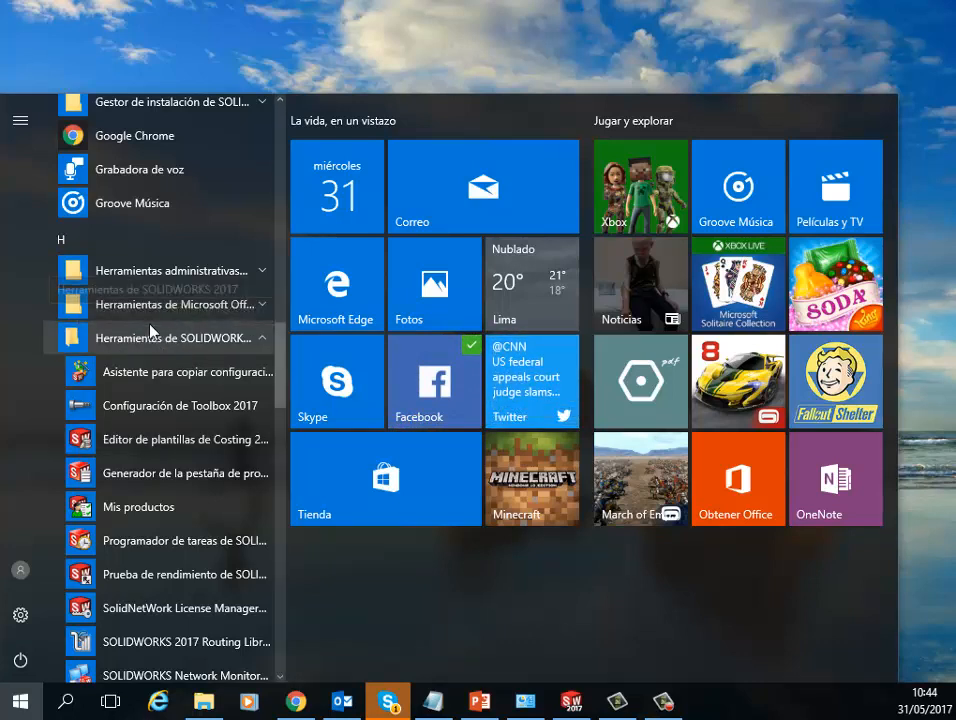
left_click(122, 443)
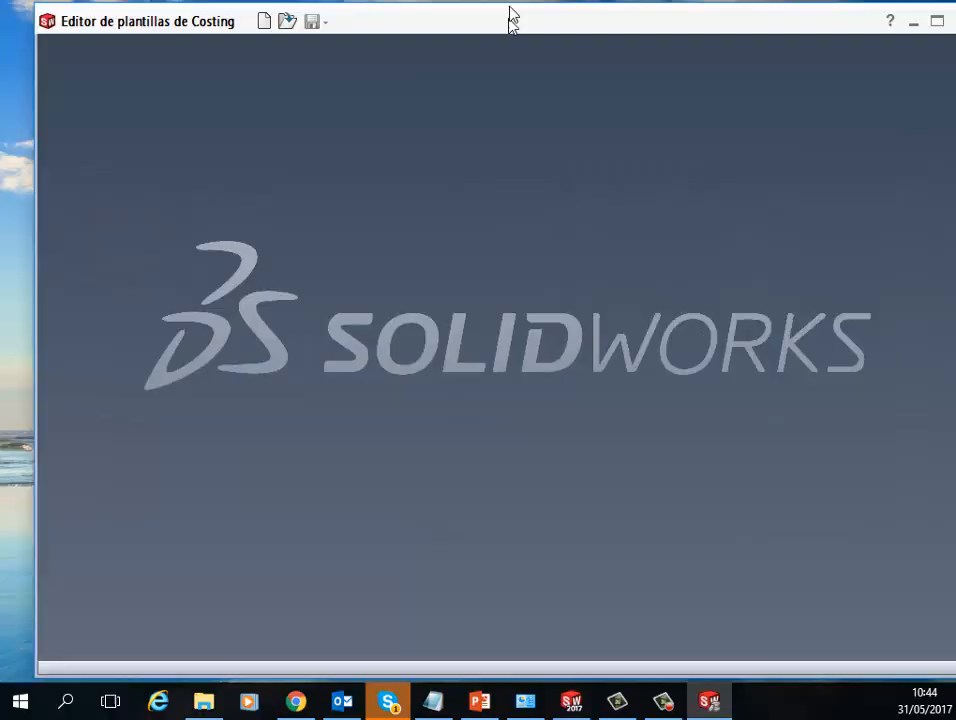
left_click_drag(510, 17, 452, 17)
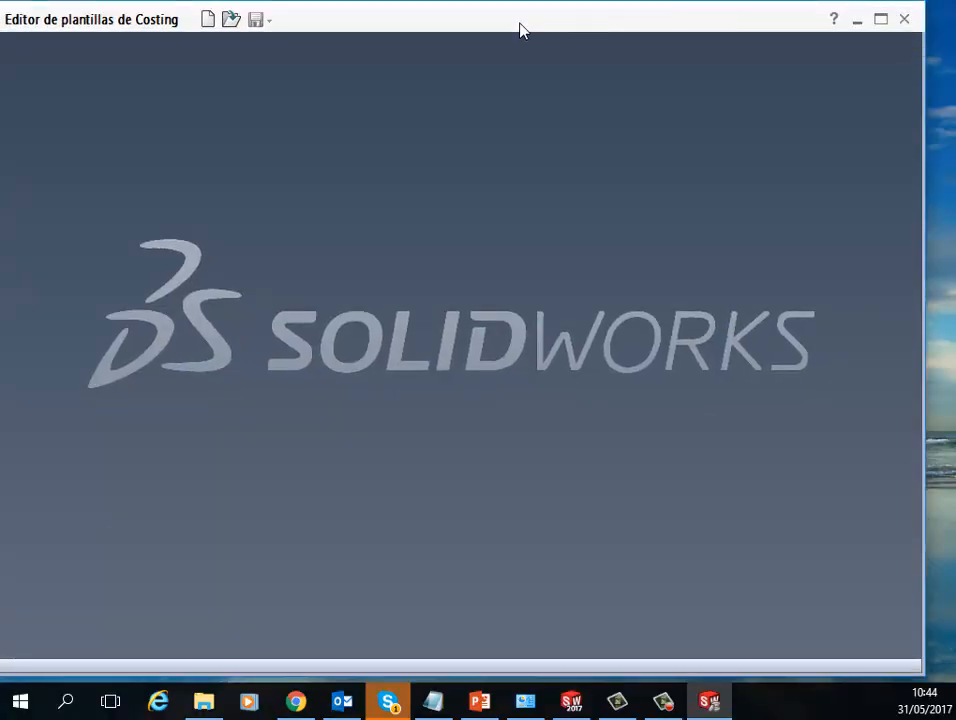
left_click_drag(519, 29, 548, 29)
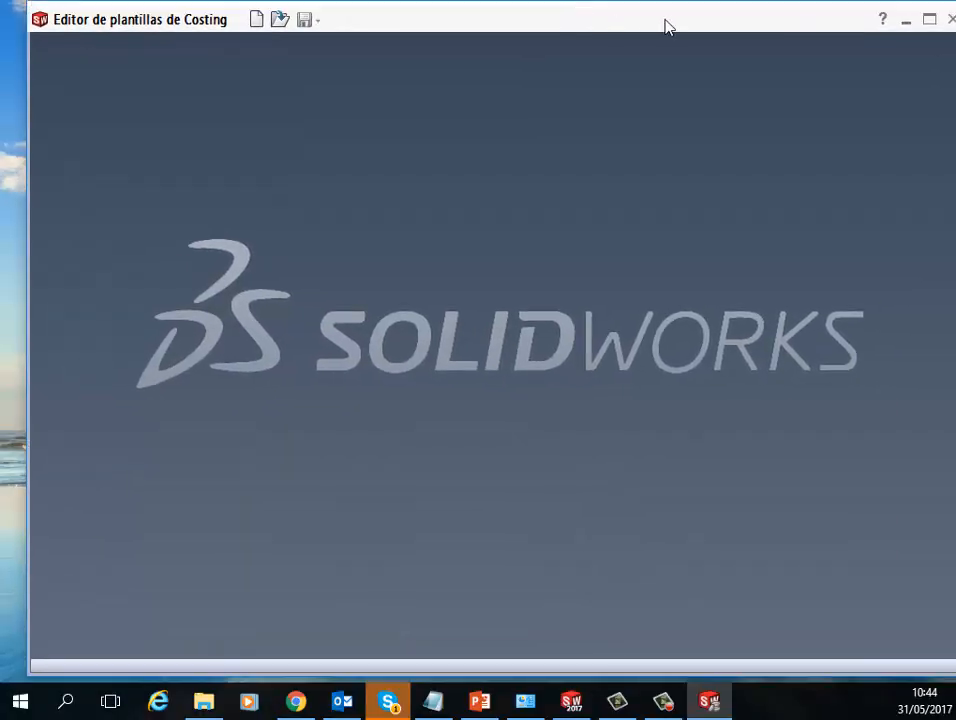
left_click(929, 20)
- Open the costing template Webinar.sldcts from the Costing templates folder
left_click(251, 14)
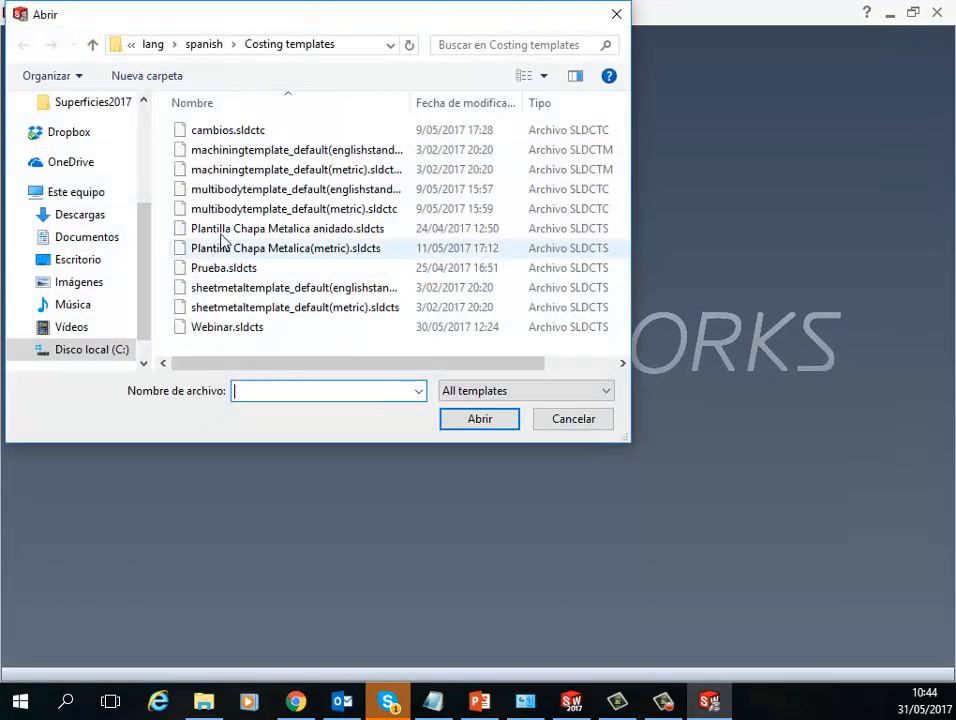
left_click(204, 326)
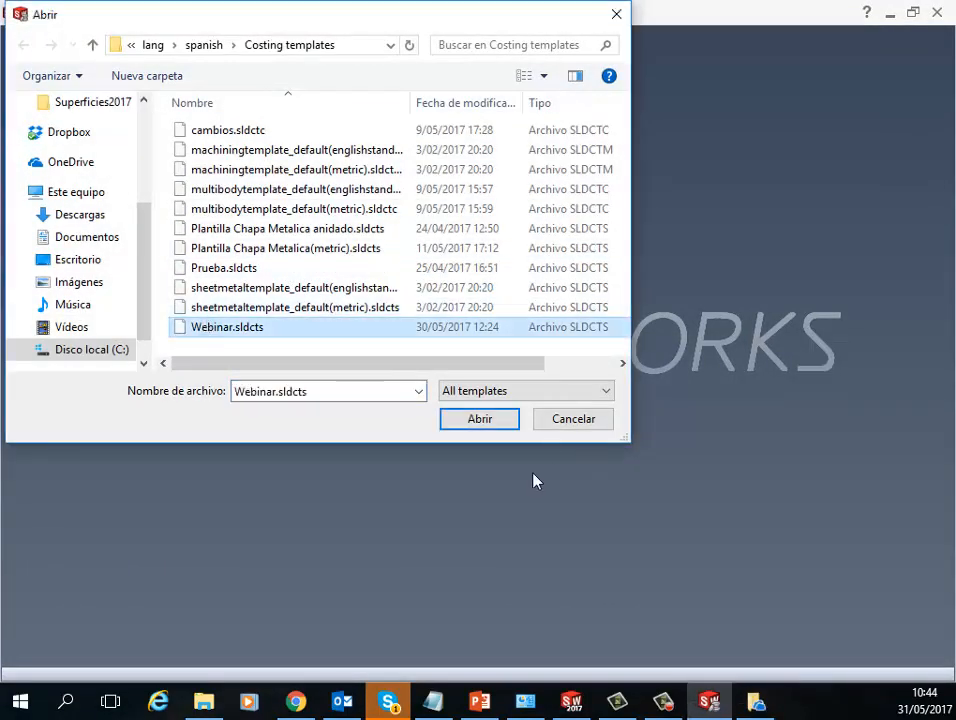
left_click(478, 418)
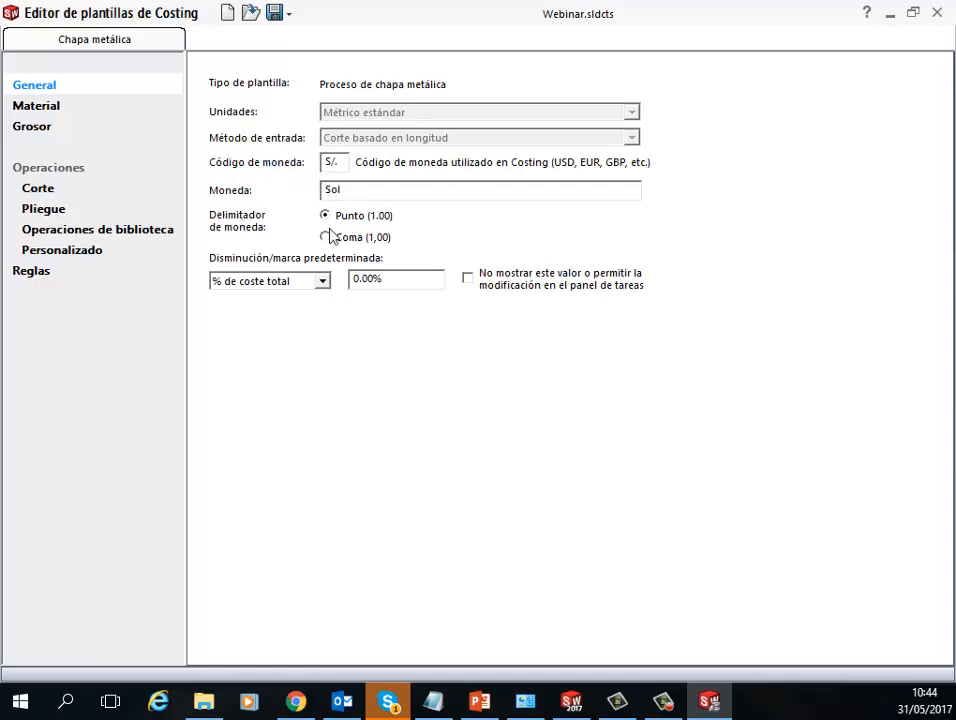
- Start a third entry in the template's material table with the class Acero
left_click(44, 110)
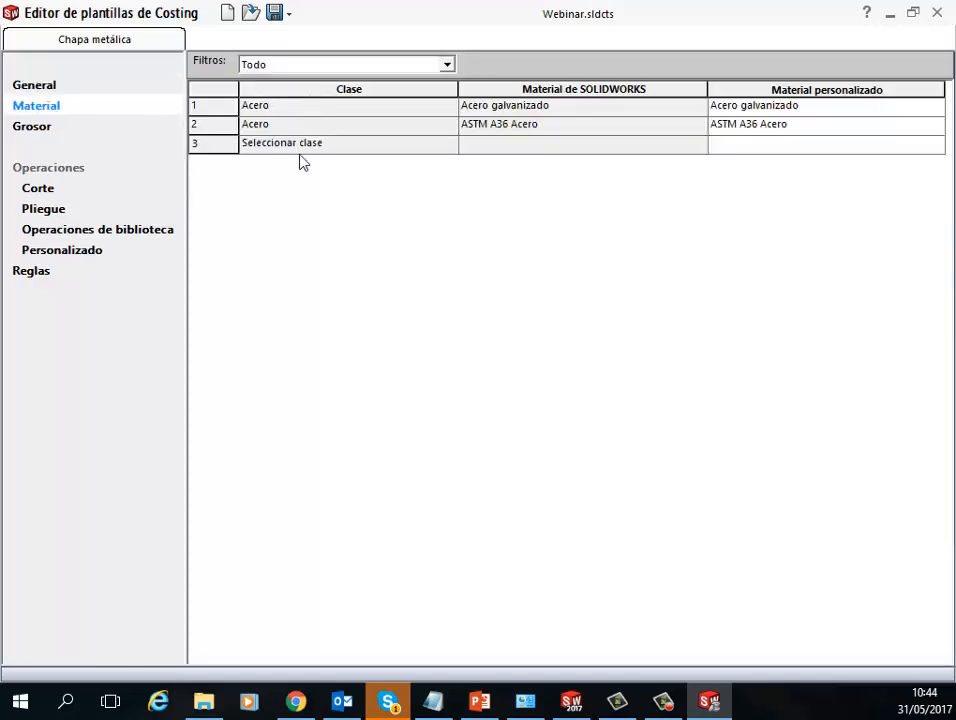
left_click(62, 107)
left_click(410, 113)
left_click(408, 147)
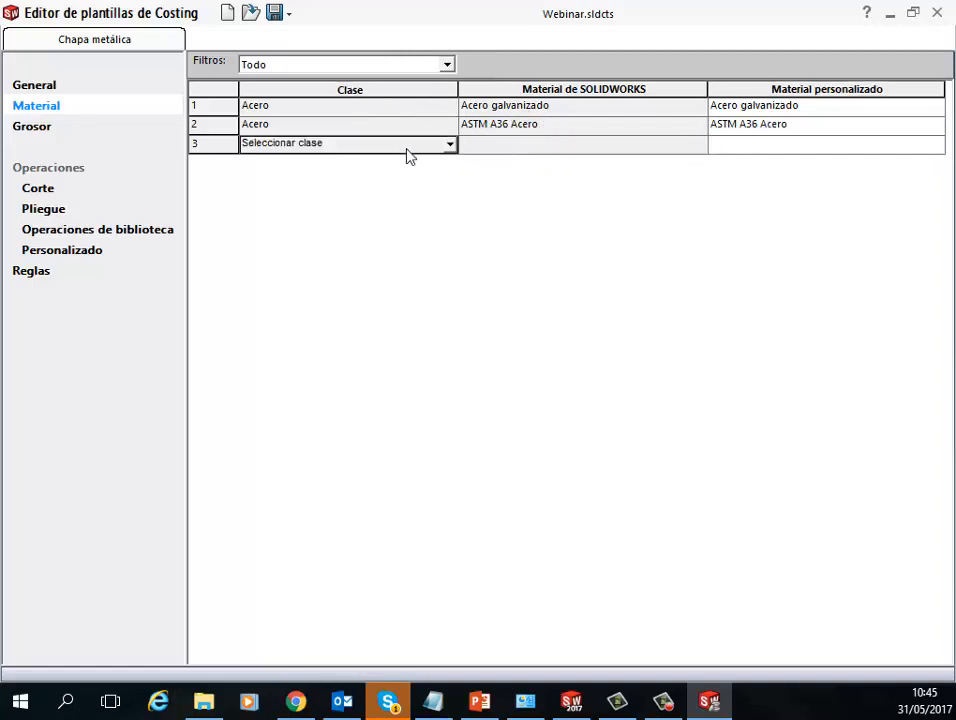
left_click(350, 147)
left_click(350, 177)
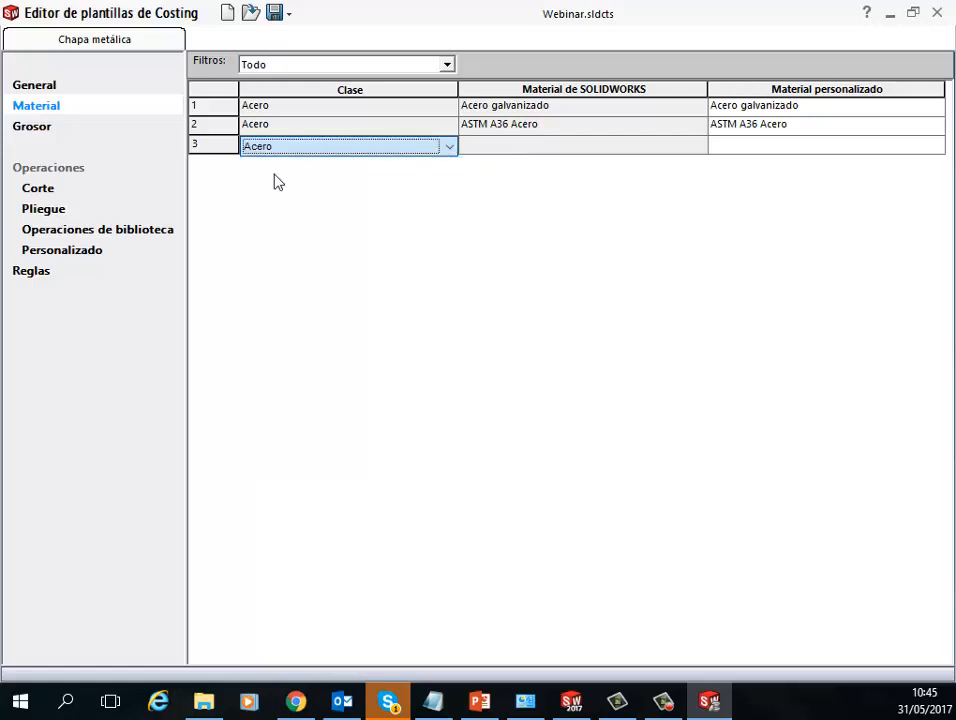
- Examine the SOLIDWORKS steel materials available for the third material entry
left_click(700, 147)
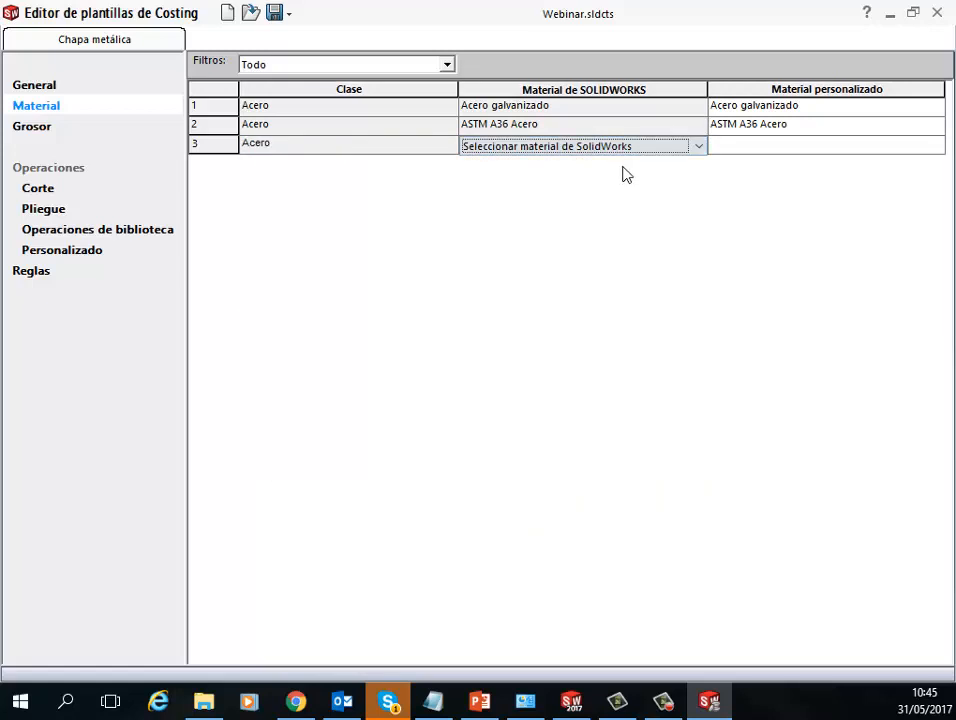
left_click(701, 148)
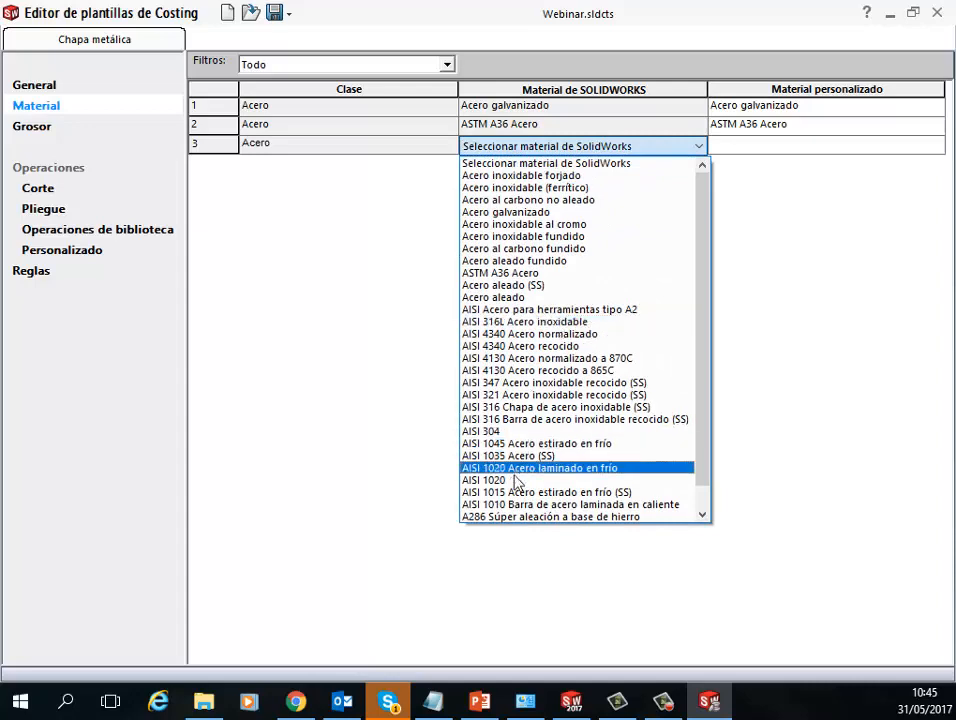
scroll(545, 240, "down", 1)
scroll(487, 333, "up", 1)
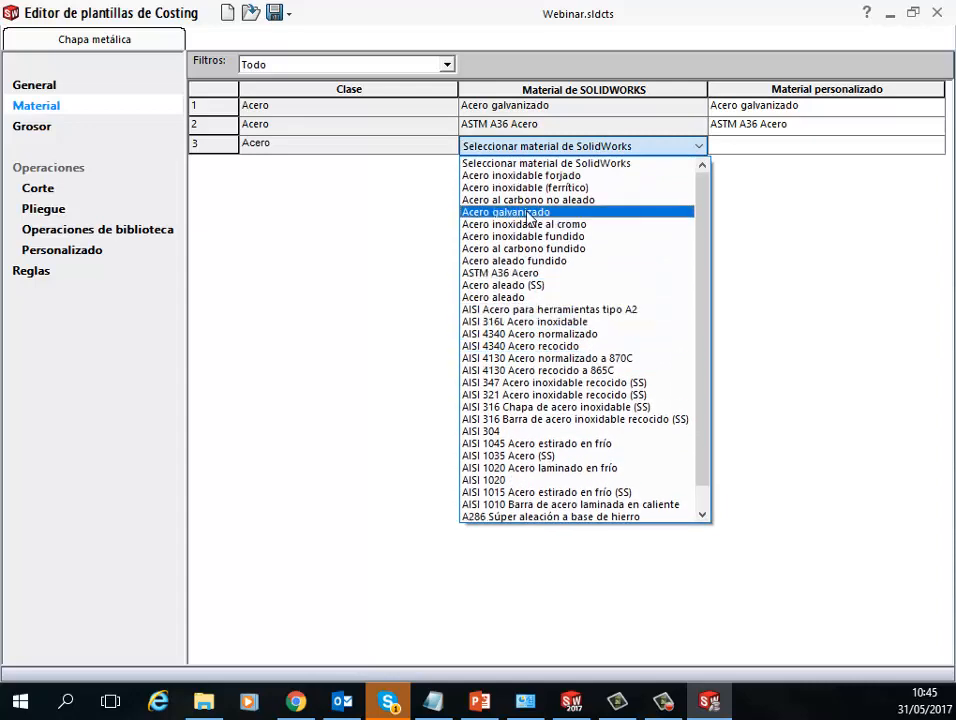
scroll(539, 330, "down", 1)
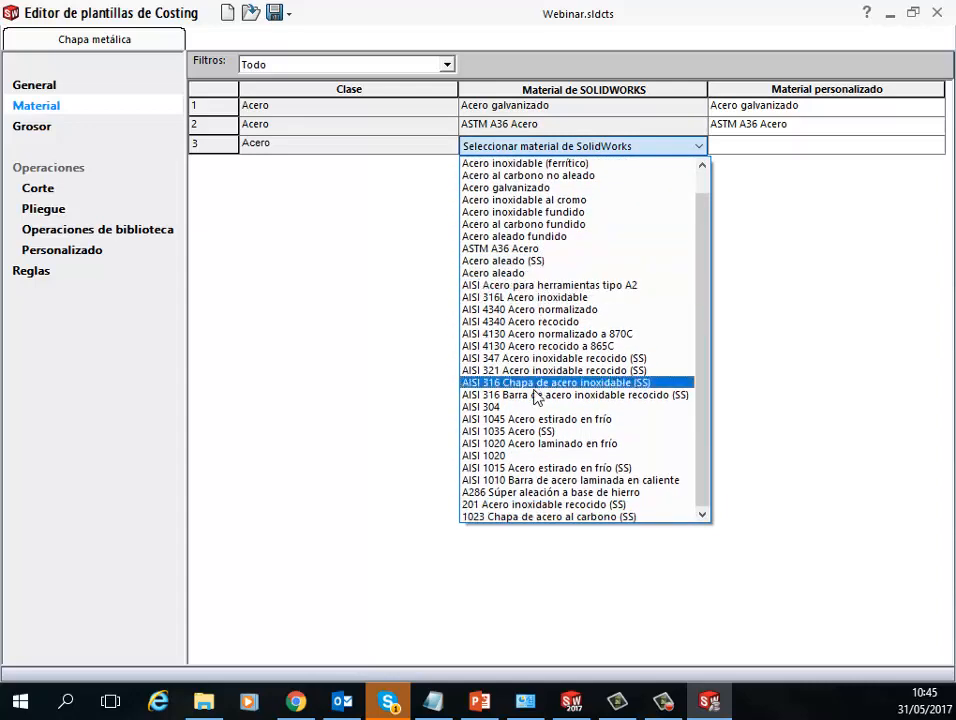
scroll(542, 371, "up", 1)
scroll(538, 250, "down", 1)
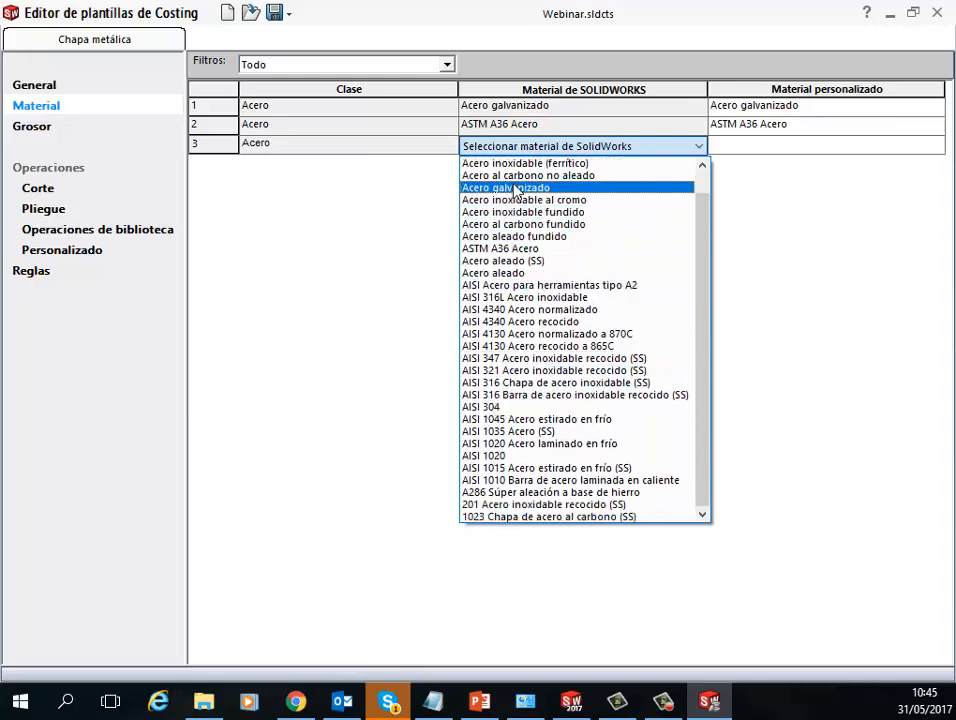
- Review the template's material thickness costs and the cutting methods with their costs
left_click(35, 131)
left_click(34, 128)
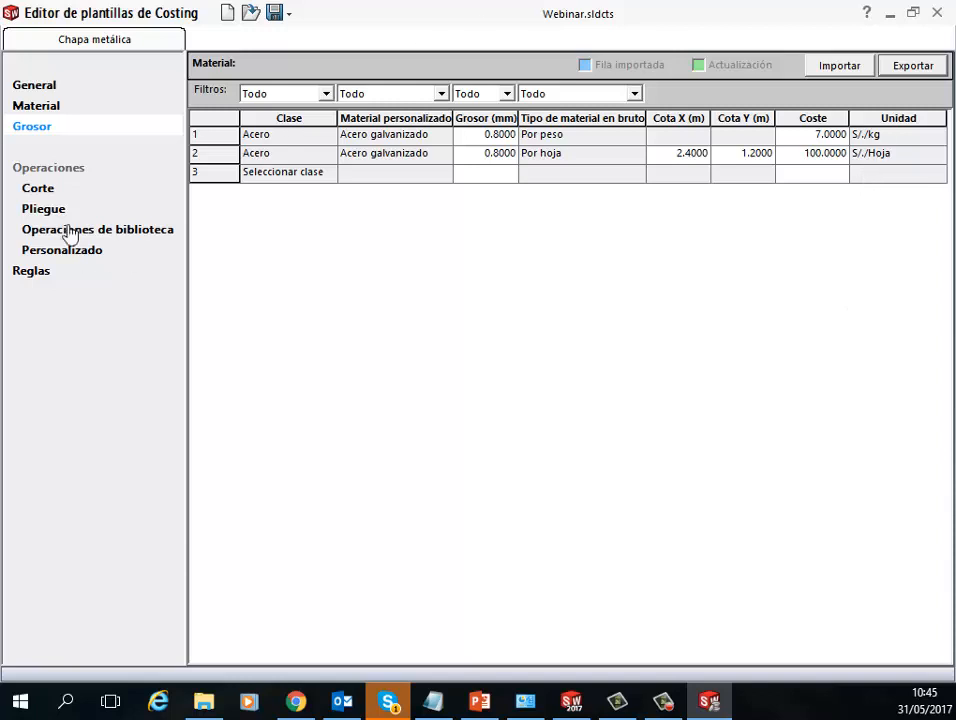
left_click(44, 190)
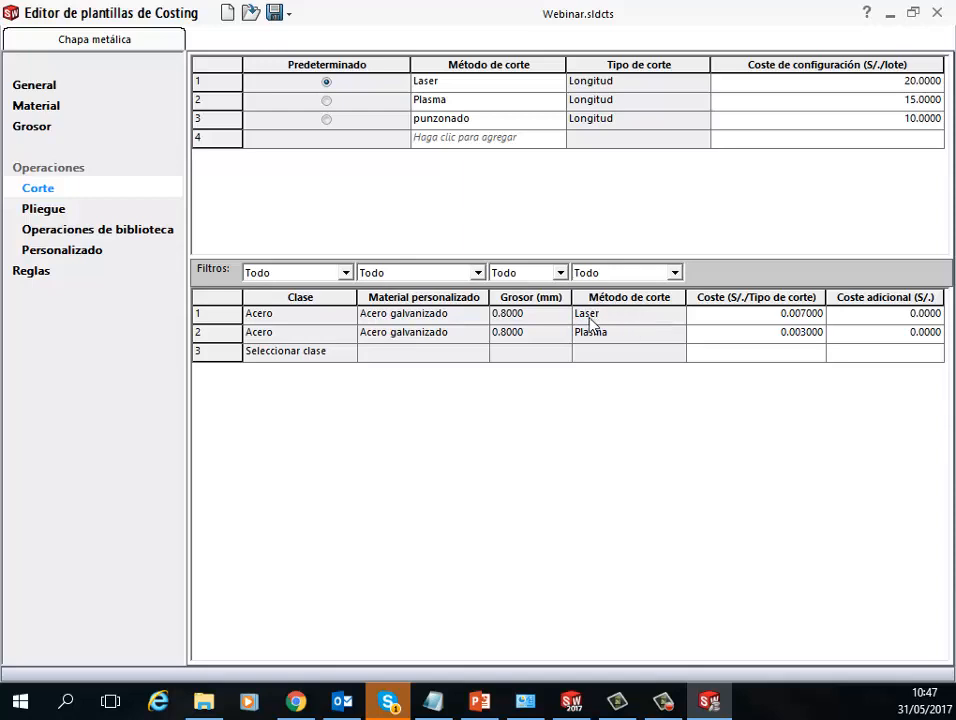
- Review the setup and unit costs of the bend and hem methods and of the library operations
left_click(47, 212)
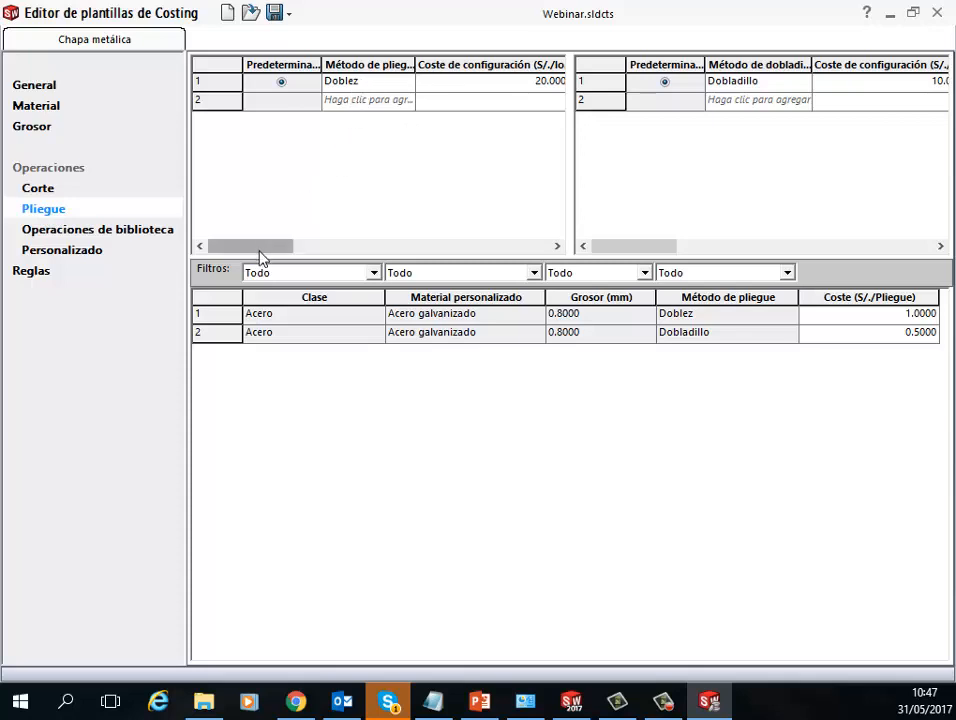
left_click_drag(260, 254, 367, 250)
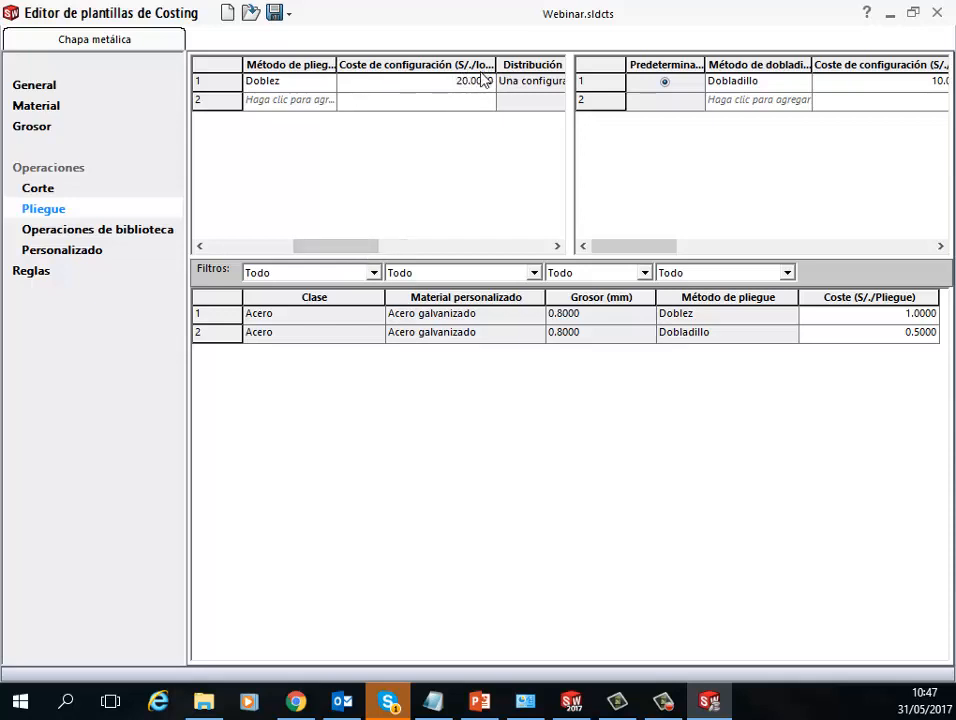
left_click_drag(365, 248, 240, 250)
left_click_drag(623, 245, 709, 237)
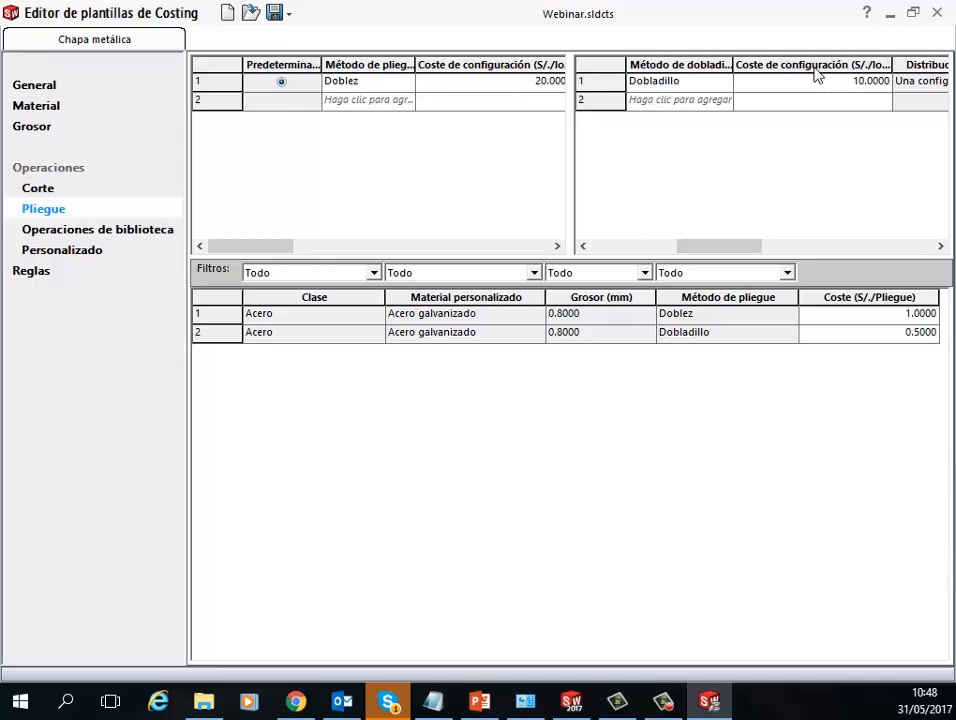
left_click_drag(738, 247, 865, 80)
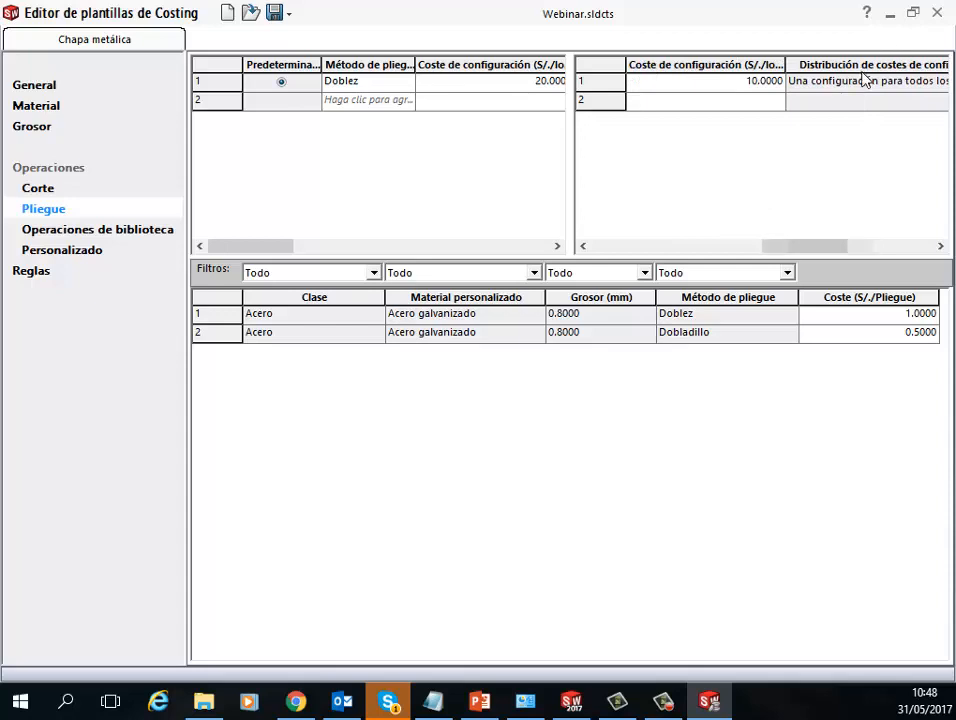
left_click(582, 246)
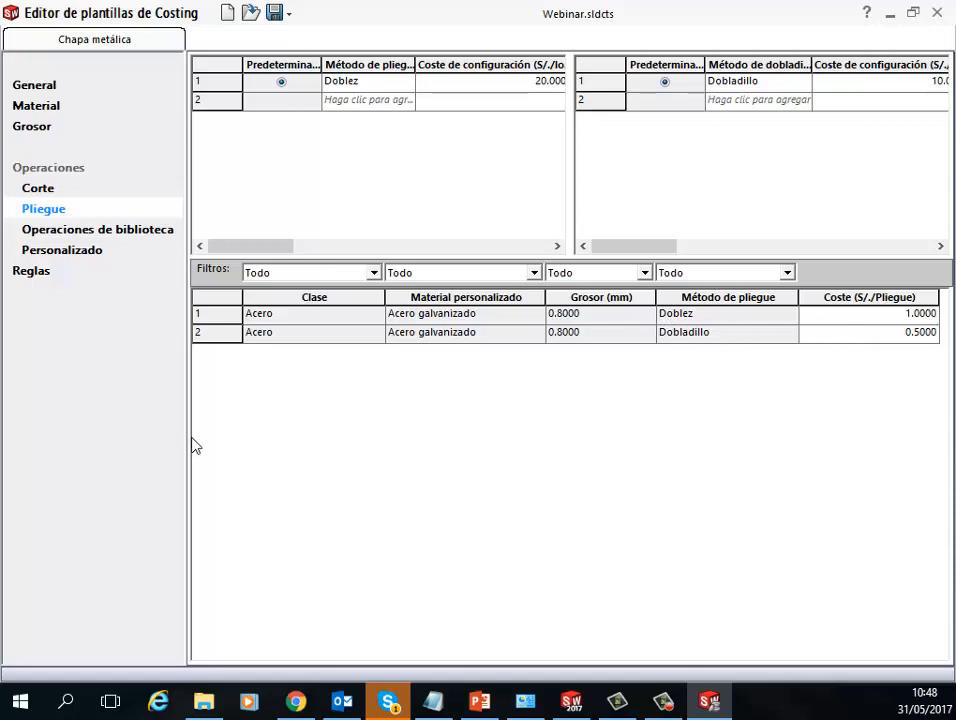
left_click(117, 236)
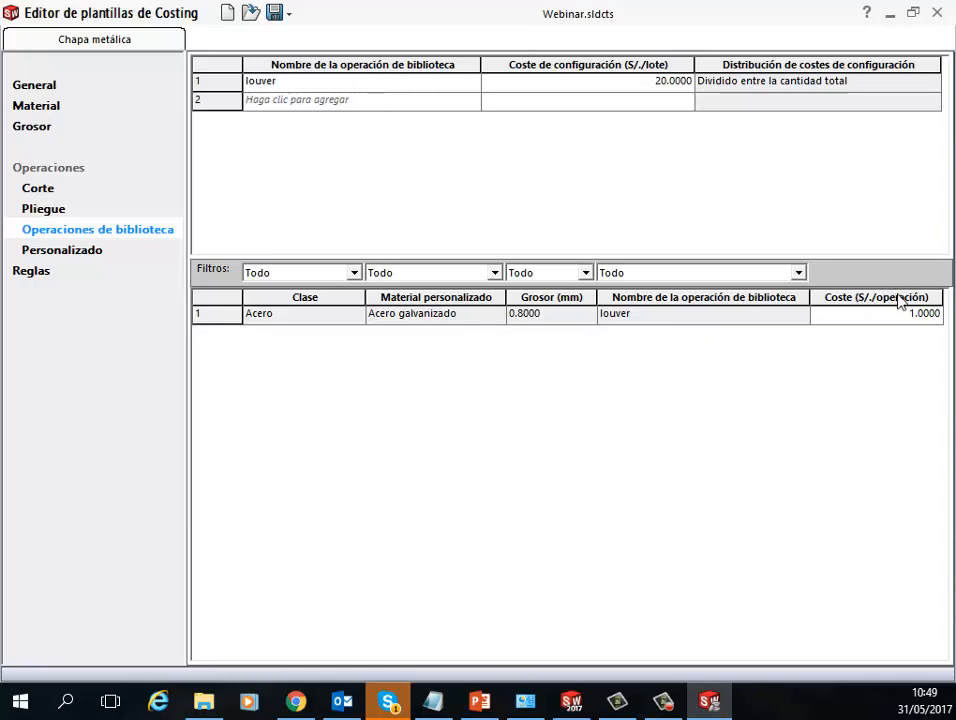
- Add a custom operation named Inspección with selection type Pieza and a cost of 0.2 per part
left_click(77, 254)
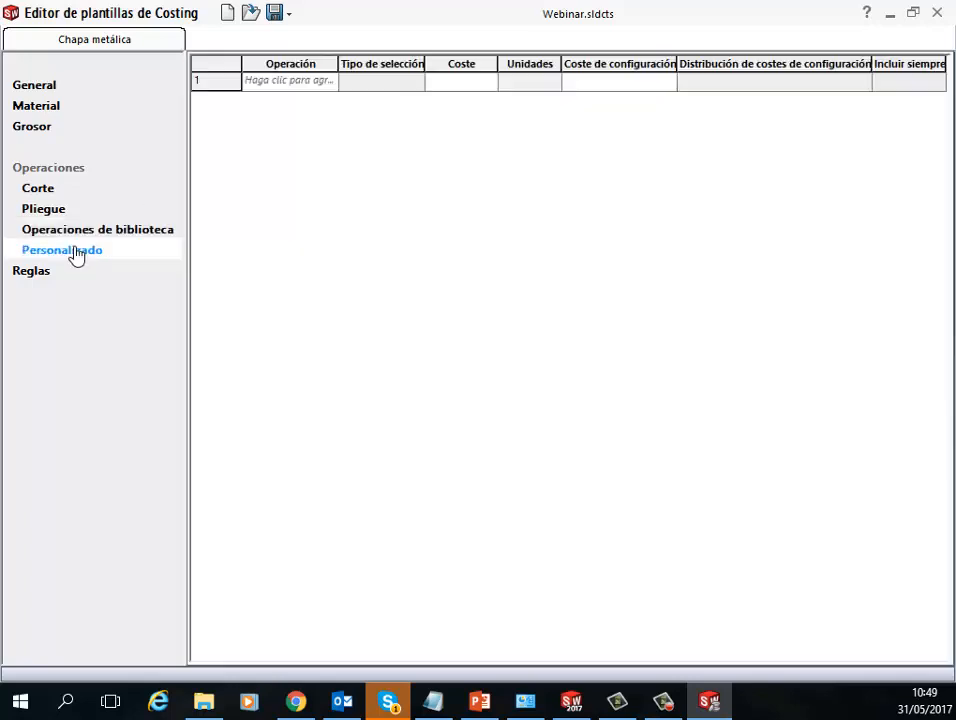
left_click(267, 82)
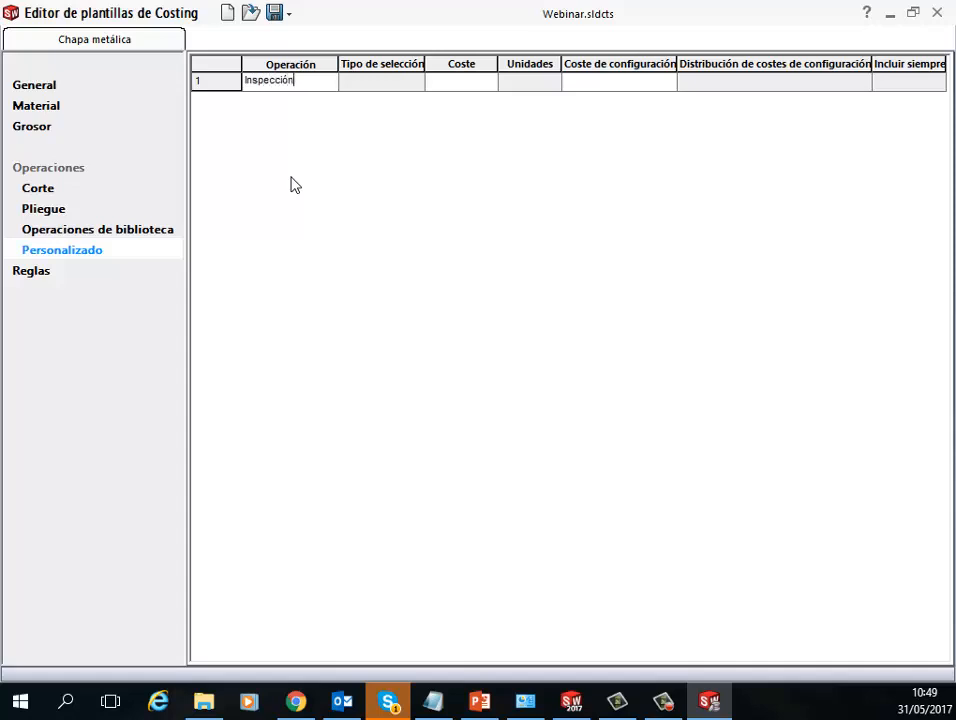
key("Tab")
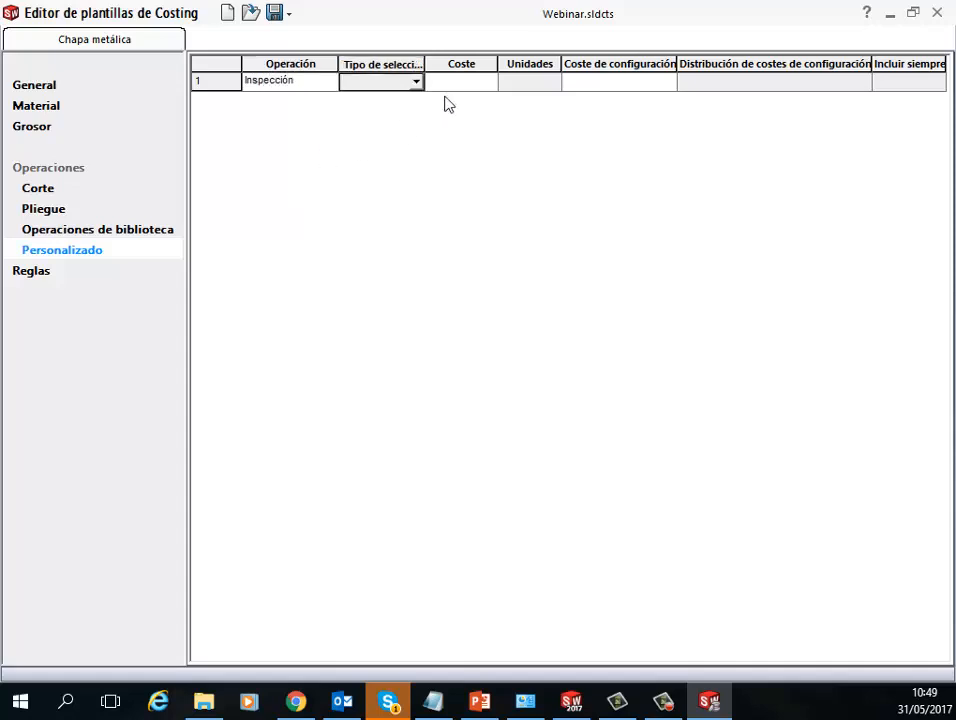
left_click(415, 84)
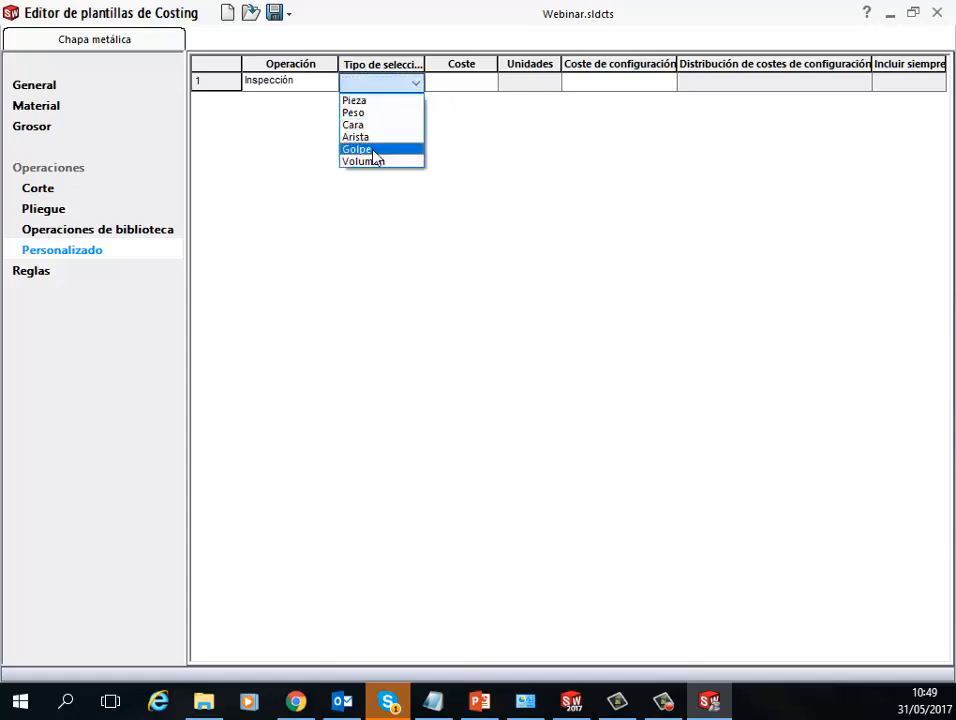
left_click(352, 101)
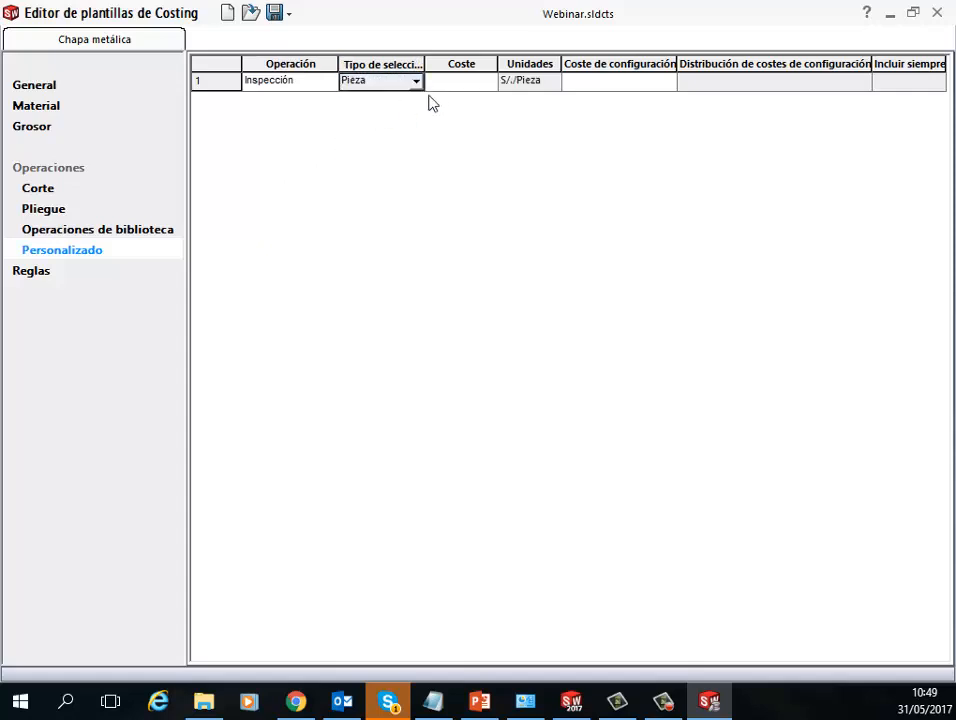
left_click(461, 88)
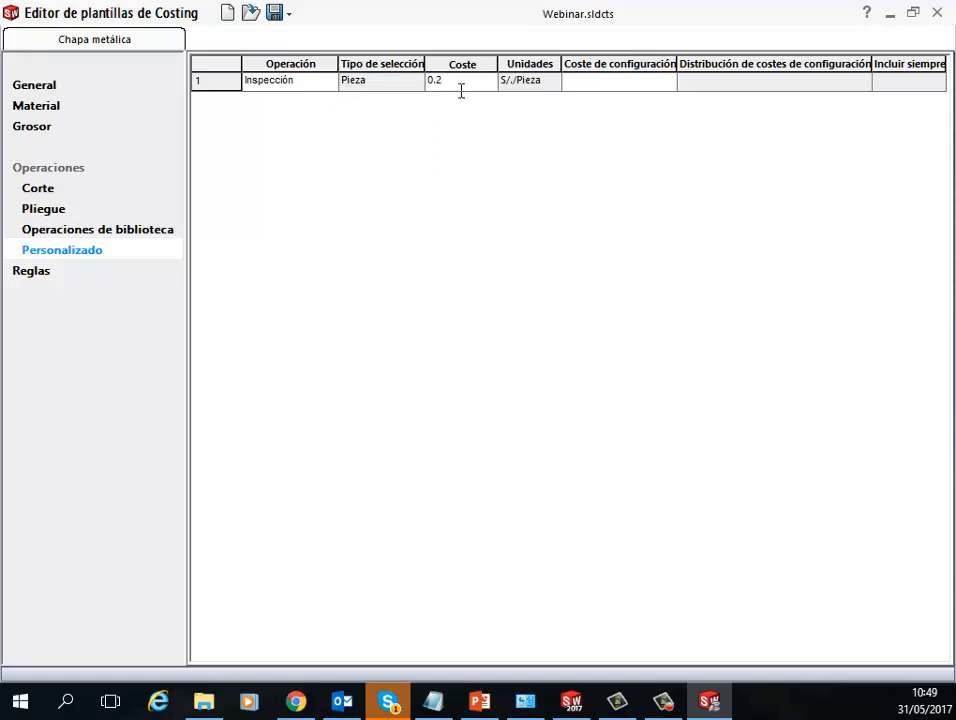
key("Tab")
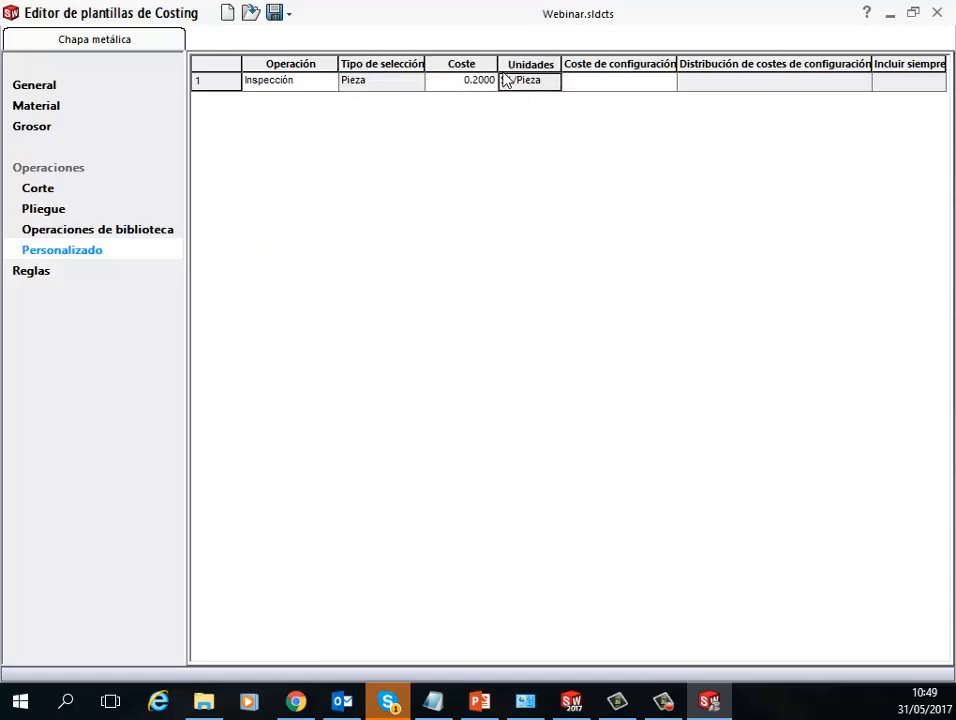
- Set the Inspección operation's setup cost distribution to Aplicar 1 vez por pieza and its always-include option to No
left_click(615, 83)
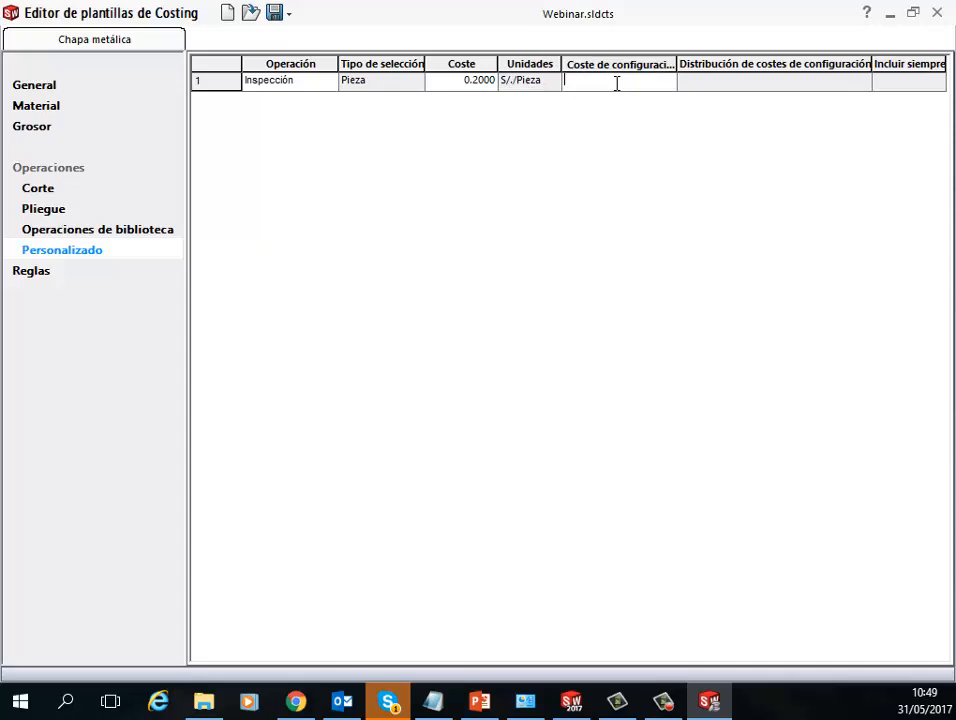
left_click(705, 84)
left_click(713, 88)
left_click(736, 128)
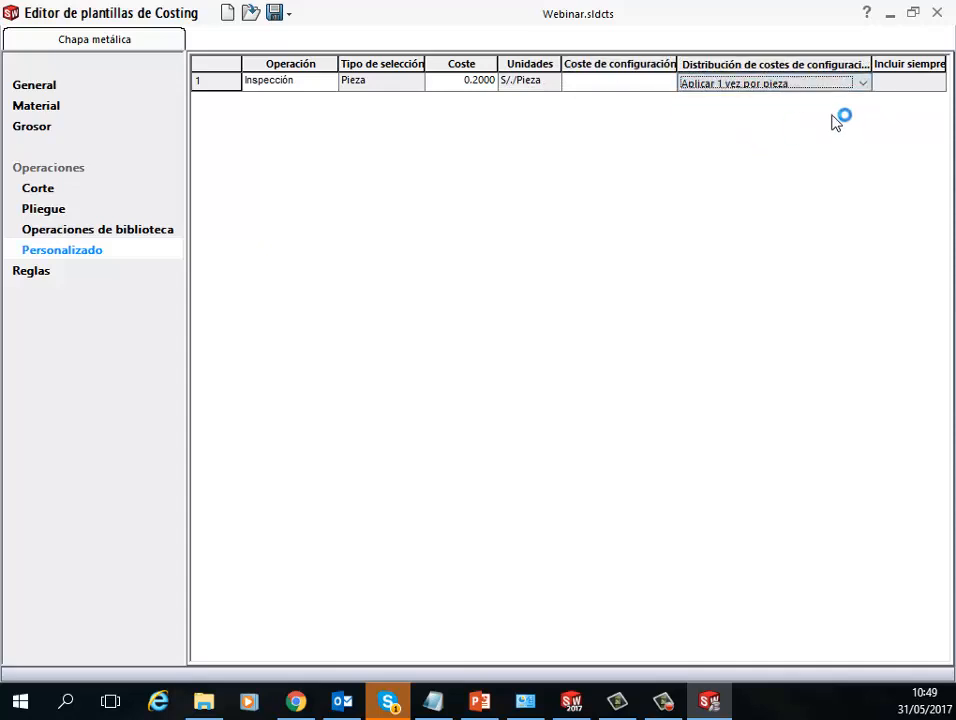
left_click(911, 82)
left_click(936, 83)
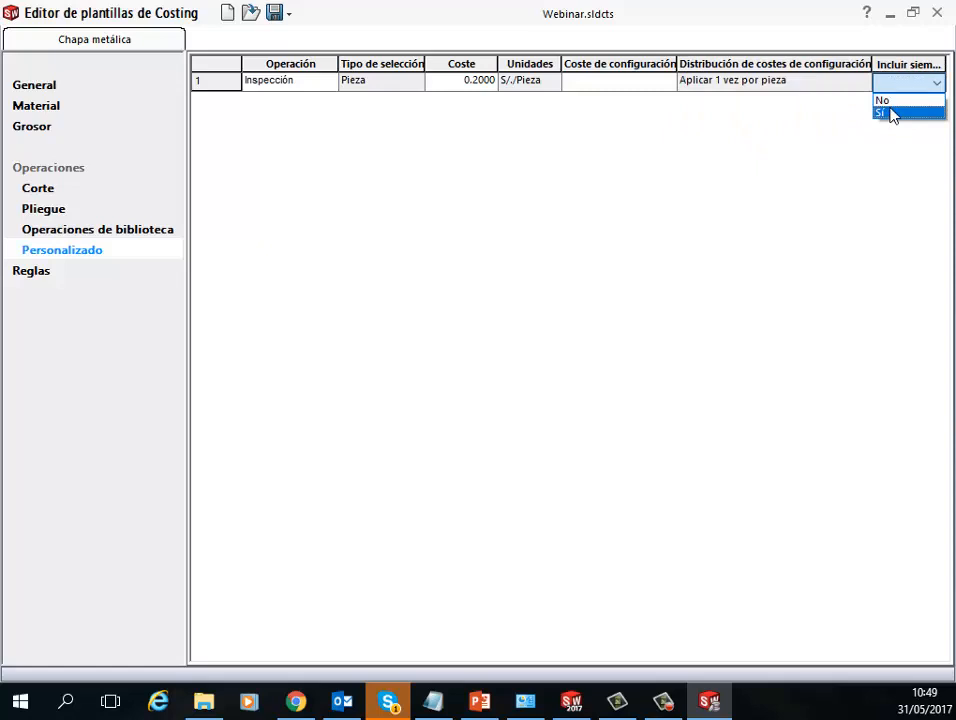
left_click(891, 103)
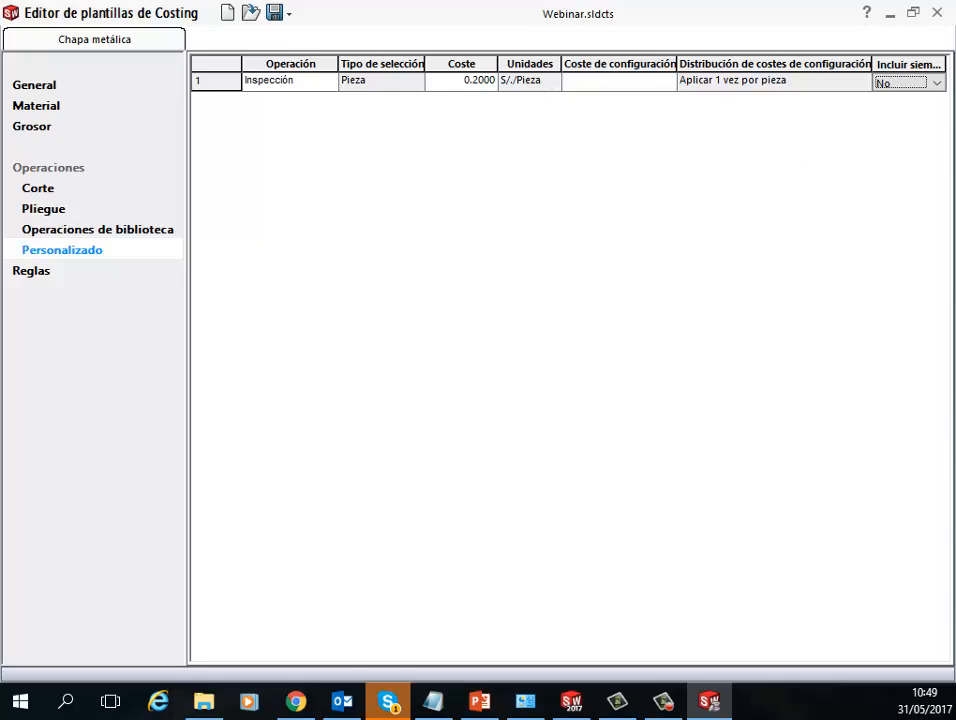
- Add a rule named Dimensiones with category SI/ENTONCES to the template's rules and review the available rule structures
left_click(31, 273)
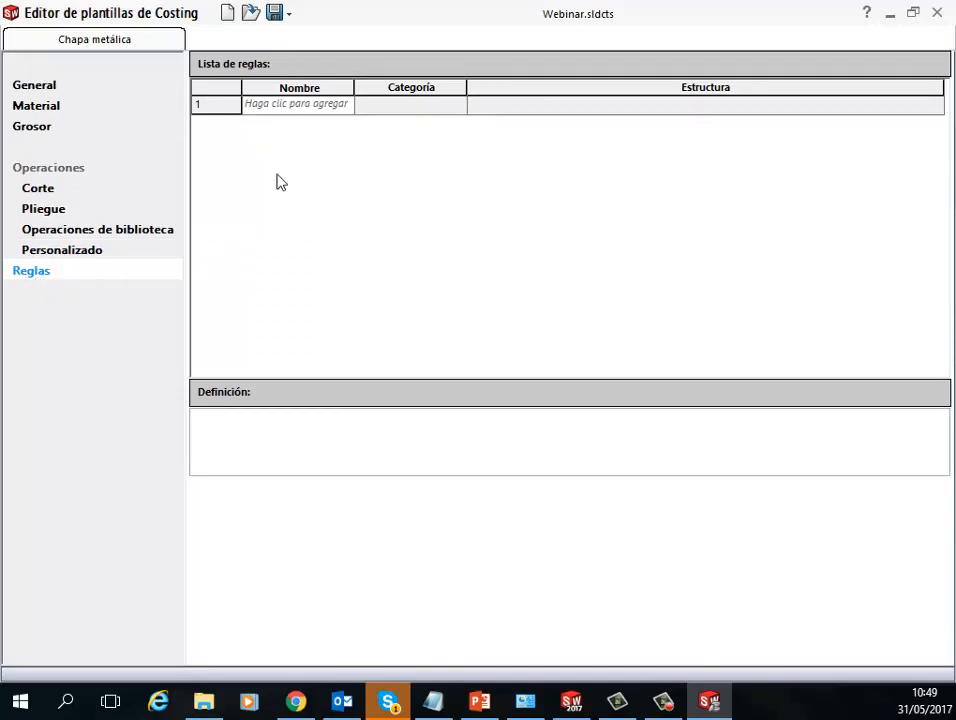
left_click(282, 106)
type("Dimensiones")
left_click(389, 115)
left_click(389, 112)
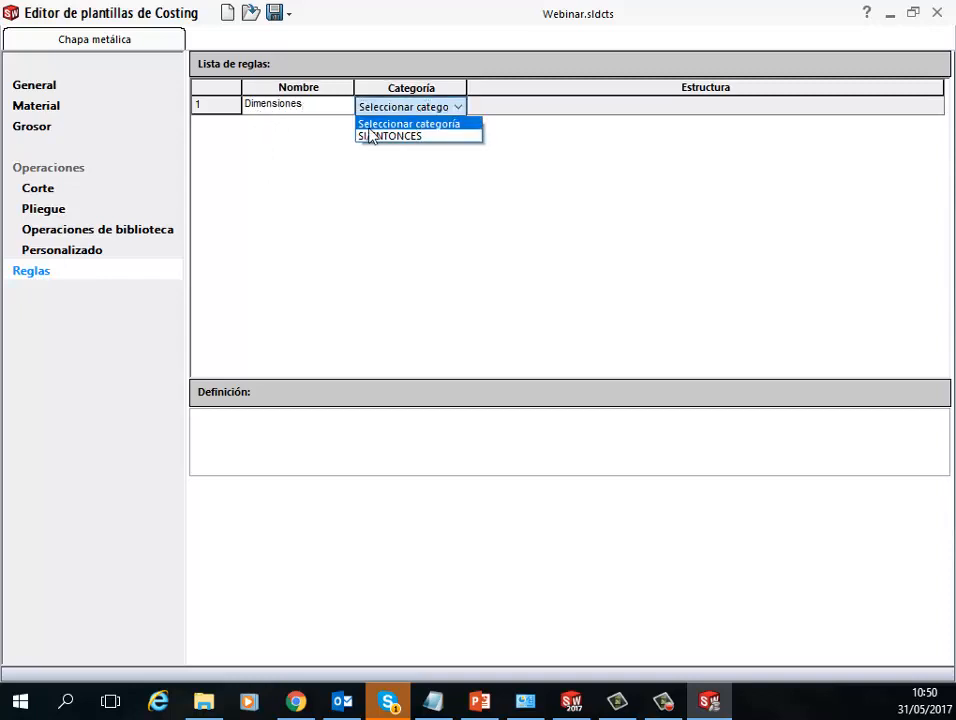
left_click(375, 139)
left_click(930, 107)
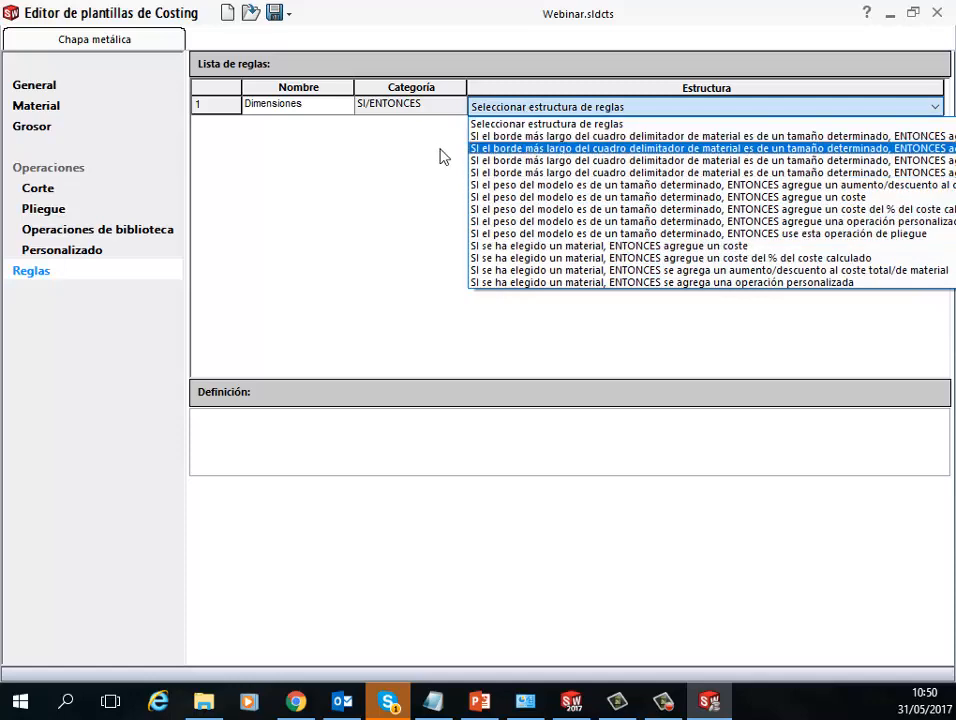
left_click(395, 203)
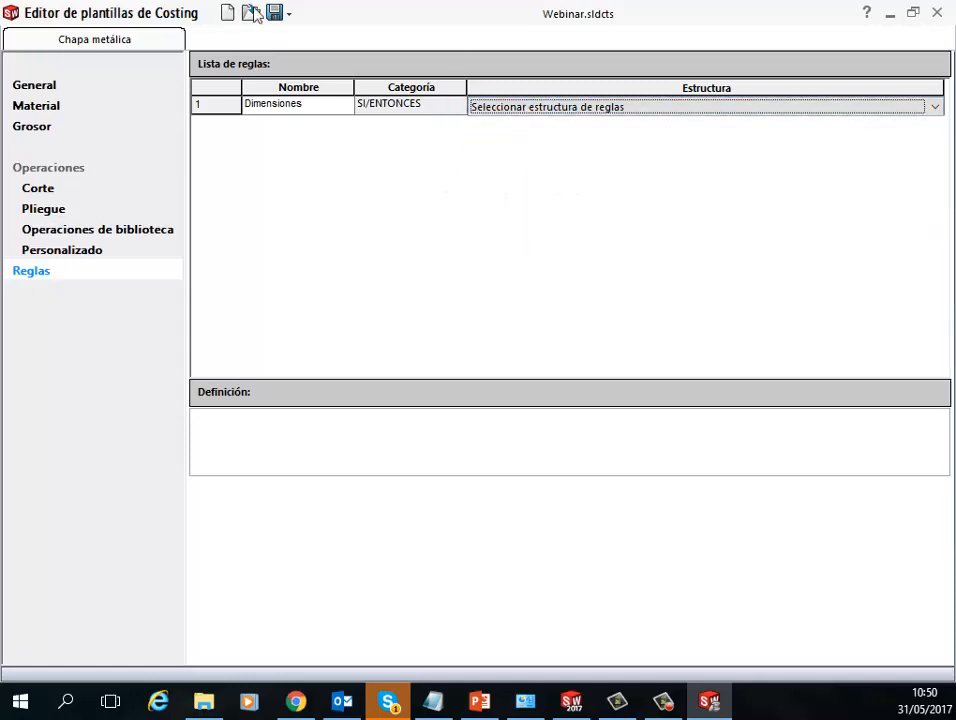
- Close the costing template editor, switch to SOLIDWORKS 2017 and create a new part document
left_click(937, 14)
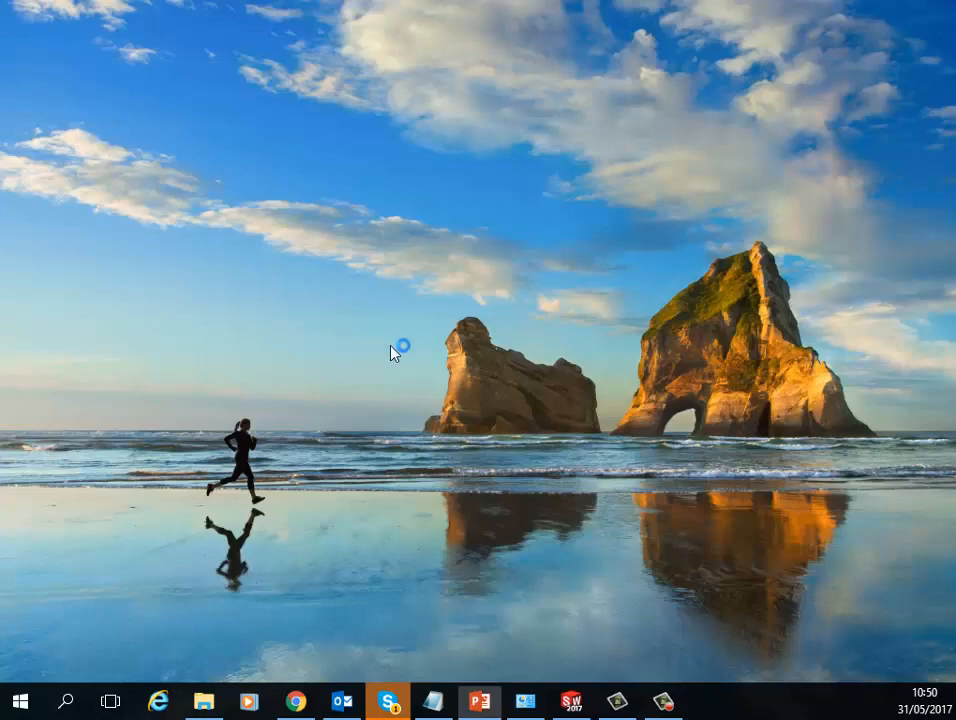
left_click(573, 709)
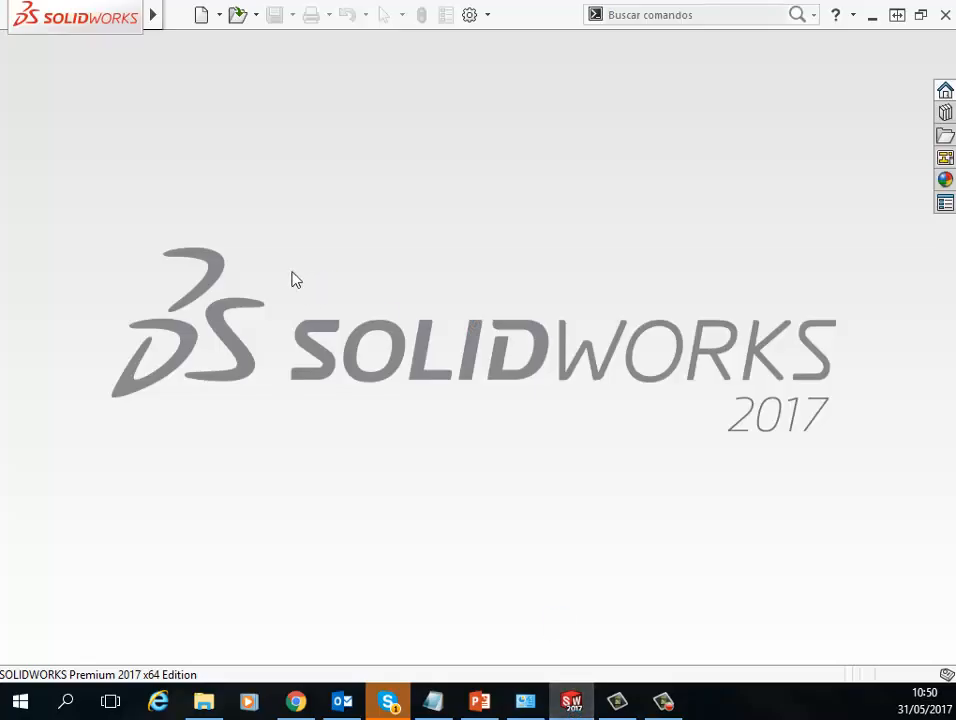
left_click(187, 15)
left_click(210, 43)
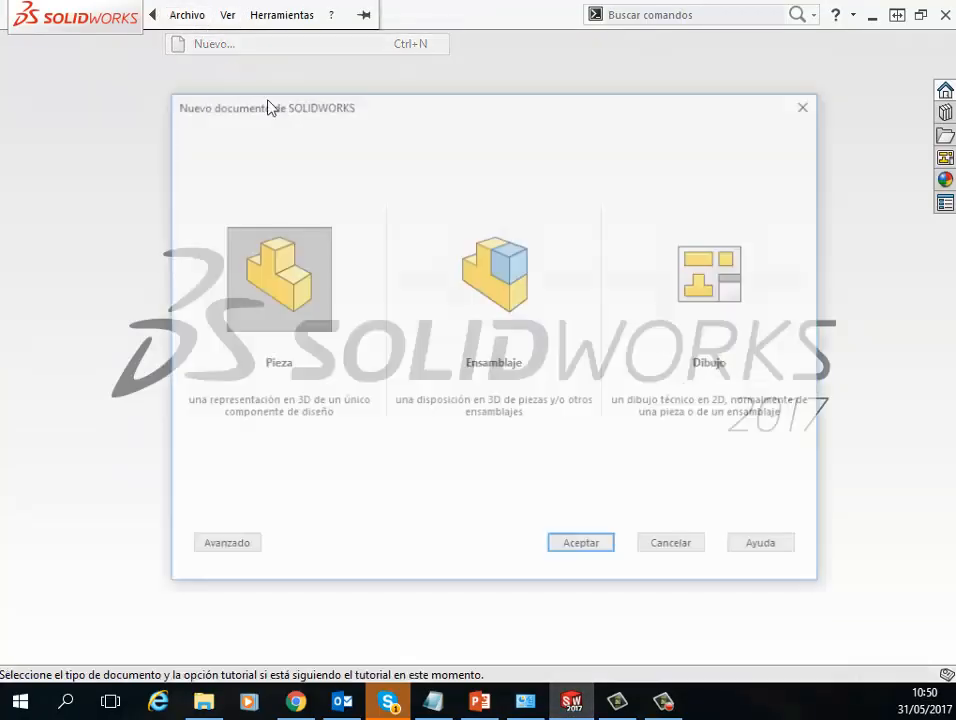
double_click(279, 318)
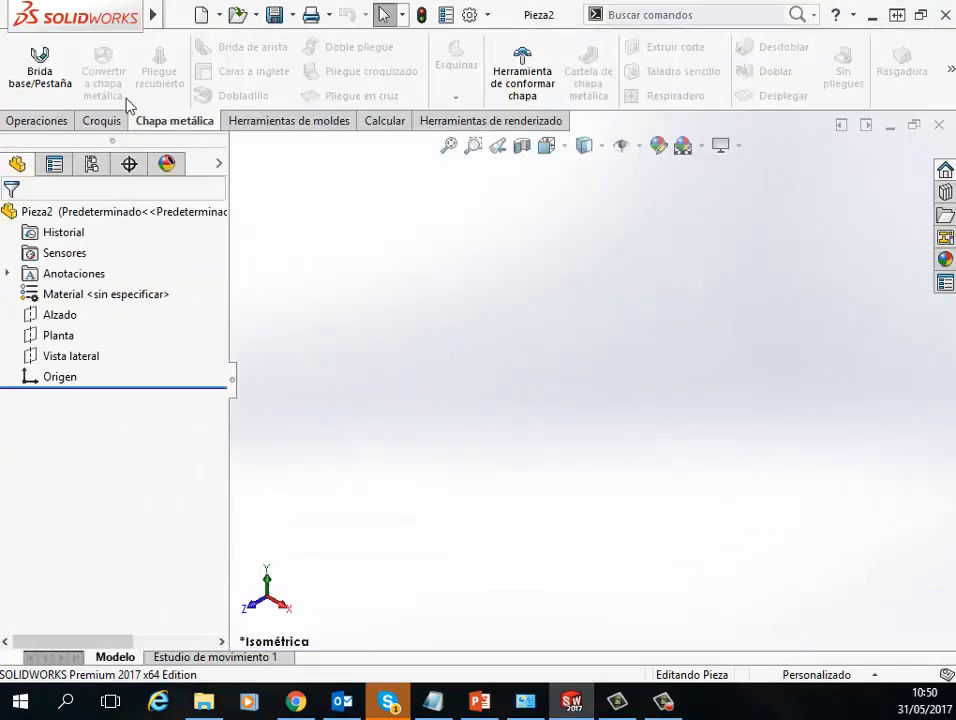
- Start a base flange on the Alzado plane and sketch a rectangle from the origin, 300 mm wide and 250 mm high
left_click(40, 65)
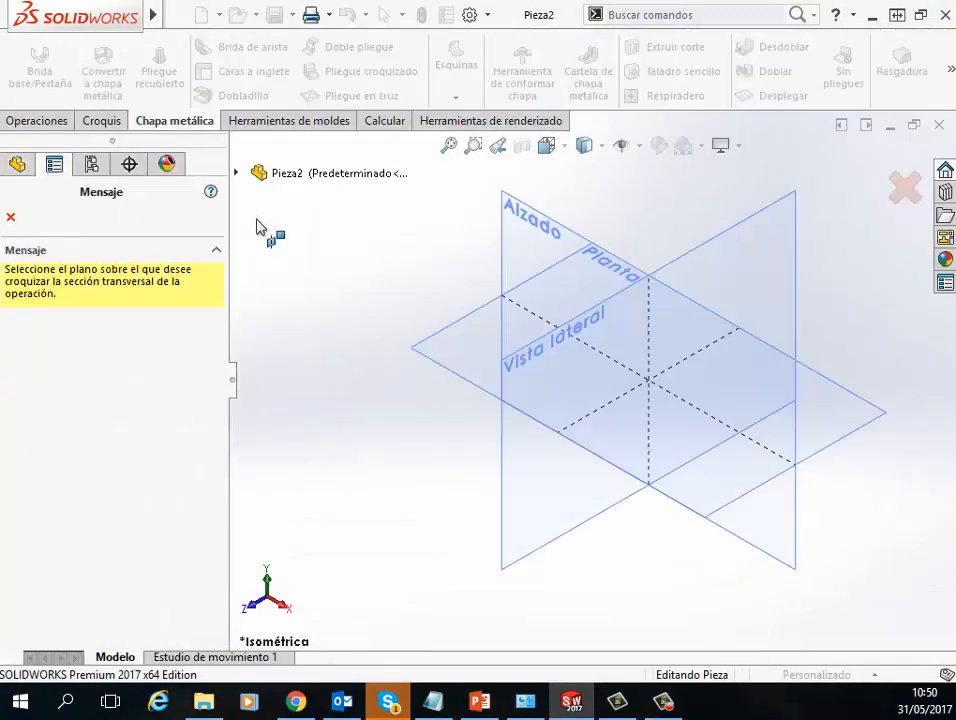
left_click(523, 213)
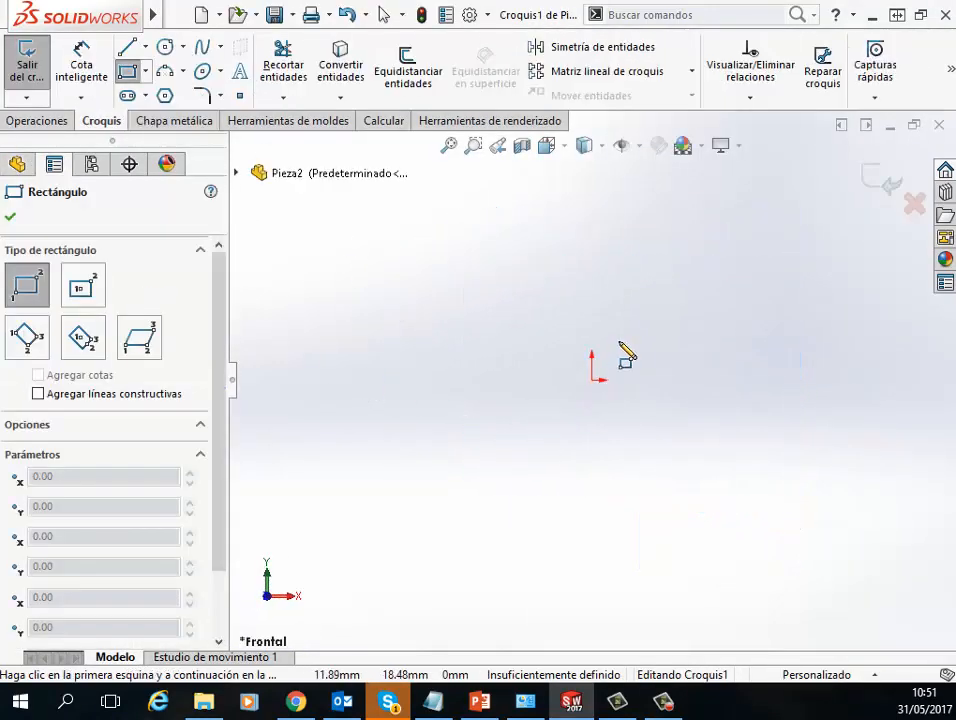
left_click_drag(592, 379, 672, 266)
type("250")
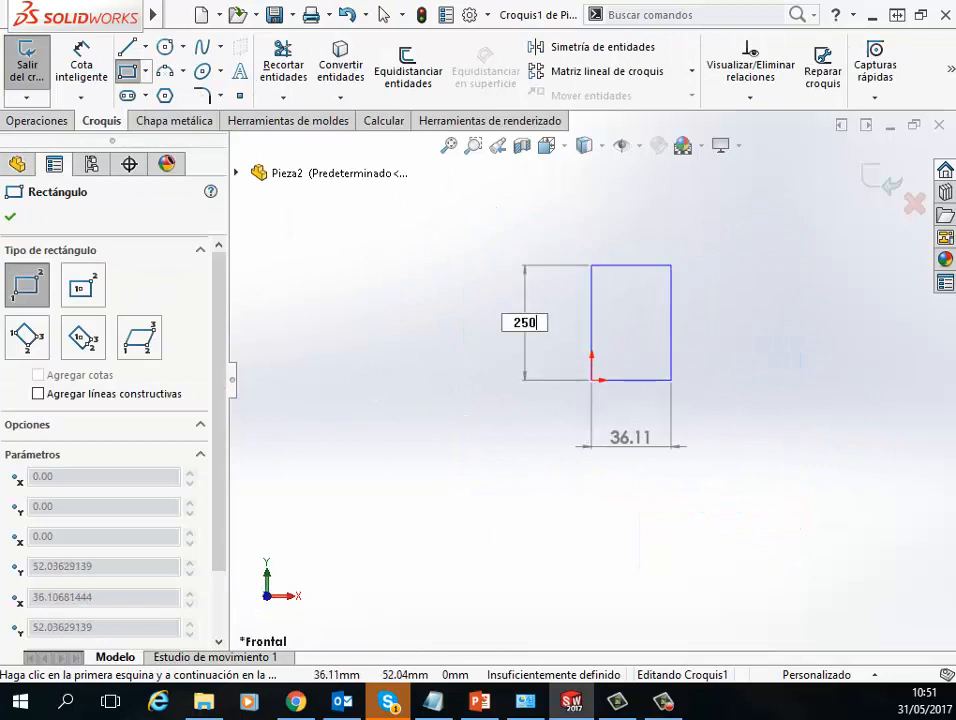
key("Tab")
type("300")
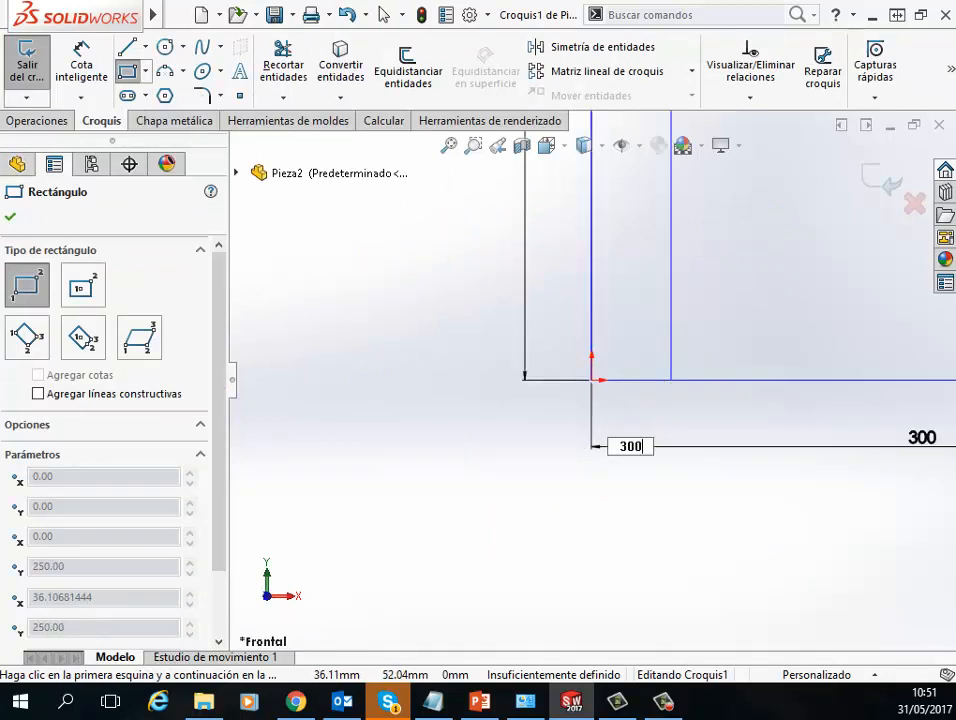
key("Return")
- Finish the rectangle sketch and create the base flange sheet from it with the preset settings
left_click(880, 178)
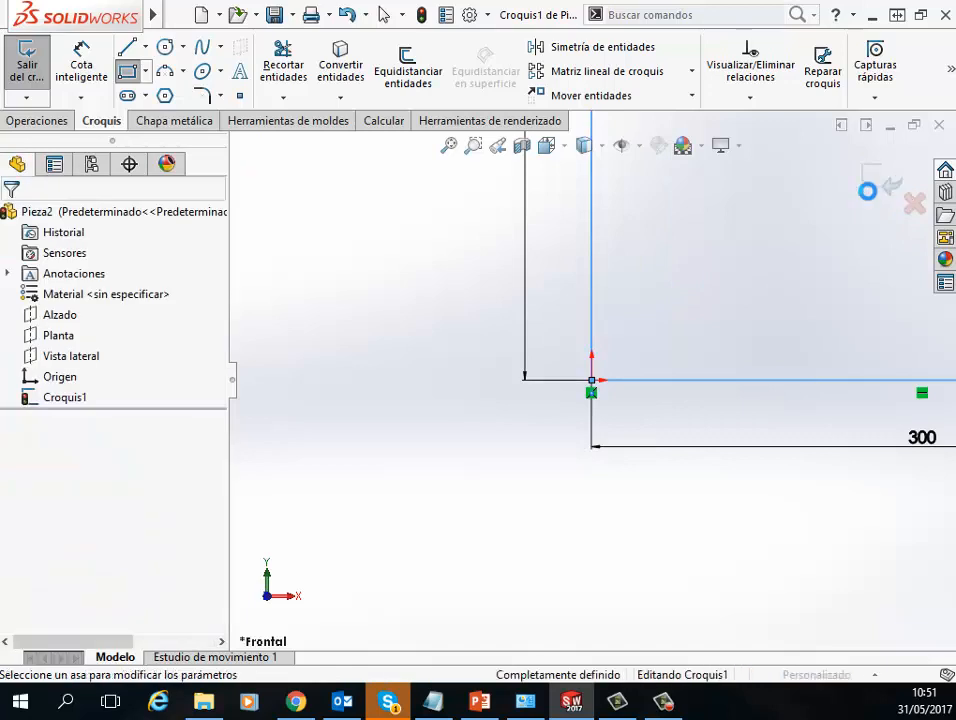
key("Return")
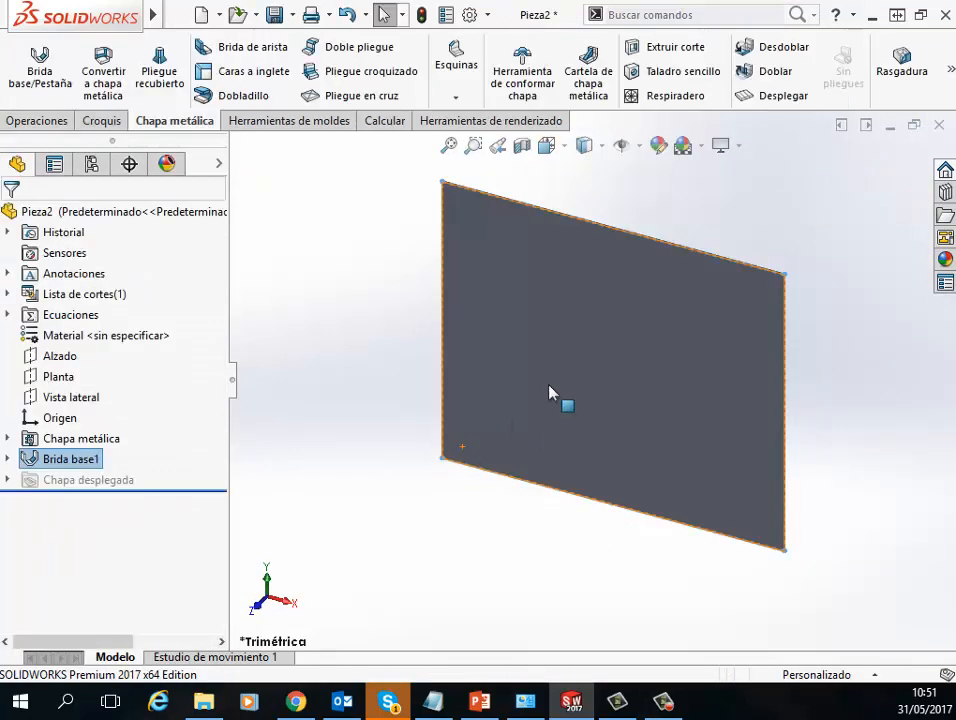
scroll(549, 391, "up", 3)
mouse_move(552, 393)
middle_mouse_down()
mouse_move(679, 410)
mouse_move(570, 396)
middle_mouse_up()
left_click(691, 320)
scroll(680, 380, "down", 2)
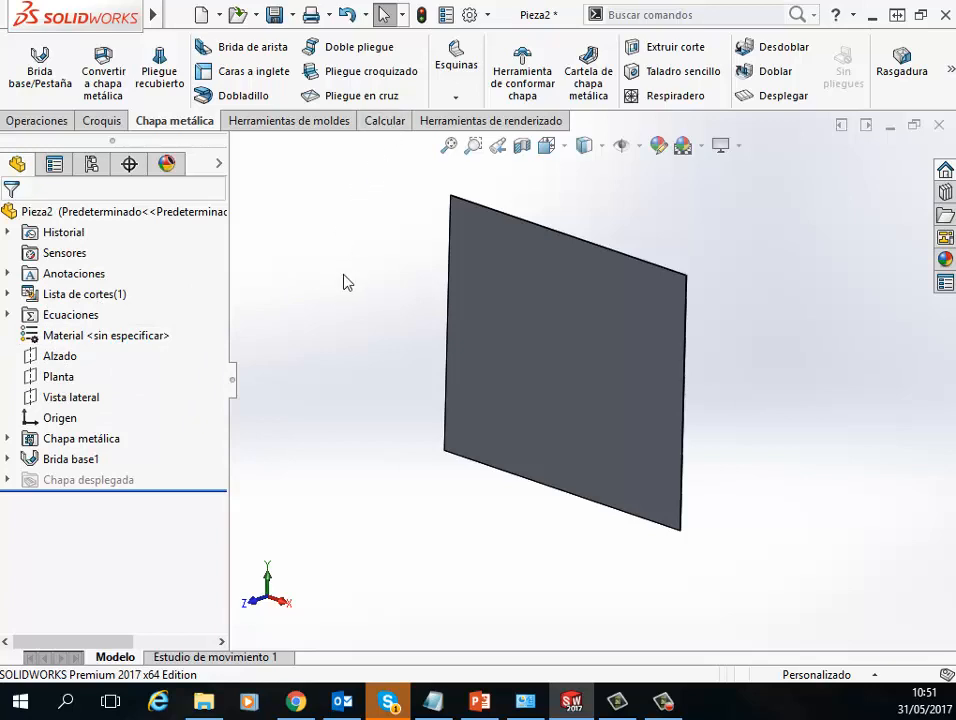
mouse_move(150, 15)
left_click(190, 16)
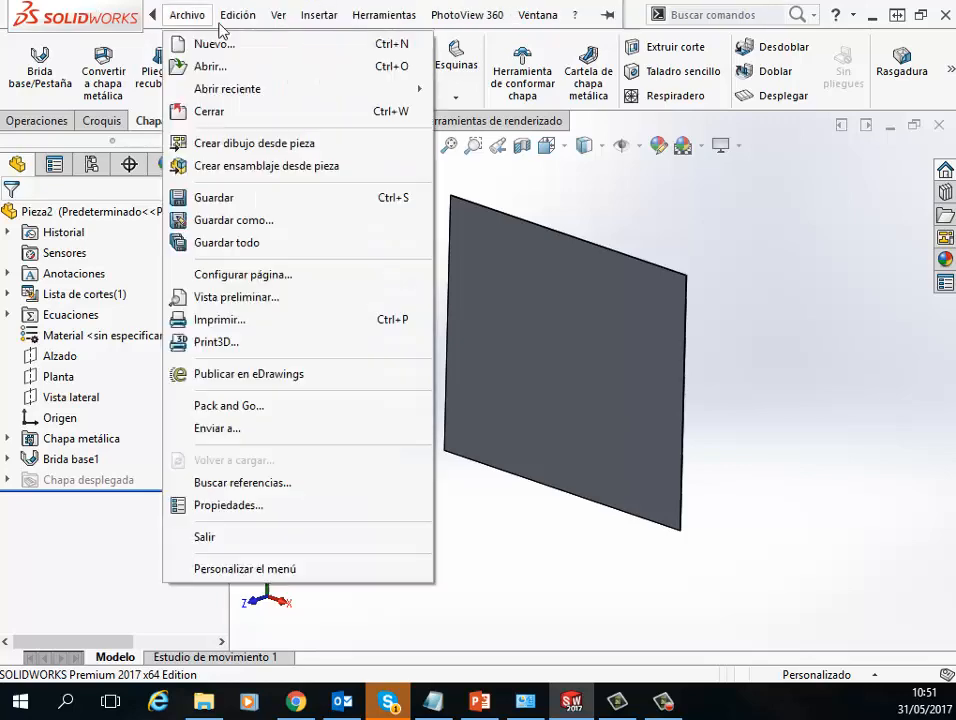
left_click(289, 202)
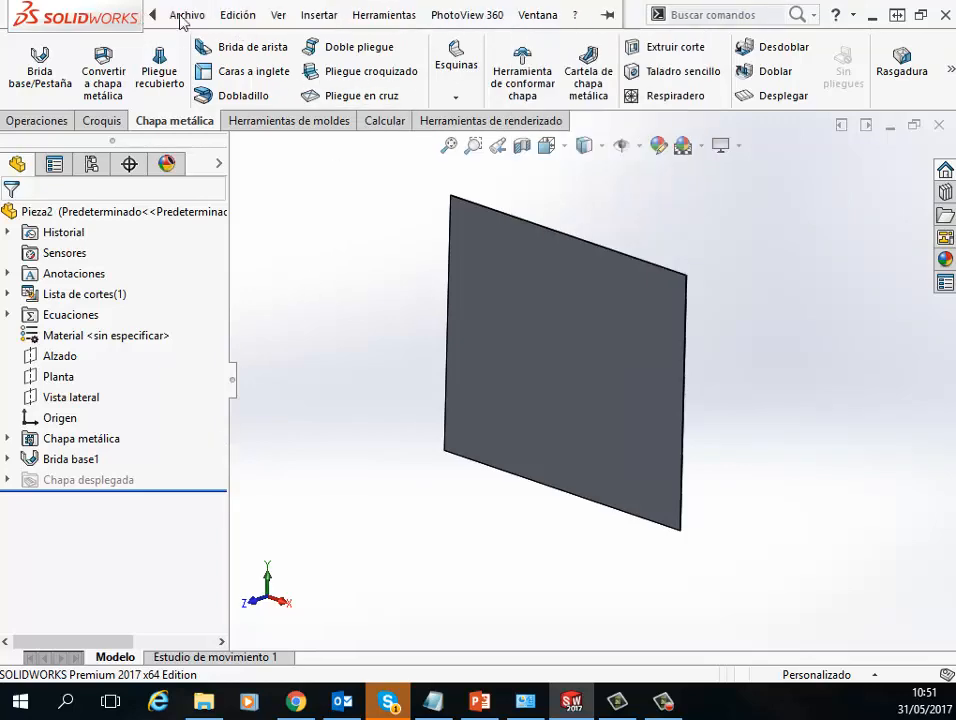
left_click(316, 16)
left_click(658, 279)
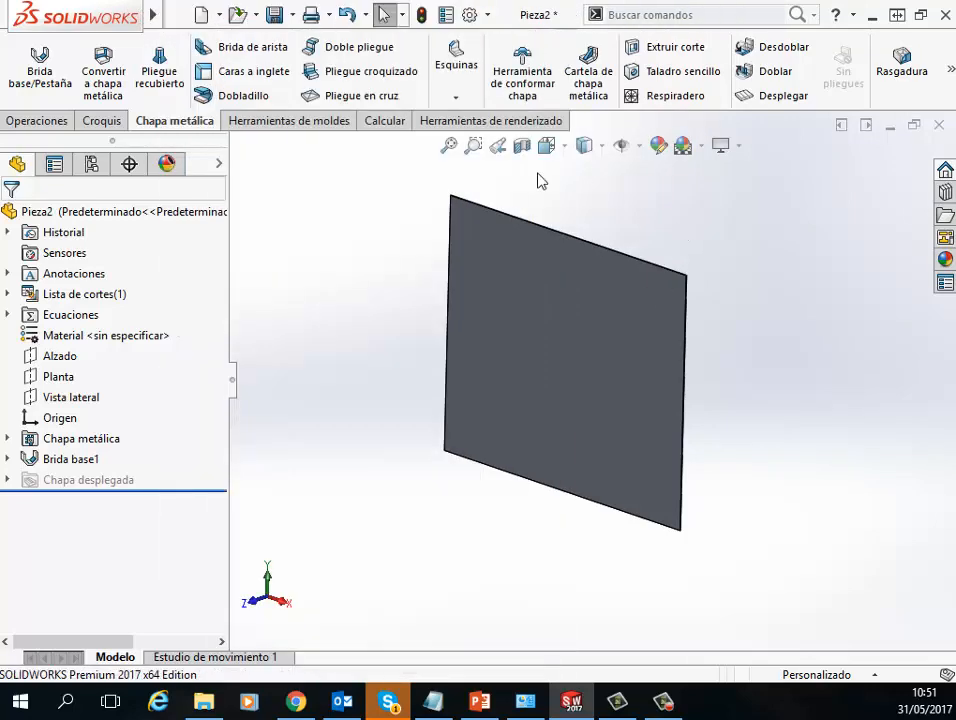
mouse_move(128, 18)
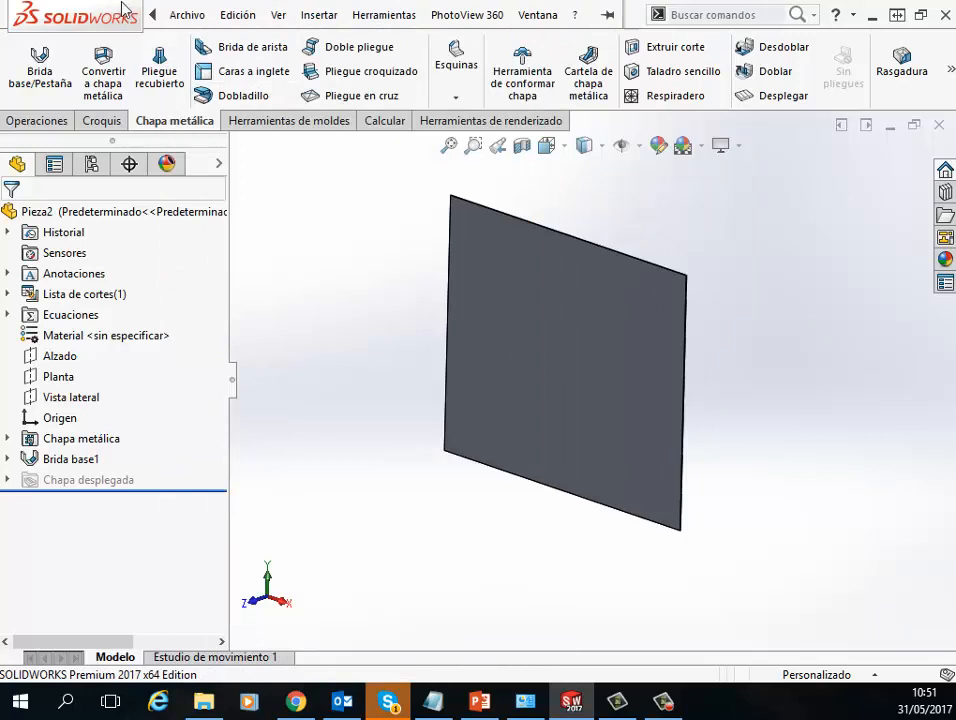
left_click(388, 16)
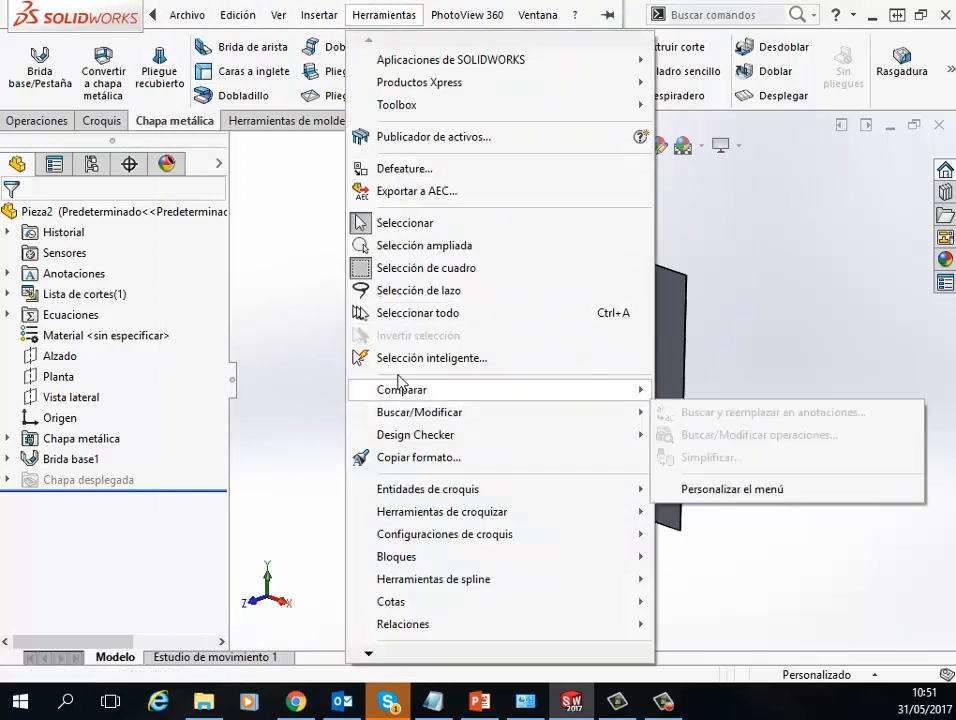
mouse_move(453, 64)
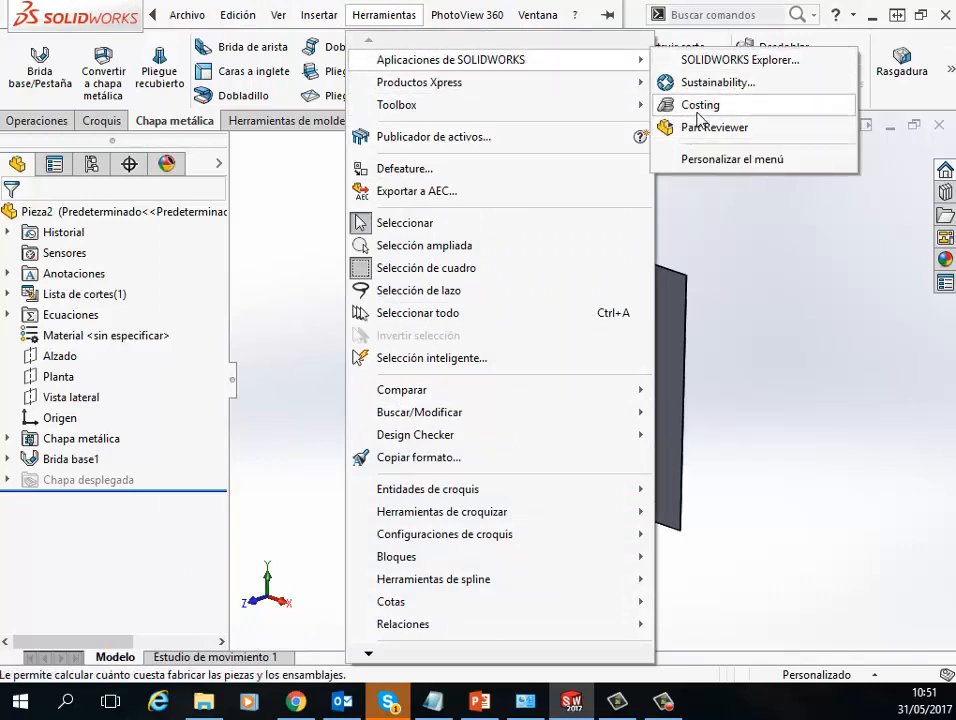
left_click(721, 238)
- Open the Costing tool for the sheet metal part and keep its pane pinned open
left_click(383, 121)
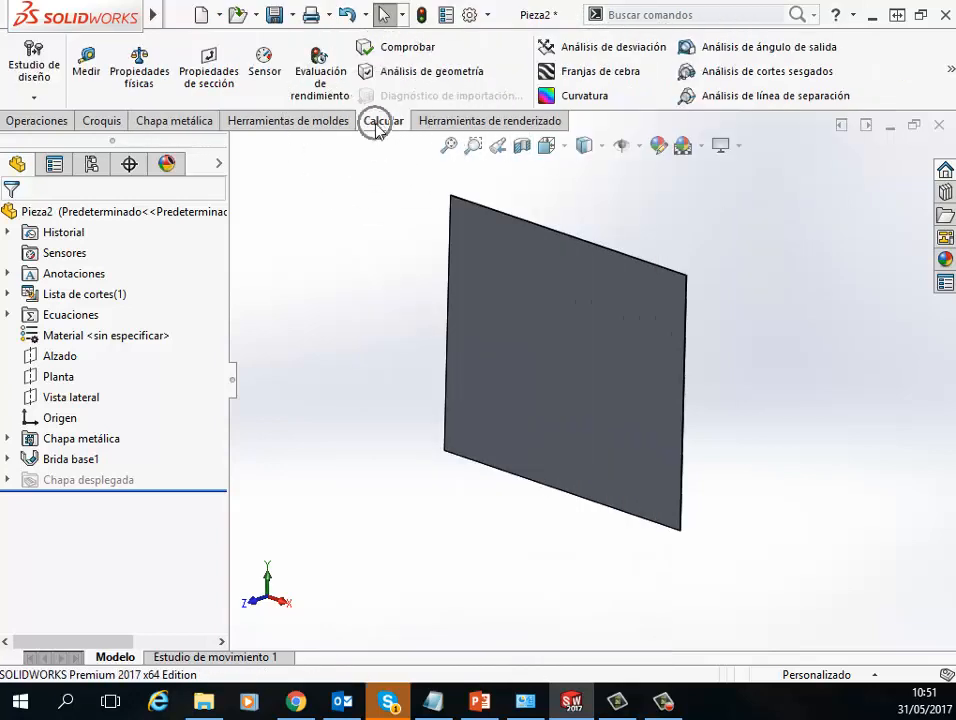
left_click(951, 72)
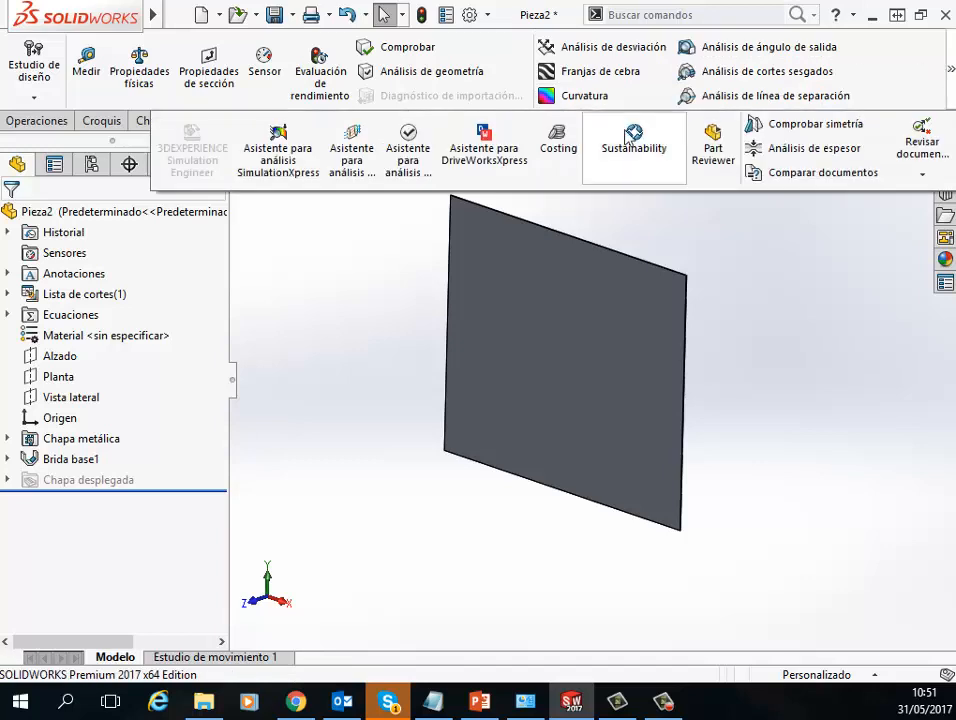
left_click(558, 150)
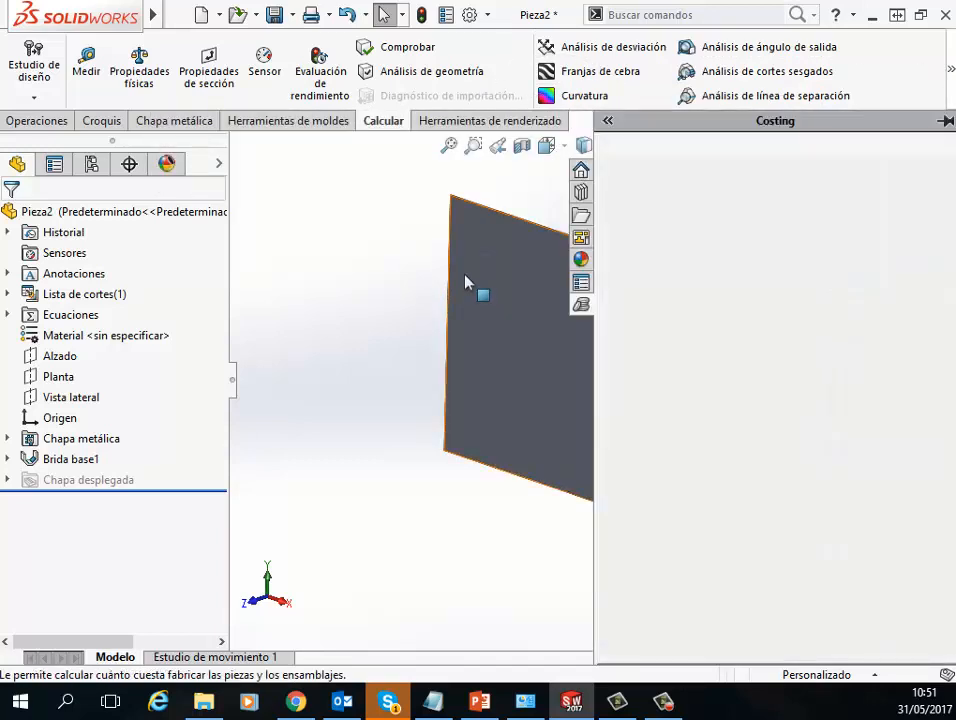
left_click(946, 121)
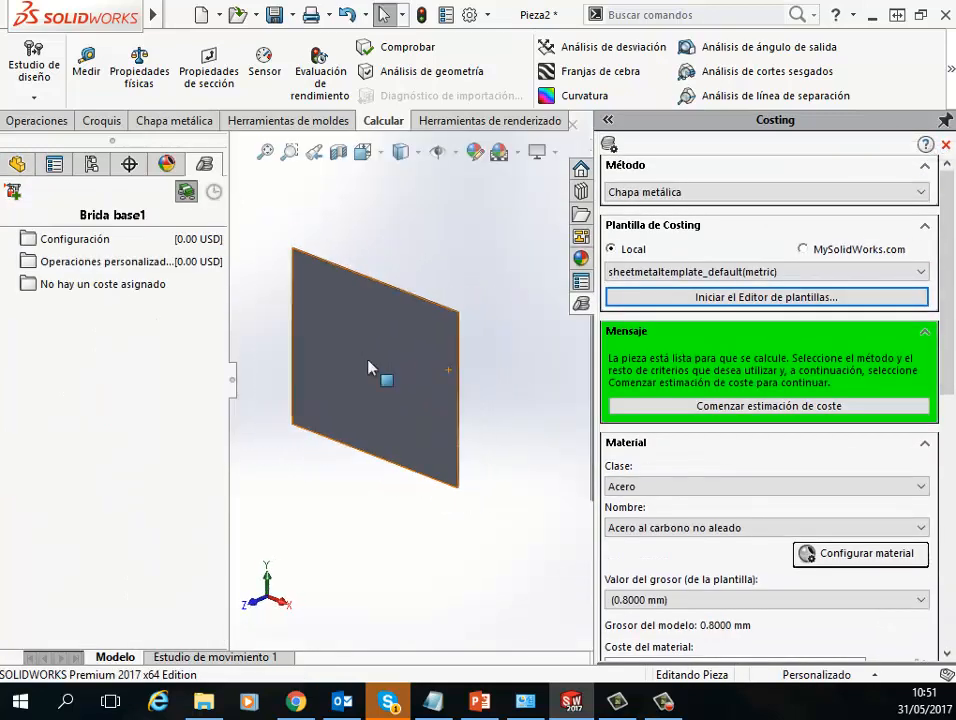
middle_click_drag(369, 369, 380, 348)
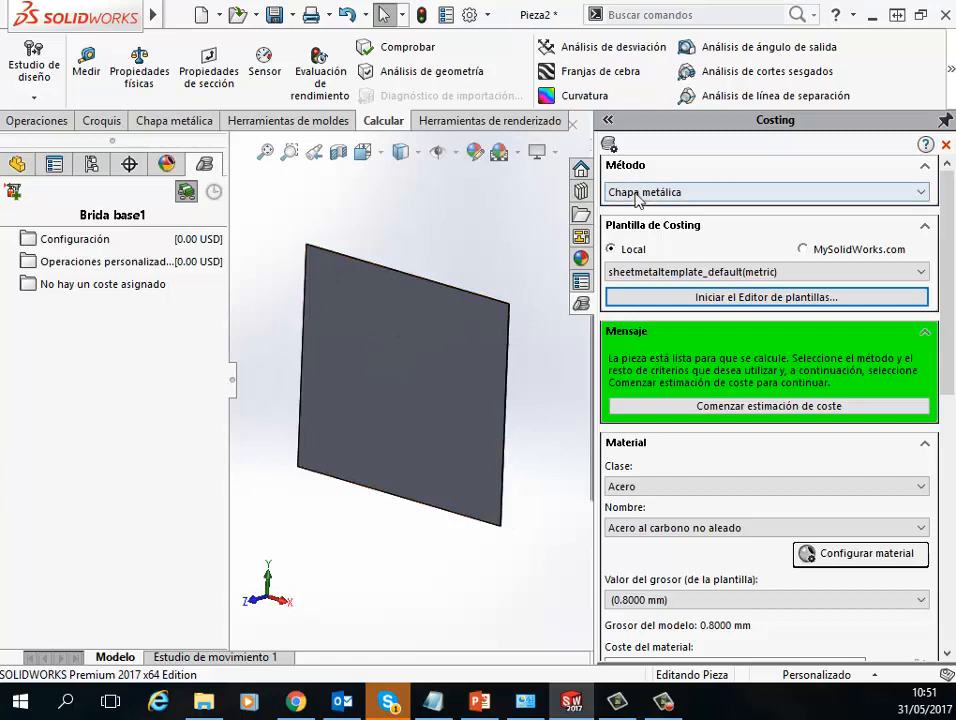
- Keep Chapa metálica as the costing method and select the local Webinar costing template
left_click(651, 193)
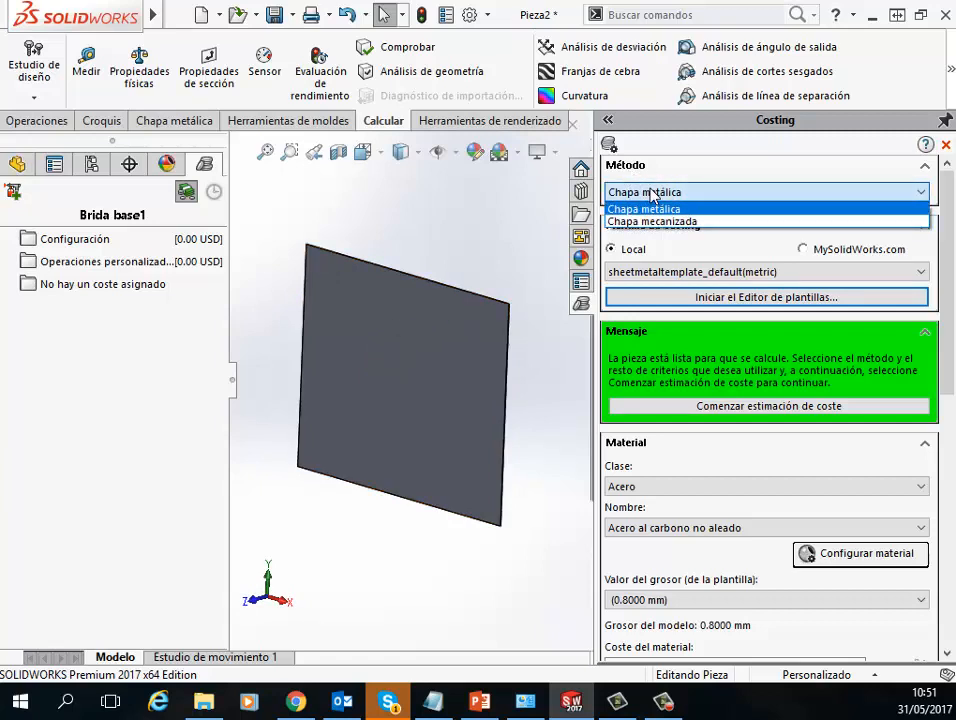
left_click(651, 206)
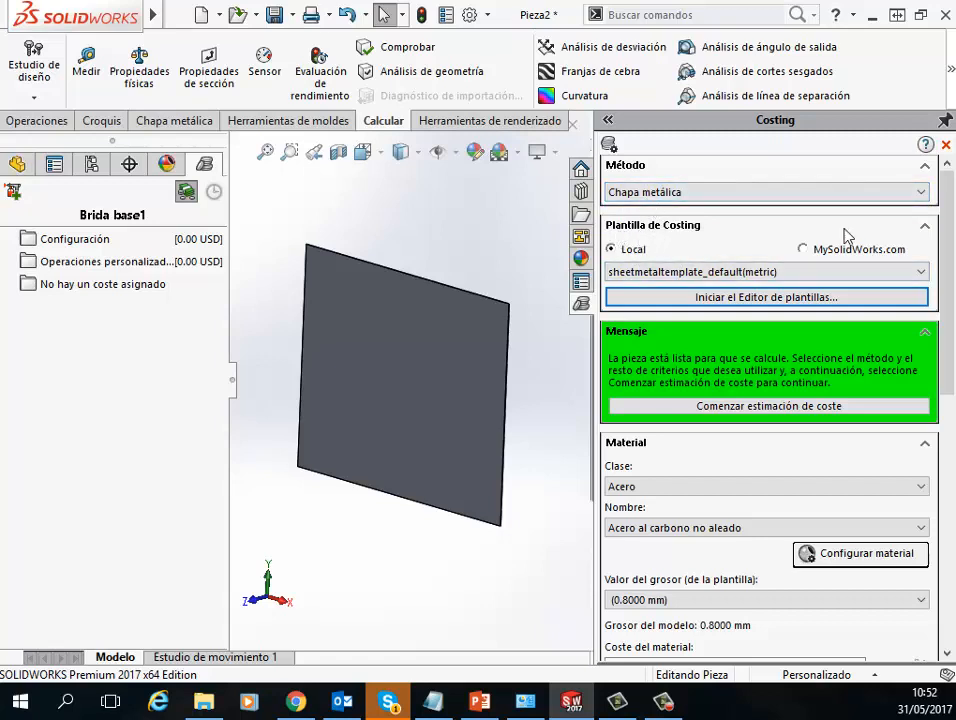
mouse_move(949, 198)
left_mouse_down()
mouse_move(950, 213)
mouse_move(949, 205)
left_mouse_up()
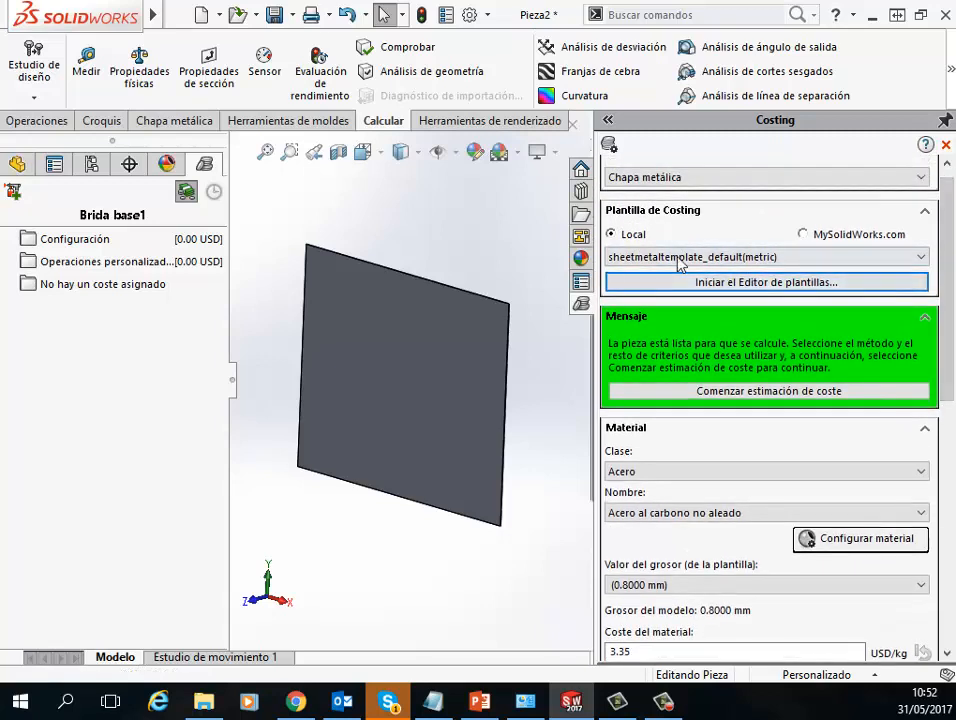
left_click(679, 258)
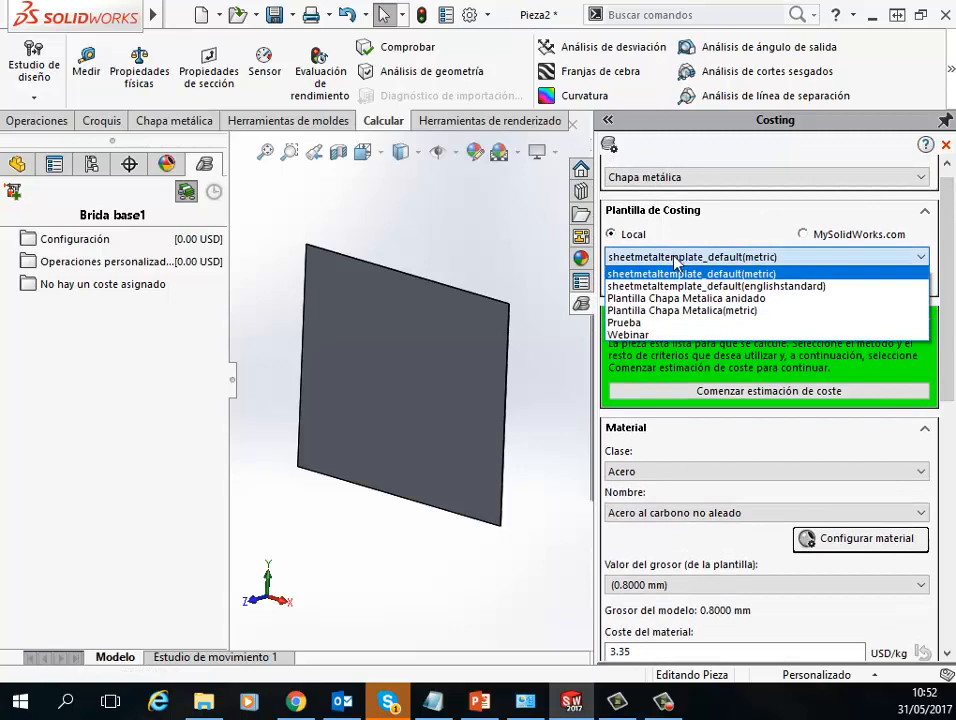
left_click(627, 336)
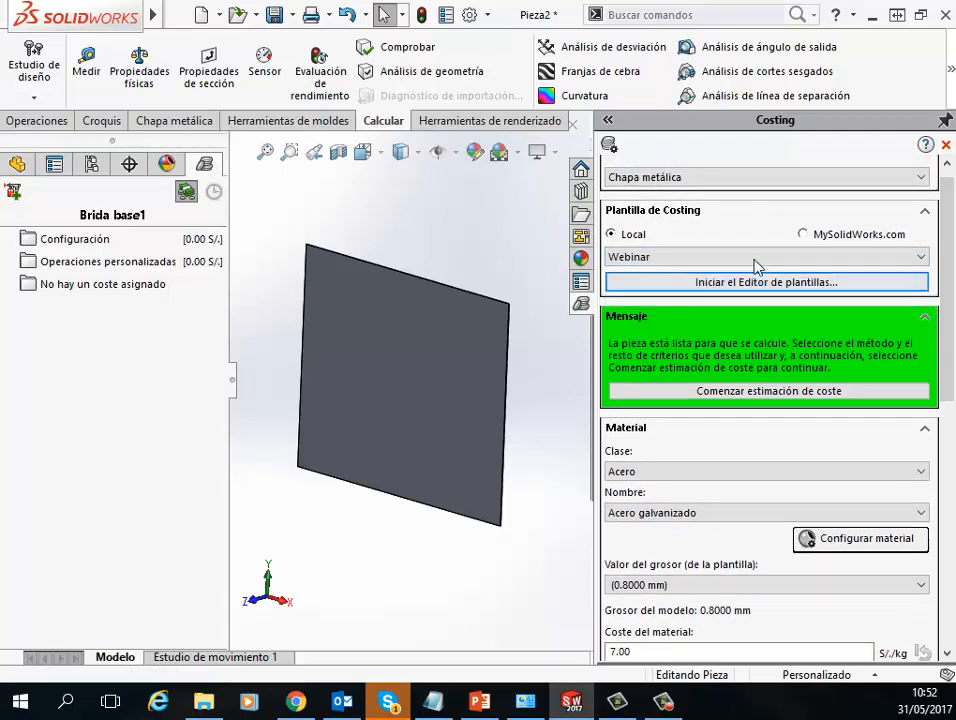
- Review the part's costing settings for material, thickness, stock size, waste, quantity and markup
scroll(950, 312, "down", 5)
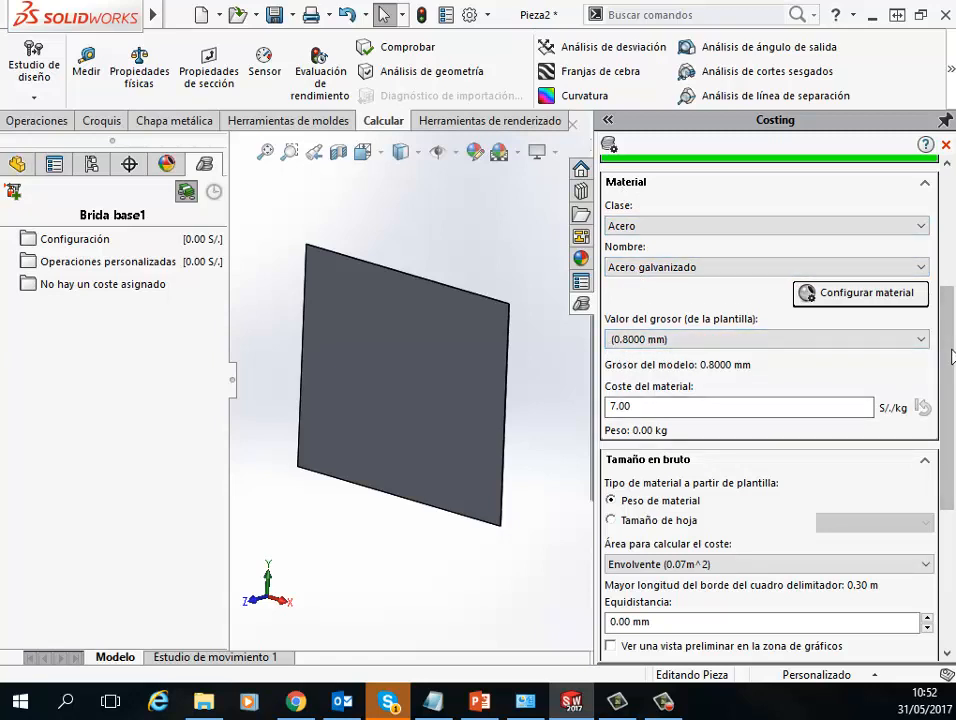
scroll(884, 299, "down", 3)
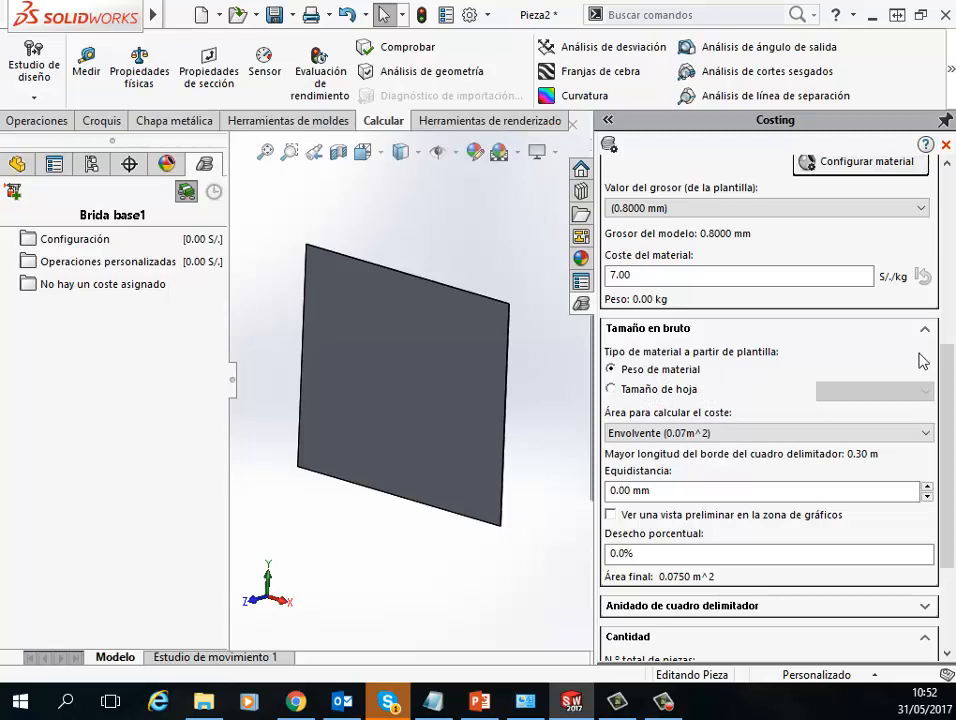
scroll(932, 362, "down", 4)
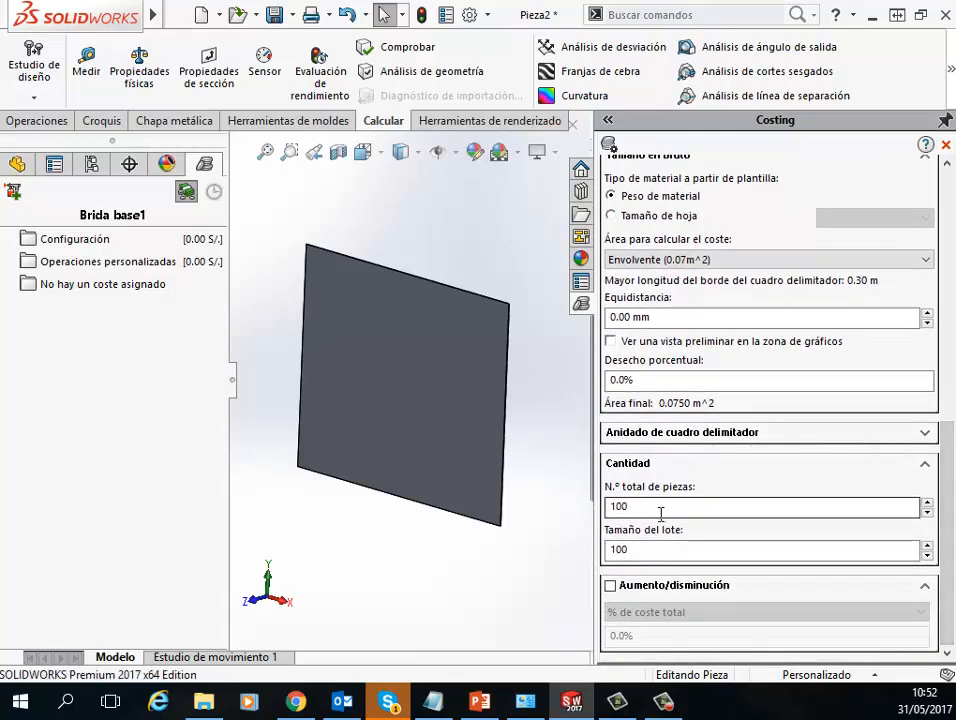
left_click_drag(947, 495, 935, 202)
left_click(713, 300)
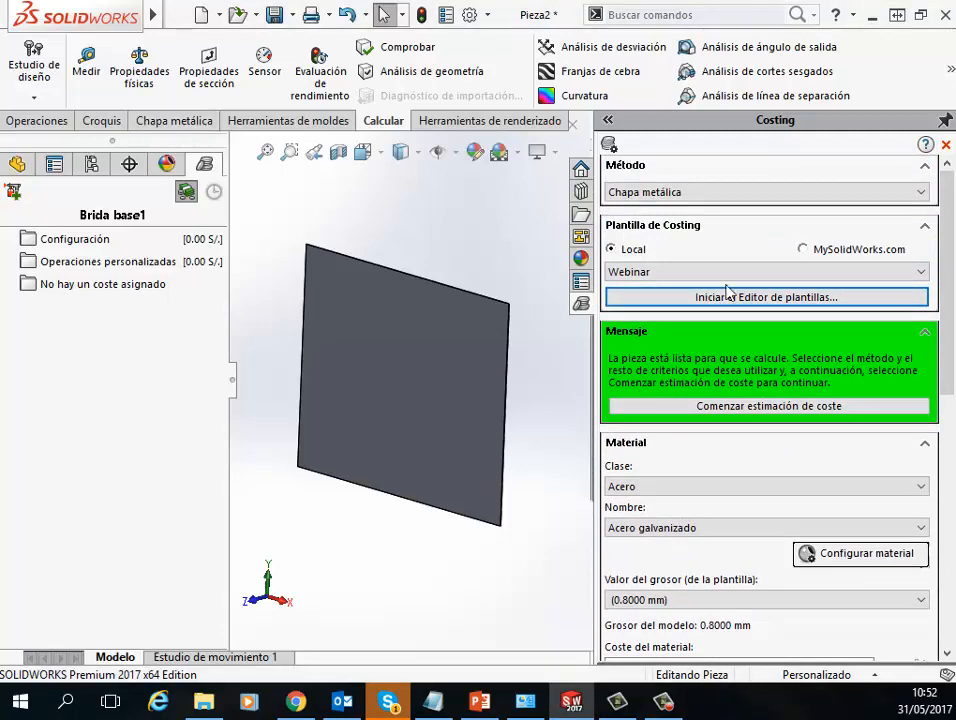
- Start the cost estimation for the flat sheet and inspect its configuration and cut contour cost items
left_click(769, 409)
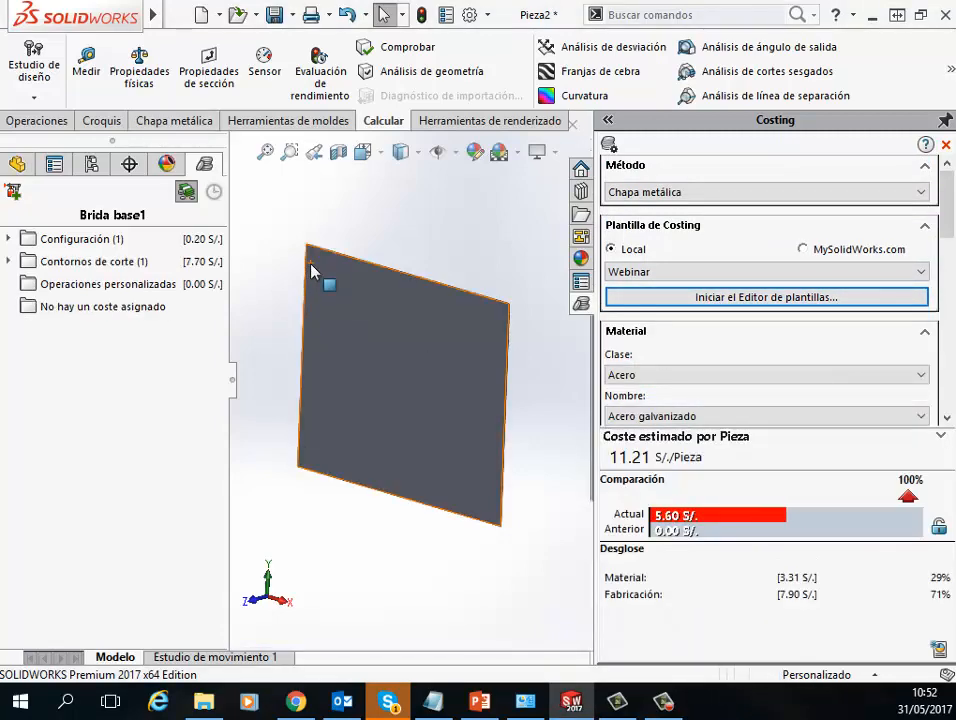
middle_click_drag(318, 269, 416, 432)
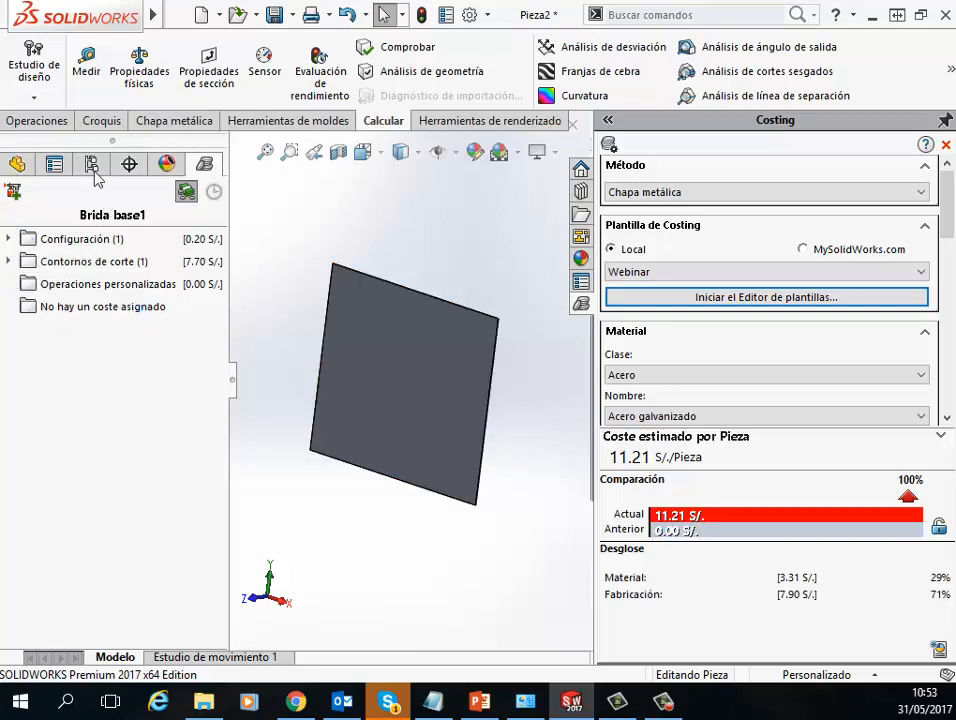
left_click(9, 239)
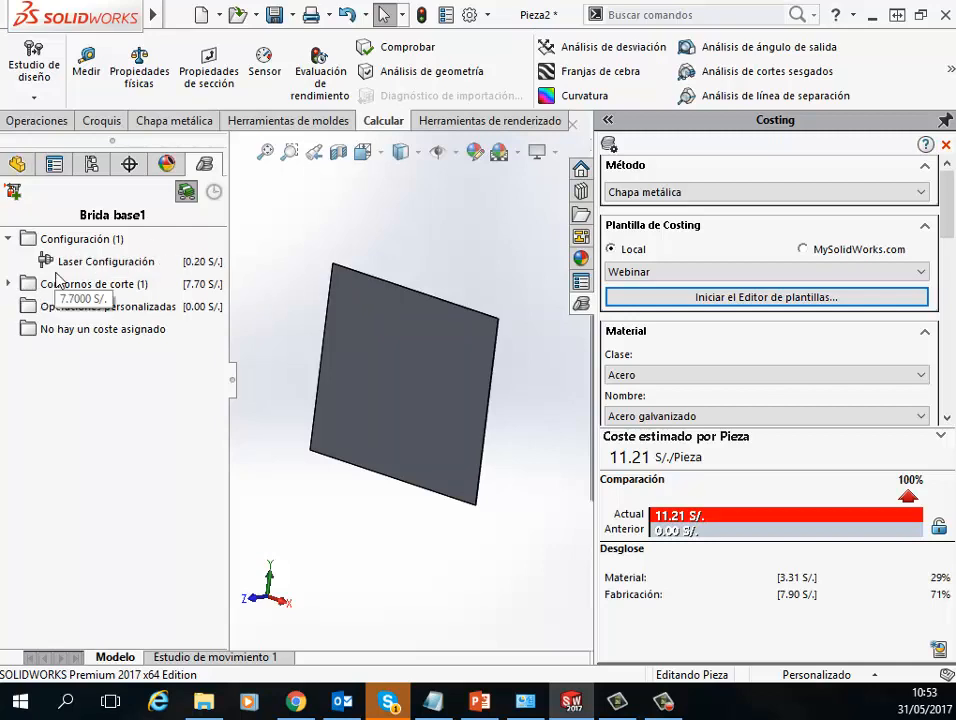
left_click(8, 284)
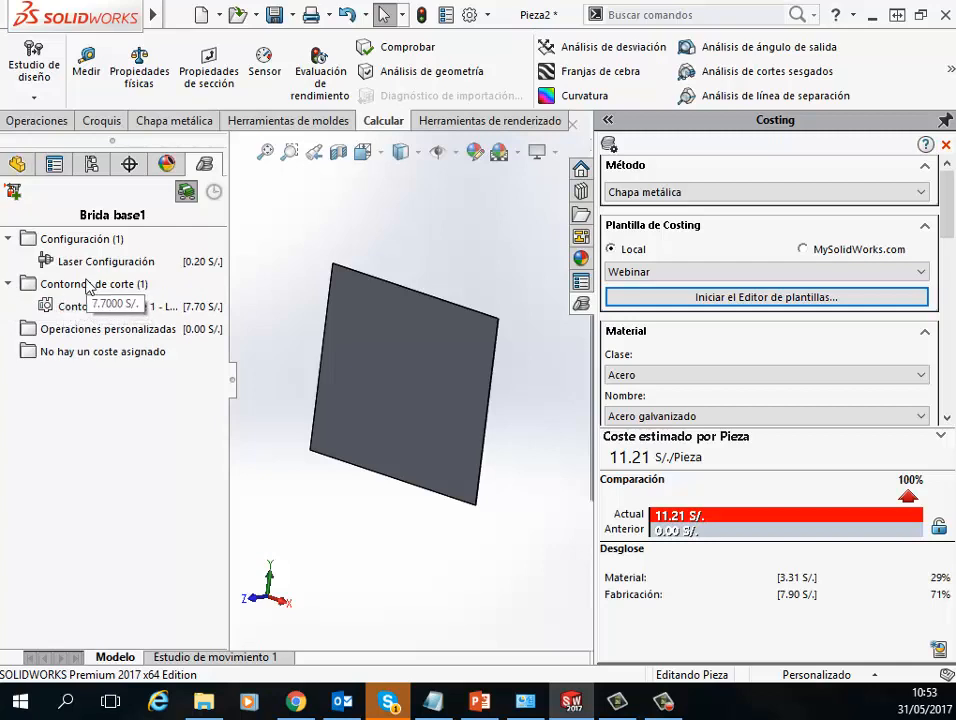
middle_click_drag(405, 395, 448, 368)
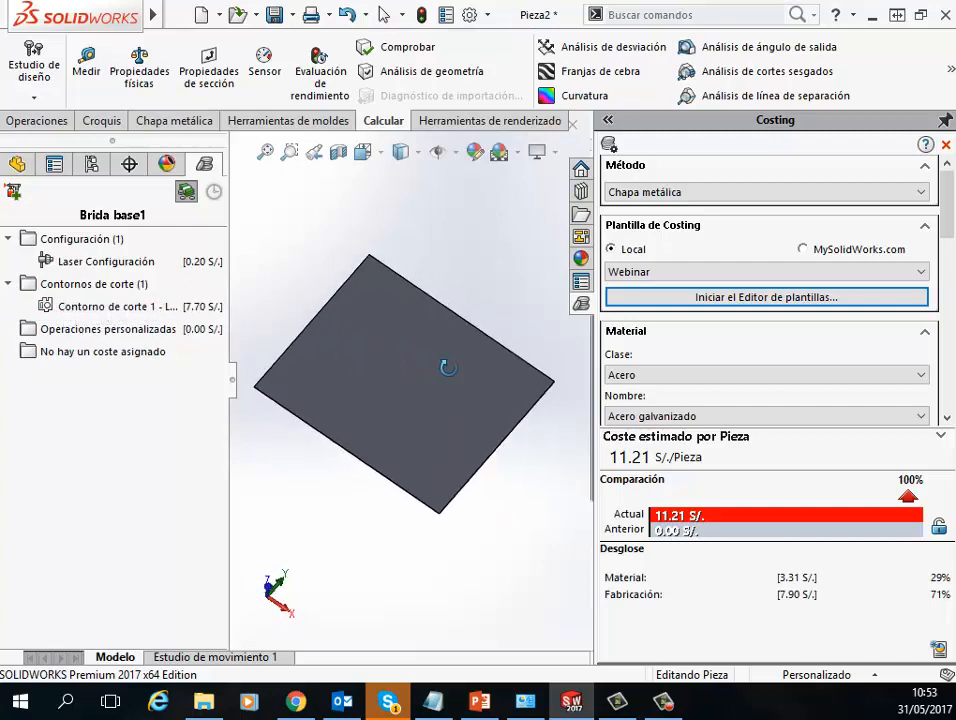
left_click(71, 313)
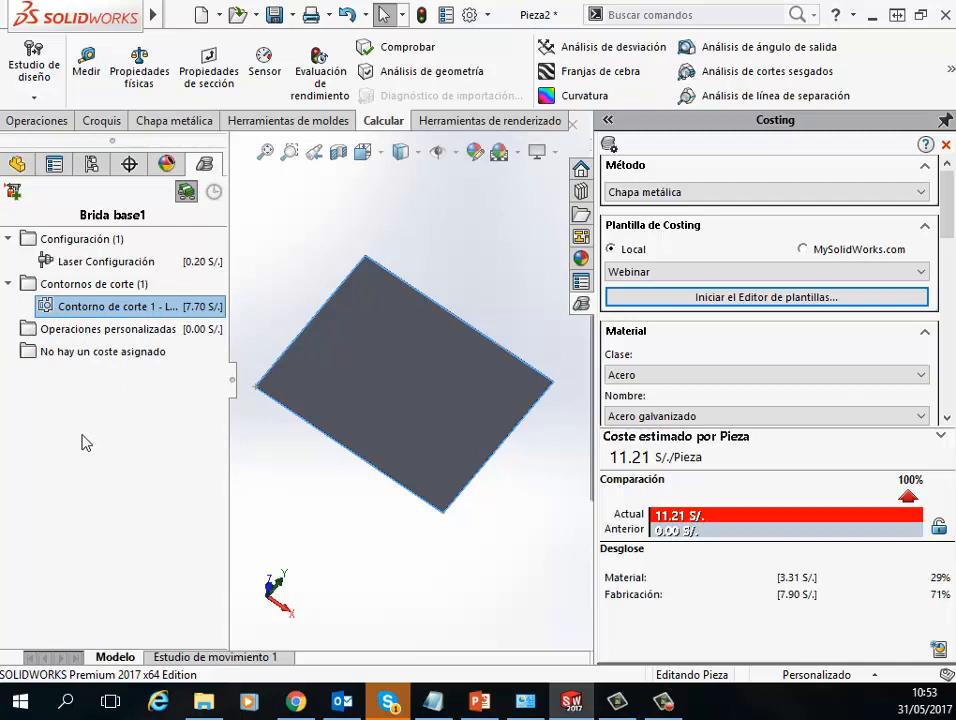
- Add 440 mm edge flanges at 90° on two opposite edges of the base sheet
middle_click_drag(318, 241, 388, 378)
left_click(160, 122)
left_click(40, 70)
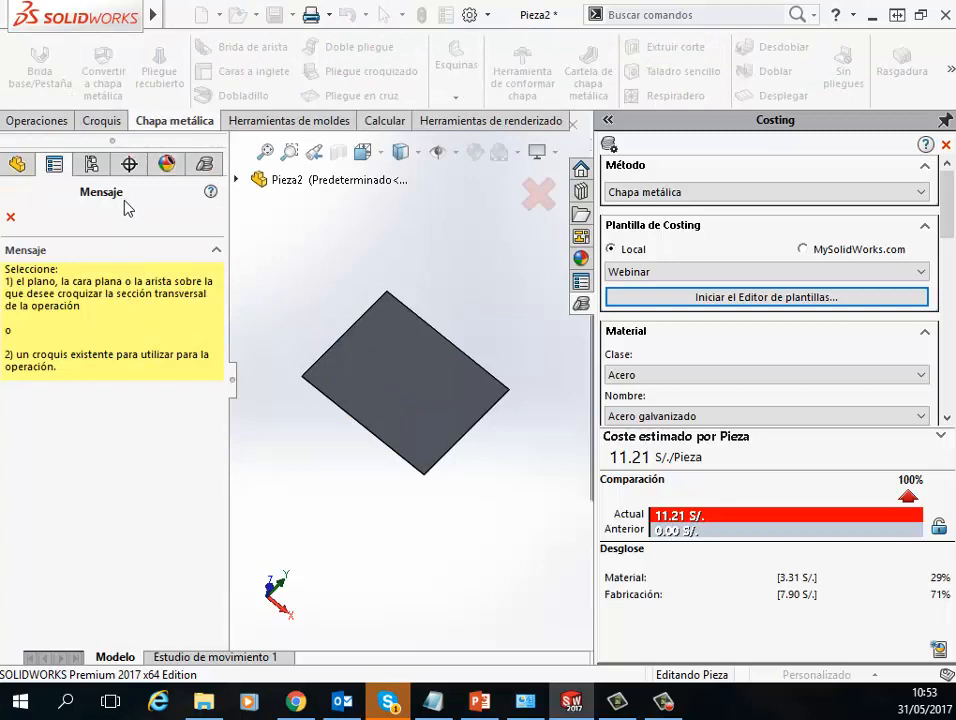
key("Escape")
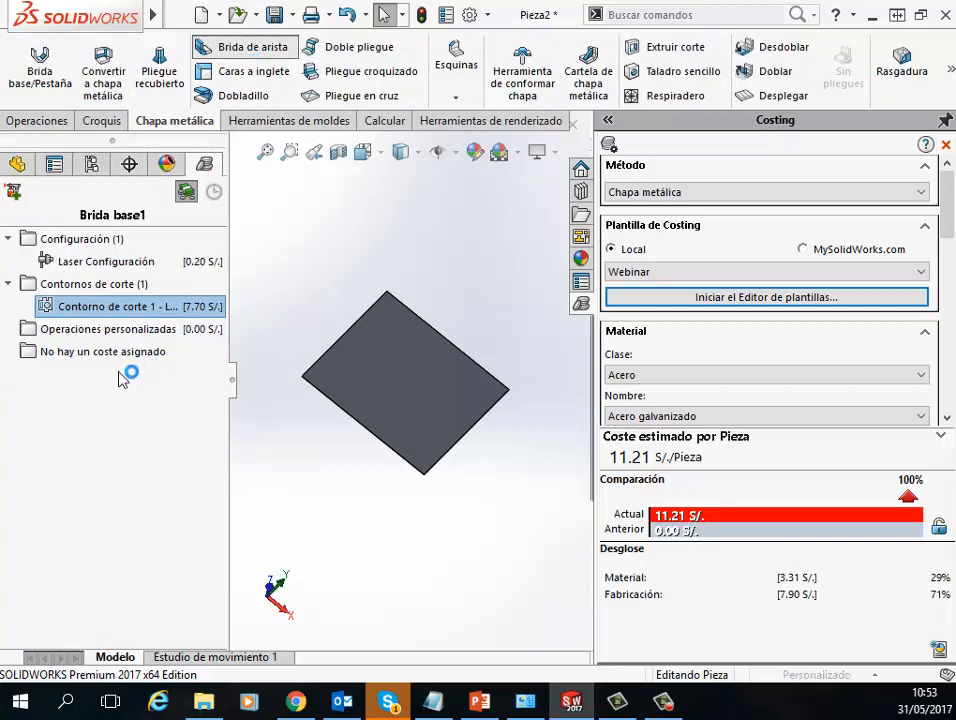
left_click(310, 376)
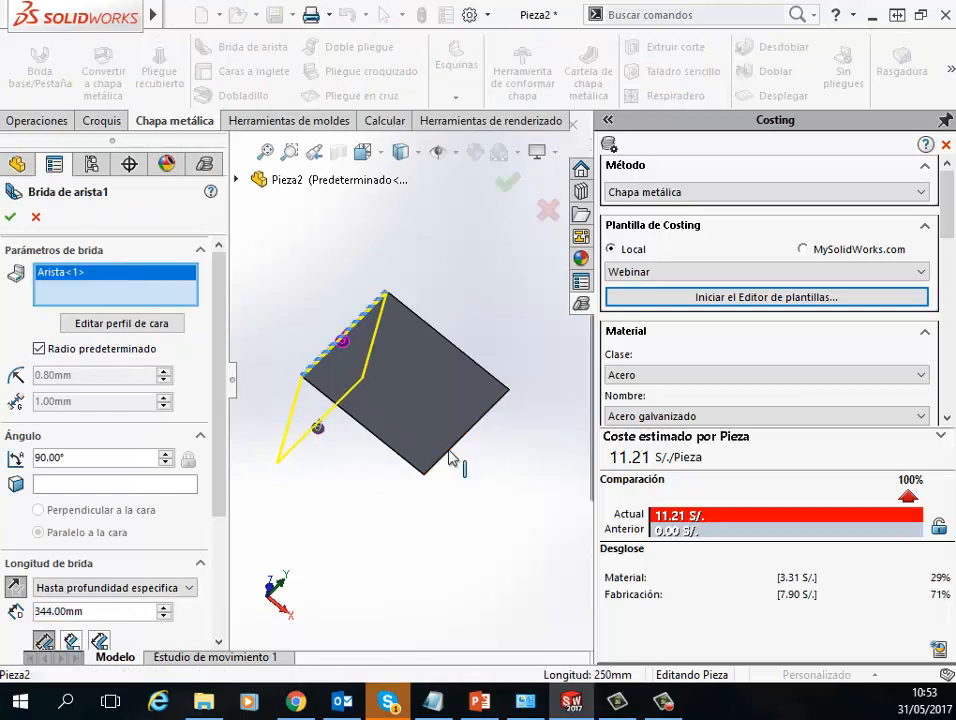
left_click(452, 457)
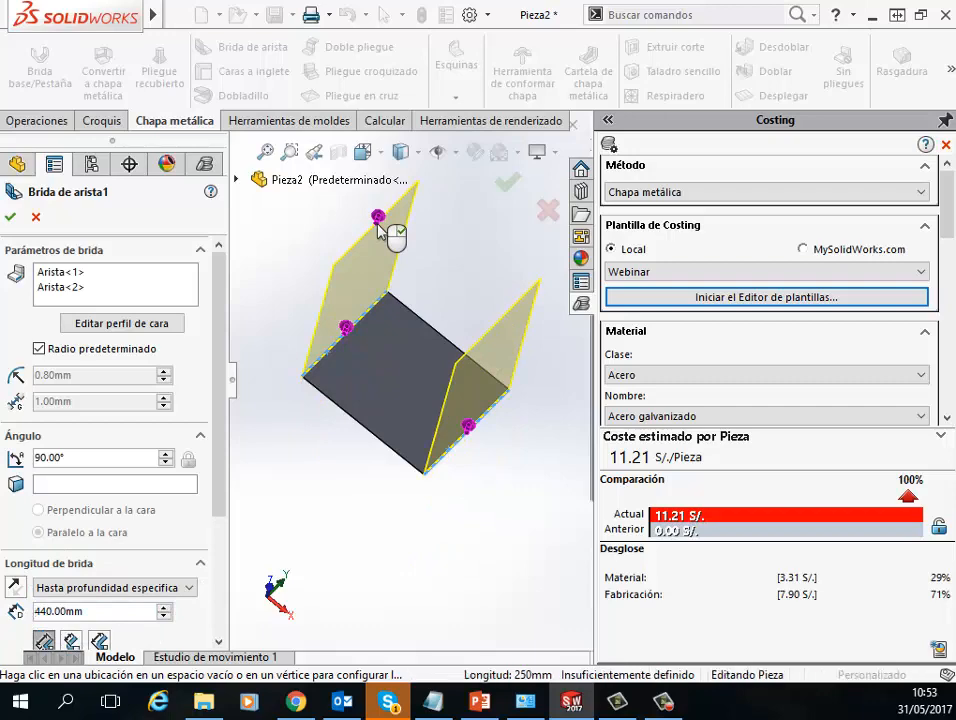
left_click(385, 227)
left_click(10, 217)
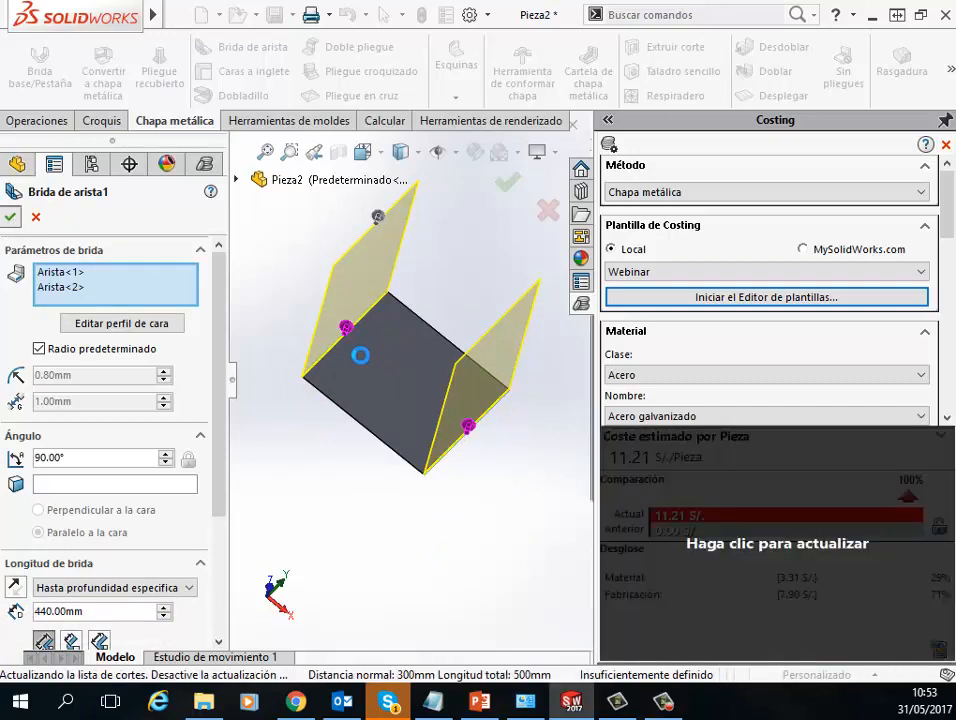
- Update the cost estimate to include the two new edge flanges
middle_click_drag(318, 452, 358, 366)
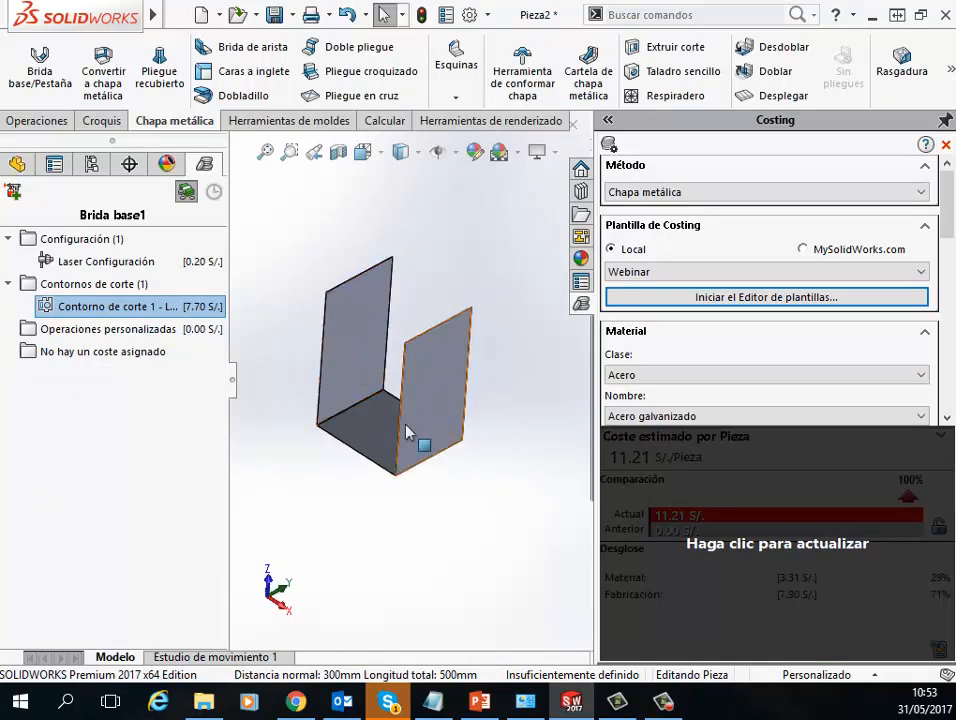
left_click(717, 549)
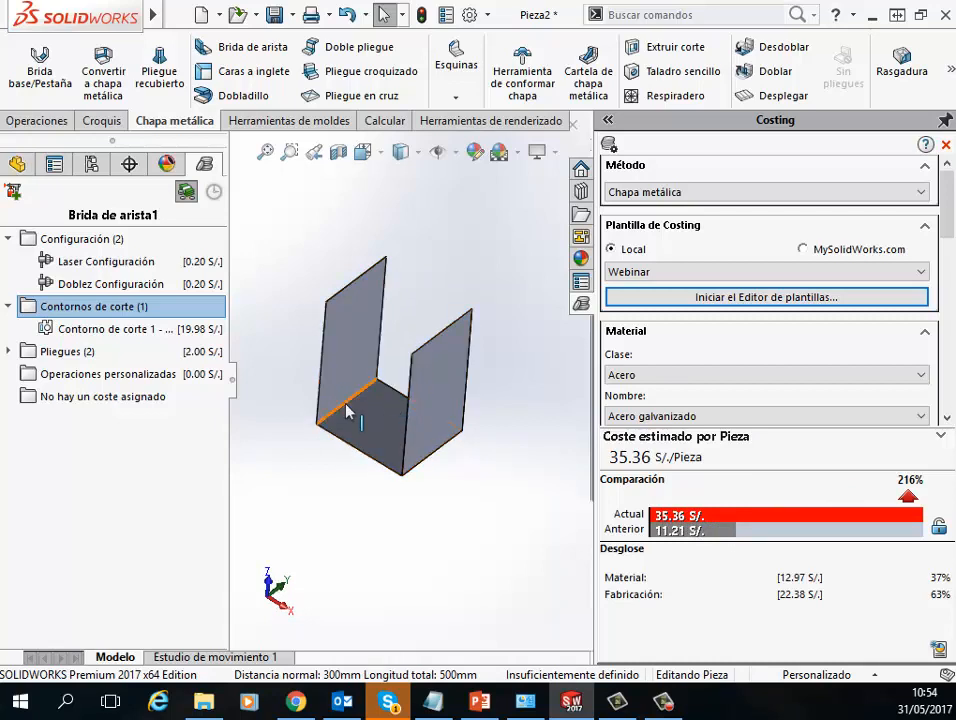
middle_click_drag(346, 411, 388, 420)
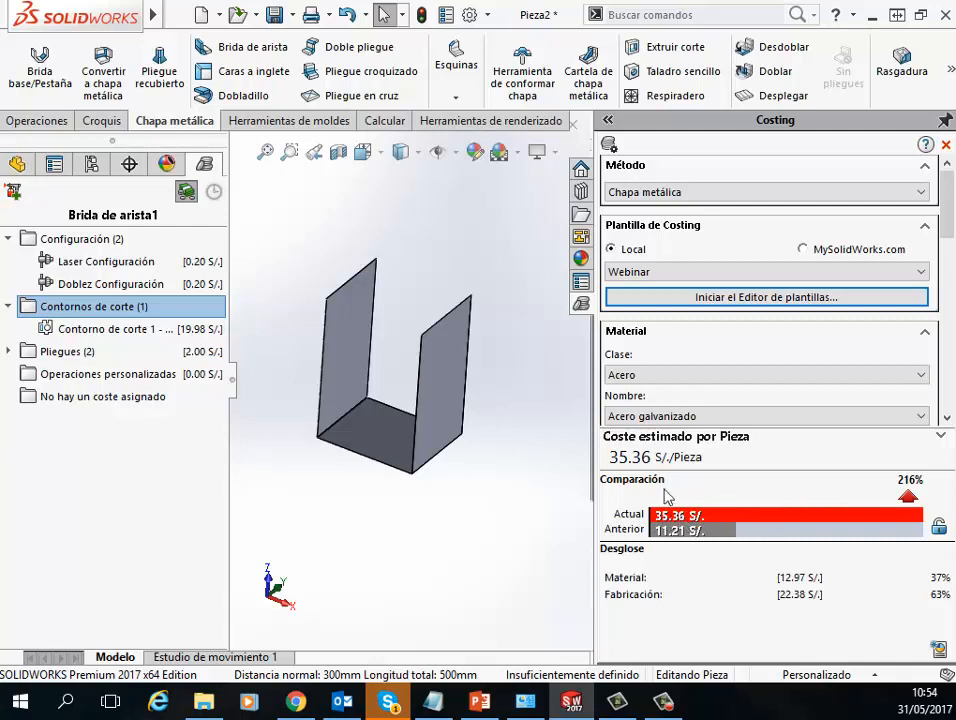
- Set the length of the edge flanges to 300 mm
middle_click_drag(357, 379, 387, 363)
left_click(350, 354)
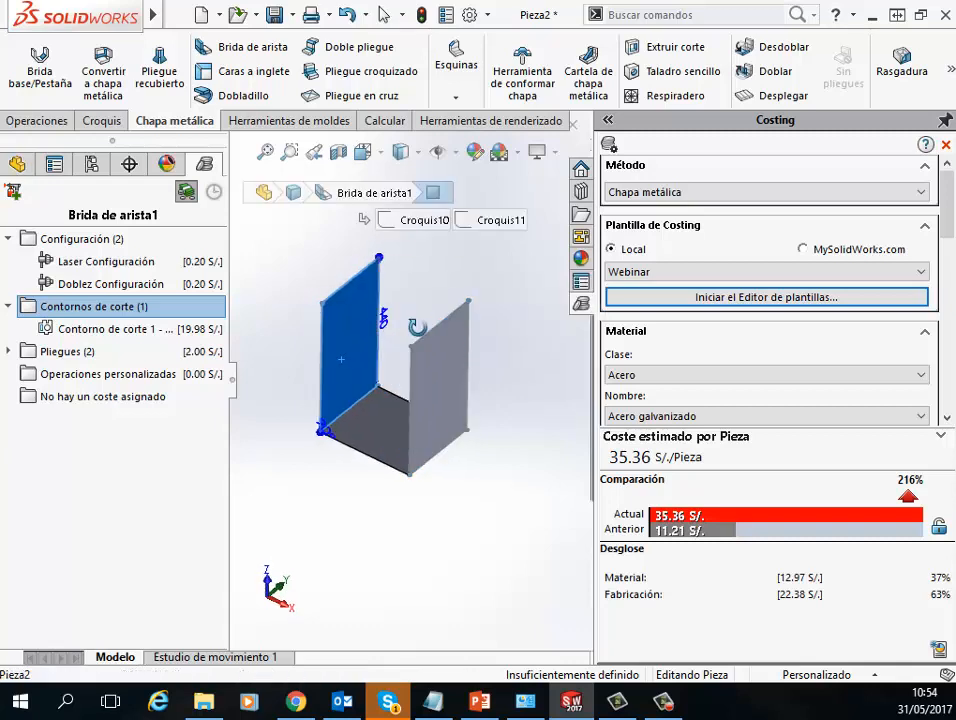
double_click(372, 331)
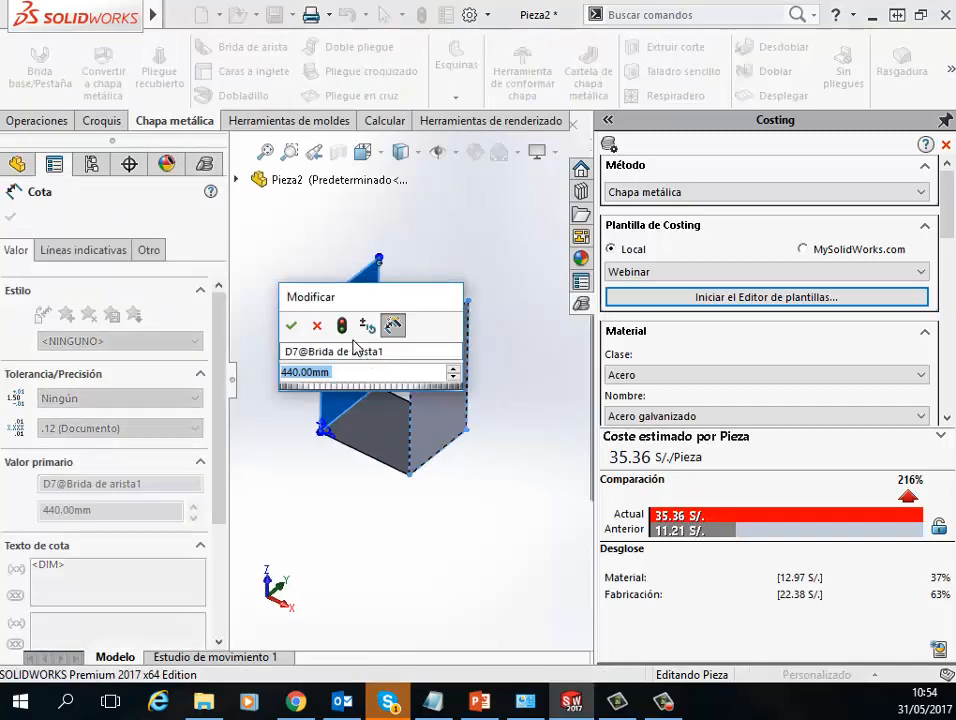
type("300")
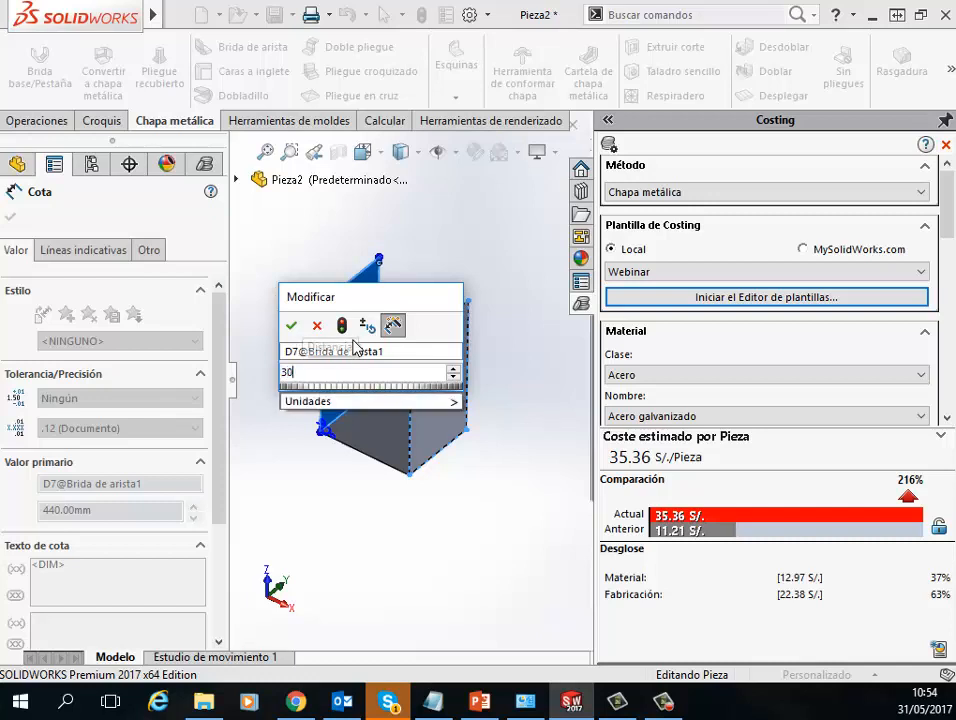
key("Return")
key("Escape")
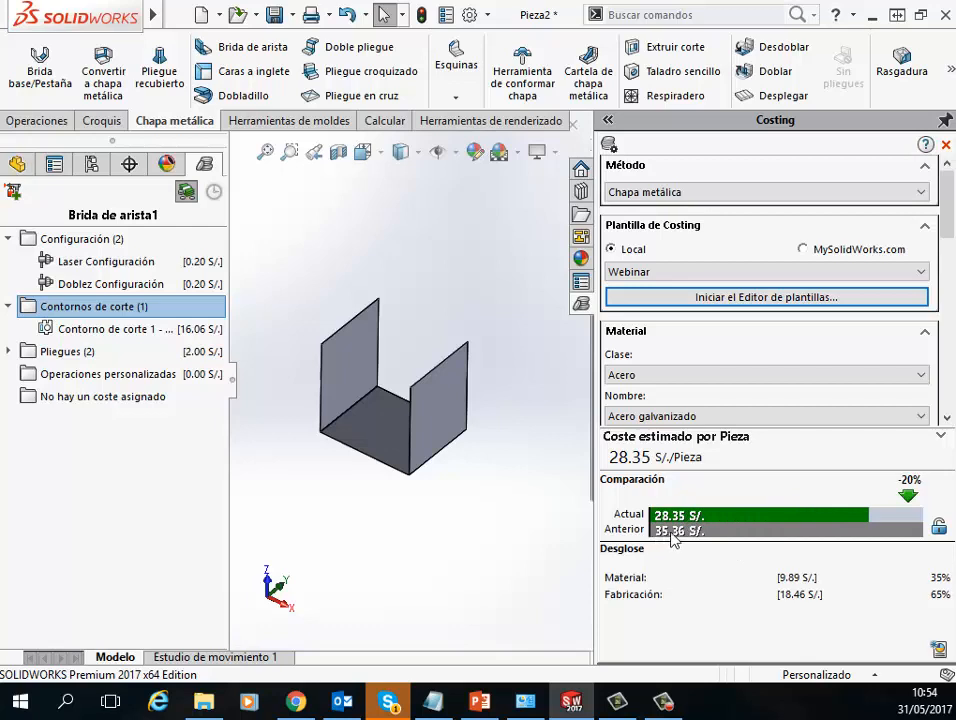
- Examine the cost items for the laser and bending setups, the cut contour and both edge bends
middle_click_drag(437, 380, 395, 382)
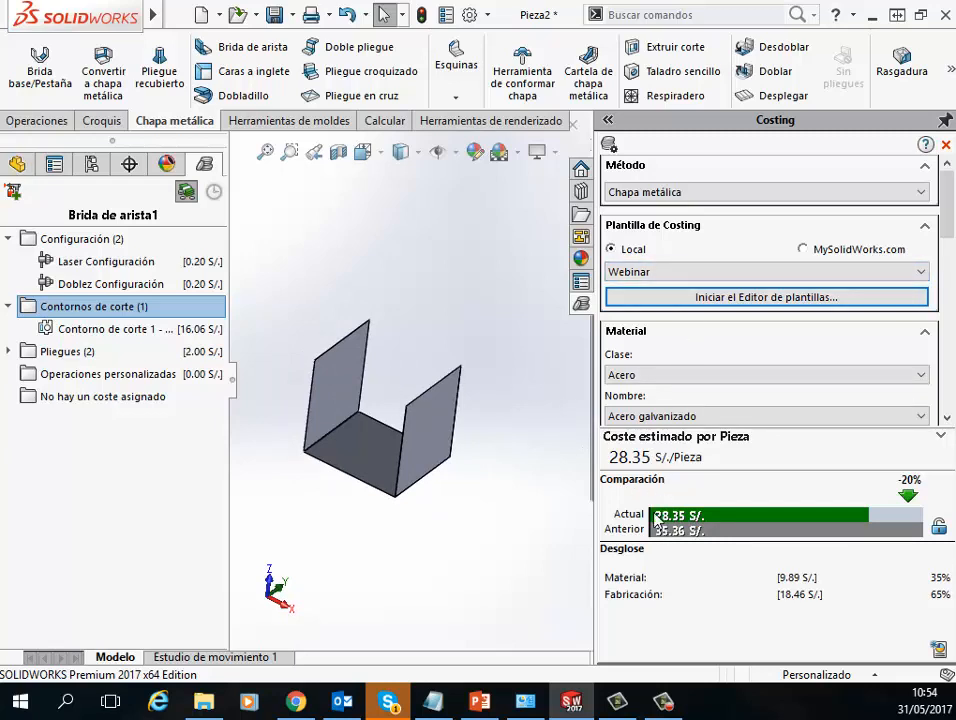
scroll(401, 383, "down", 3)
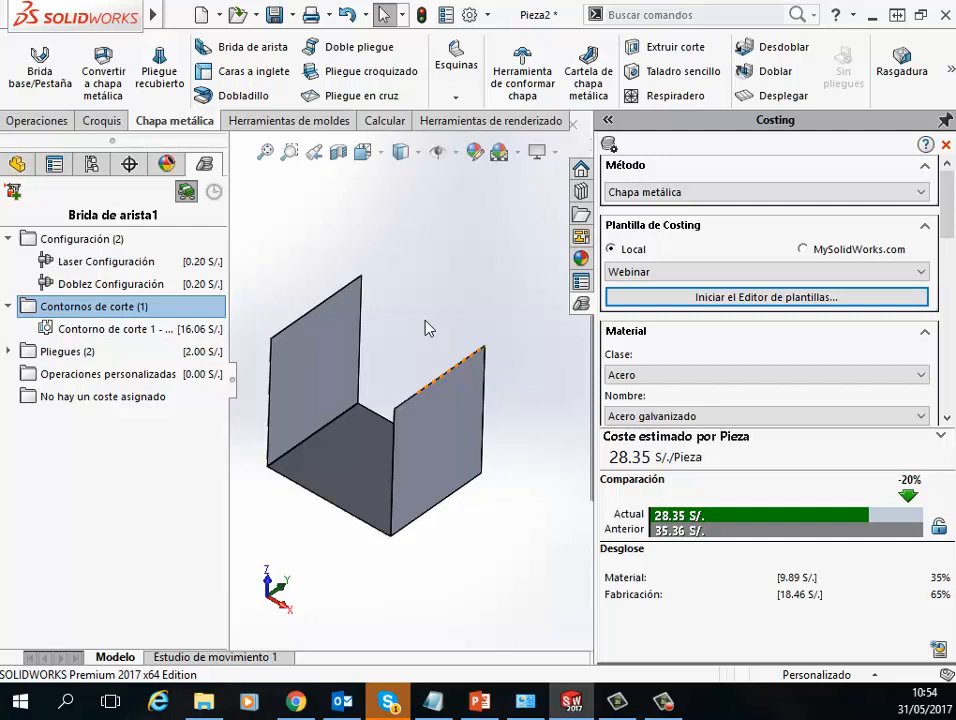
middle_click_drag(428, 328, 437, 366)
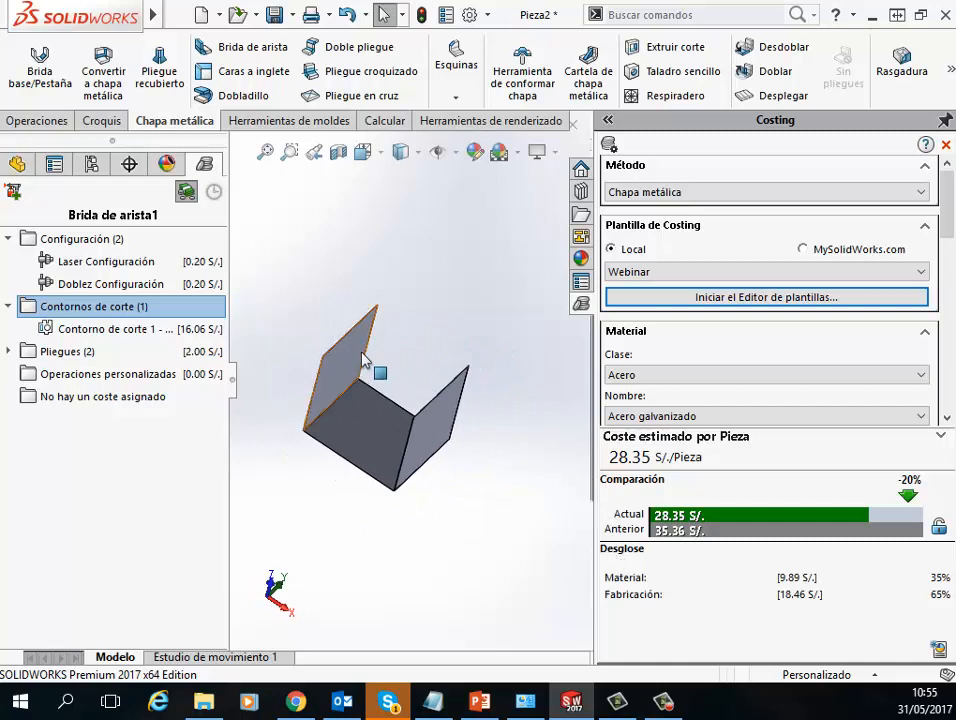
left_click(8, 352)
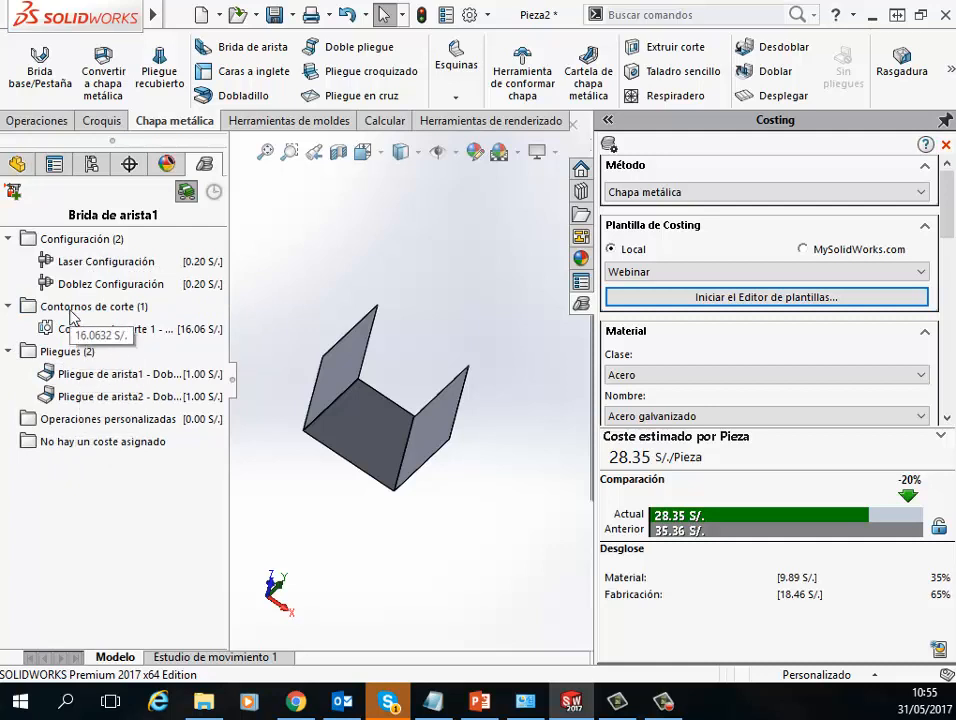
left_click(88, 265)
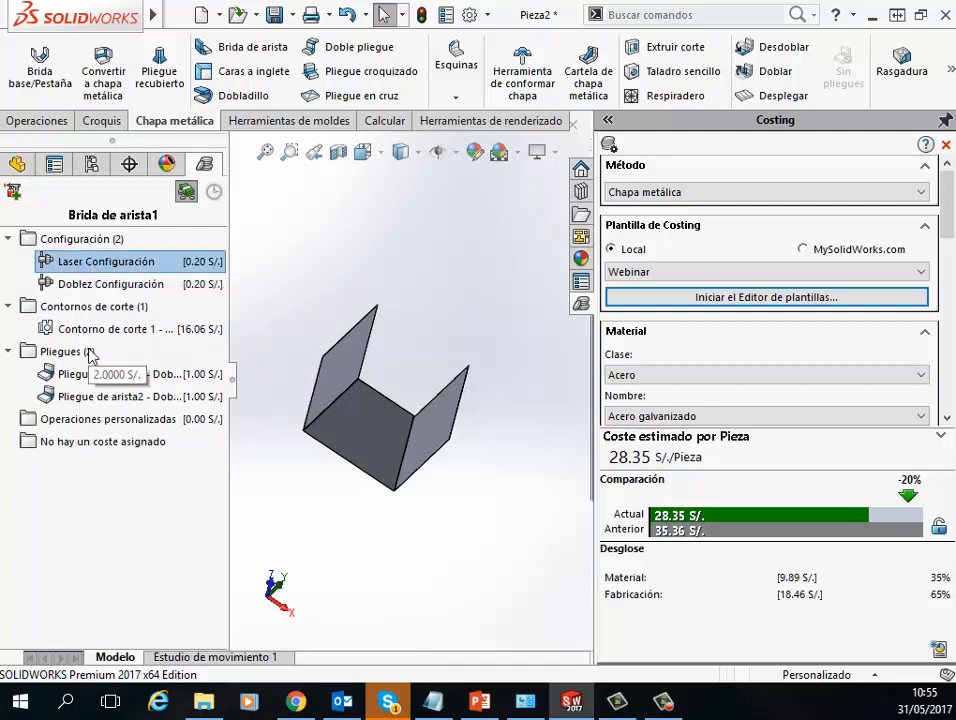
left_click(70, 284)
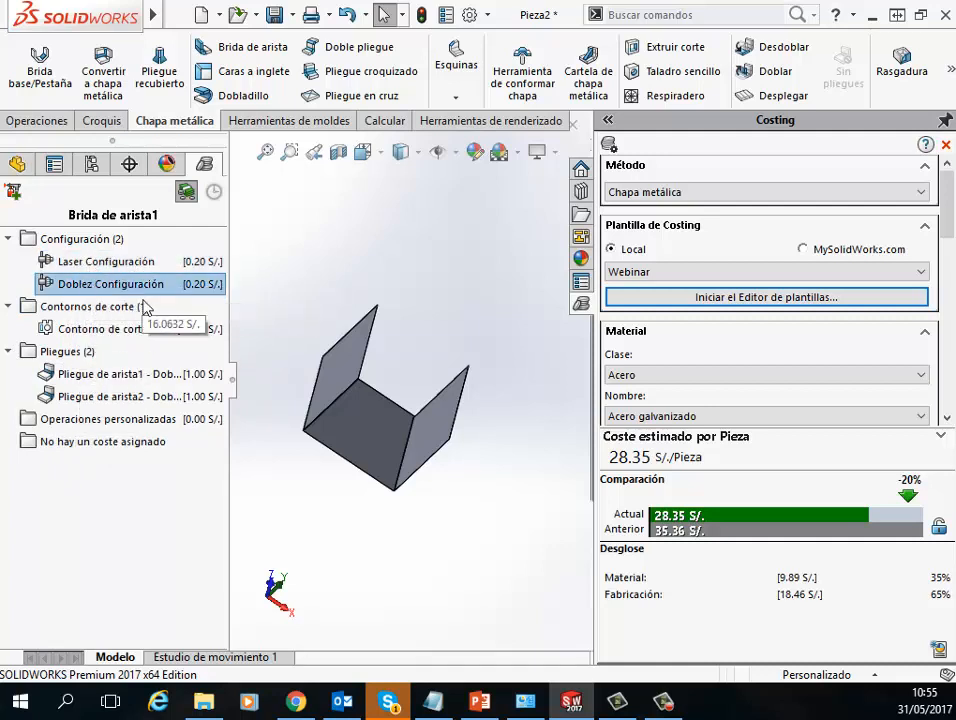
left_click(80, 329)
middle_click_drag(413, 446, 362, 428)
left_click(101, 375)
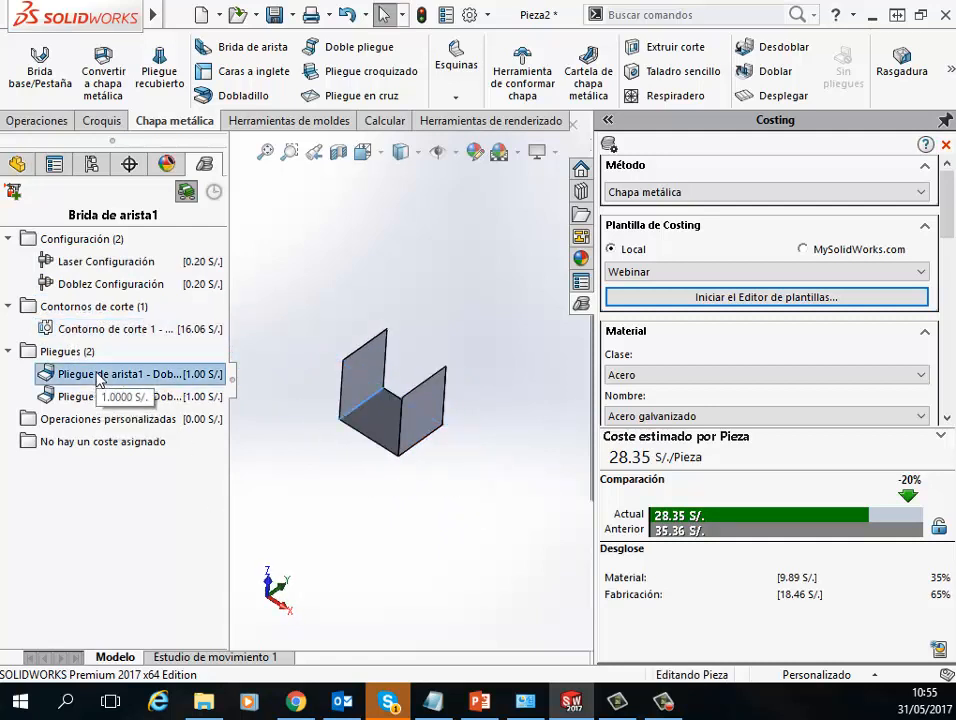
left_click(95, 396)
left_click(97, 381)
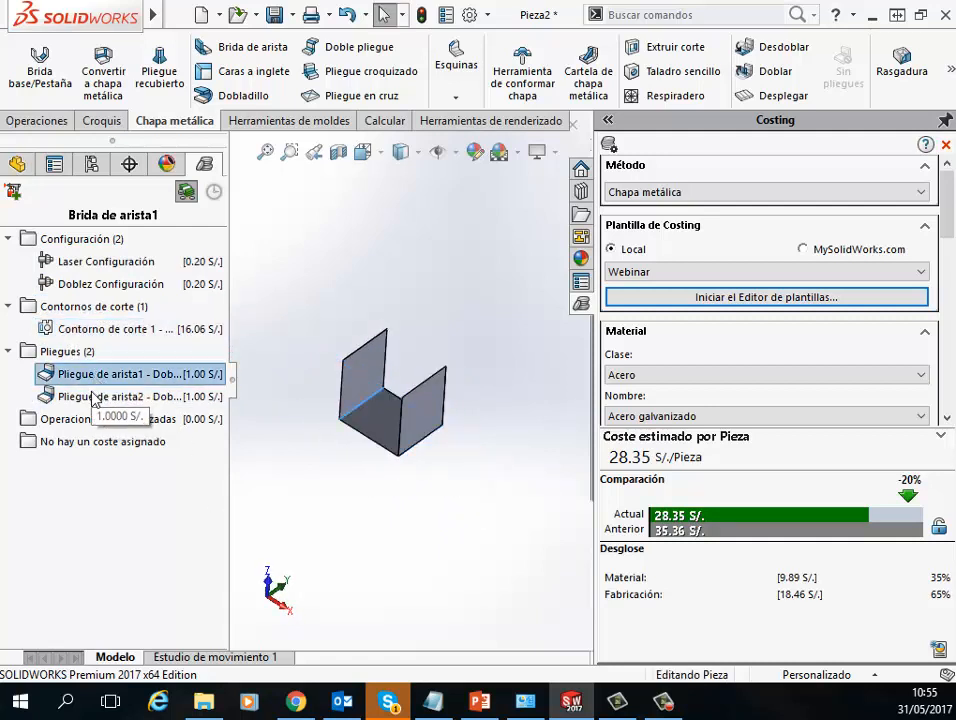
left_click(96, 396)
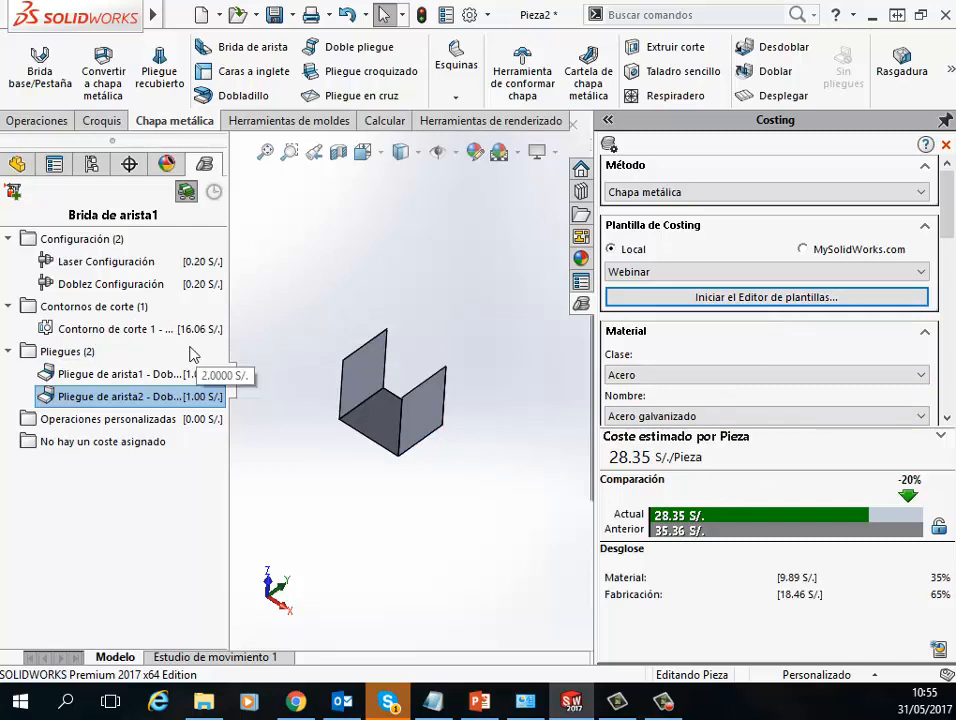
- Change the cutting process of the cut contour to Plasma and review the resulting cost items
right_click(80, 333)
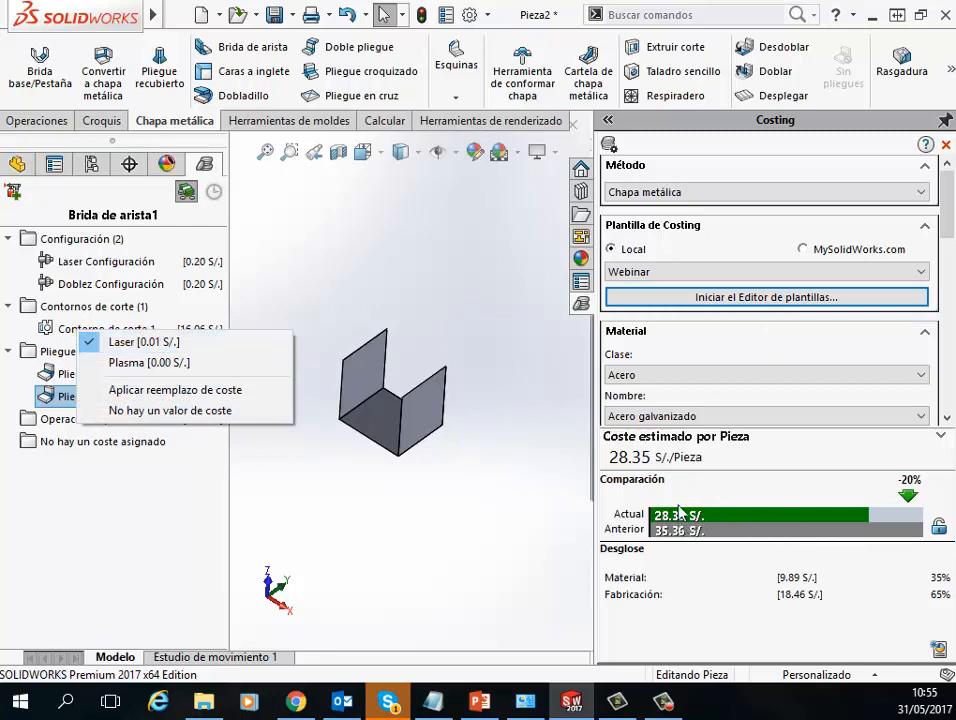
left_click(133, 363)
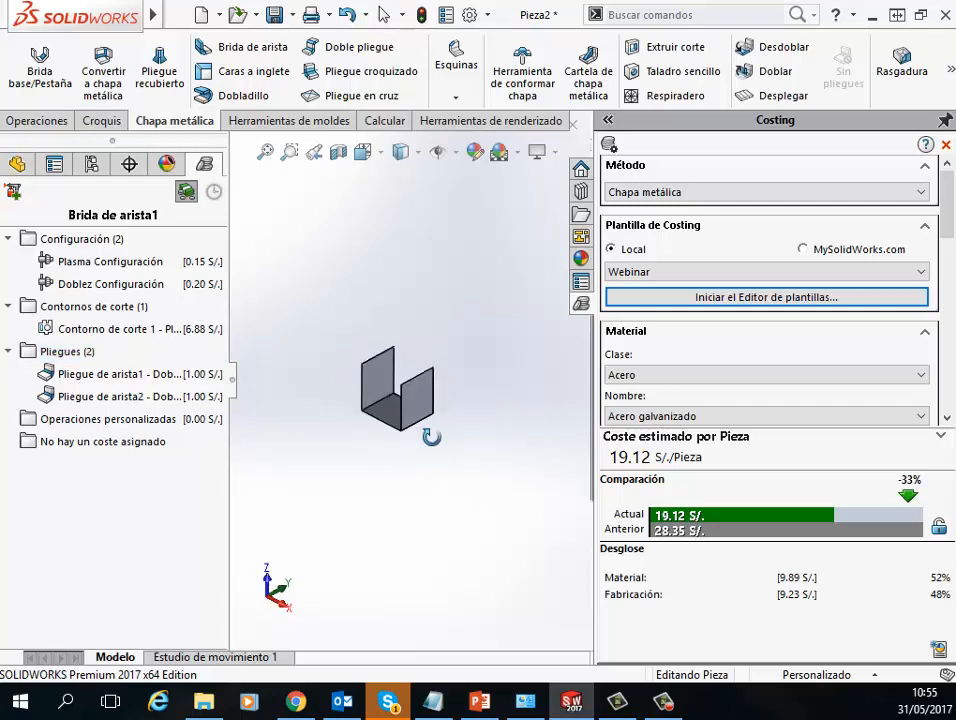
scroll(393, 397, "down", 3)
scroll(390, 395, "down", 3)
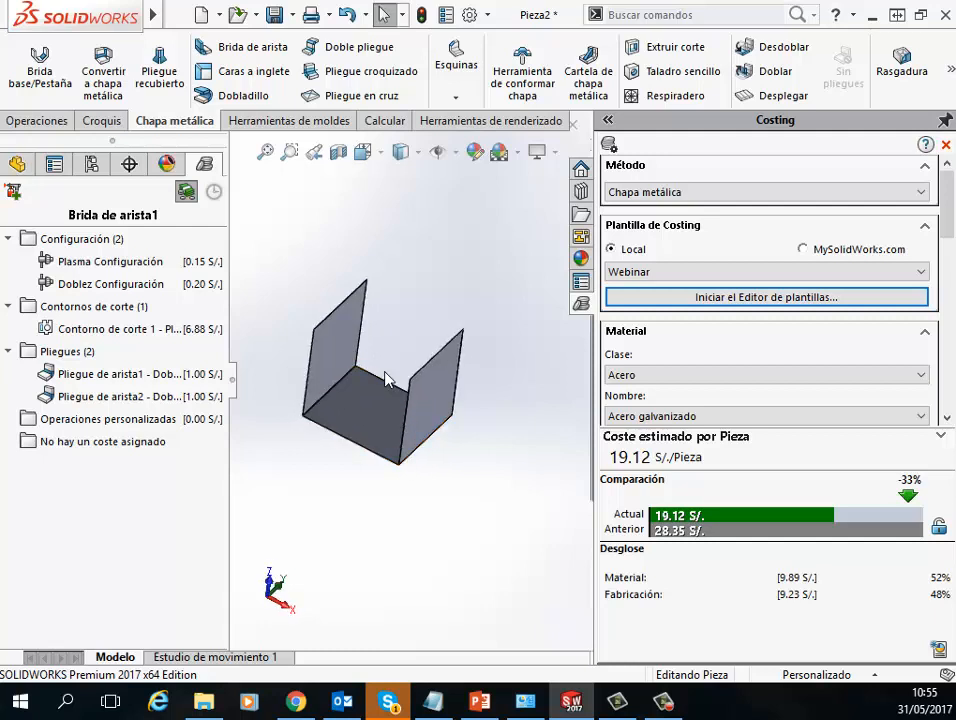
middle_click_drag(386, 372, 310, 305)
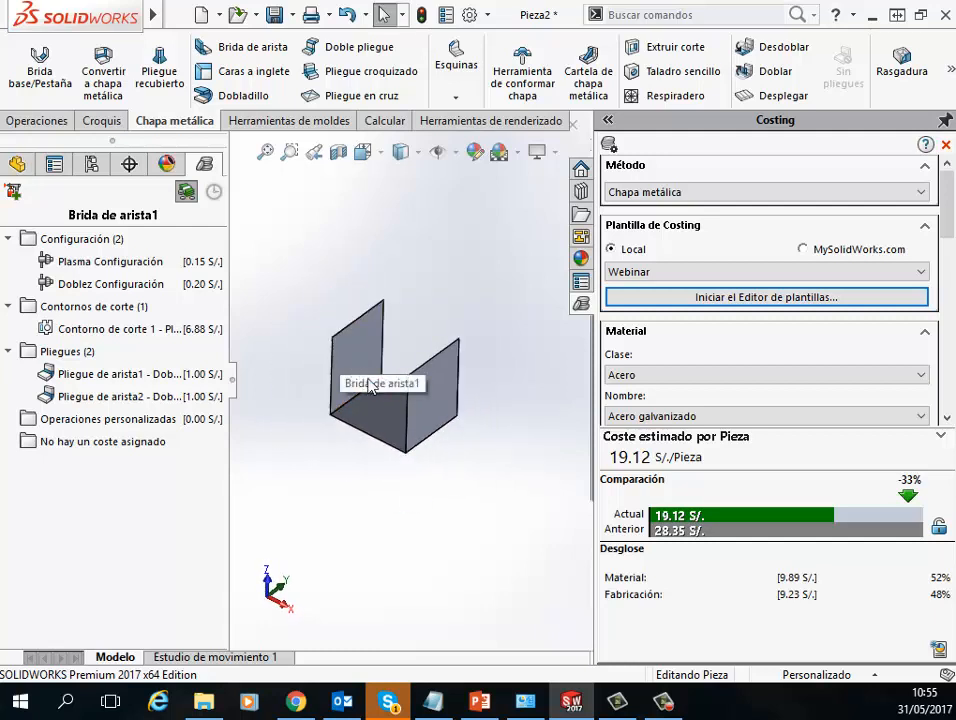
mouse_move(395, 380)
middle_mouse_down()
mouse_move(424, 385)
mouse_move(380, 380)
middle_mouse_up()
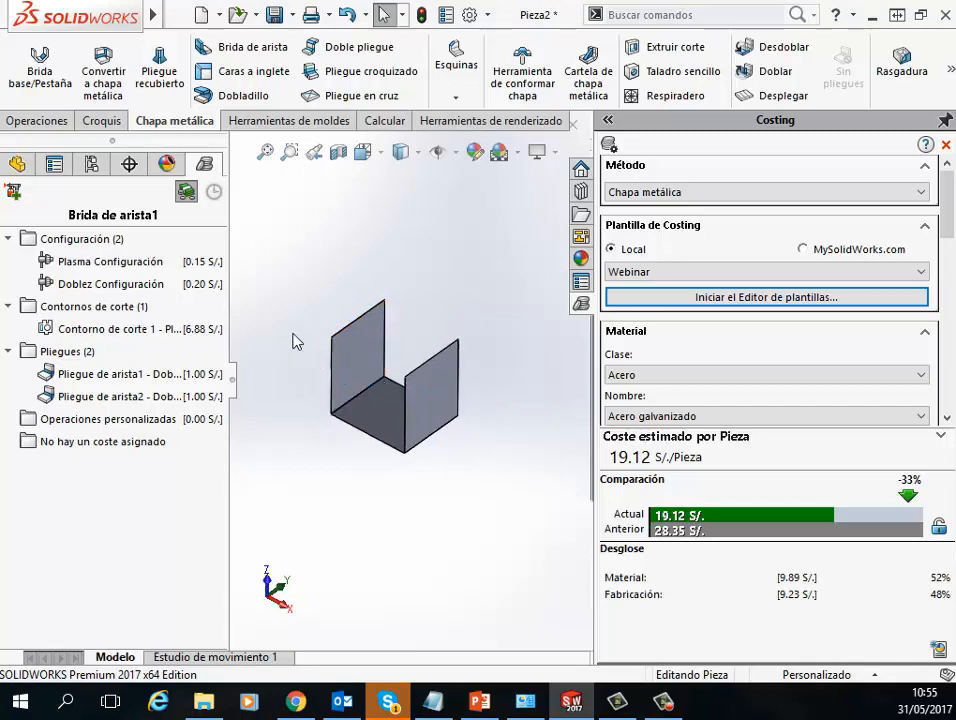
left_click(10, 351)
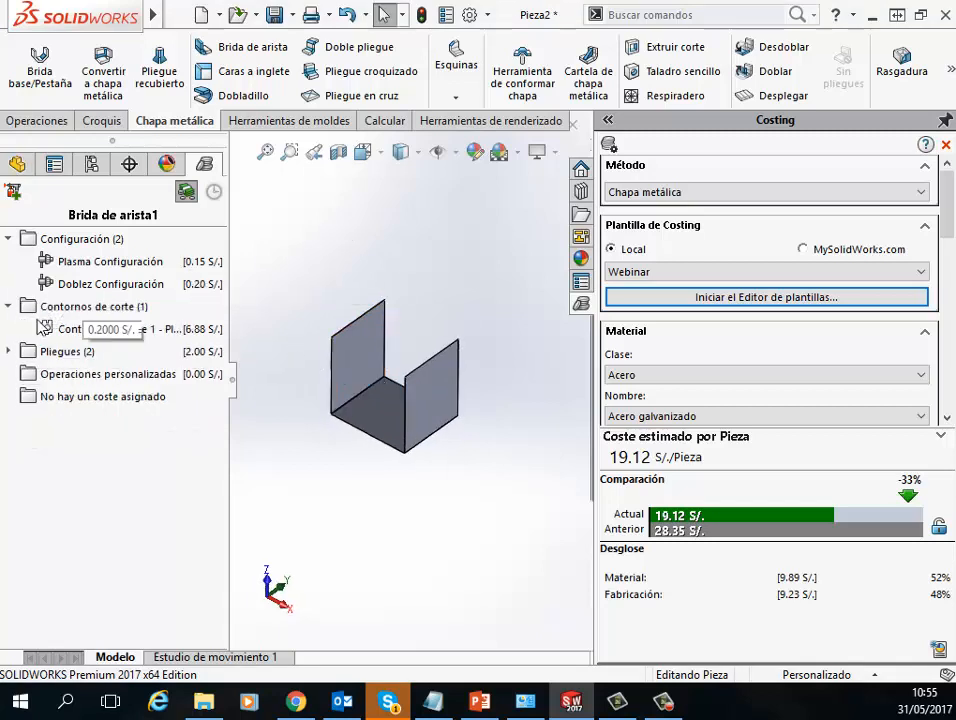
left_click(9, 351)
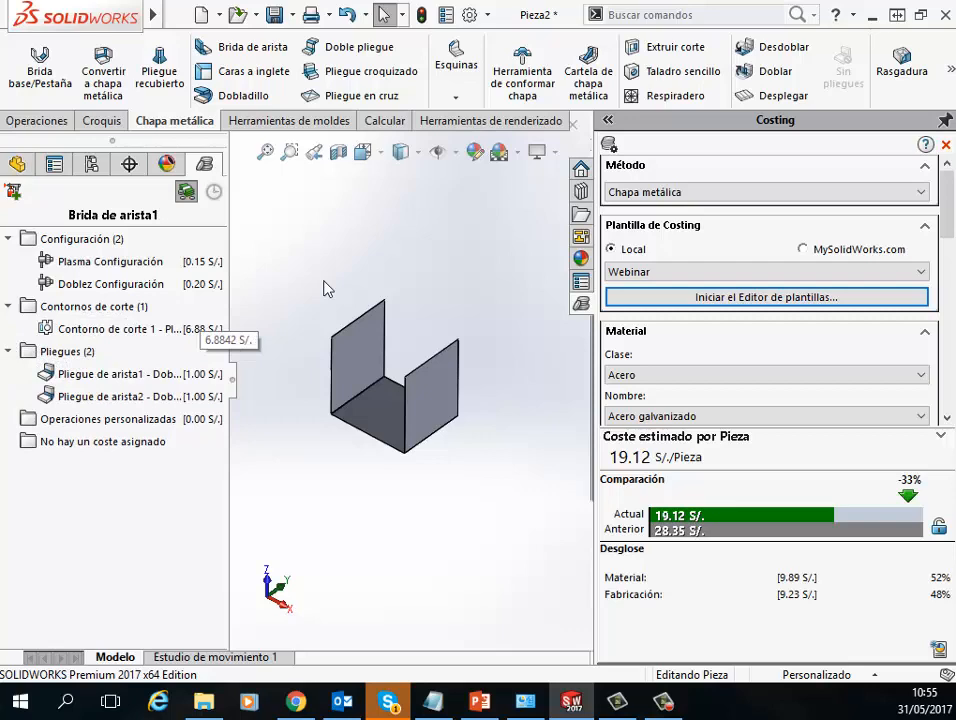
- Sketch a corner rectangle about 121 mm by 57 mm on the base flange face, near its open edge
middle_click_drag(400, 397, 395, 401)
left_click(395, 401)
left_click(427, 363)
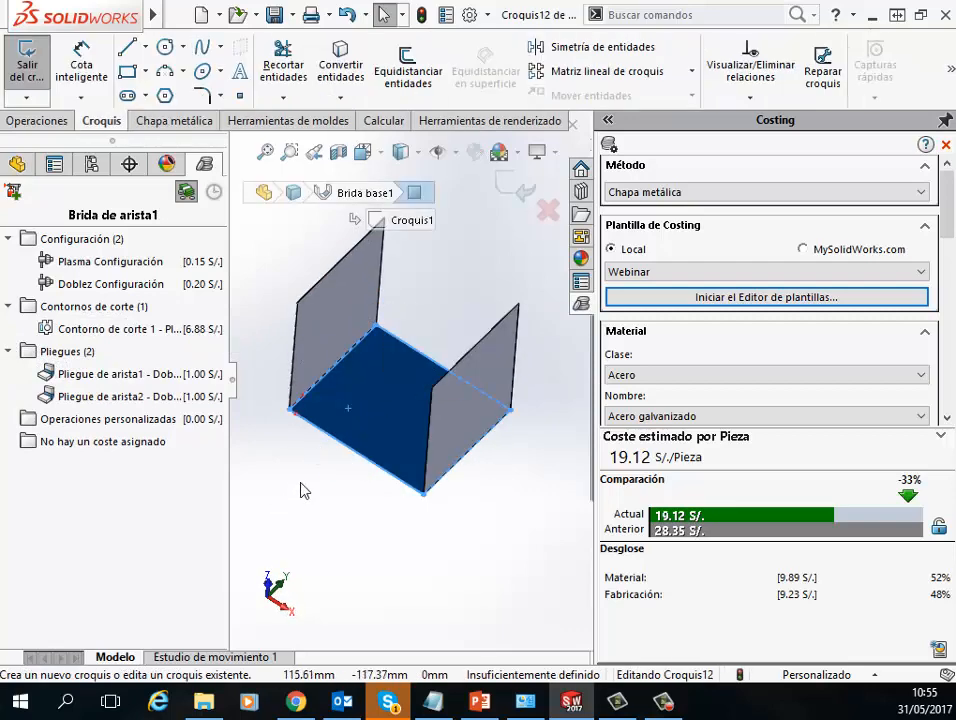
right_click_drag(304, 490, 305, 620)
left_click(299, 406)
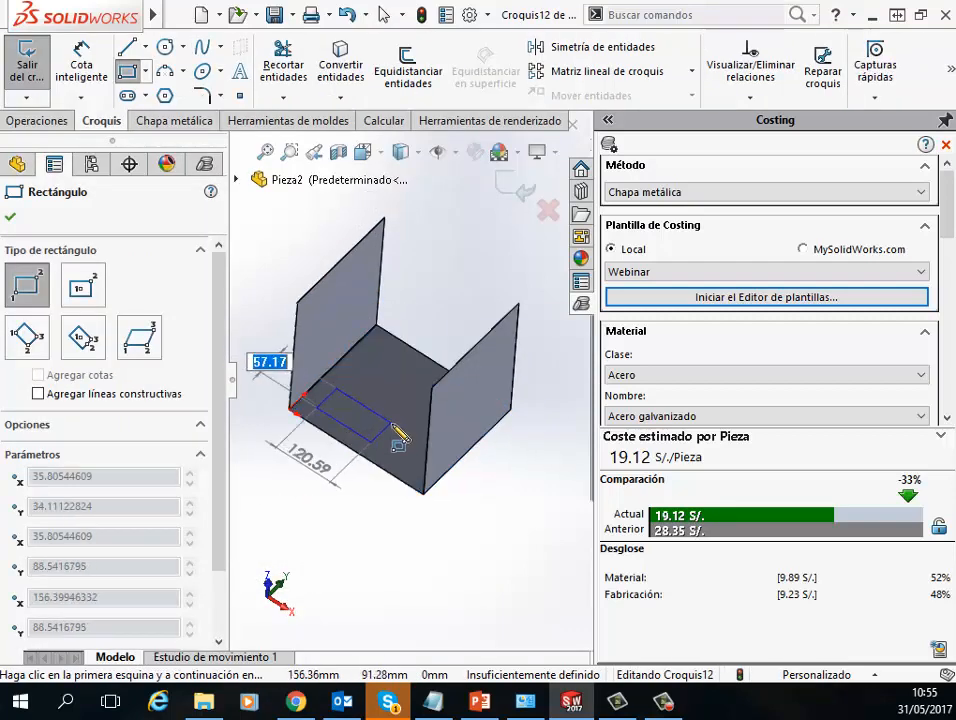
left_click(394, 428)
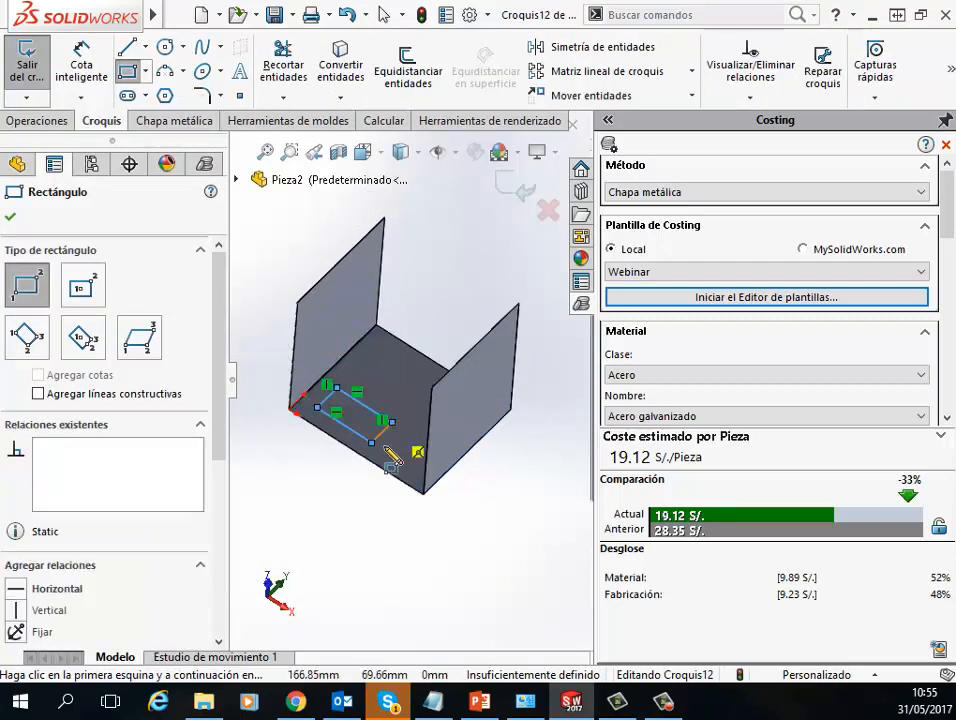
- Cut the rectangle through the base with the depth linked to the sheet thickness, and update the cost estimate
left_click(172, 120)
left_click(665, 47)
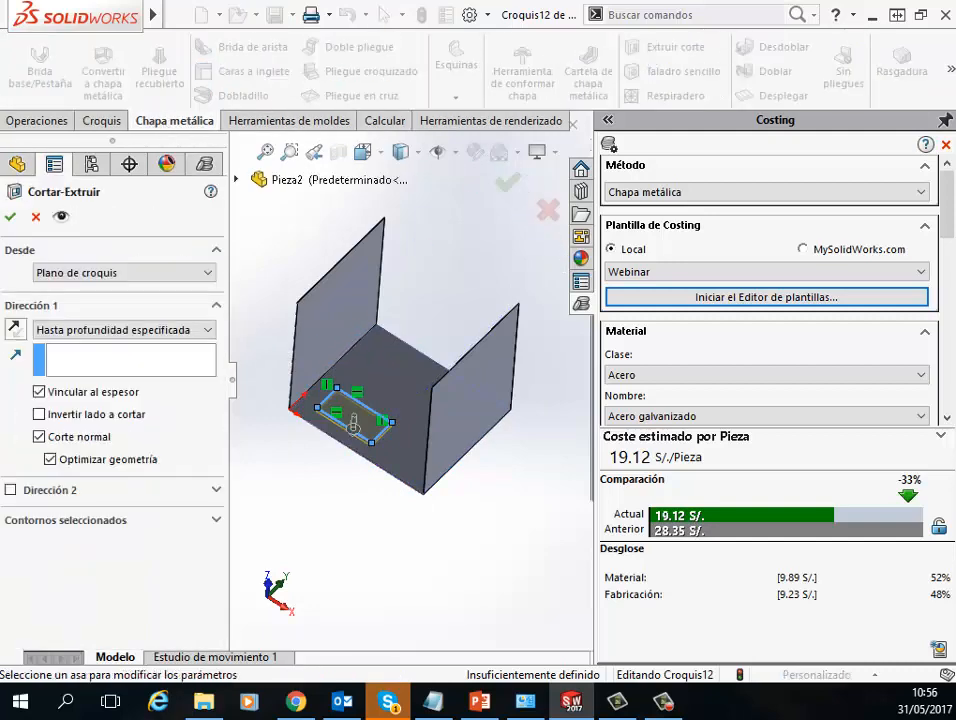
left_click(10, 216)
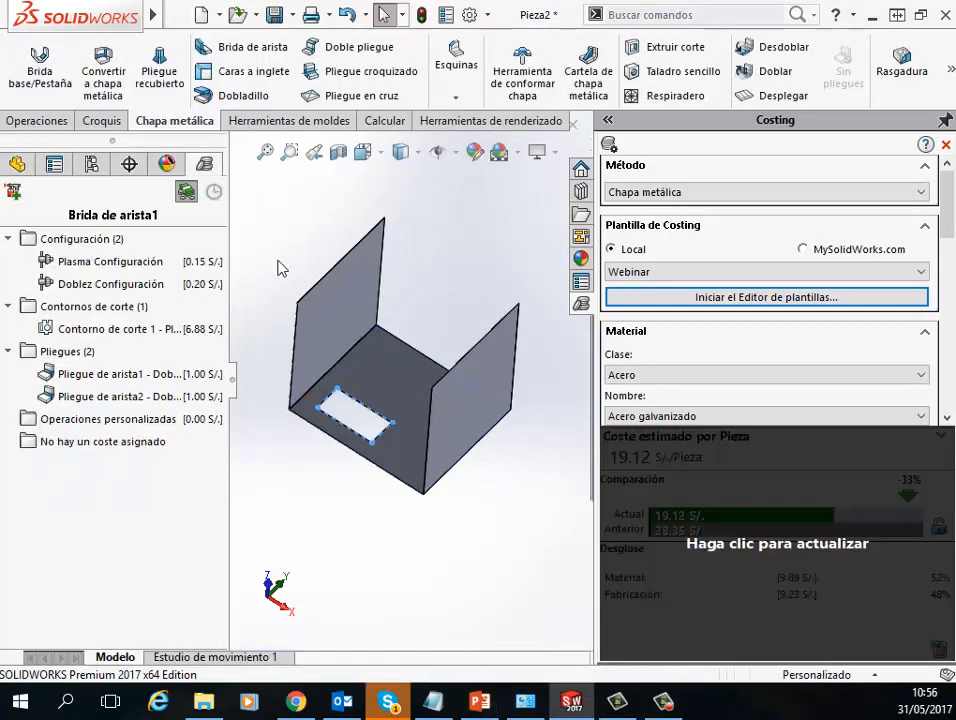
left_click(802, 573)
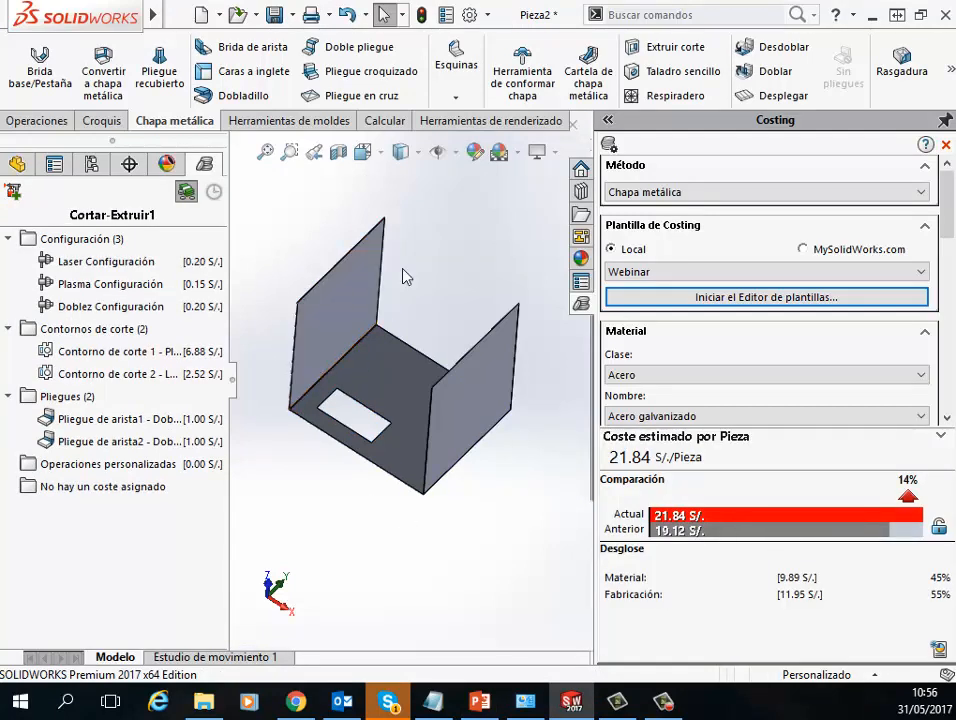
- Compare the cost items of the outer cut contour and the rectangular cutout contour
left_click(84, 352)
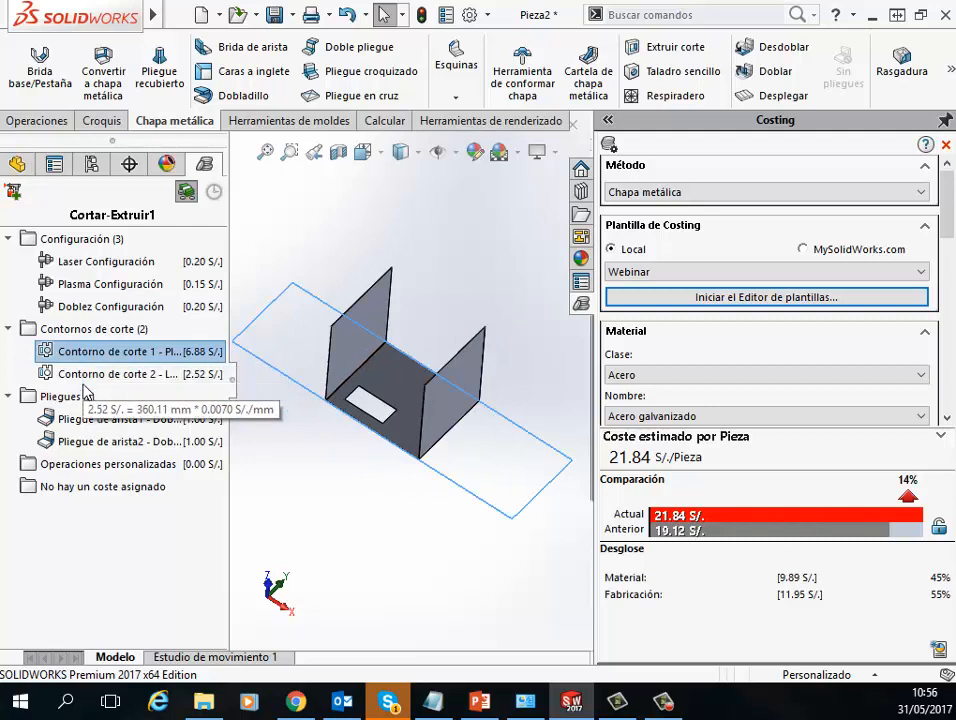
left_click(47, 373)
left_click(81, 356)
left_click(60, 373)
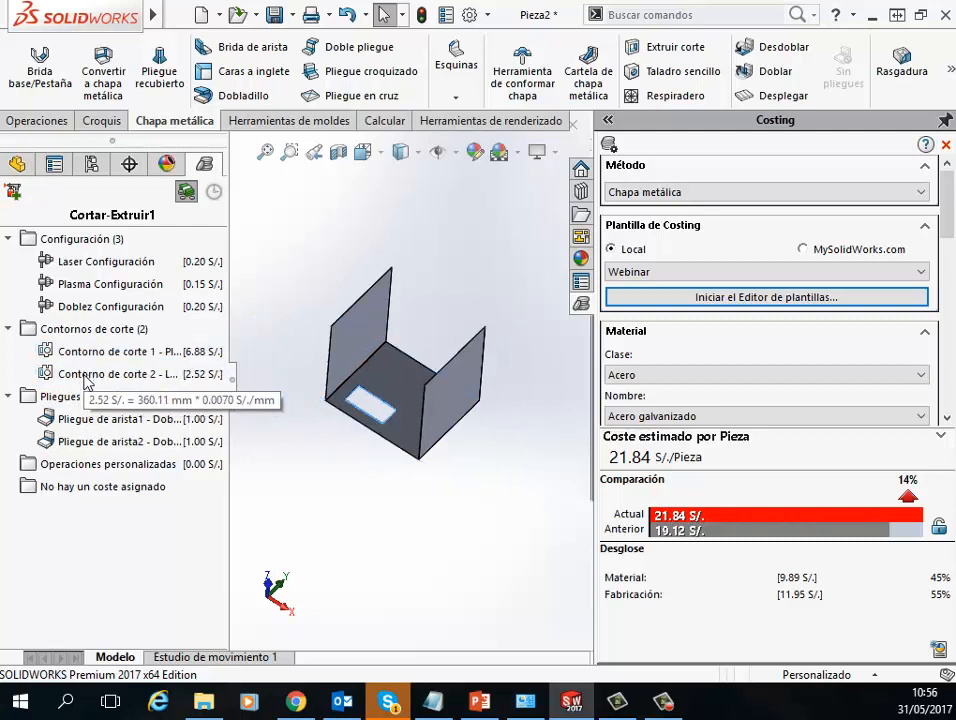
left_click(85, 350)
- Place the louver forming tool from the Design Library's louvers folder on the edge flange face, rotated 270°
middle_click_drag(394, 365, 465, 440)
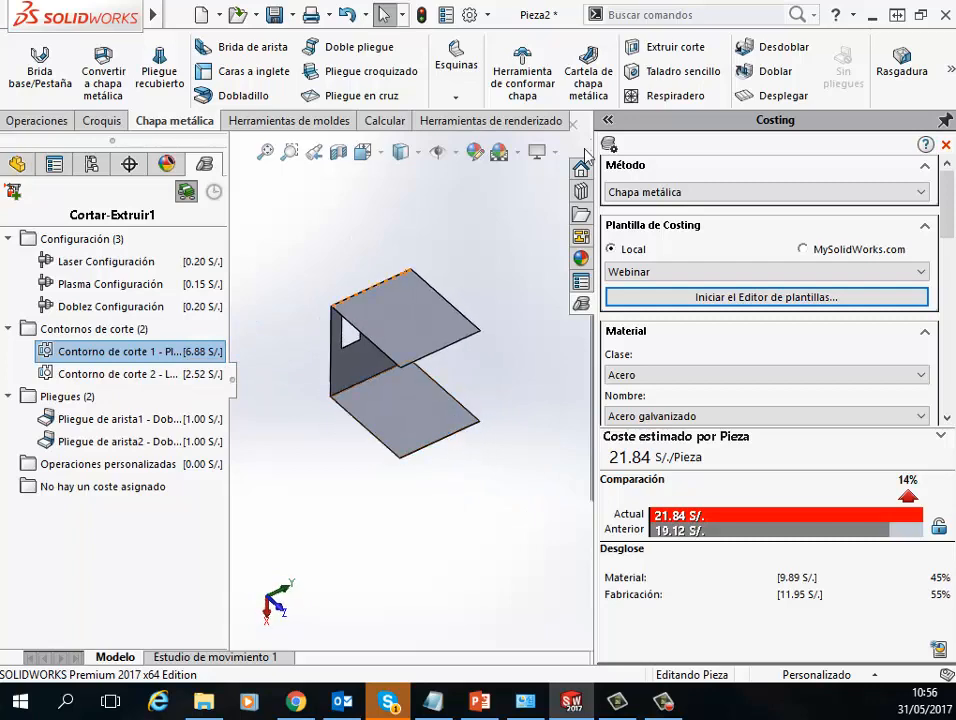
left_click(588, 190)
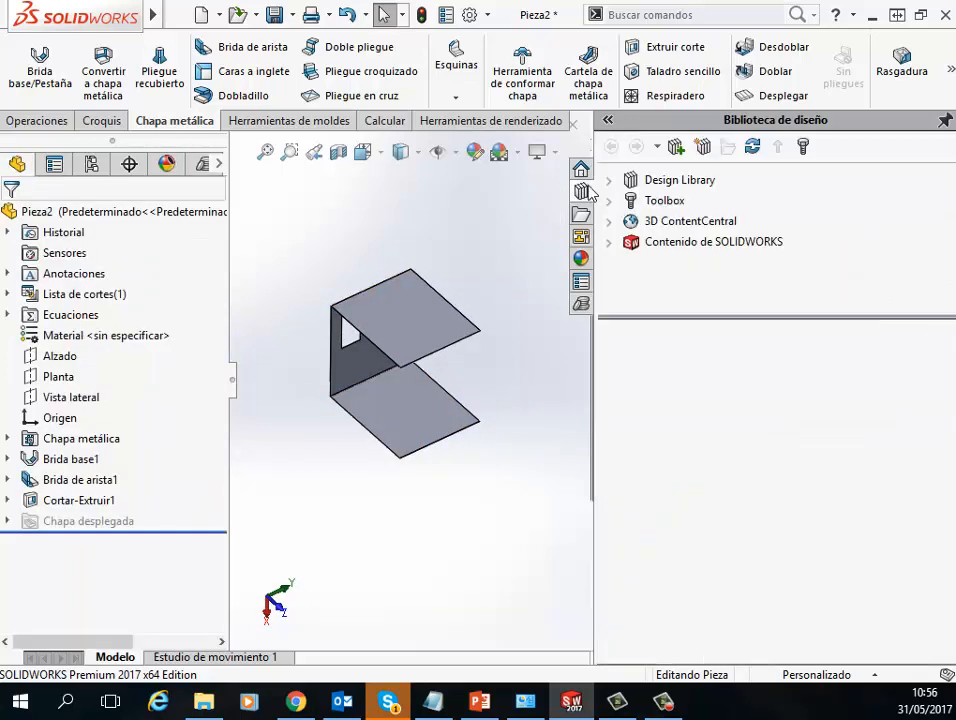
left_click(609, 182)
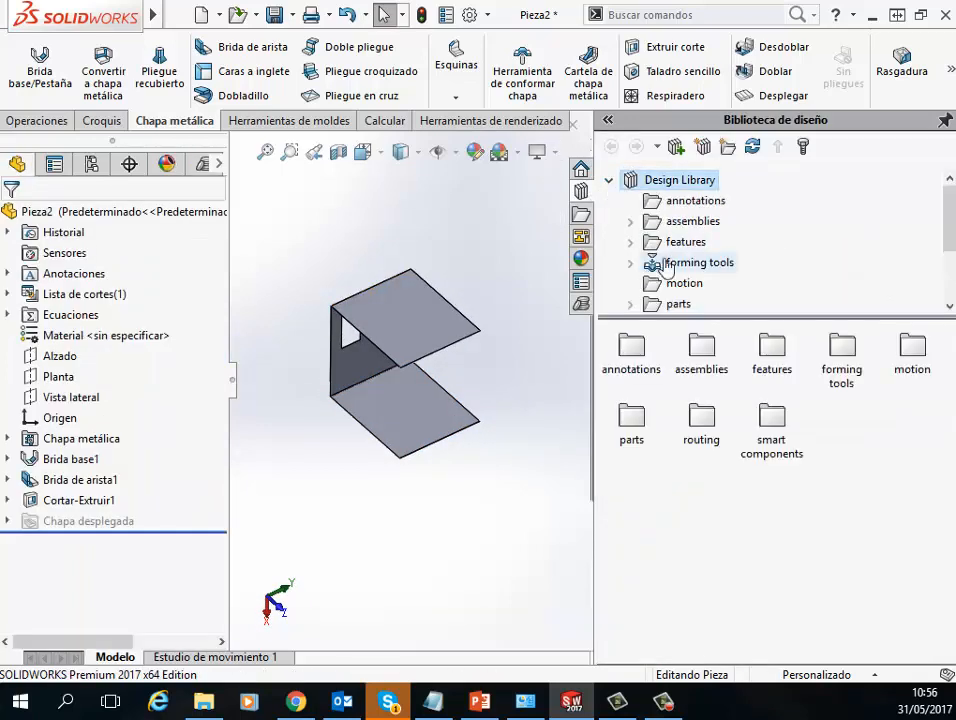
left_click(690, 265)
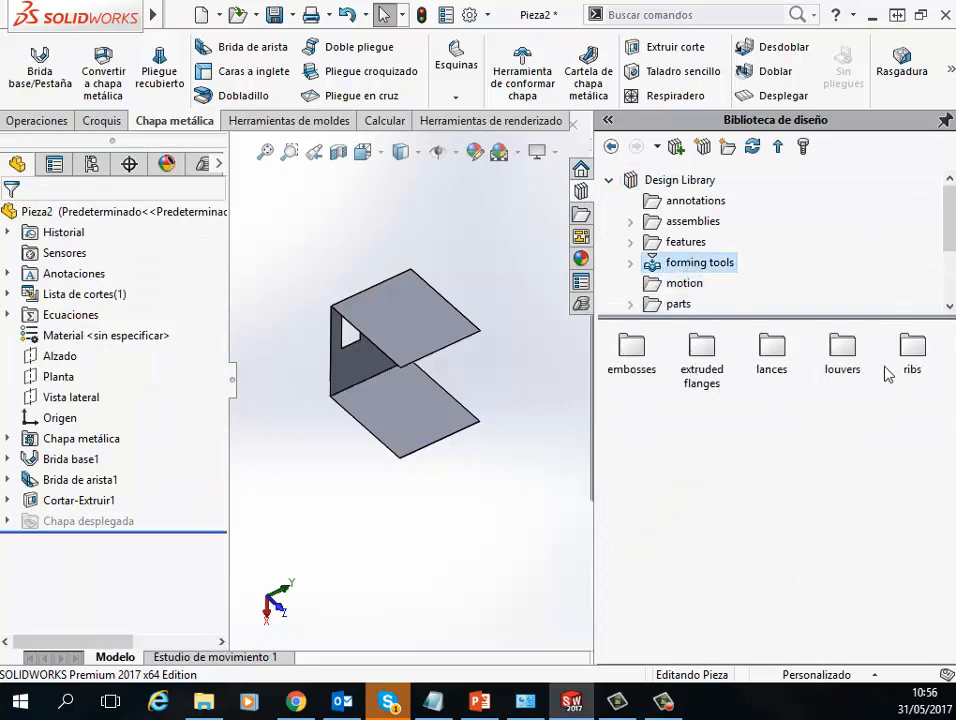
double_click(846, 352)
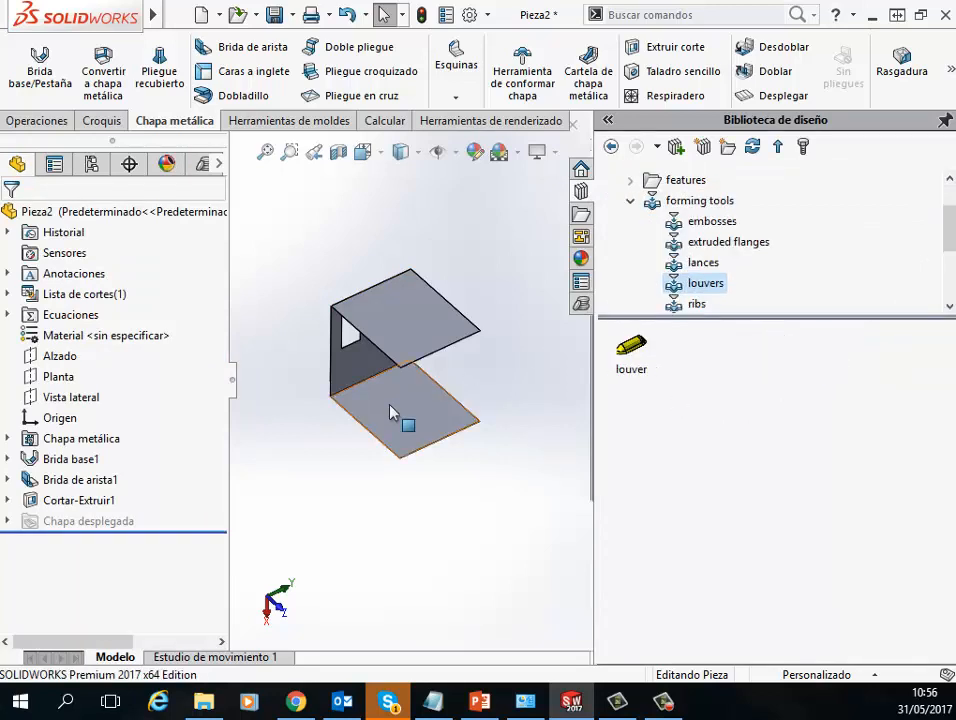
scroll(391, 413, "down", 4)
left_click_drag(625, 355, 420, 437)
double_click(78, 372)
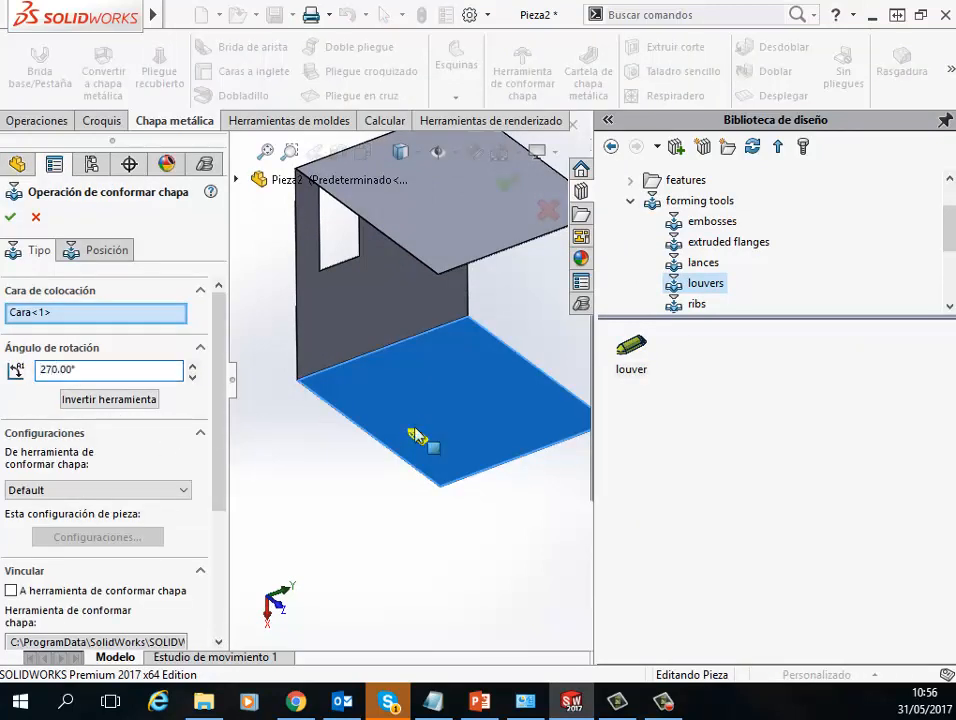
scroll(425, 425, "down", 2)
- Set up a linear sketch pattern of the louver's position point along the flange's outer edge
left_click(96, 249)
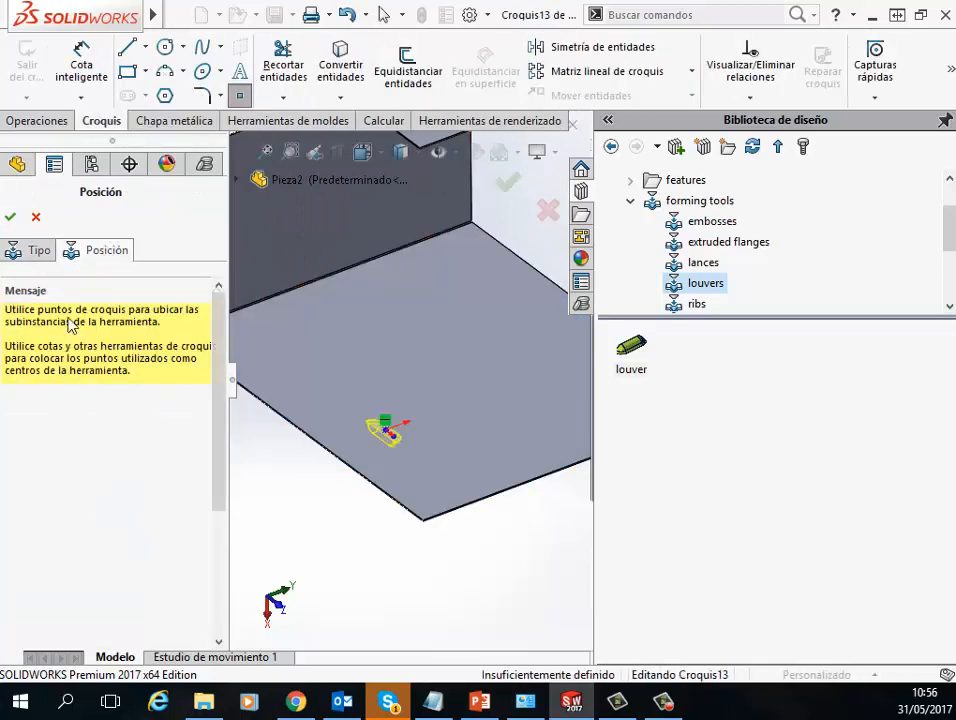
scroll(544, 341, "down", 3)
scroll(363, 376, "up", 3)
scroll(300, 390, "down", 1)
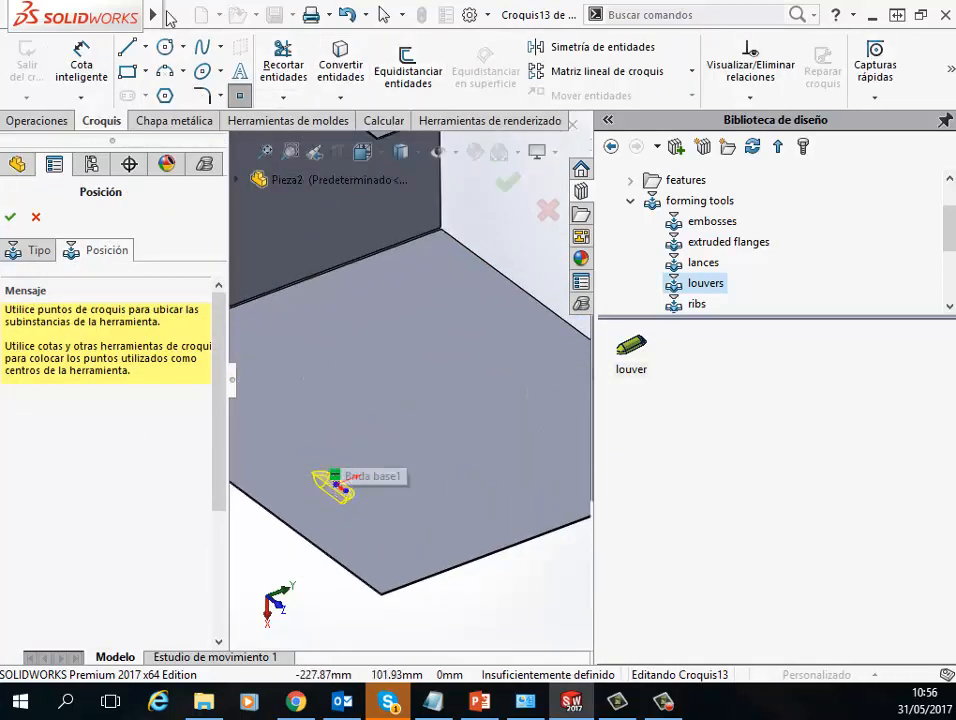
left_click(556, 71)
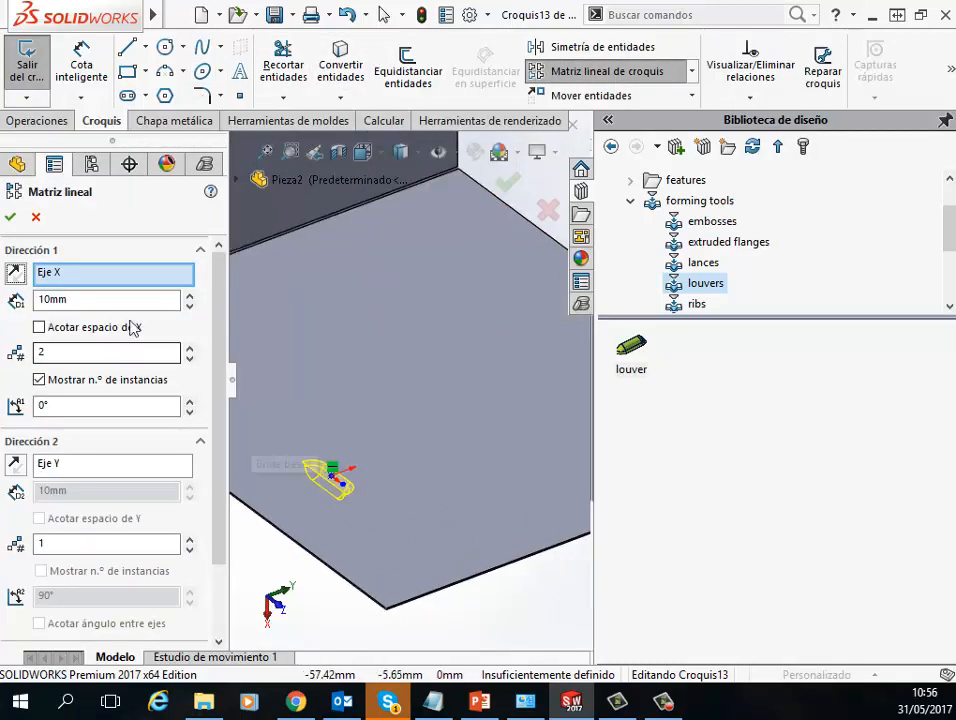
right_click(78, 273)
left_click(100, 282)
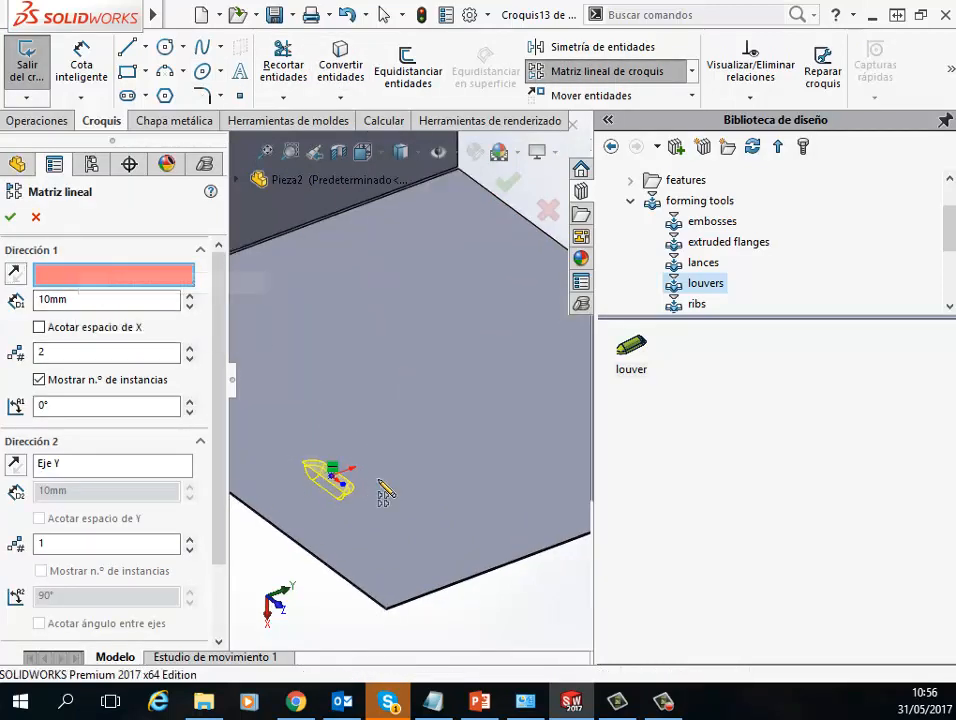
left_click(437, 590)
scroll(427, 448, "up", 2)
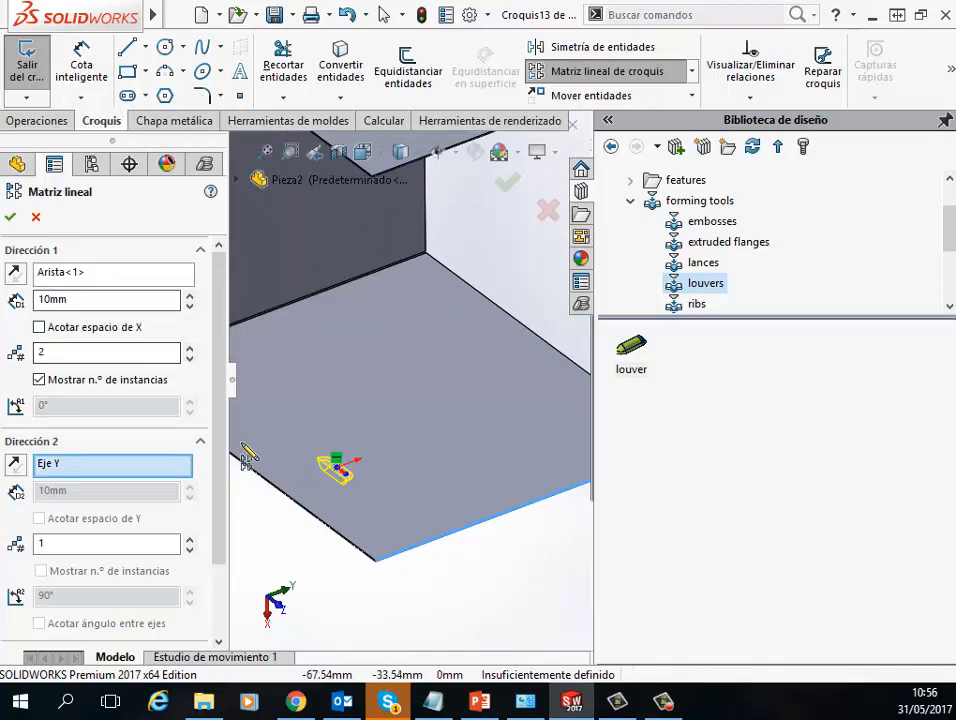
scroll(85, 560, "down", 1)
left_click(80, 586)
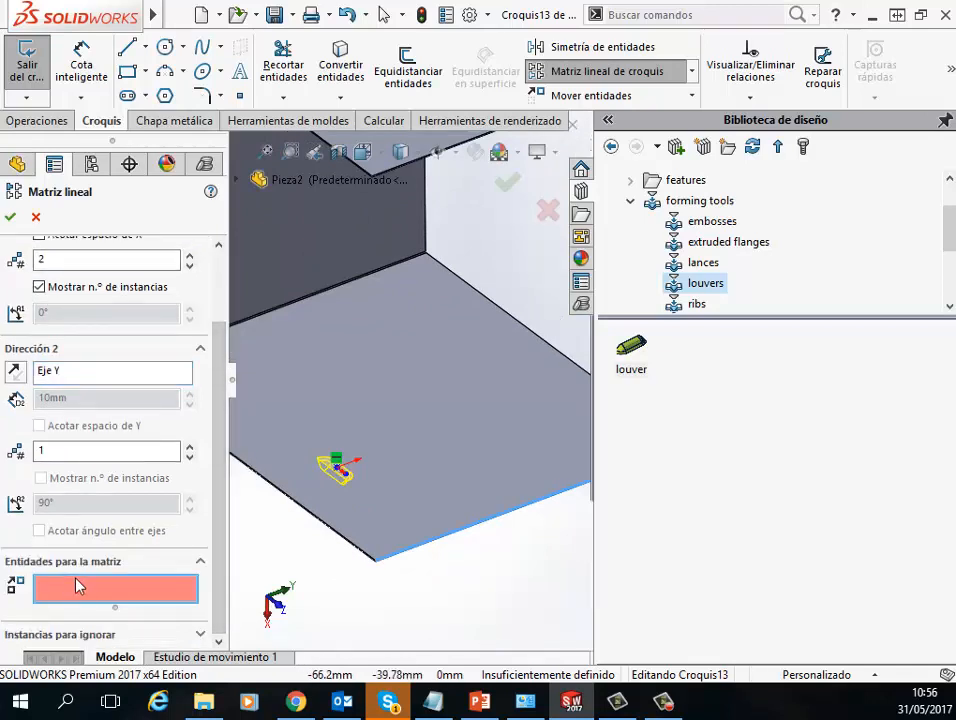
left_click(338, 470)
scroll(222, 330, "up", 1)
scroll(224, 330, "up", 1)
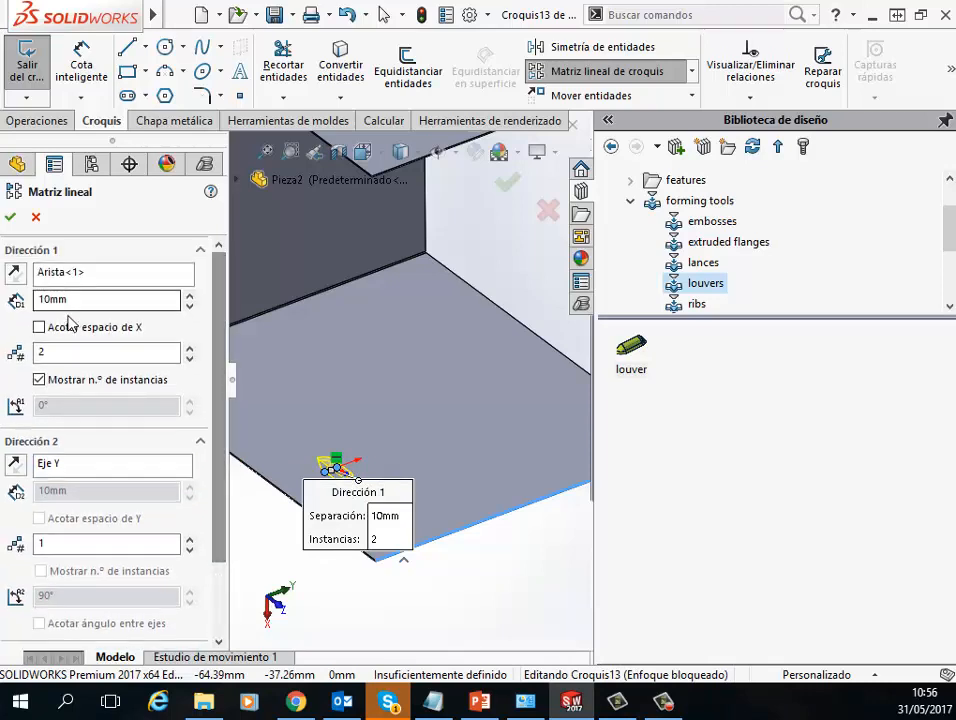
- Set the louver pattern to 8 instances spaced 15 mm, reverse its direction and complete the forming feature
left_click_drag(70, 300, 15, 308)
type("15mm")
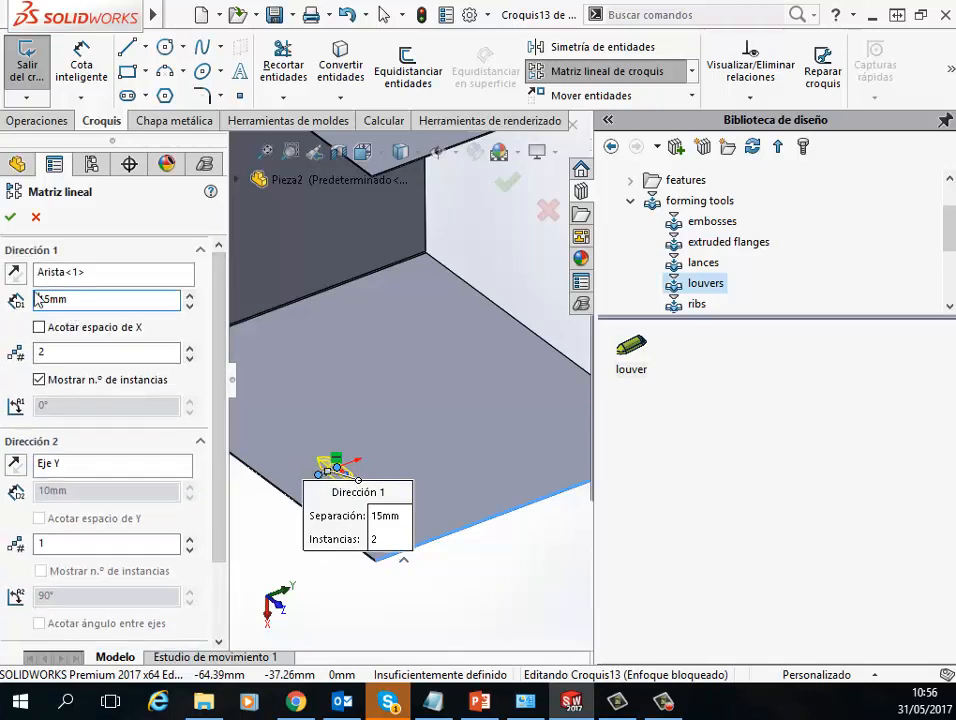
left_click_drag(72, 353, 14, 355)
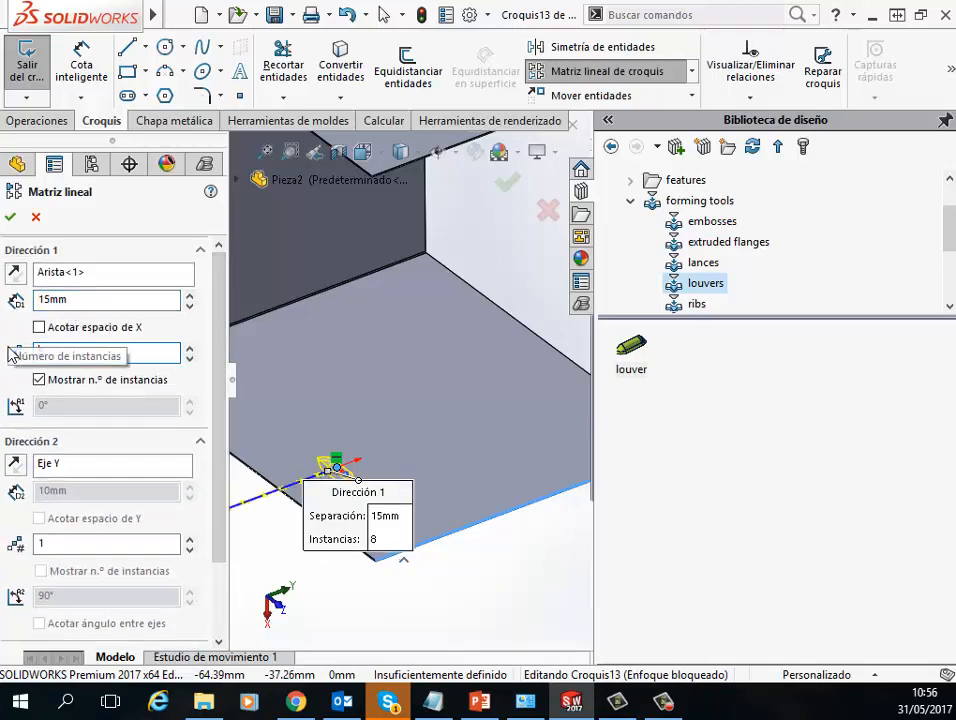
left_click(14, 272)
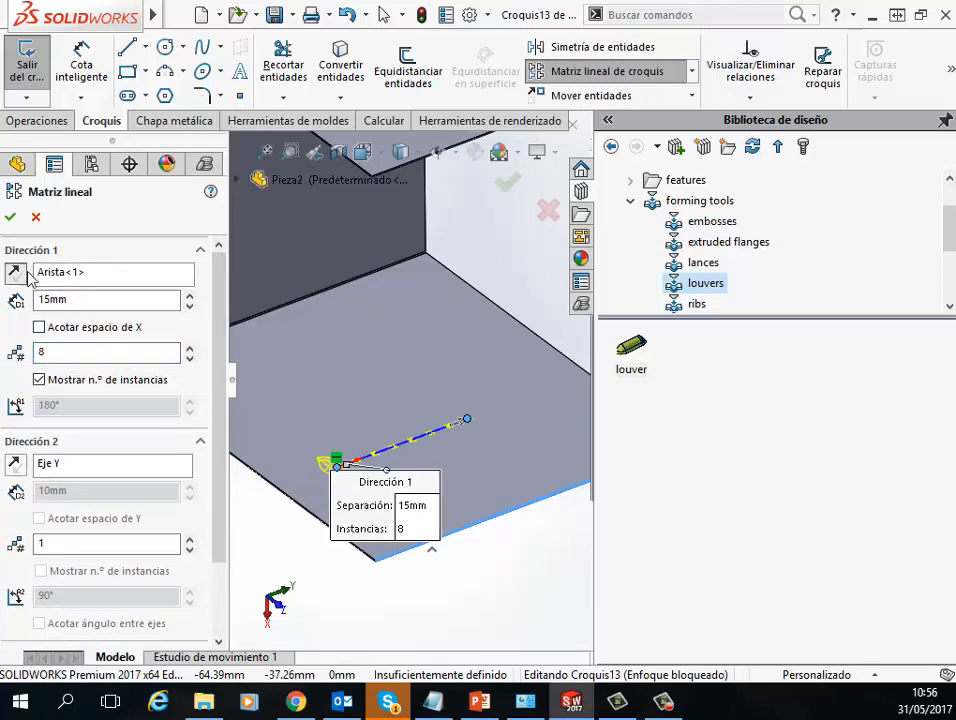
left_click(17, 214)
scroll(360, 440, "up", 2)
middle_click_drag(363, 448, 405, 458)
scroll(400, 430, "down", 3)
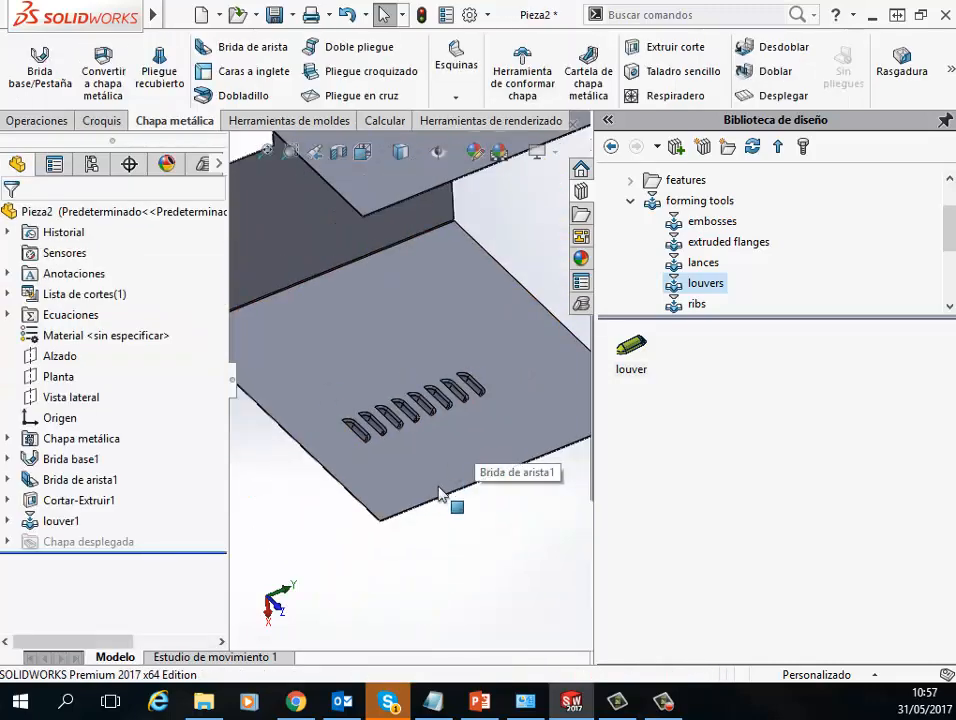
- Examine the row of louvers from the other side of the flange
middle_click_drag(418, 562, 443, 413)
scroll(443, 413, "down", 10)
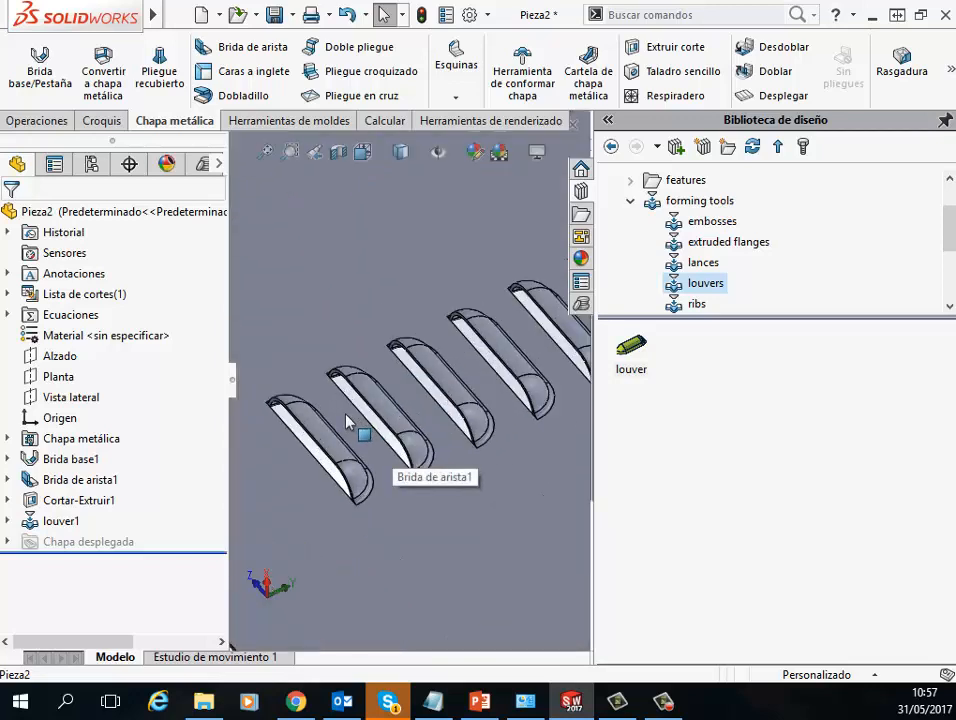
scroll(474, 363, "up", 4)
scroll(472, 362, "down", 3)
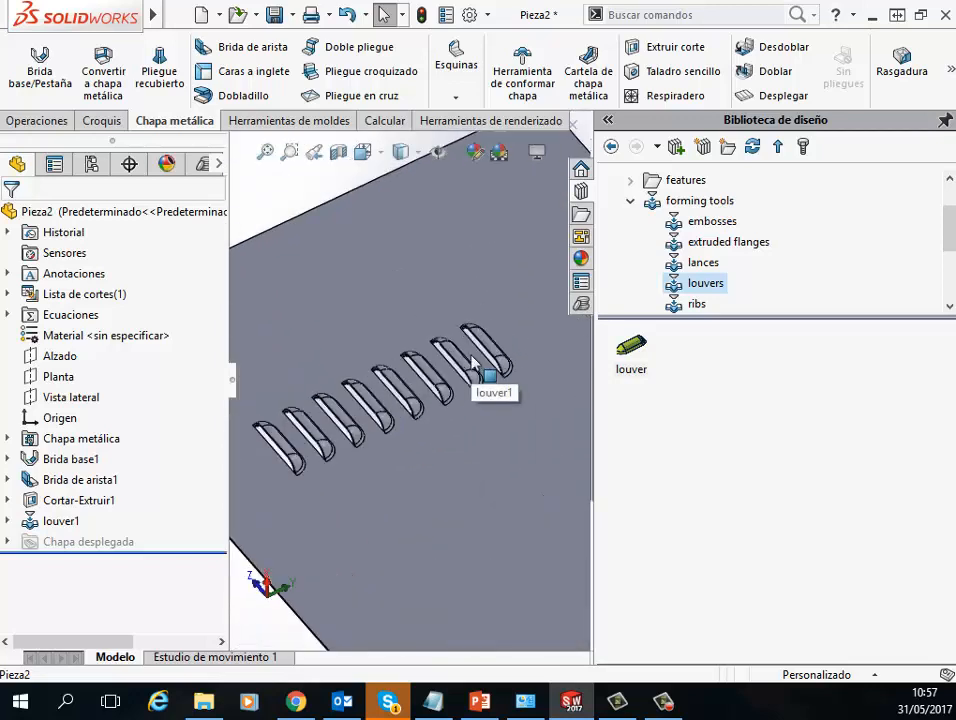
scroll(315, 406, "up", 4)
scroll(325, 400, "down", 2)
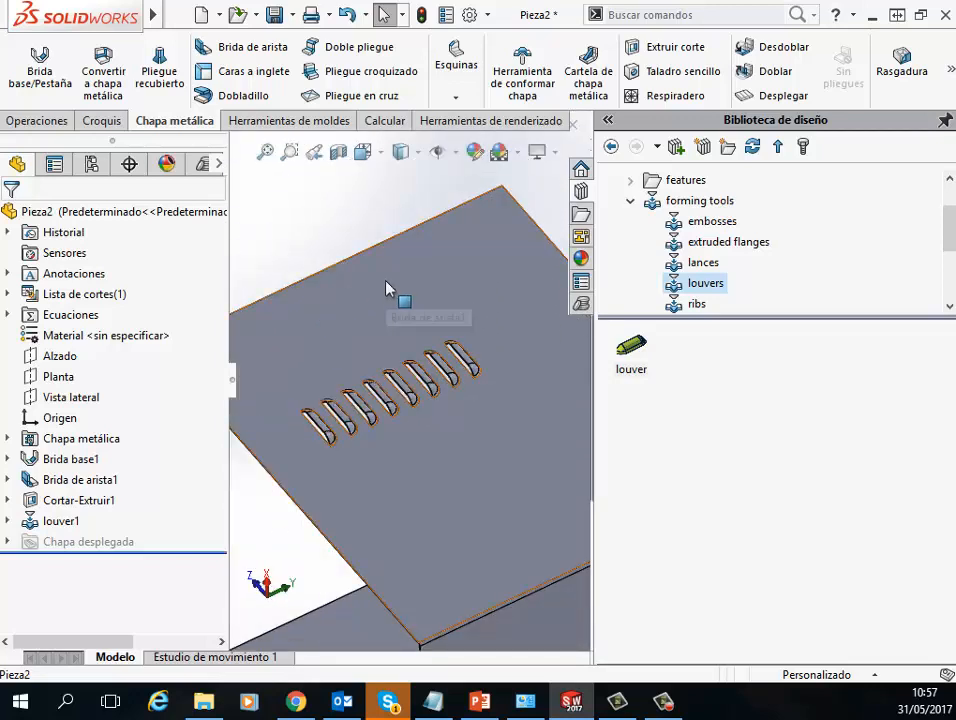
scroll(392, 295, "down", 3)
scroll(331, 433, "up", 4)
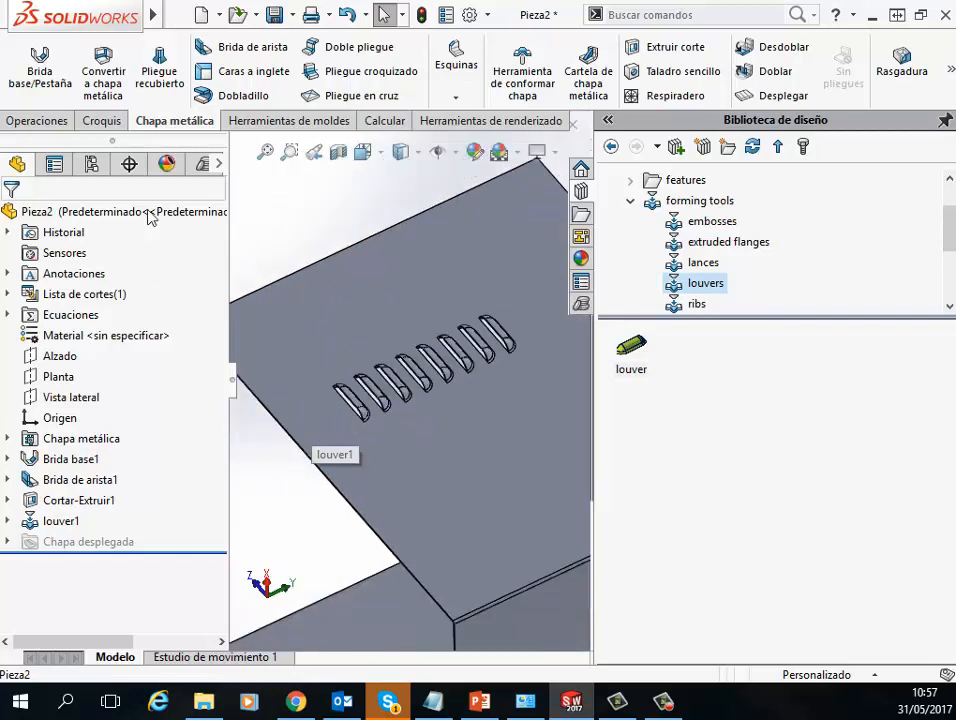
- Update the cost estimate to include the louvers and review the cost calculation of the louver library feature
left_click(203, 165)
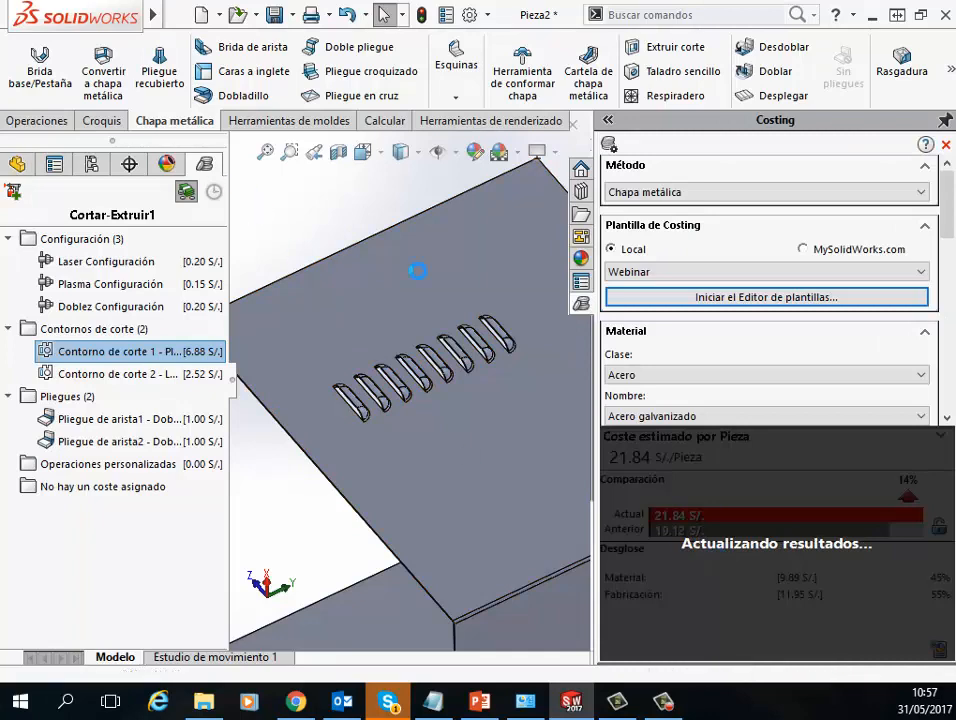
scroll(490, 370, "up", 3)
scroll(341, 335, "down", 5)
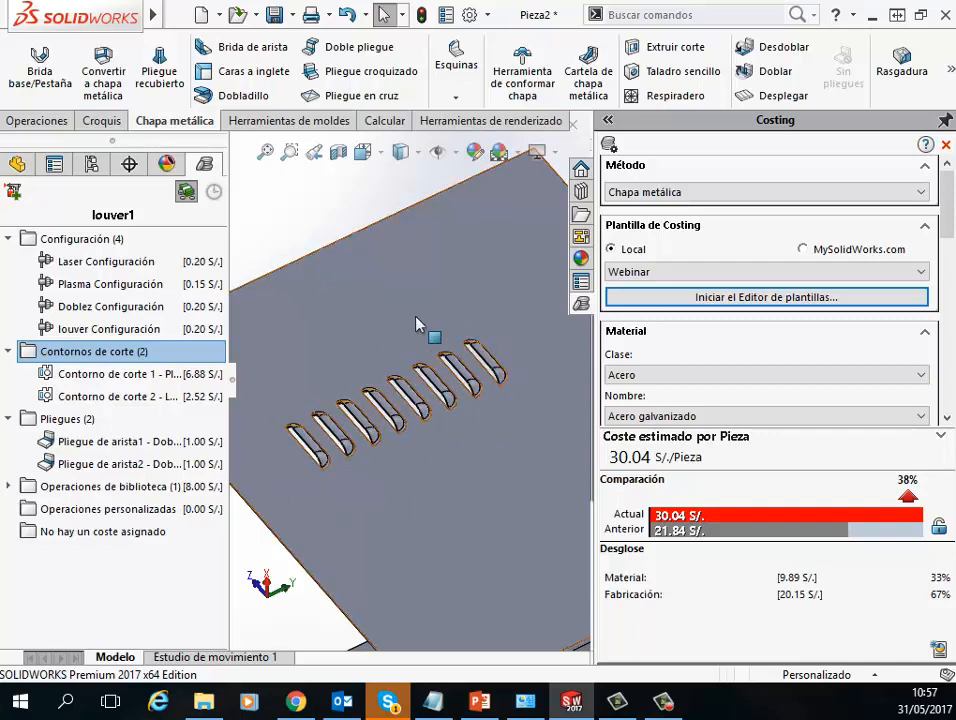
middle_click_drag(418, 325, 313, 331)
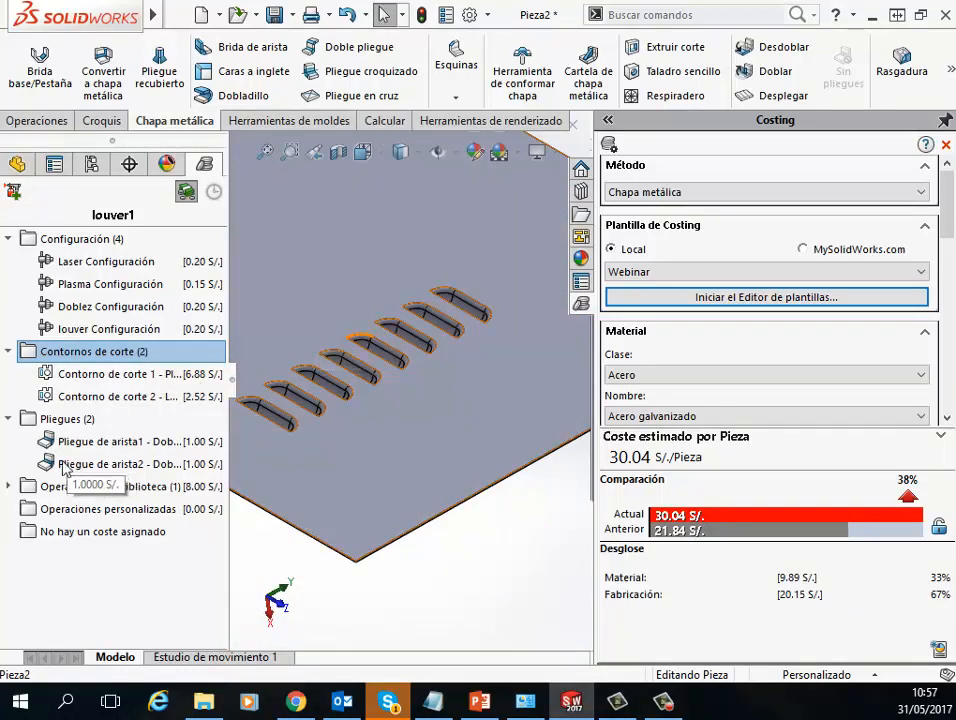
left_click(8, 487)
mouse_move(103, 511)
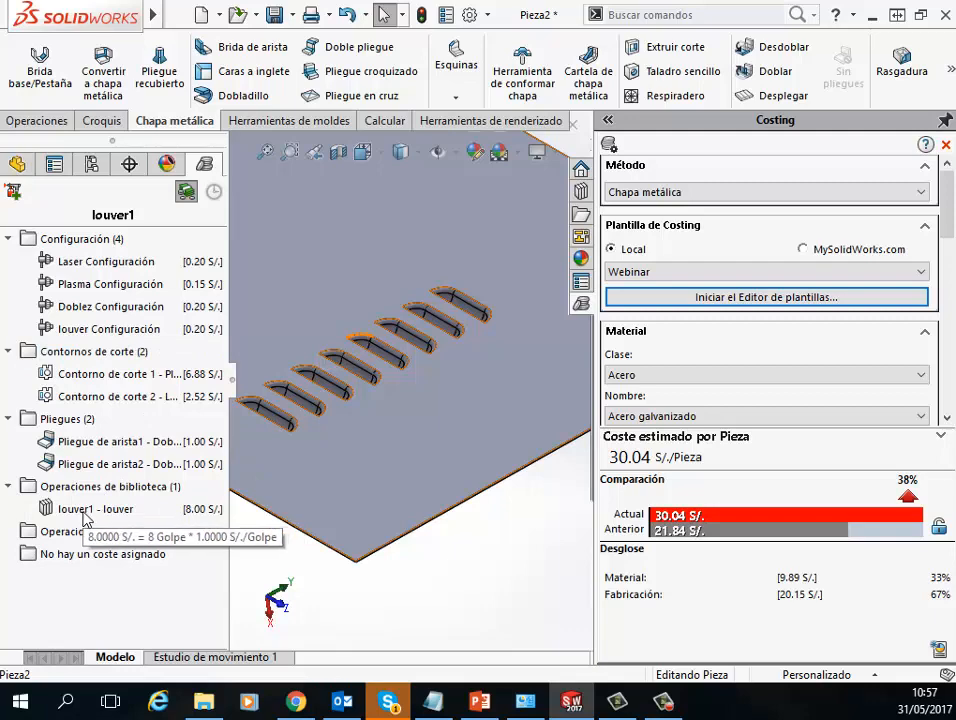
scroll(380, 418, "up", 3)
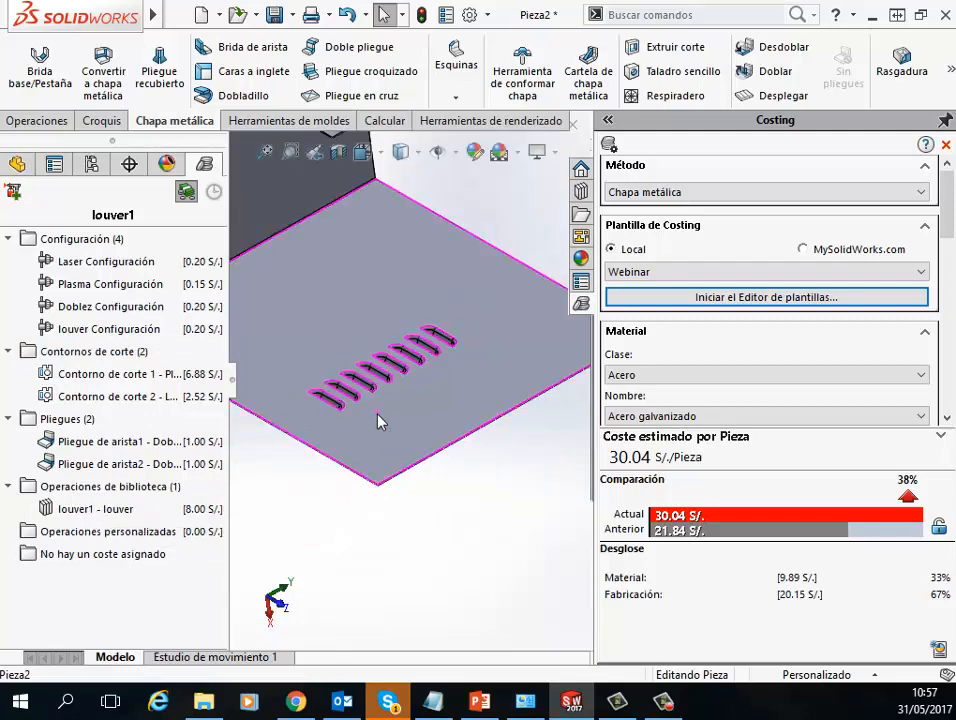
middle_click_drag(380, 418, 388, 440)
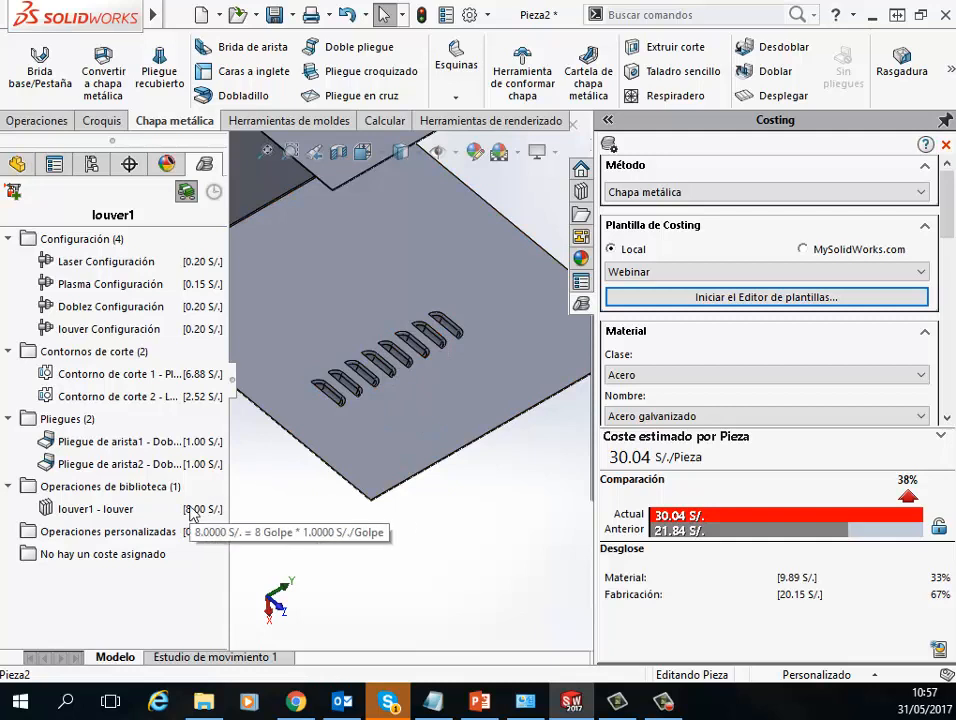
- Add a closed hem 10 mm long along the upper edge of the louvered flange
mouse_move(192, 512)
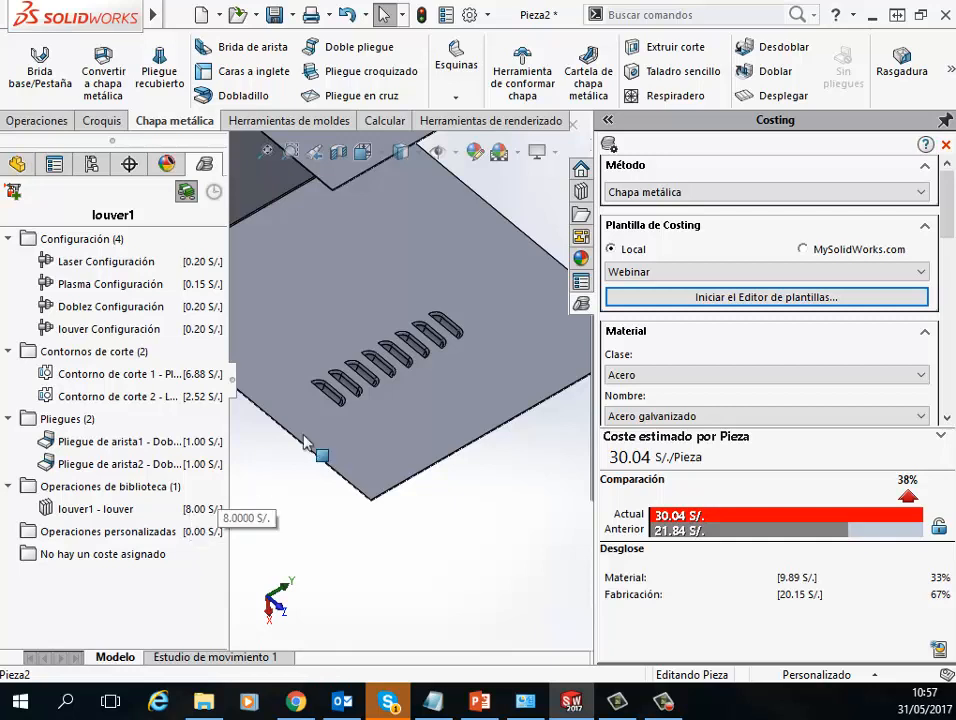
middle_click_drag(318, 452, 243, 441)
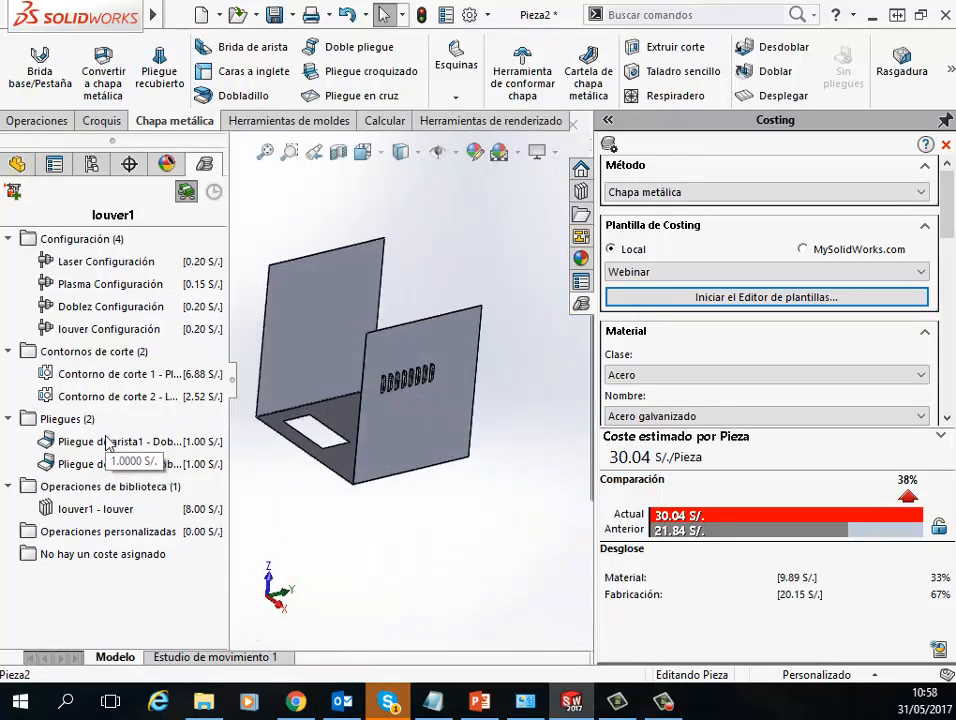
left_click(225, 94)
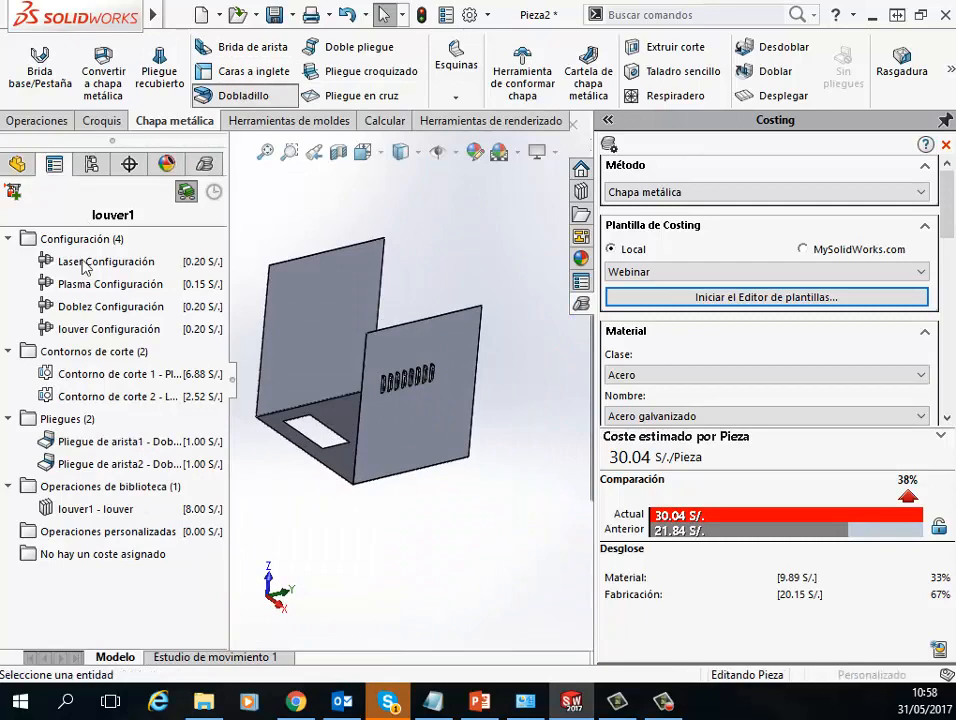
left_click(399, 333)
scroll(427, 335, "down", 3)
left_click(40, 446)
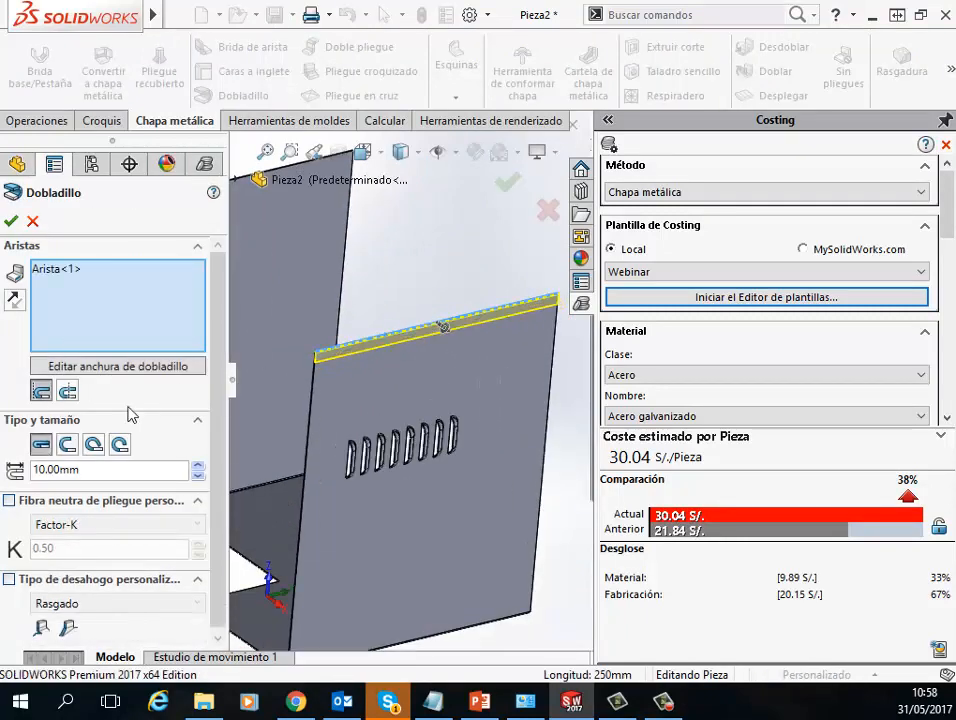
left_click(14, 223)
scroll(352, 412, "up", 3)
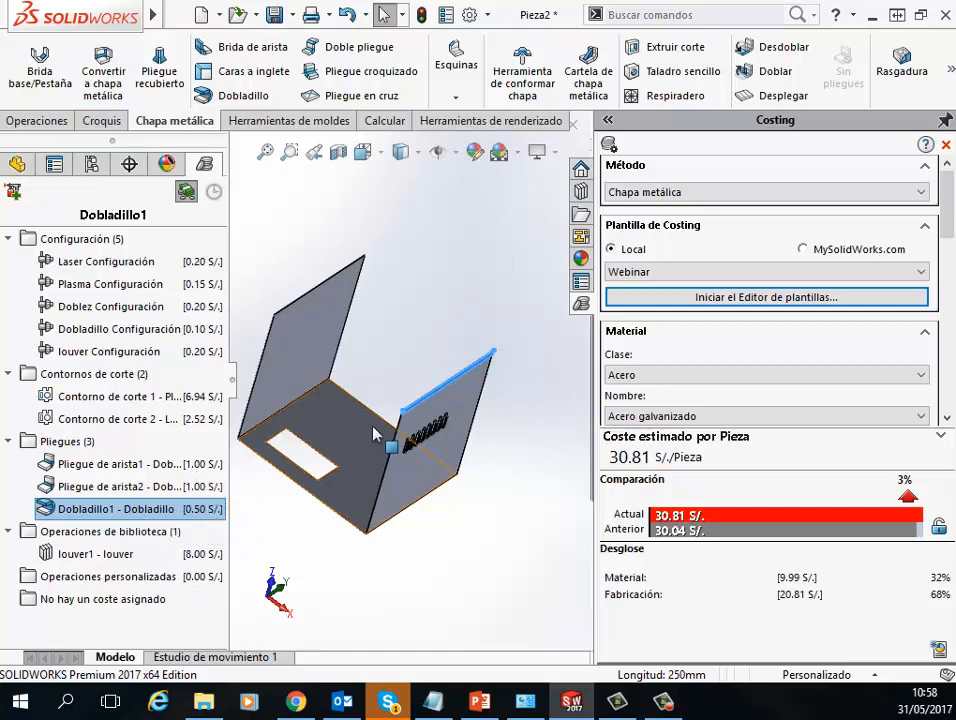
- Start a sketch on the base face and draw two concentric circles, radii about 58 and 49 mm, beside the rectangular cutout
middle_click_drag(380, 378, 414, 251)
scroll(386, 397, "down", 3)
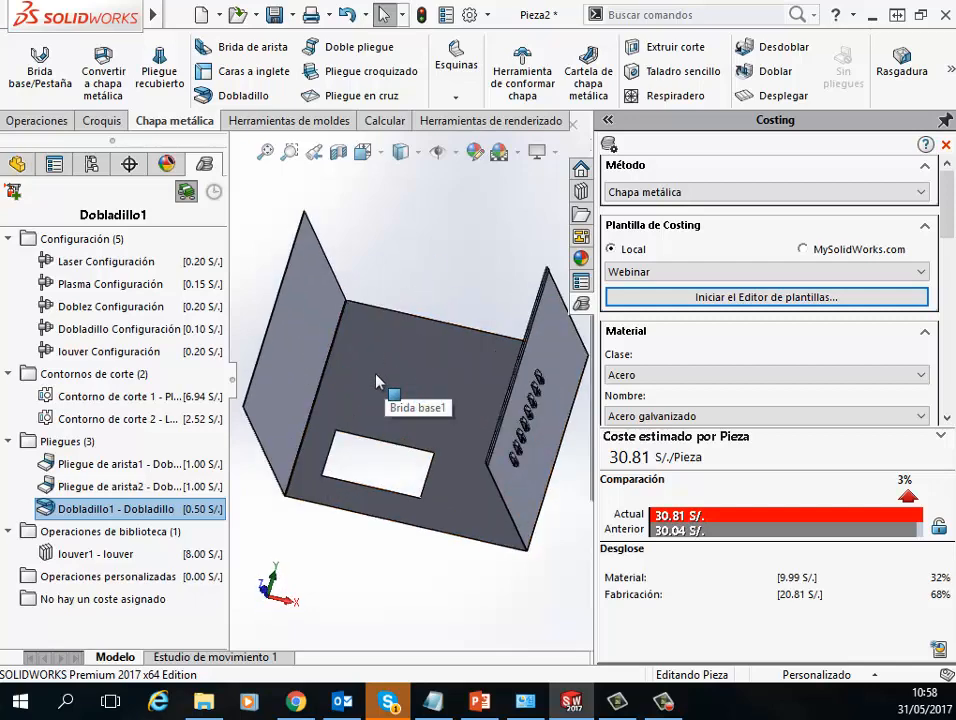
left_click(378, 381)
left_click(438, 281)
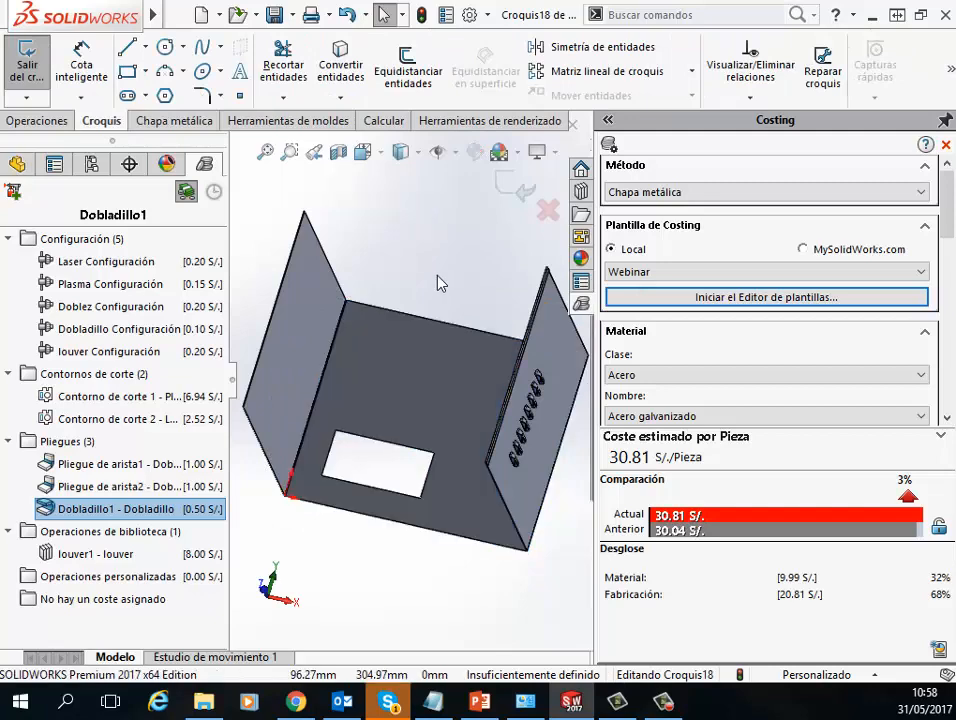
right_click_drag(316, 300, 392, 284)
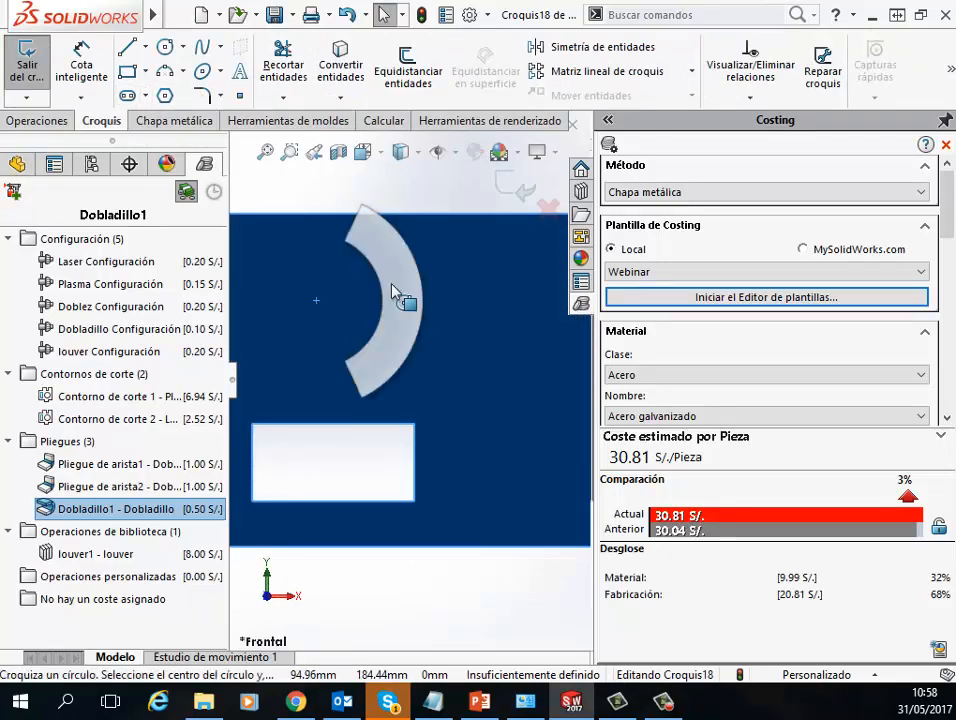
left_click(327, 307)
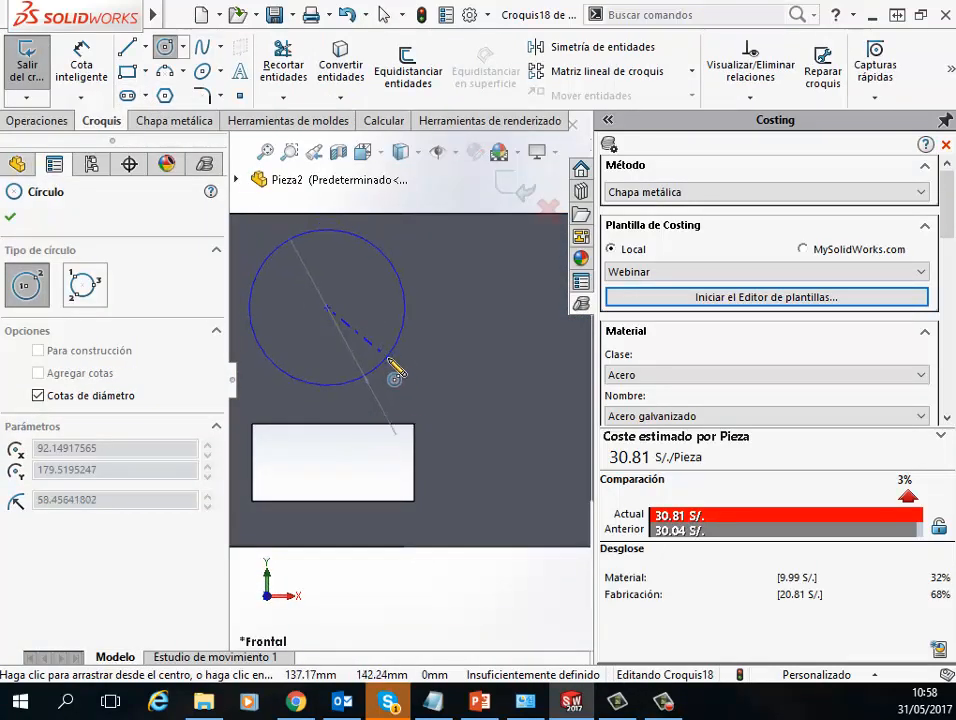
left_click(392, 368)
left_click(327, 307)
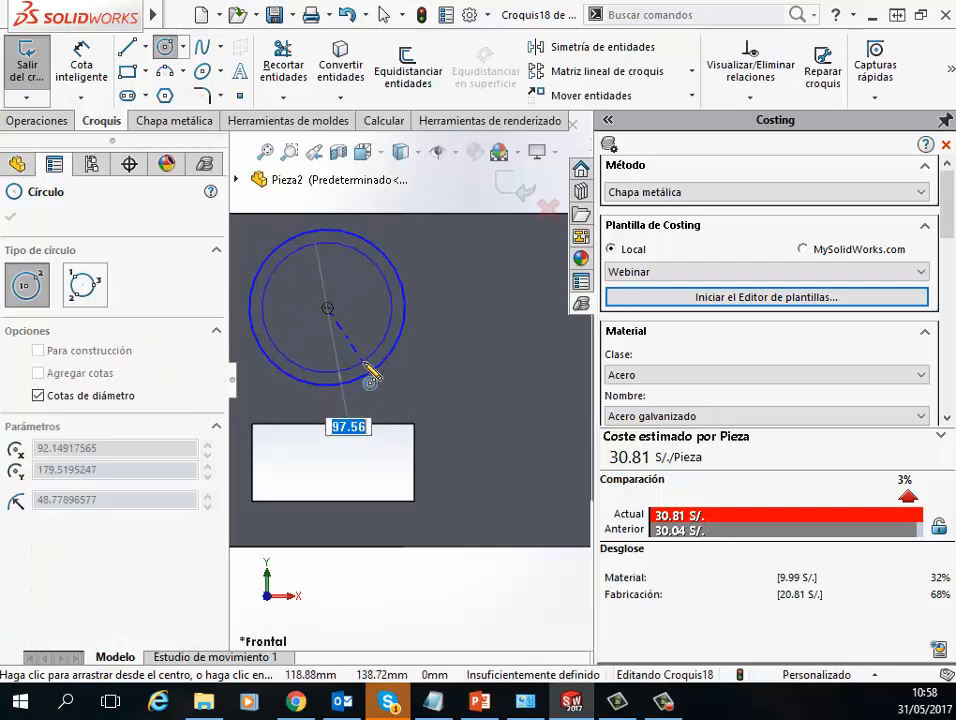
left_click(363, 366)
- Draw two smaller concentric circles inside the existing pair, the innermost one close around the shared centre
left_click(327, 307)
left_click(352, 345)
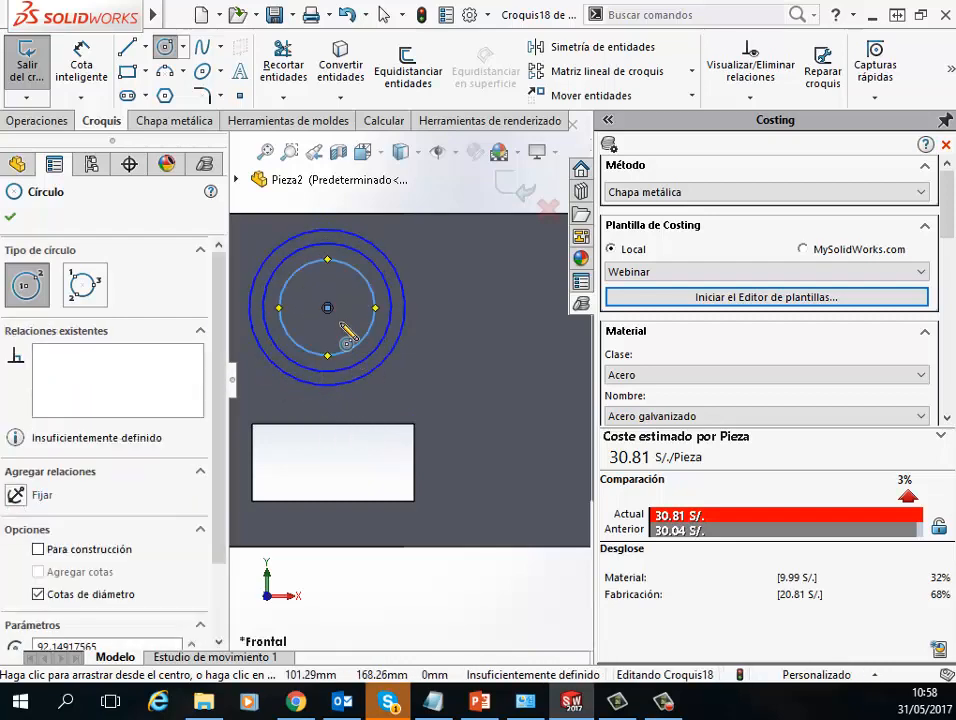
left_click(327, 307)
left_click(331, 323)
key("Escape")
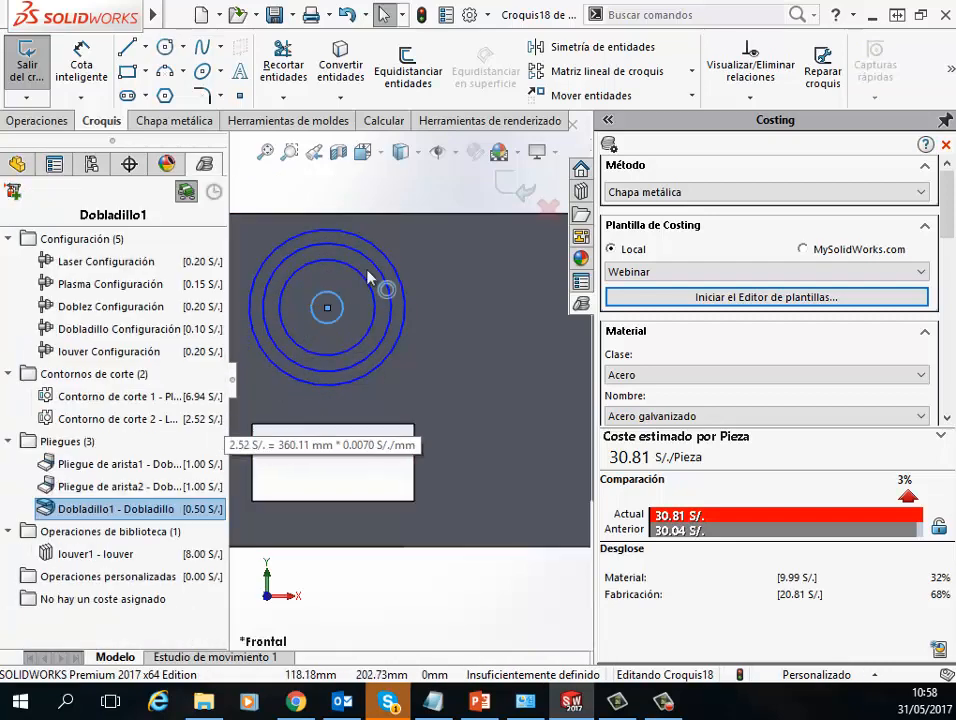
left_click(352, 194)
- Draw a vertical and a horizontal line through the centre across the outermost circle, and close the sketch
key("l")
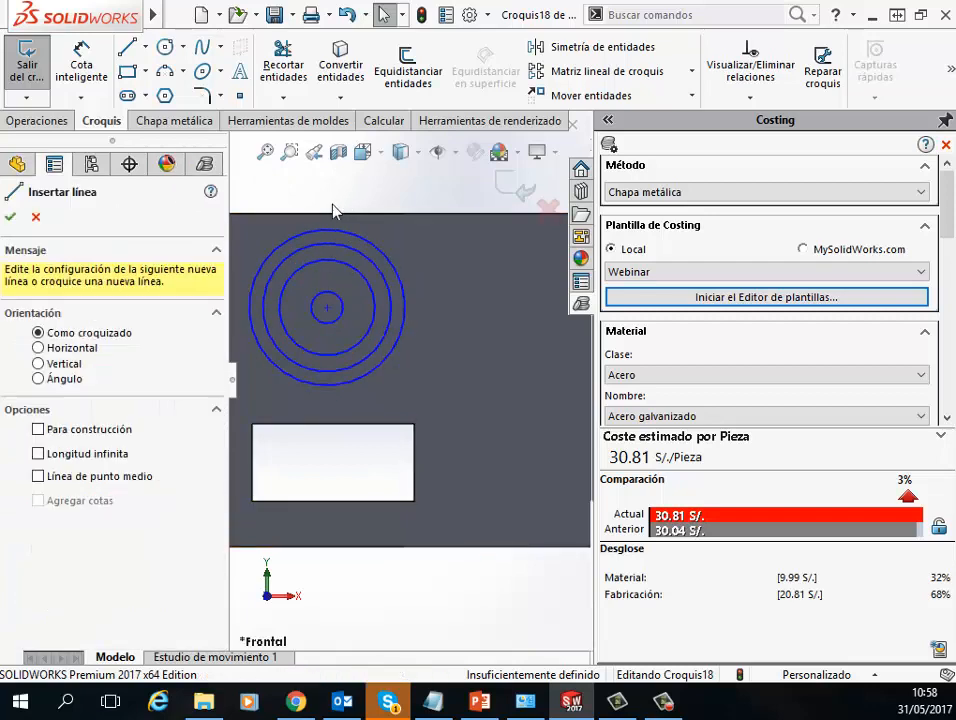
left_click(327, 232)
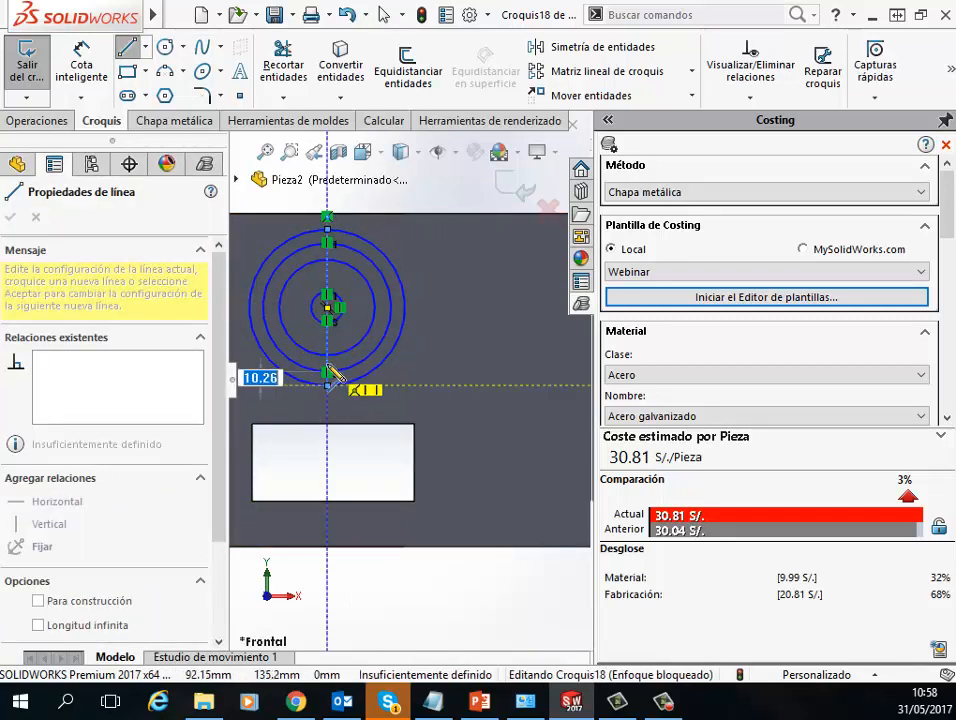
left_click(327, 373)
key("Escape")
key("l")
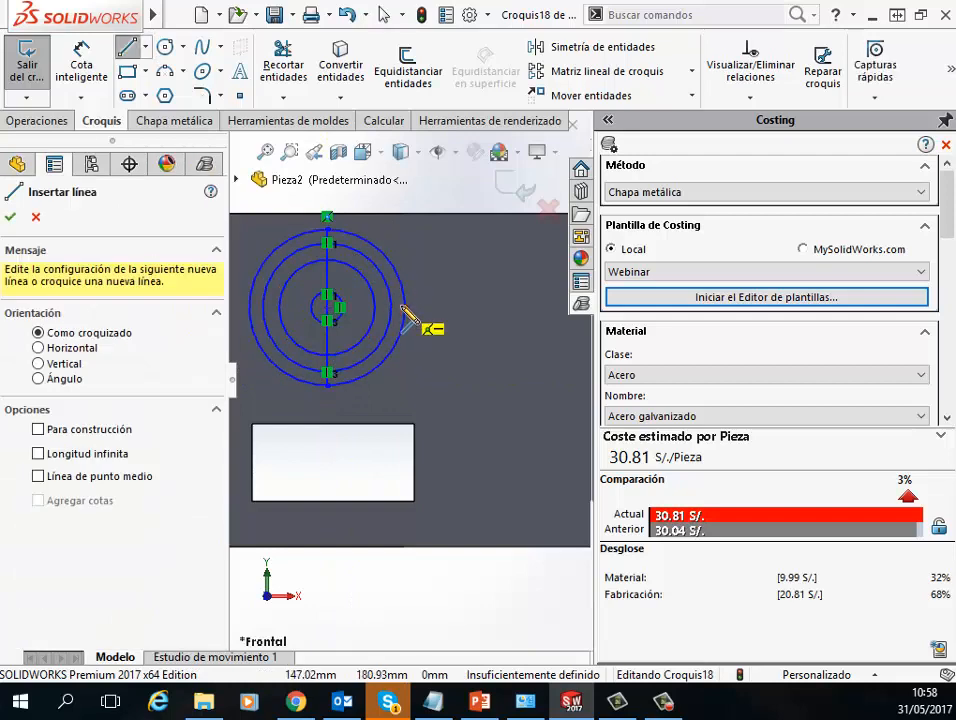
left_click(404, 295)
left_click(249, 295)
key("Escape")
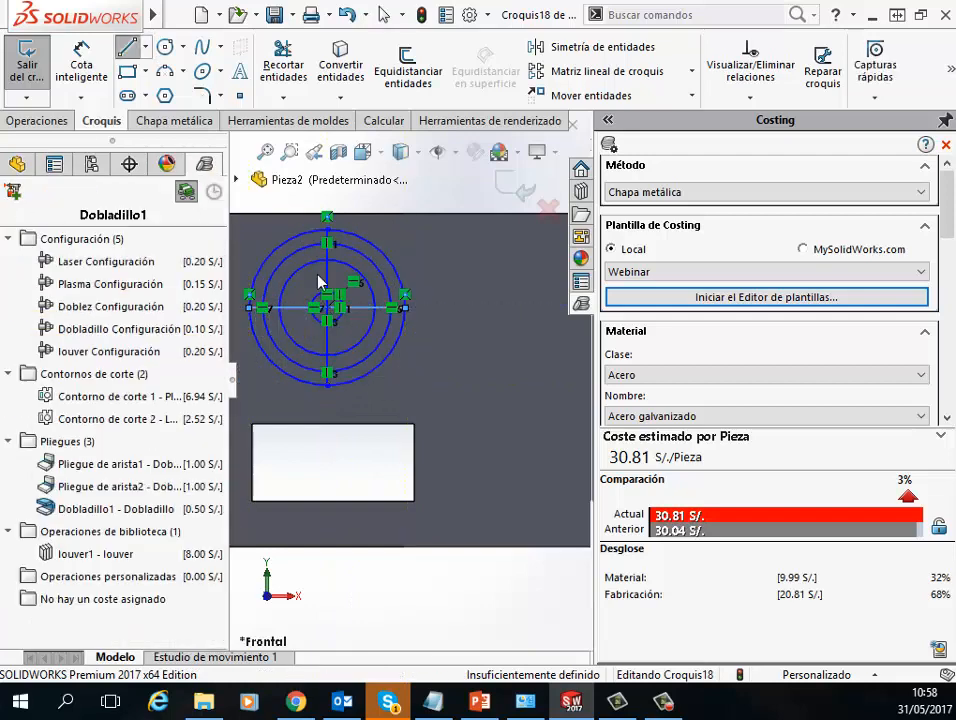
left_click(522, 188)
scroll(408, 376, "up", 2)
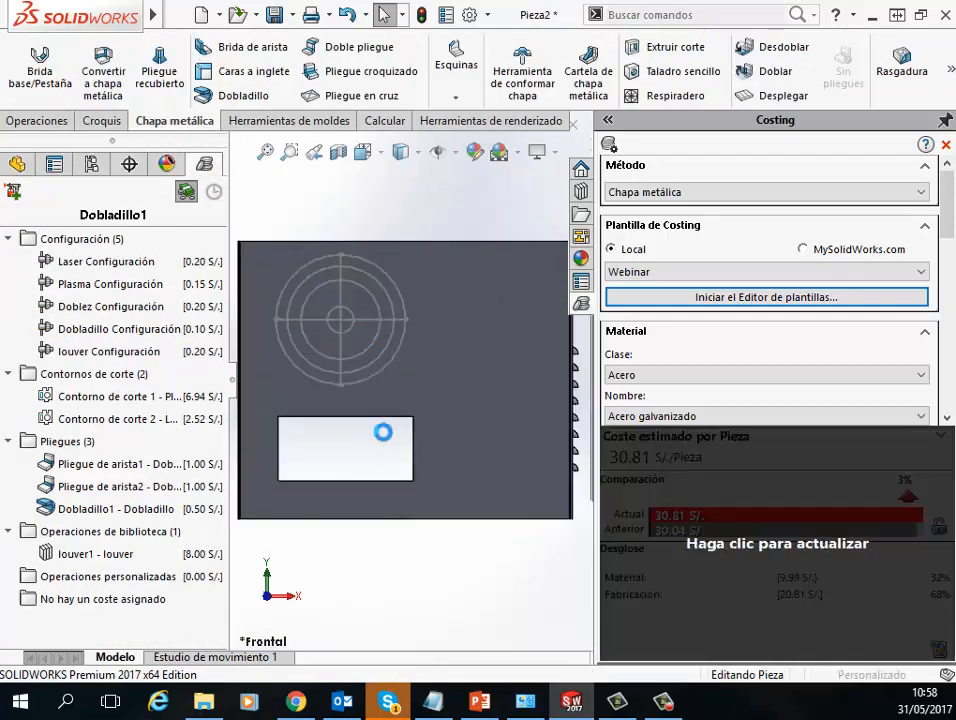
- Start a Vent feature on the base face using the outermost sketched circle as its boundary
middle_click_drag(357, 442, 341, 376)
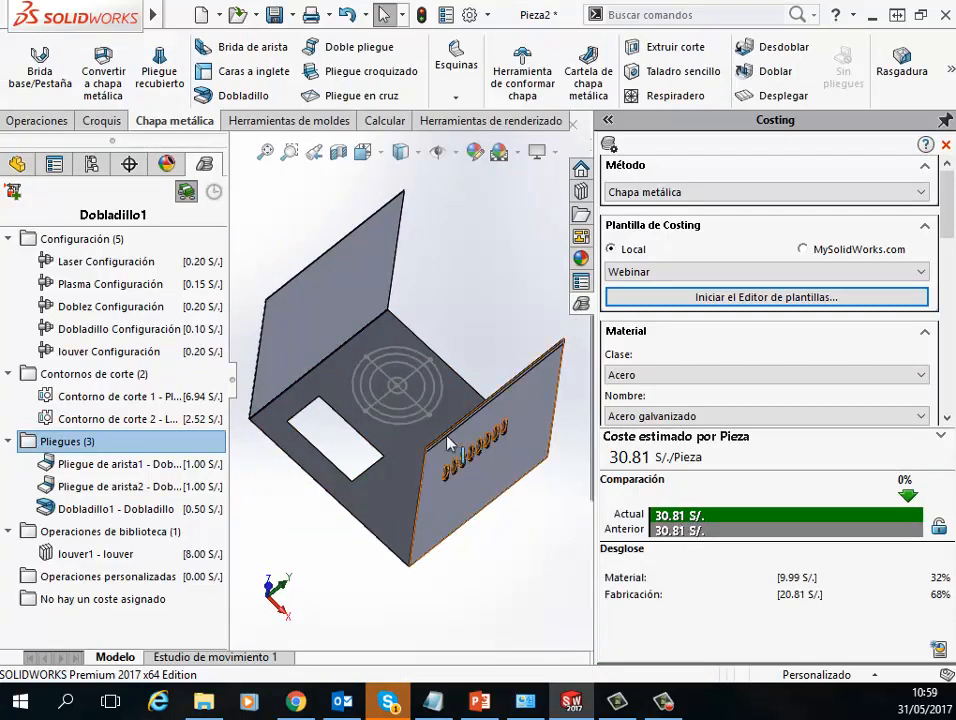
mouse_move(508, 393)
middle_mouse_down()
mouse_move(430, 380)
mouse_move(397, 361)
middle_mouse_up()
scroll(375, 342, "down", 3)
scroll(376, 336, "up", 2)
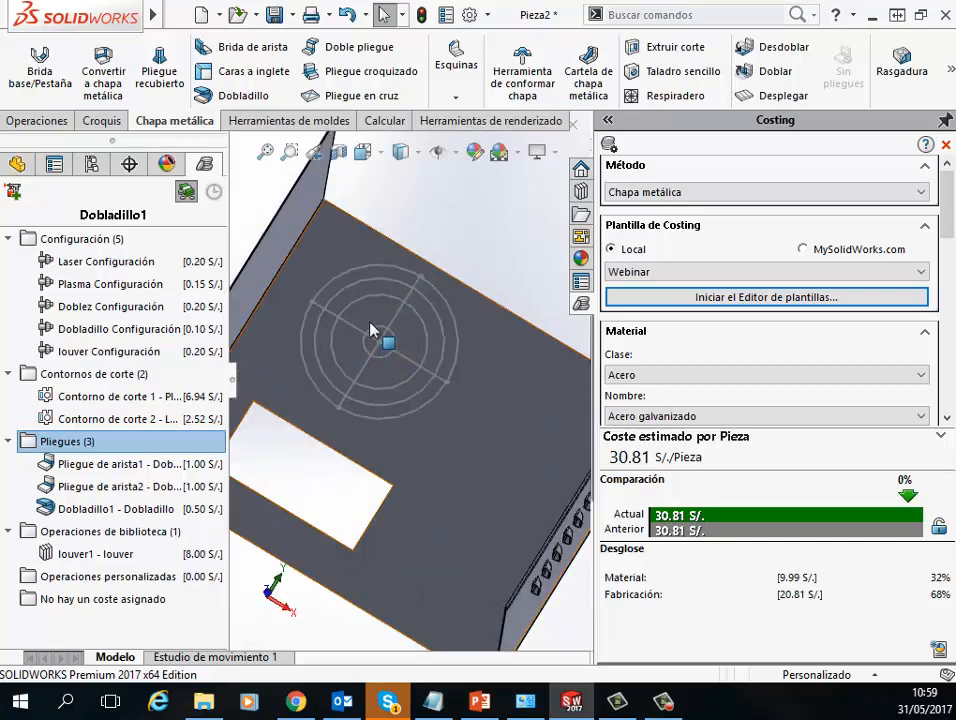
scroll(378, 325, "up", 2)
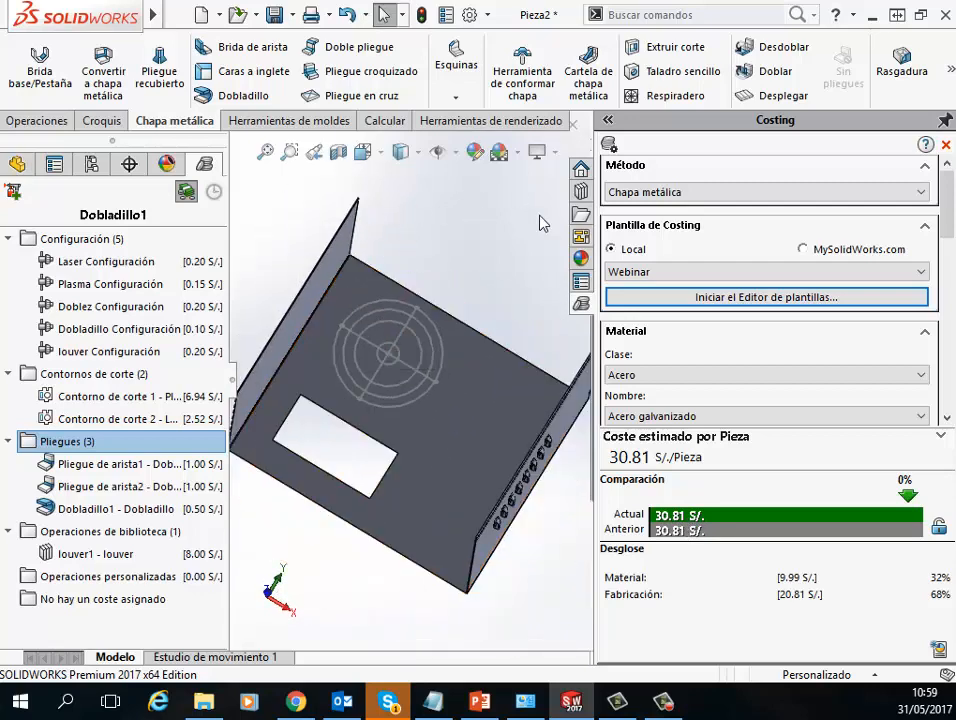
left_click(640, 100)
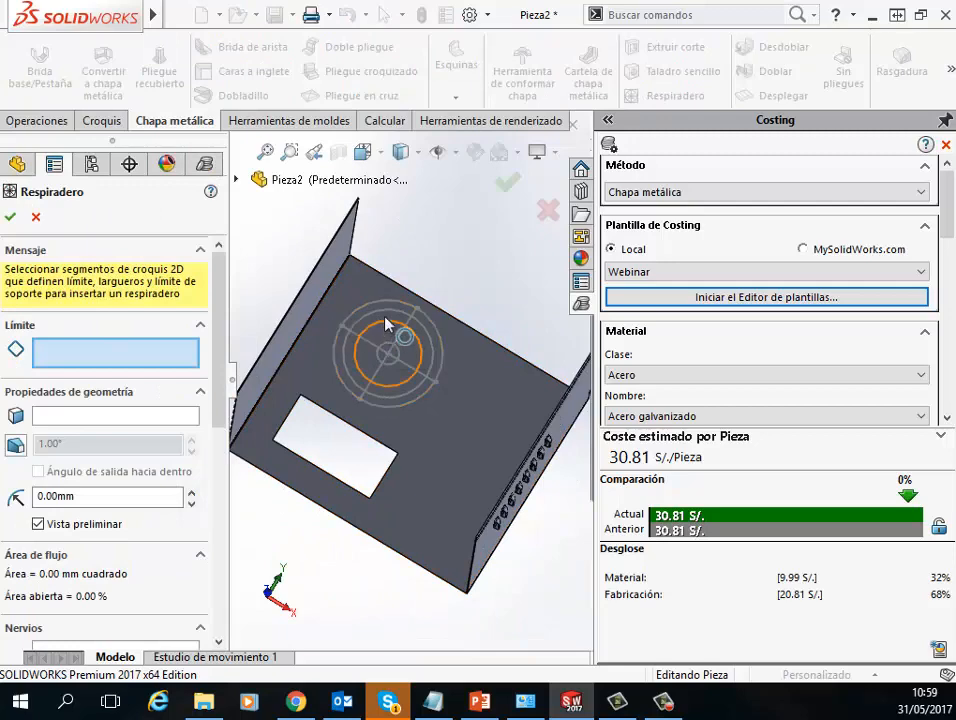
left_click(370, 313)
left_click(370, 313)
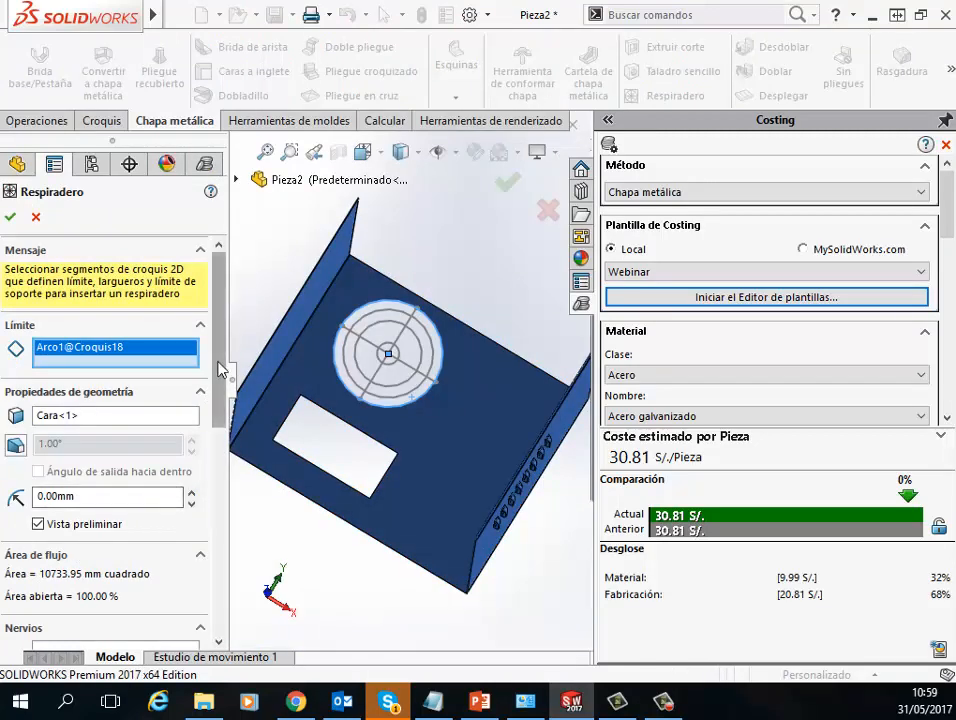
- Assign the two middle circles as 5 mm wide vent ribs and the two crossing lines as 2 mm wide spars
left_click_drag(220, 367, 213, 455)
left_click(49, 455)
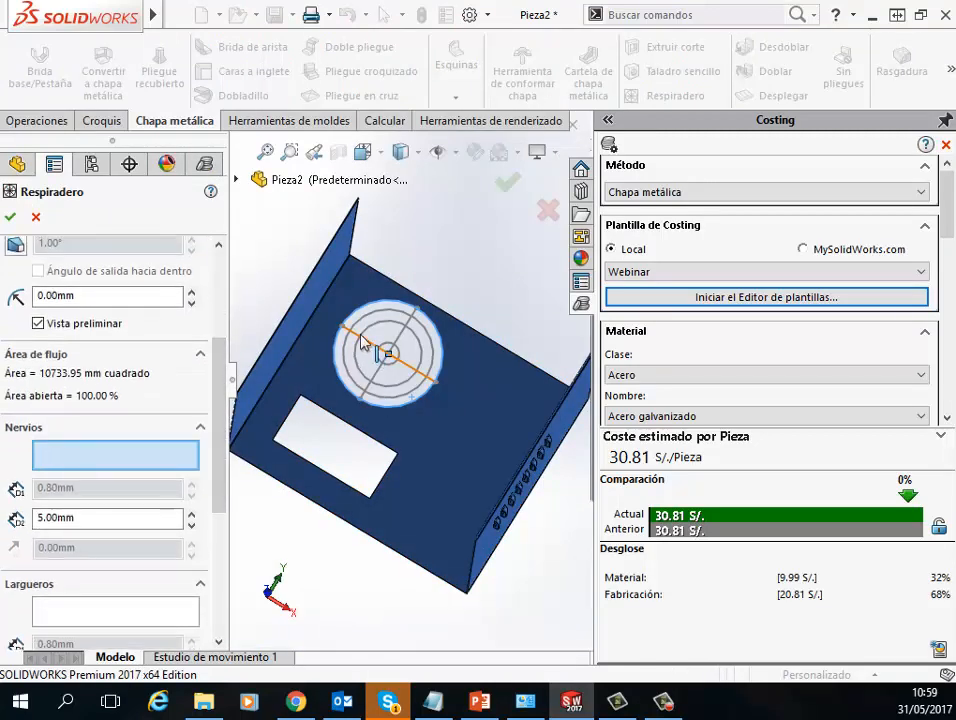
left_click(372, 340)
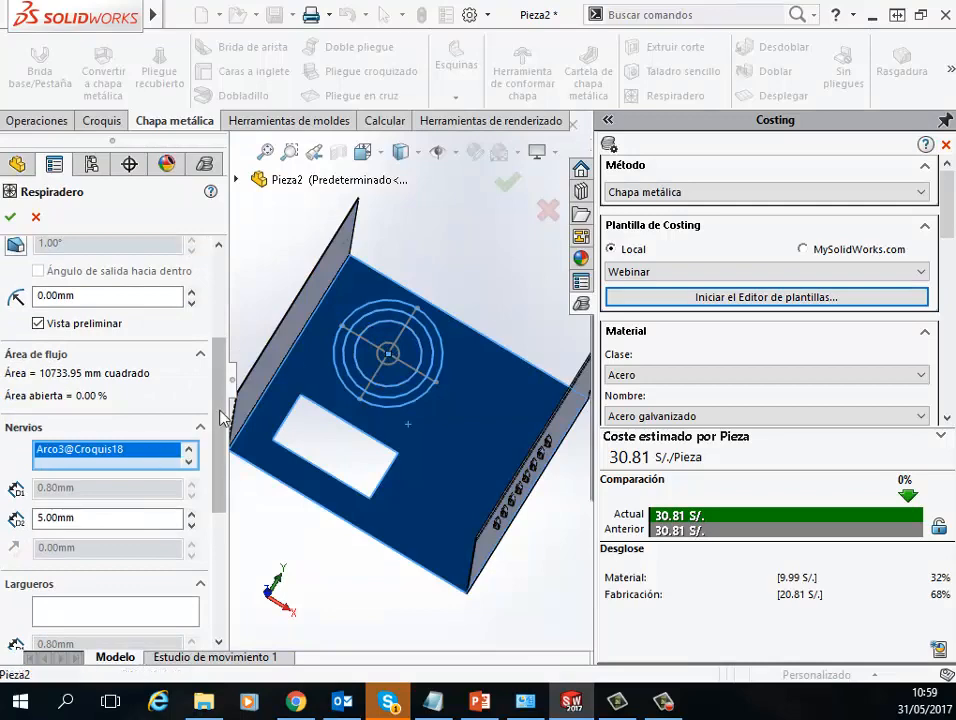
scroll(222, 418, "down", 3)
left_click(64, 466)
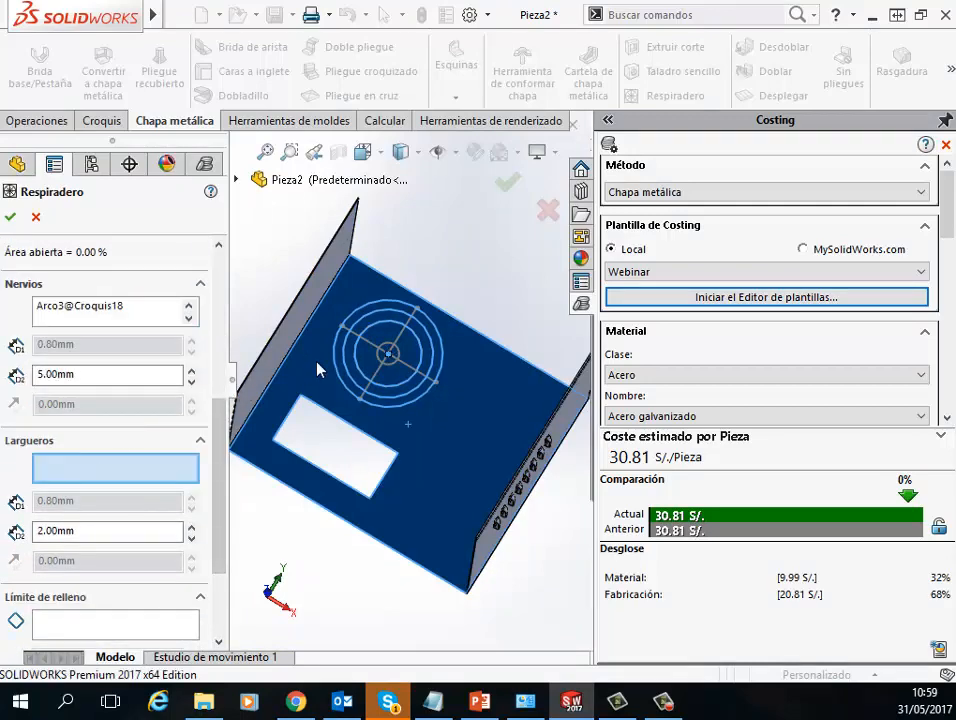
left_click(374, 349)
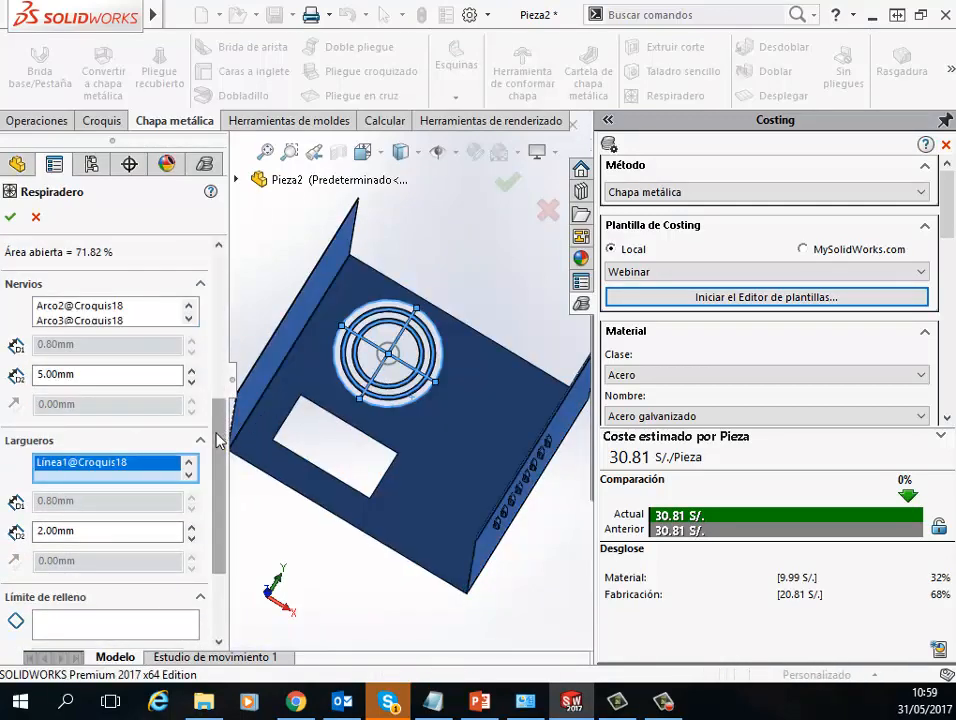
- Use the innermost circle as the vent's fill-in boundary and complete the vent
scroll(218, 440, "down", 3)
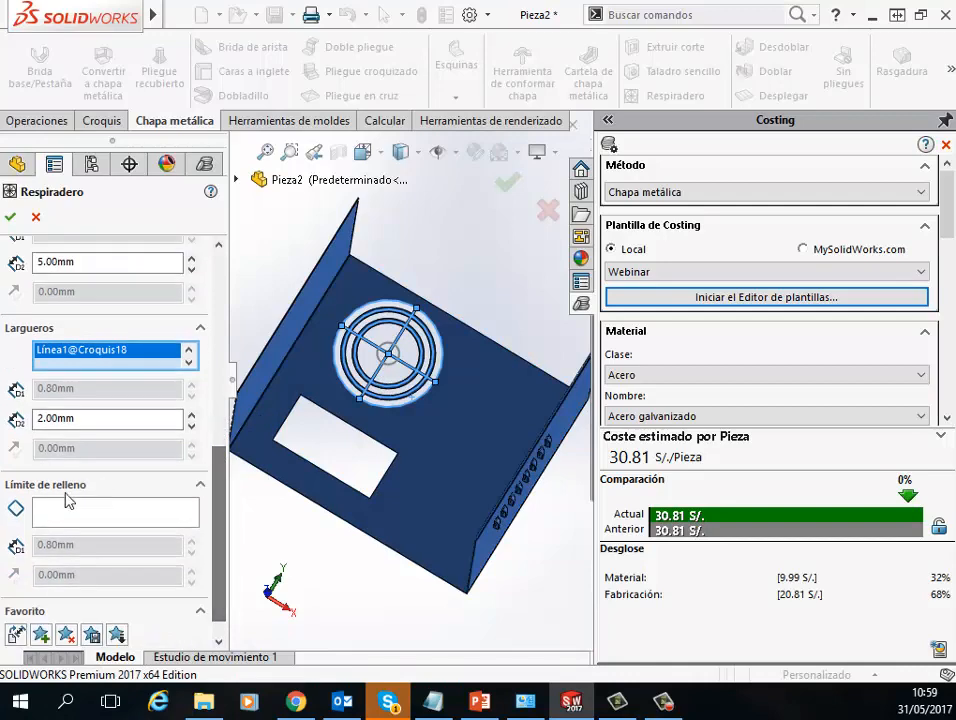
left_click(388, 354)
key("Return")
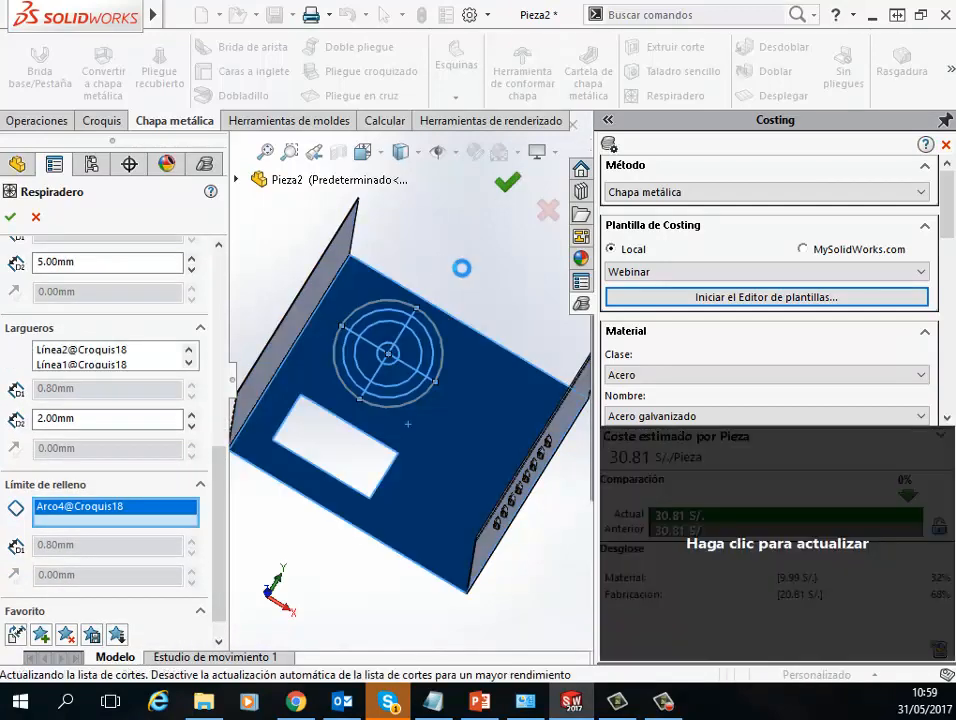
- Update the cost estimate with the vent in place and list the features that have no cost assigned
scroll(392, 371, "down", 3)
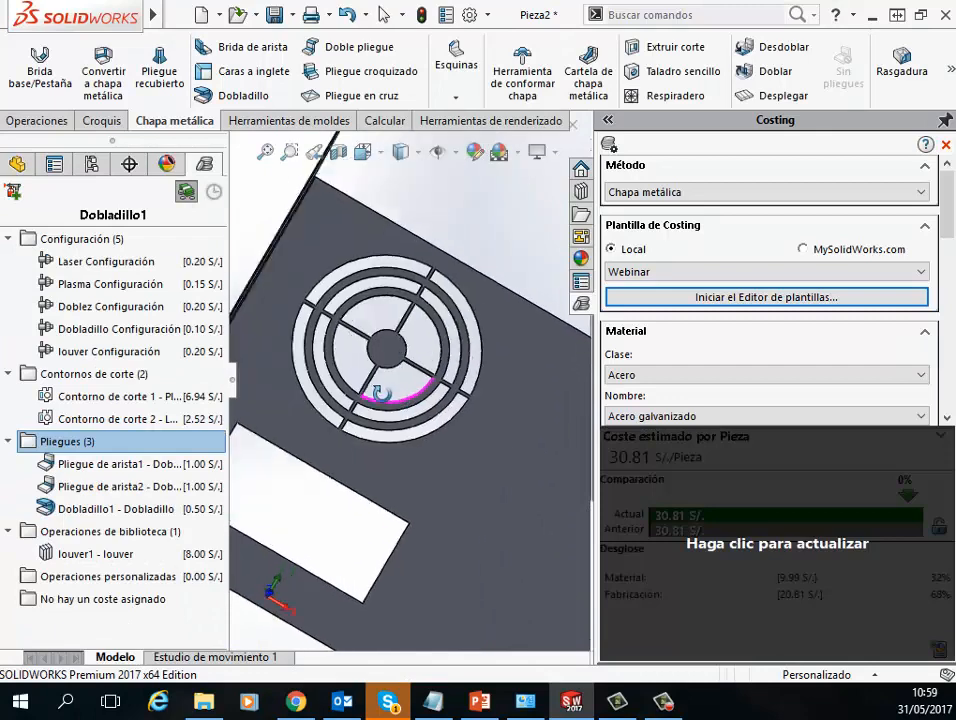
middle_click_drag(391, 372, 433, 384)
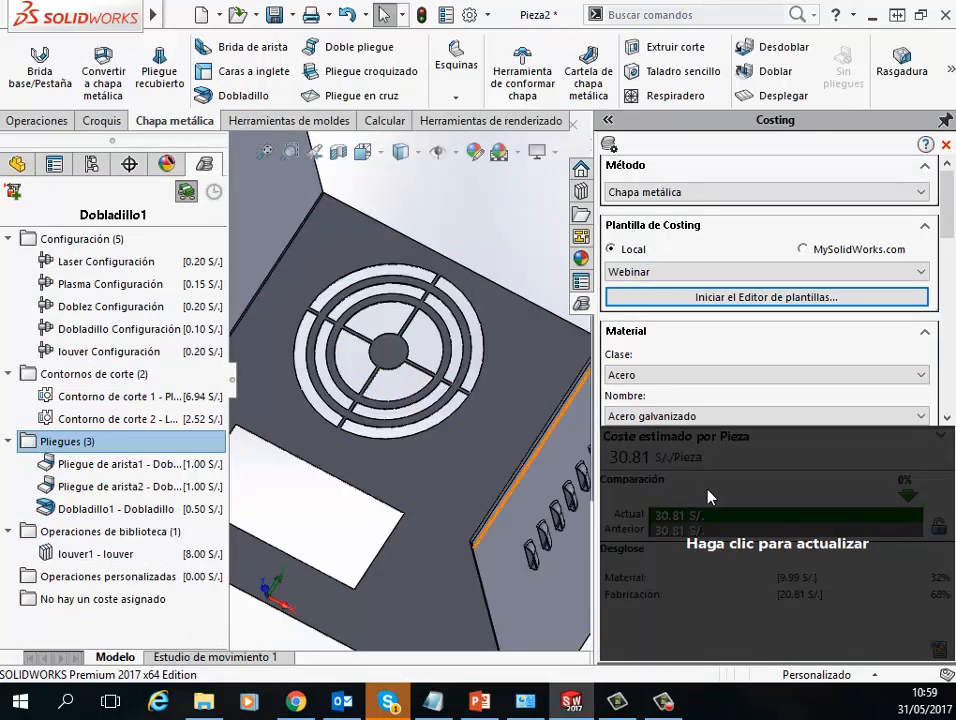
left_click(780, 558)
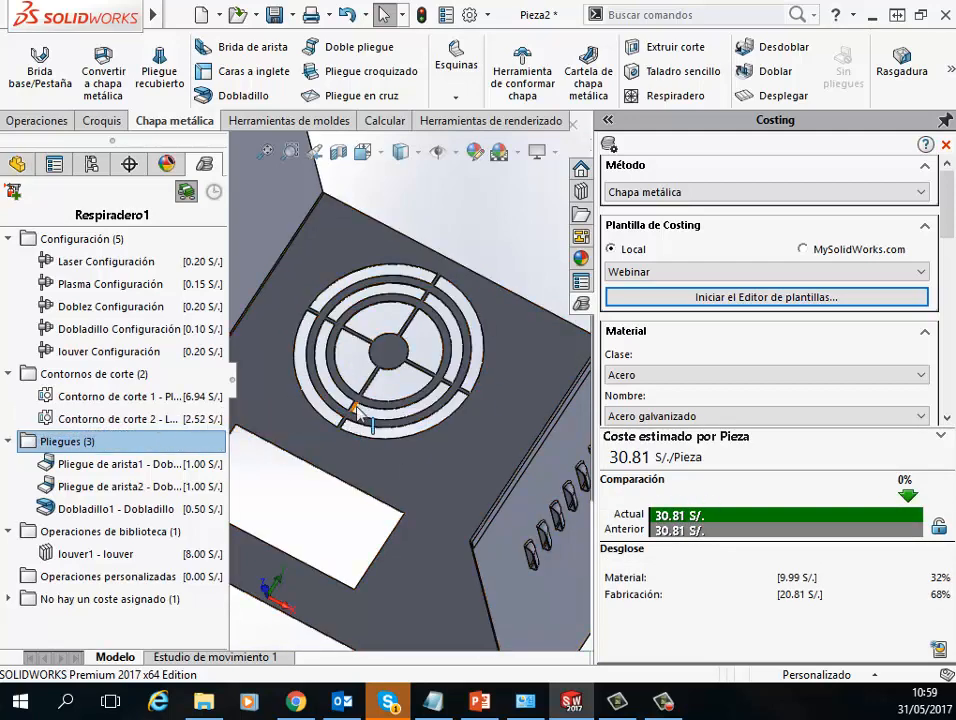
scroll(358, 396, "up", 5)
middle_click_drag(358, 396, 378, 380)
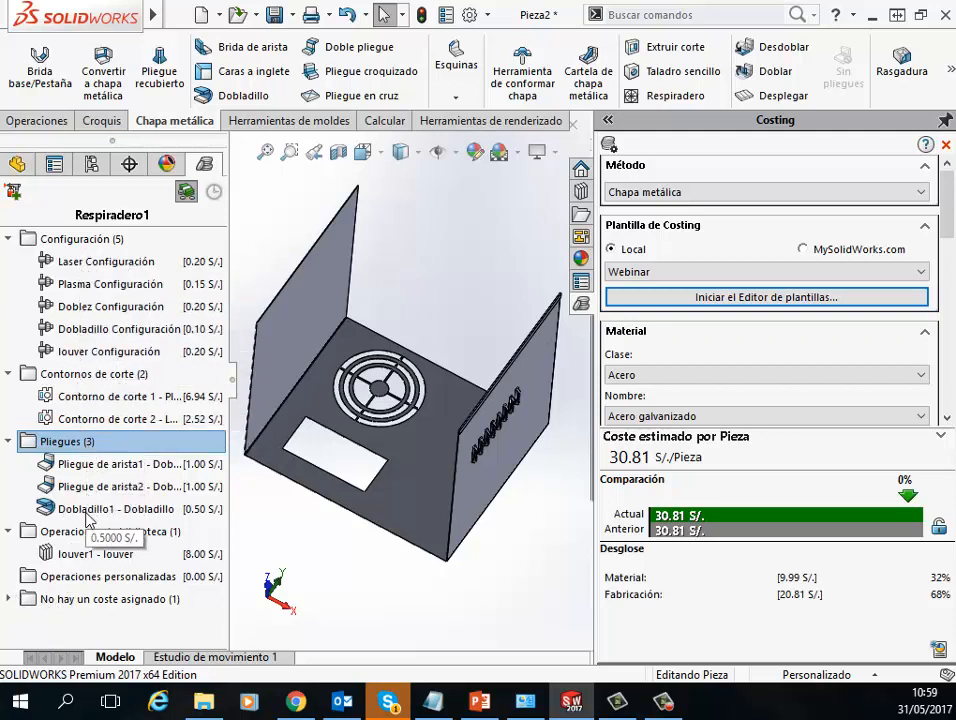
scroll(420, 440, "up", 3)
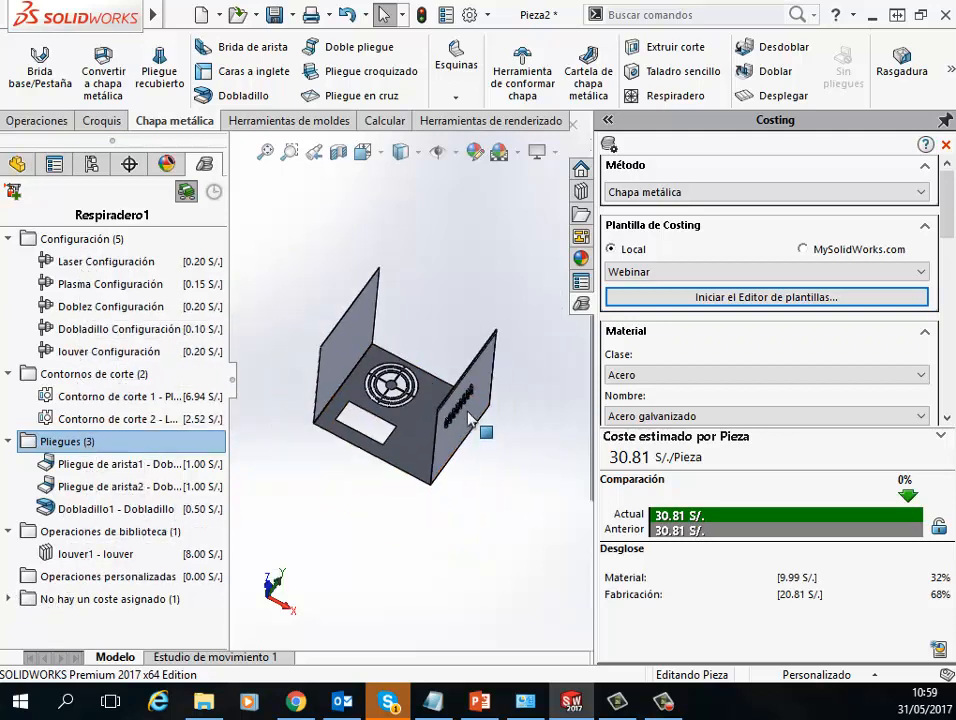
scroll(418, 396, "down", 3)
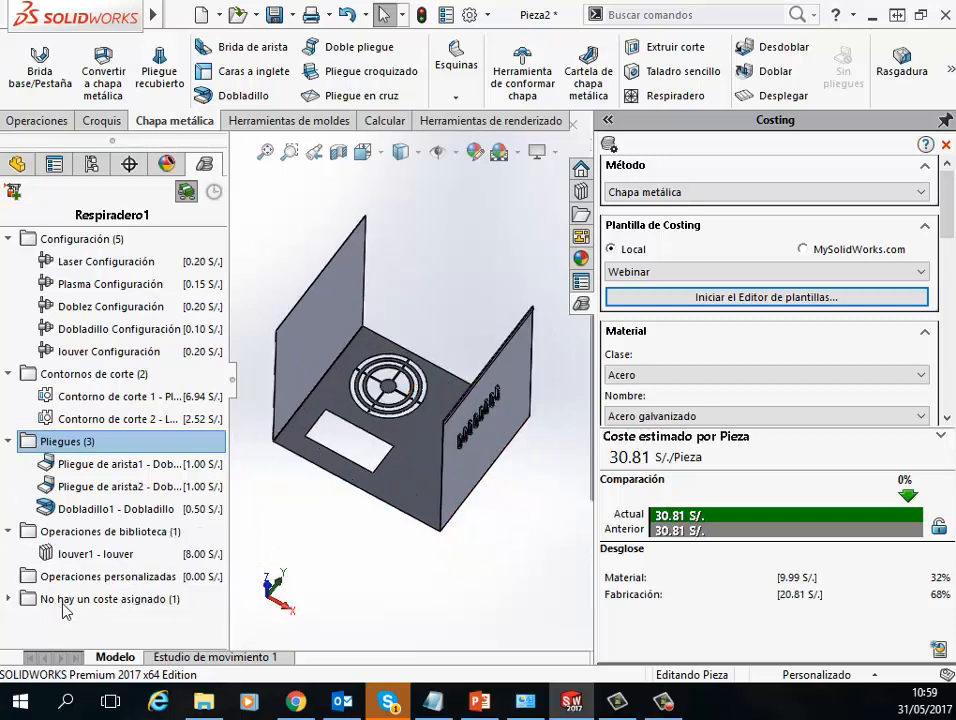
left_click(10, 599)
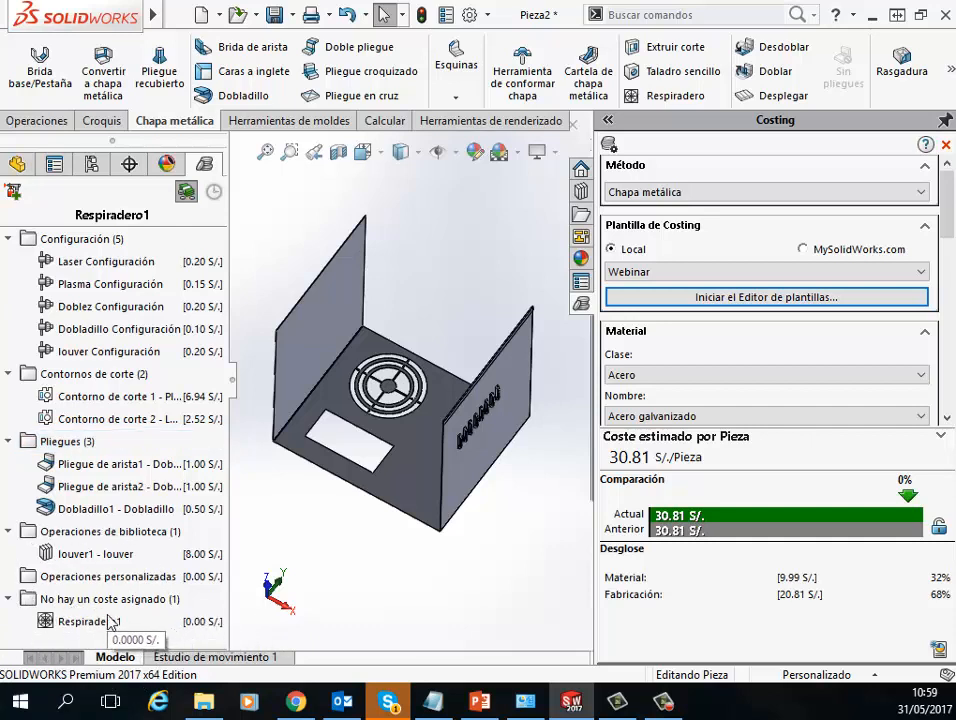
- Apply a cost override of 8 S/. to the vent that has no cost assigned
middle_click_drag(376, 388, 387, 456)
scroll(396, 332, "down", 5)
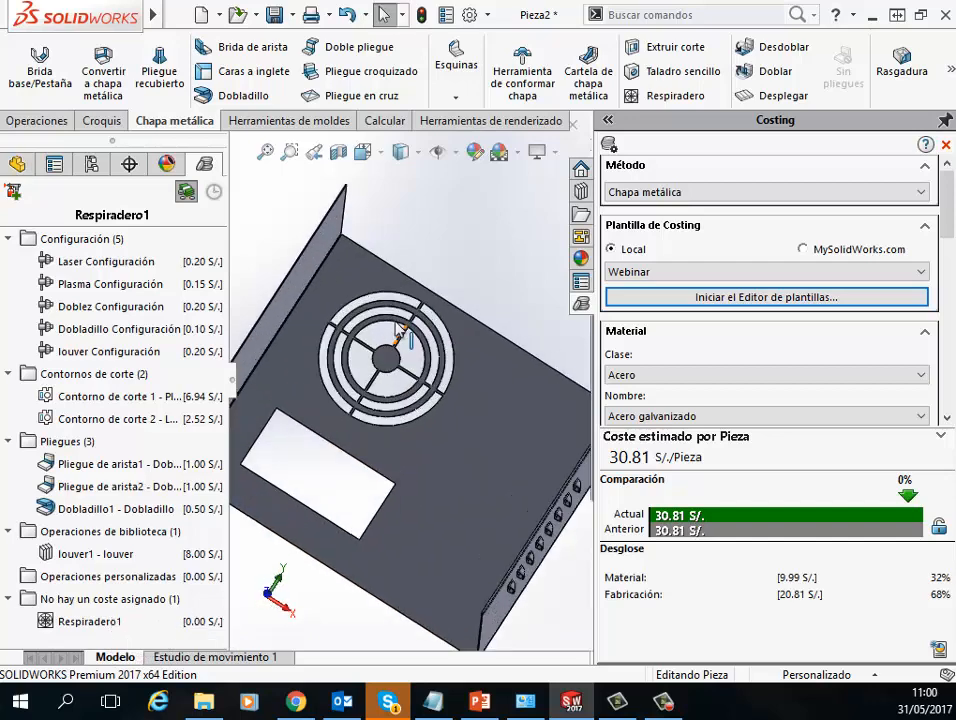
scroll(376, 340, "up", 3)
middle_click_drag(378, 391, 385, 337)
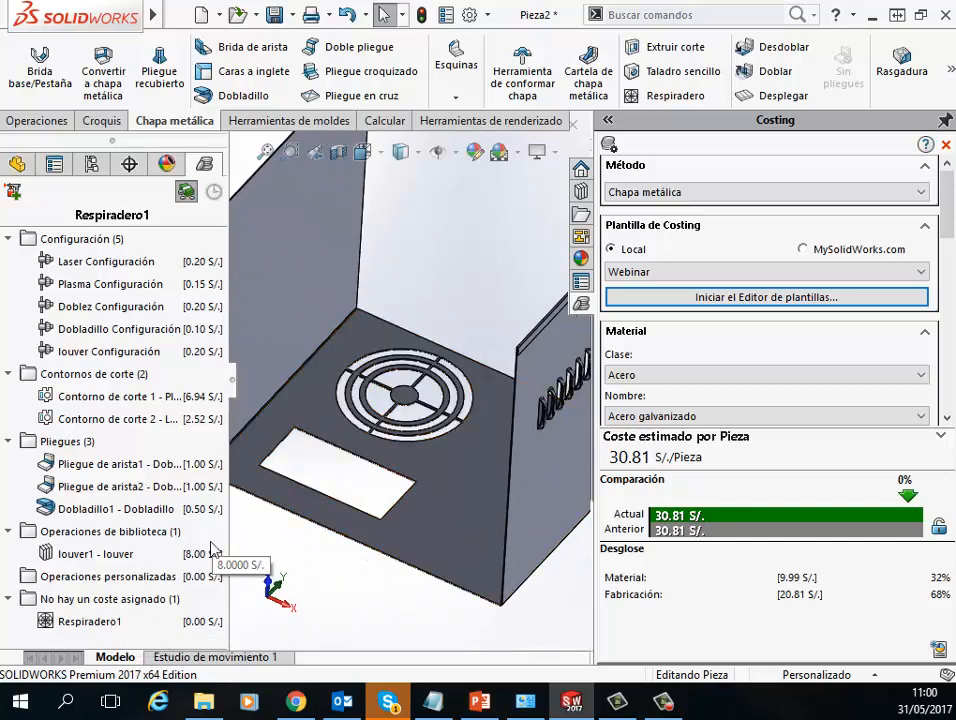
right_click(112, 621)
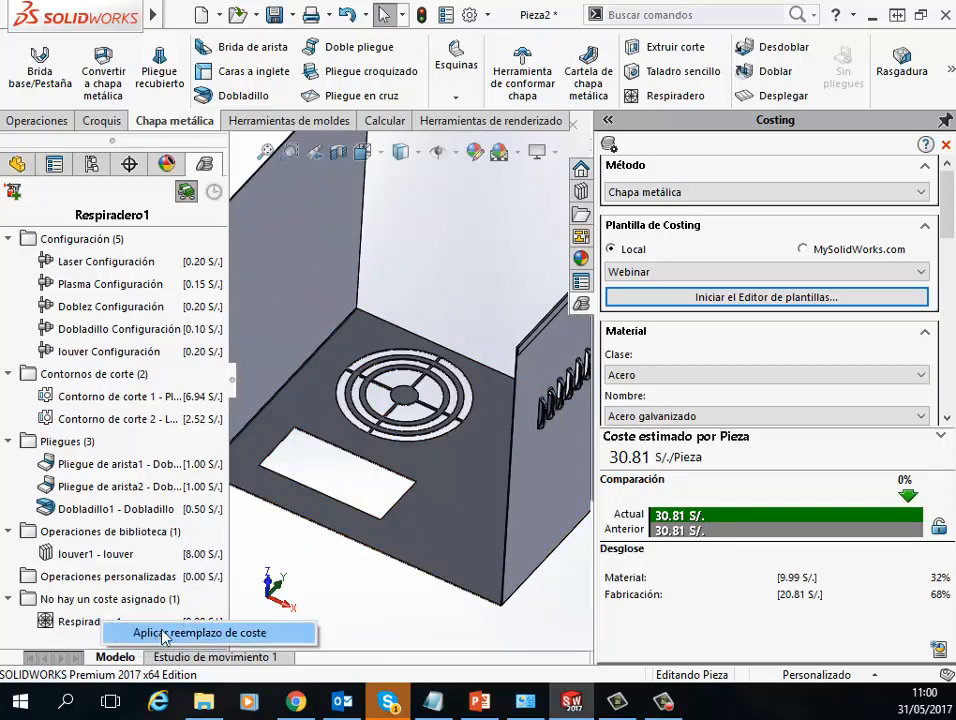
left_click(167, 633)
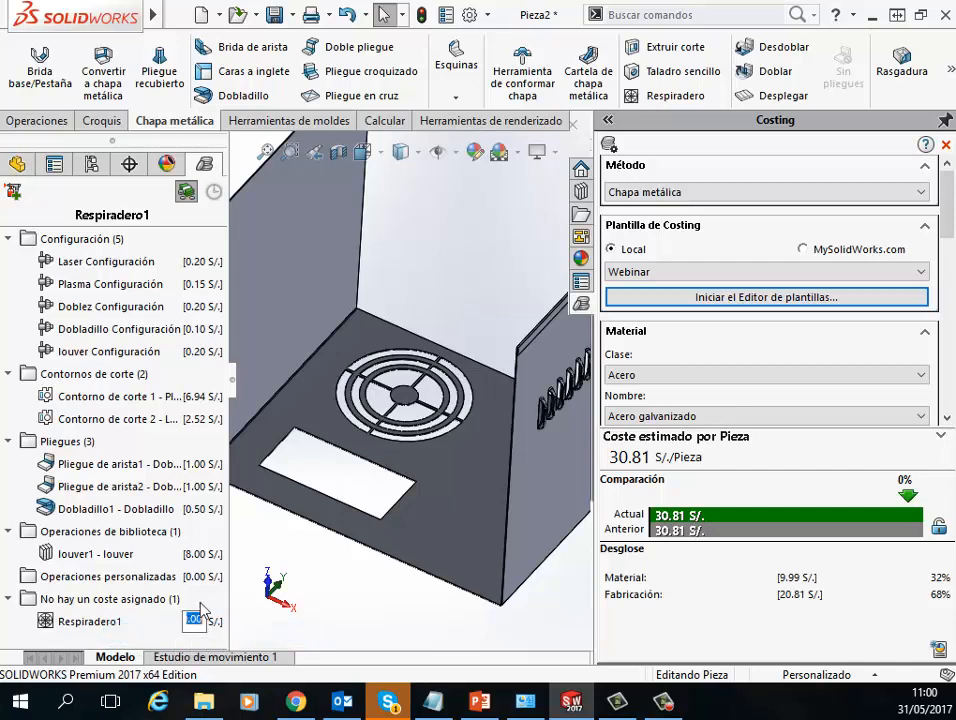
type("8")
key("Return")
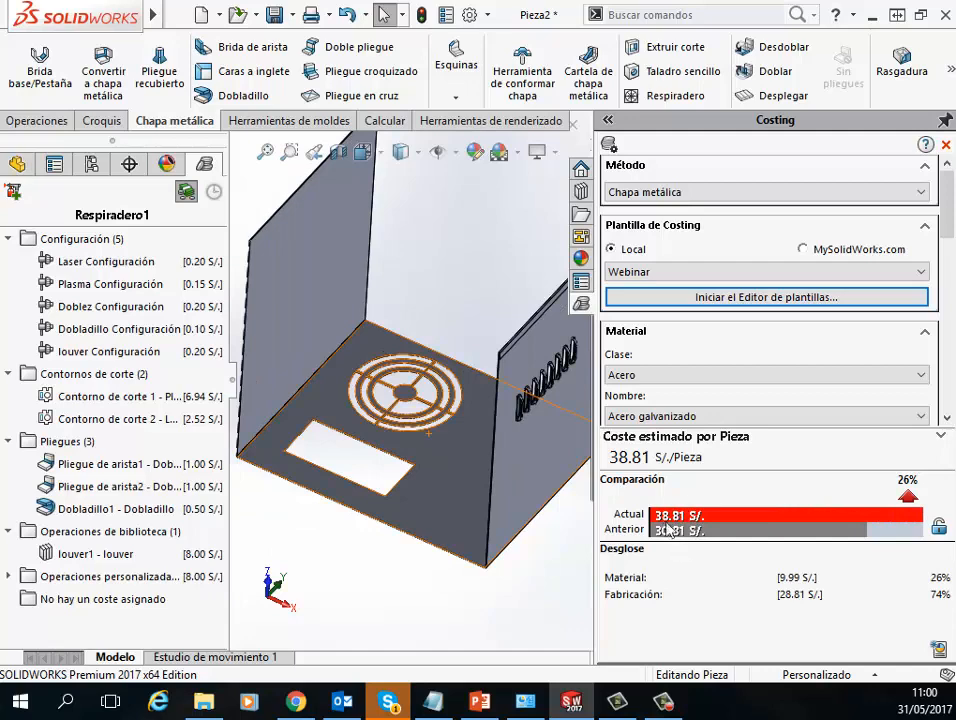
- Examine the vent's cut openings on the base face alongside the updated cost estimate
scroll(482, 418, "up", 2)
mouse_move(482, 418)
middle_mouse_down()
mouse_move(487, 405)
mouse_move(478, 422)
middle_mouse_up()
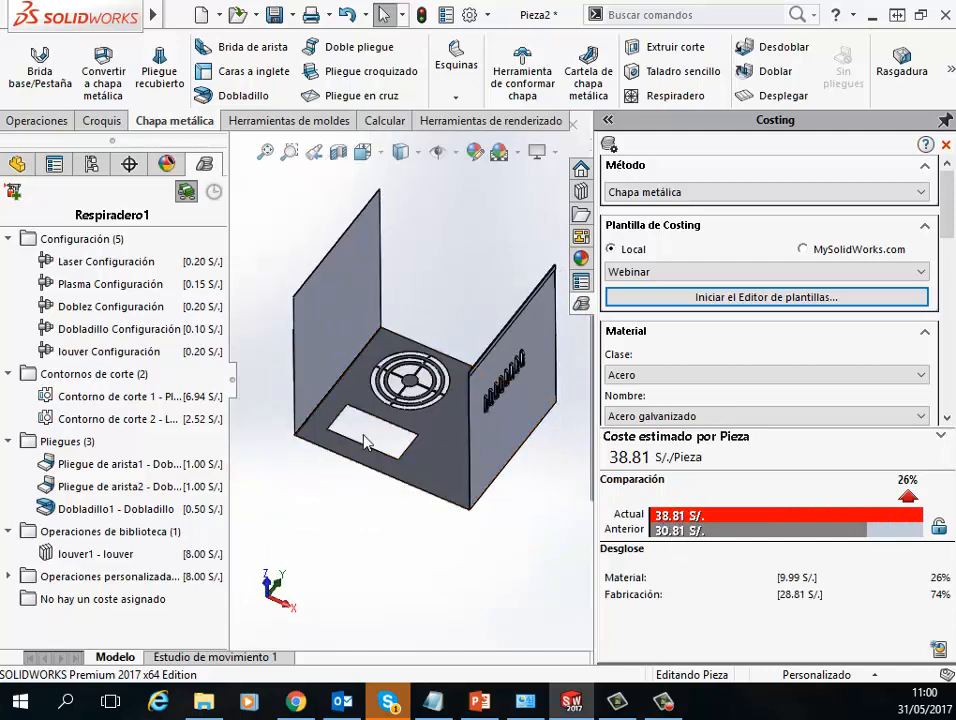
scroll(364, 441, "down", 2)
middle_click_drag(470, 340, 474, 367)
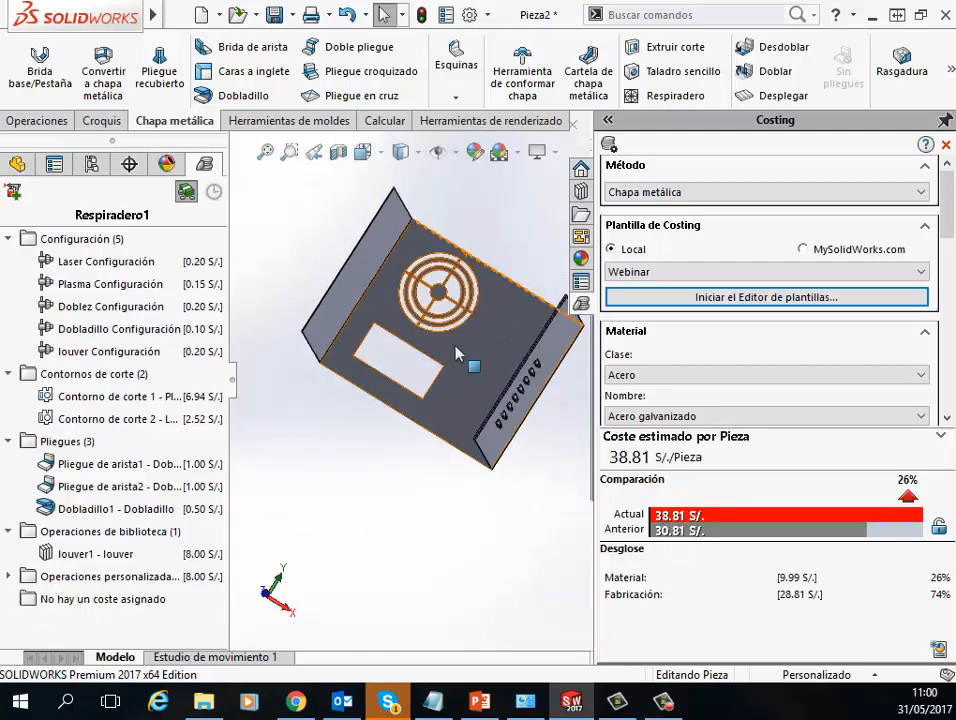
scroll(445, 305, "down", 3)
scroll(440, 308, "down", 3)
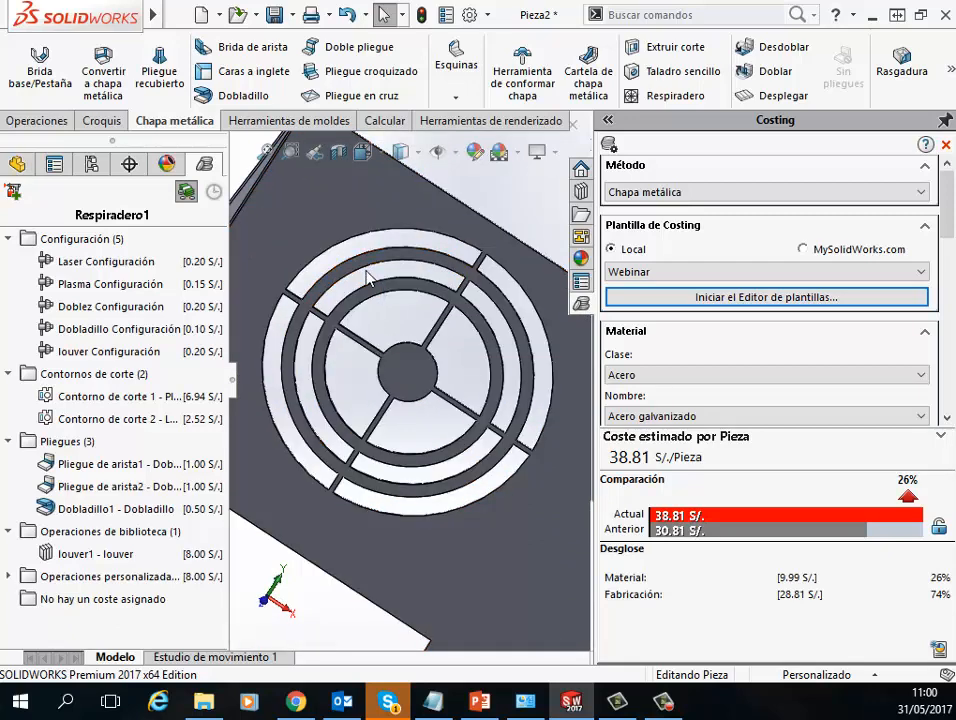
scroll(370, 278, "up", 3)
middle_click_drag(378, 353, 392, 318)
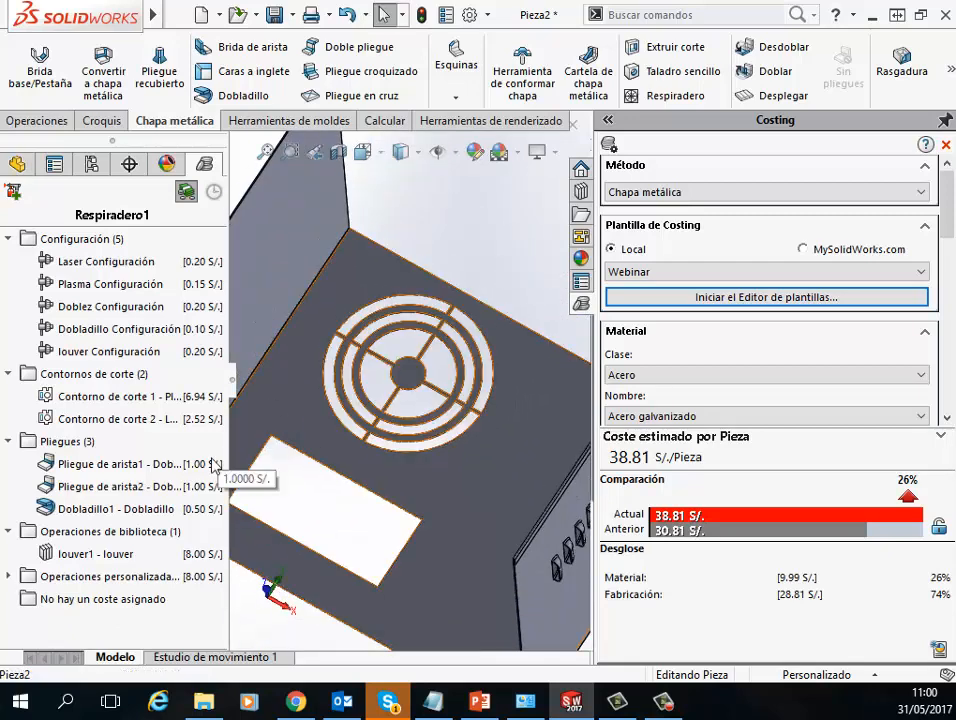
- Remove the cost override from the vent in the custom operations
left_click(8, 576)
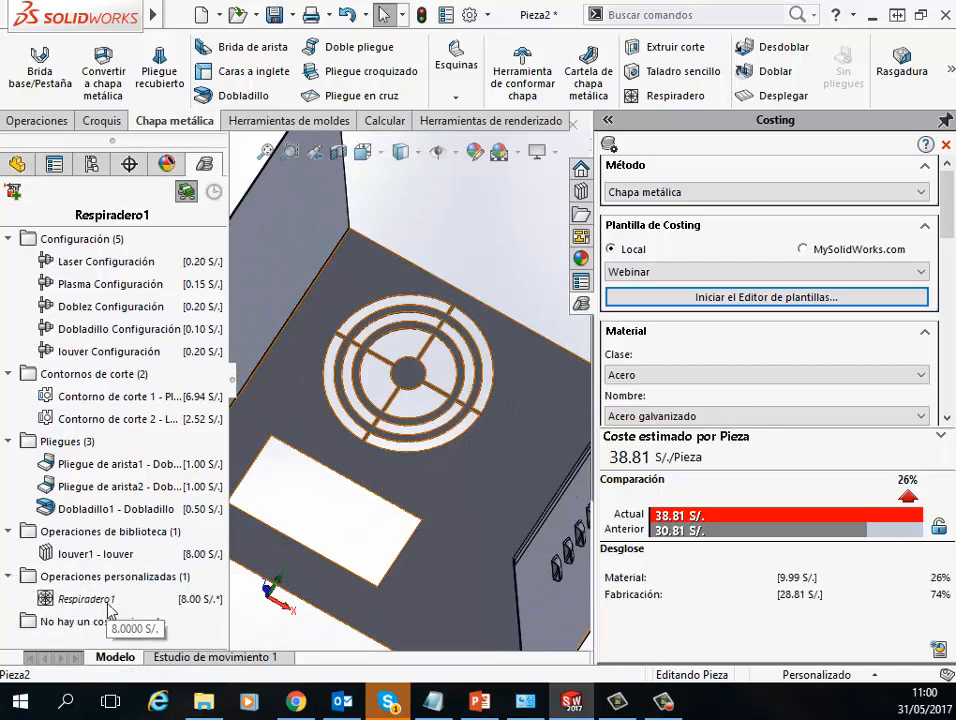
left_click(112, 600)
right_click(118, 602)
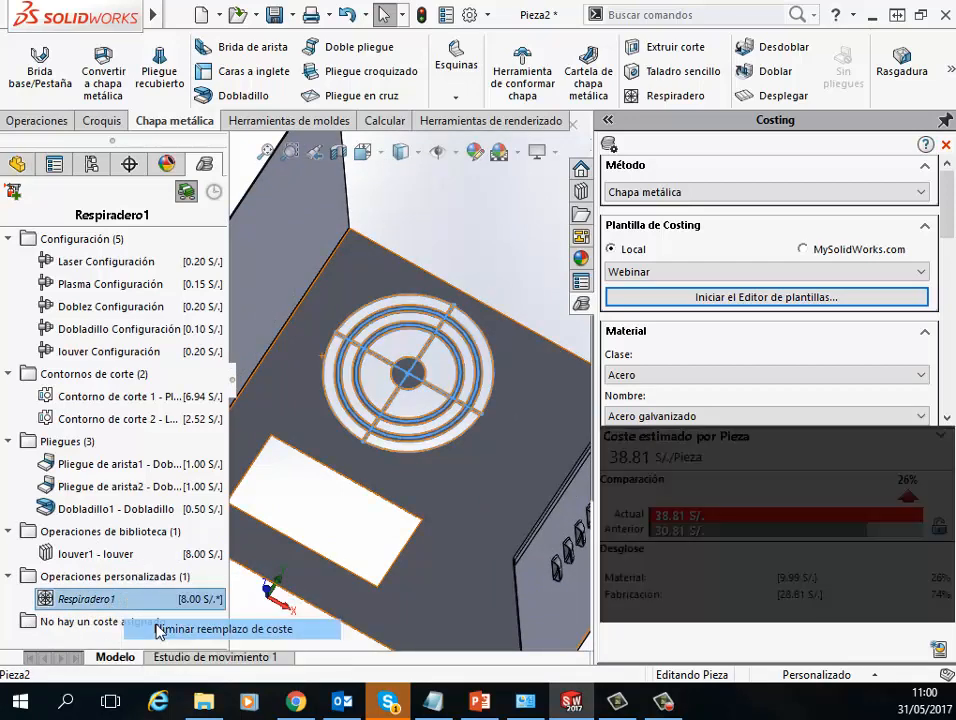
left_click(156, 627)
left_click(308, 486)
scroll(388, 362, "up", 4)
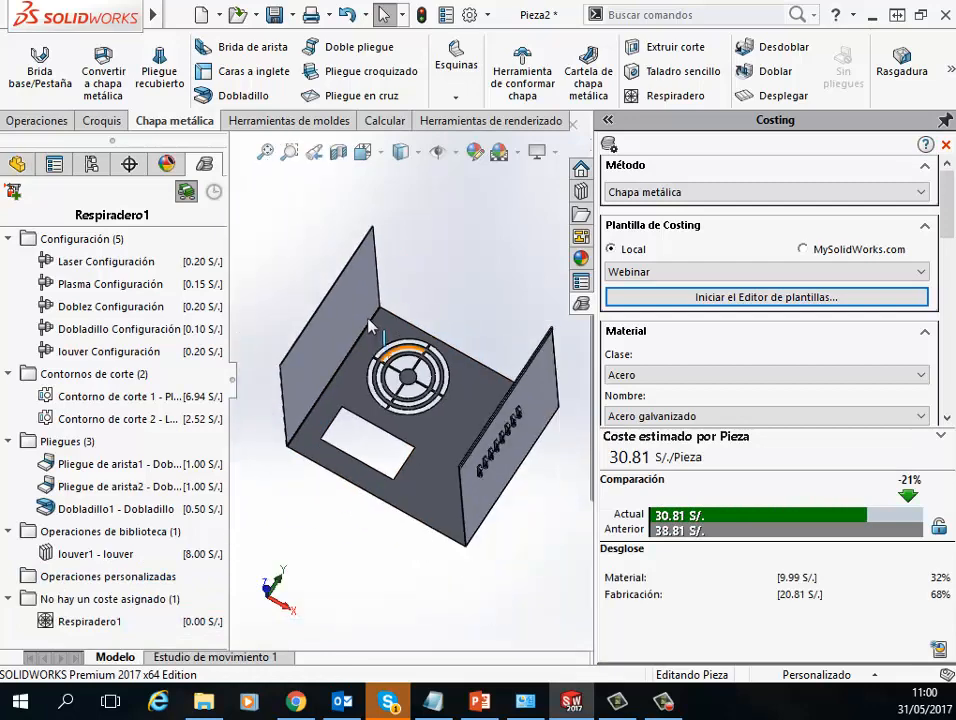
- Create a custom operation named Respiradero with an operation cost of 0.004 S/. per mm of edge length
left_click(13, 190)
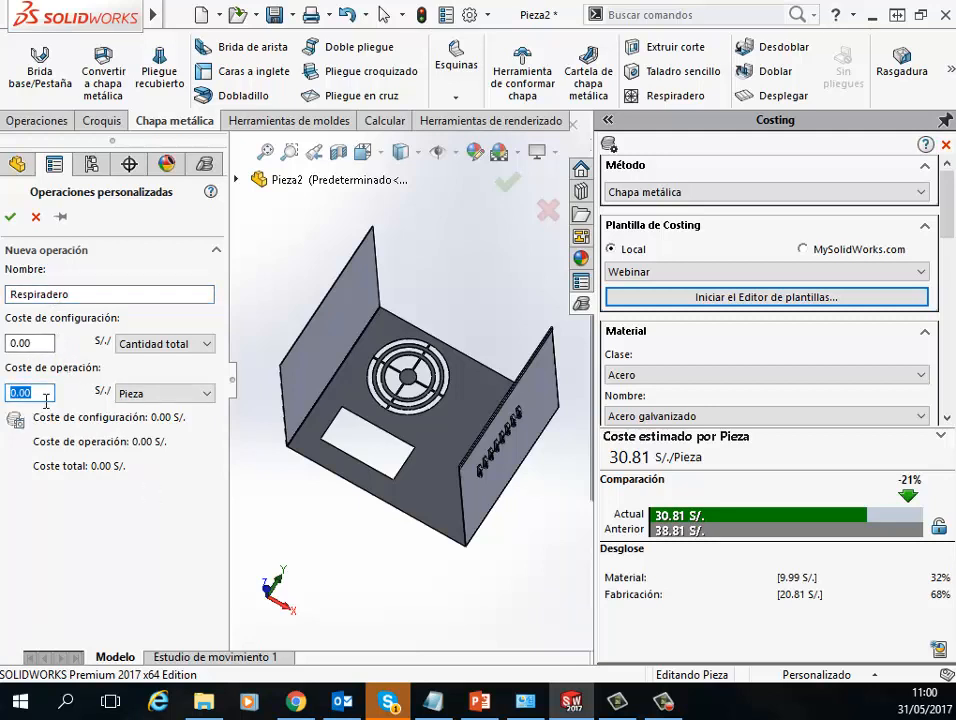
type("00")
left_click(162, 393)
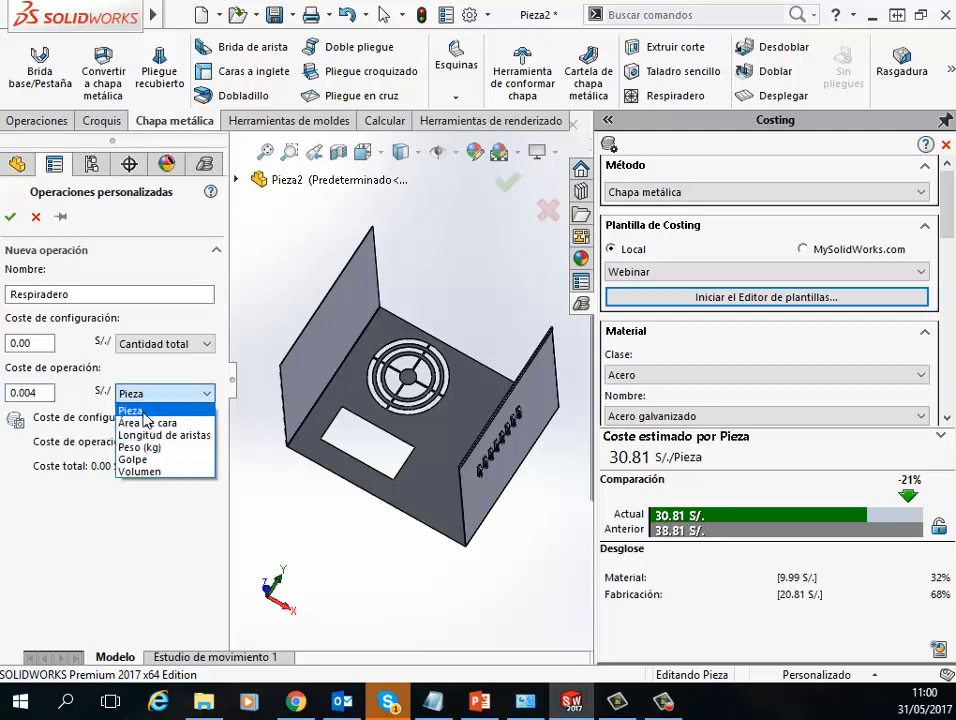
left_click(163, 435)
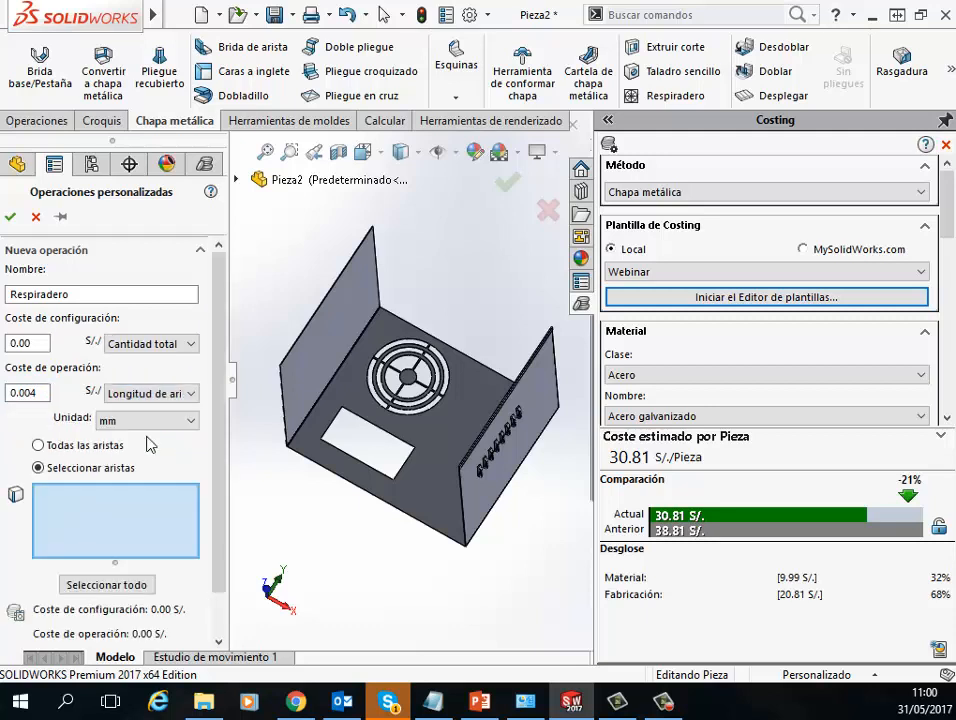
- Assign all of the vent's edges to the custom operation from the front view and complete it
scroll(412, 375, "up", 2)
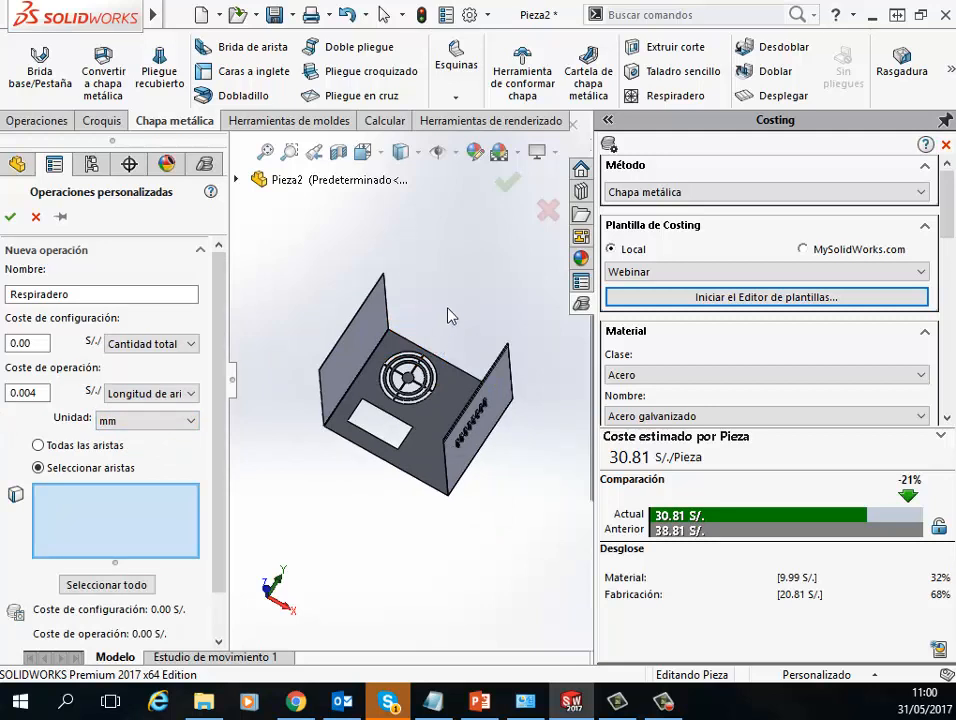
key("ctrl+1")
scroll(308, 341, "down", 3)
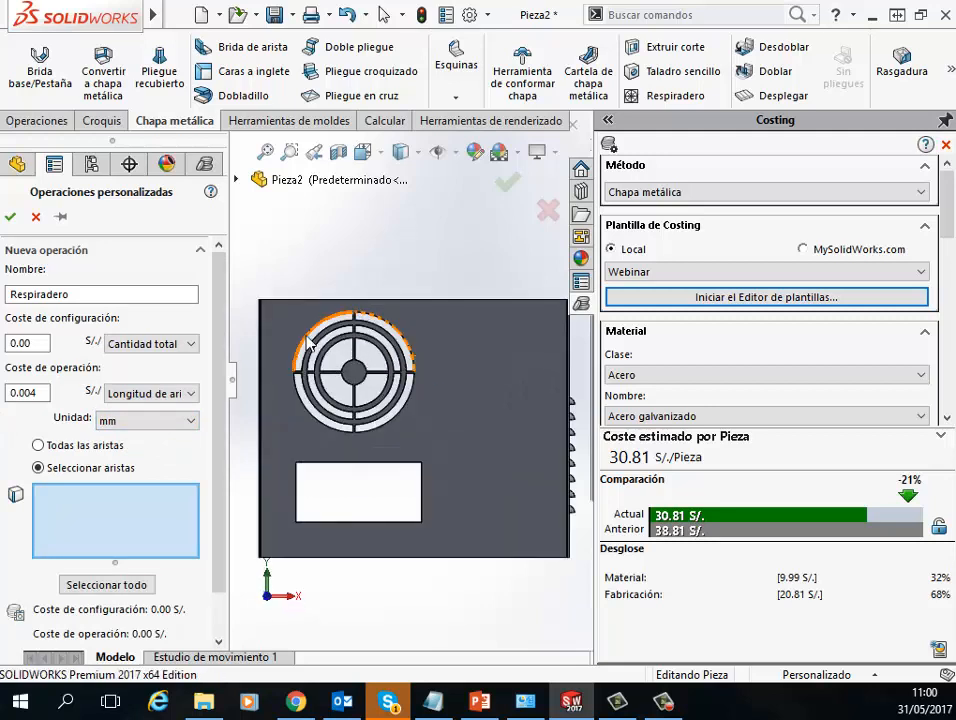
left_click_drag(279, 317, 437, 416)
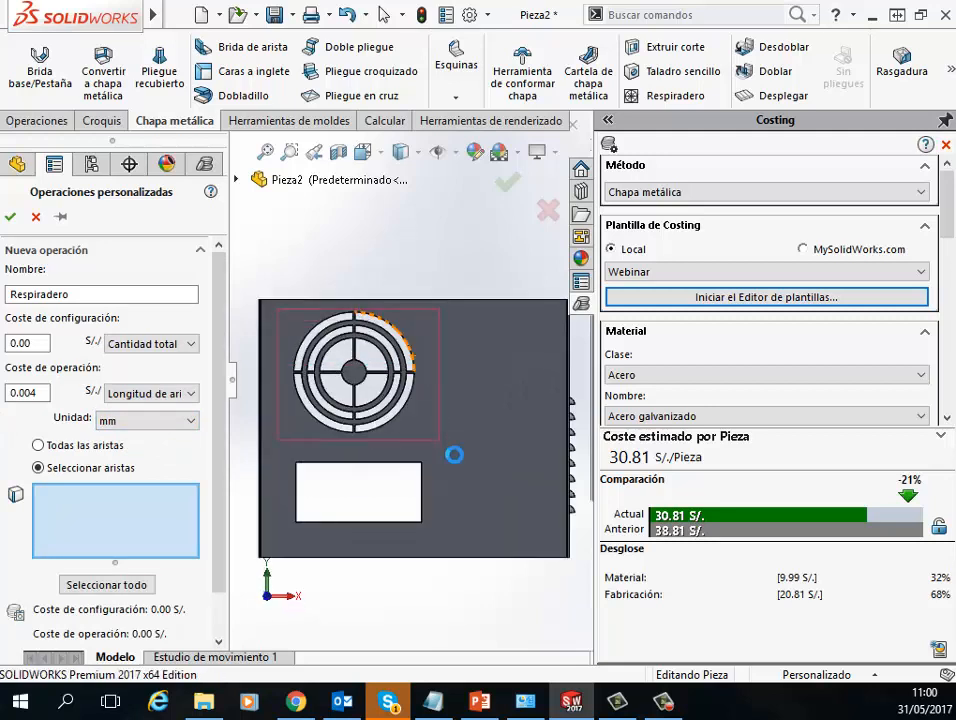
left_click(9, 218)
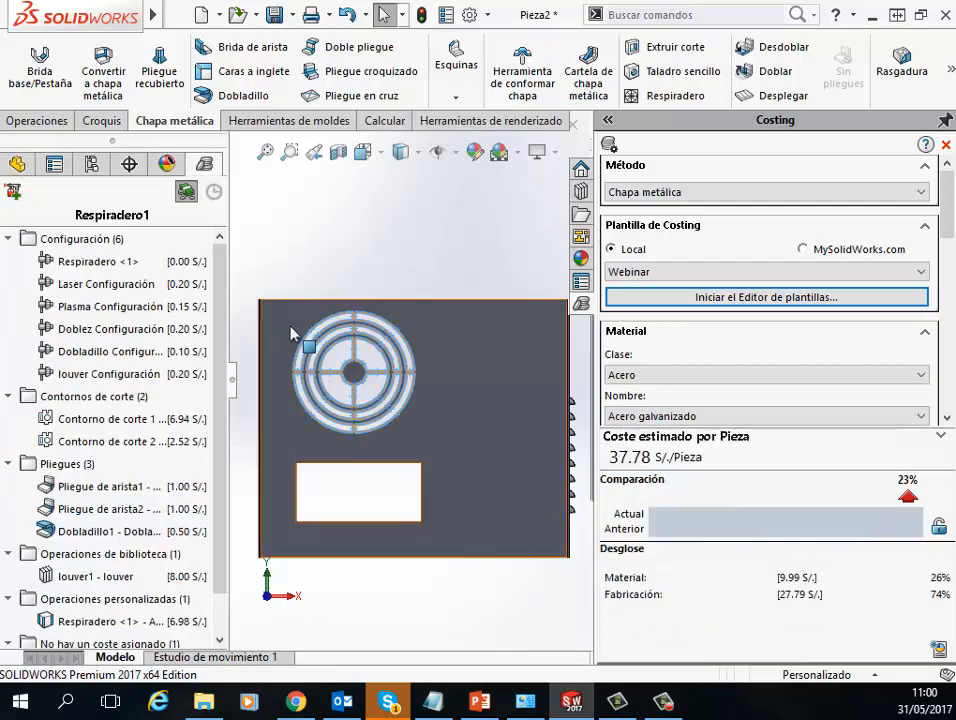
- Examine the Respiradero custom operation's cost and the vent edges it covers
left_click(342, 226)
scroll(367, 376, "up", 2)
middle_click_drag(367, 378, 302, 455)
scroll(225, 440, "down", 2)
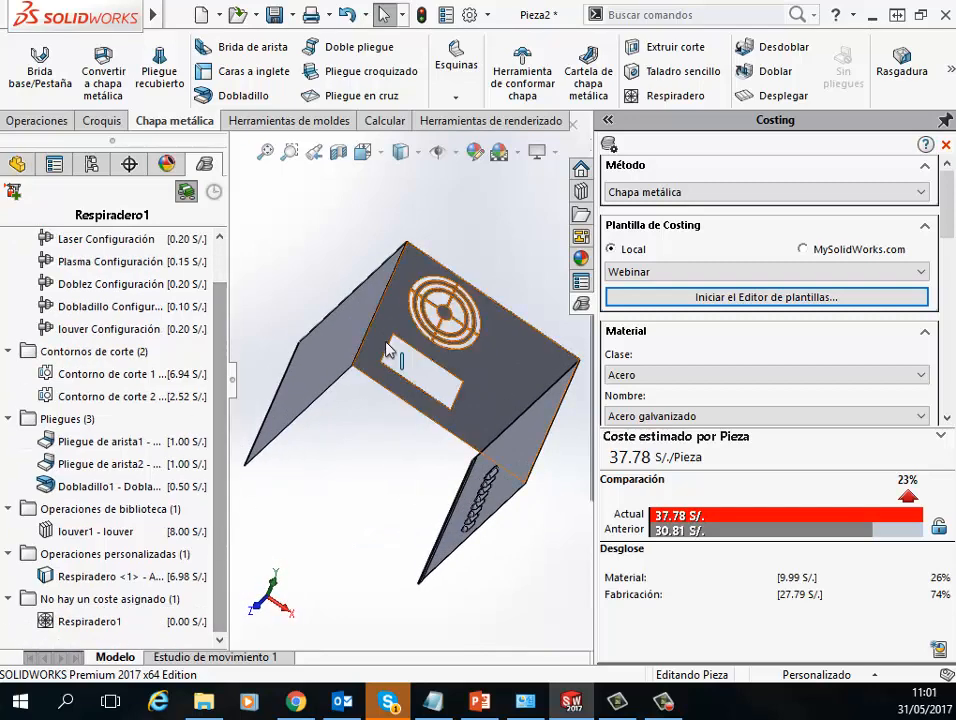
scroll(452, 292, "down", 4)
scroll(452, 292, "down", 3)
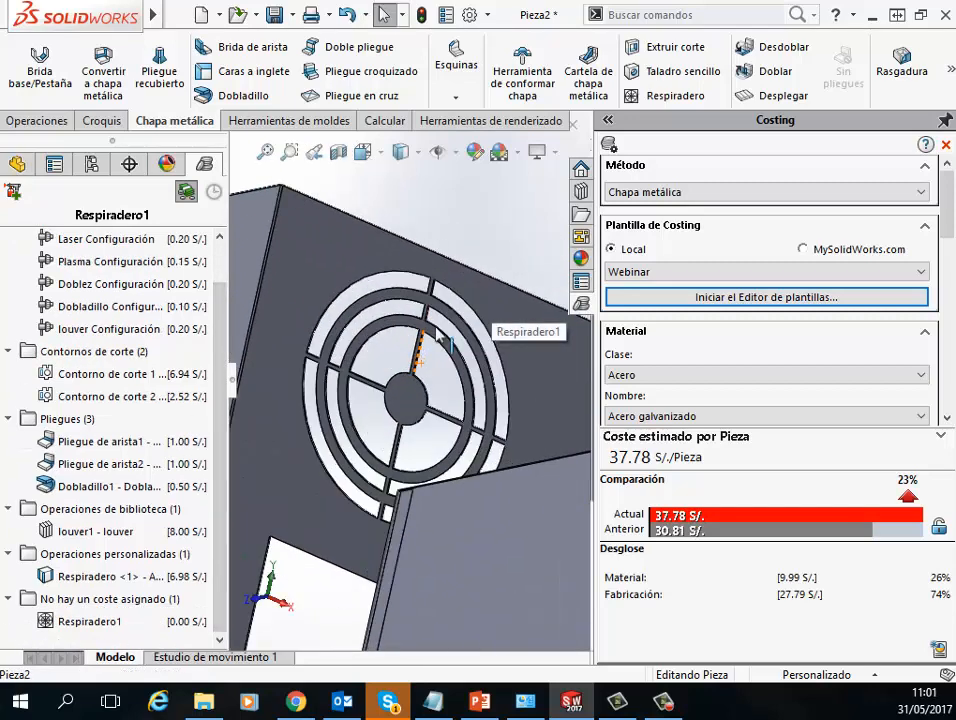
left_click(80, 582)
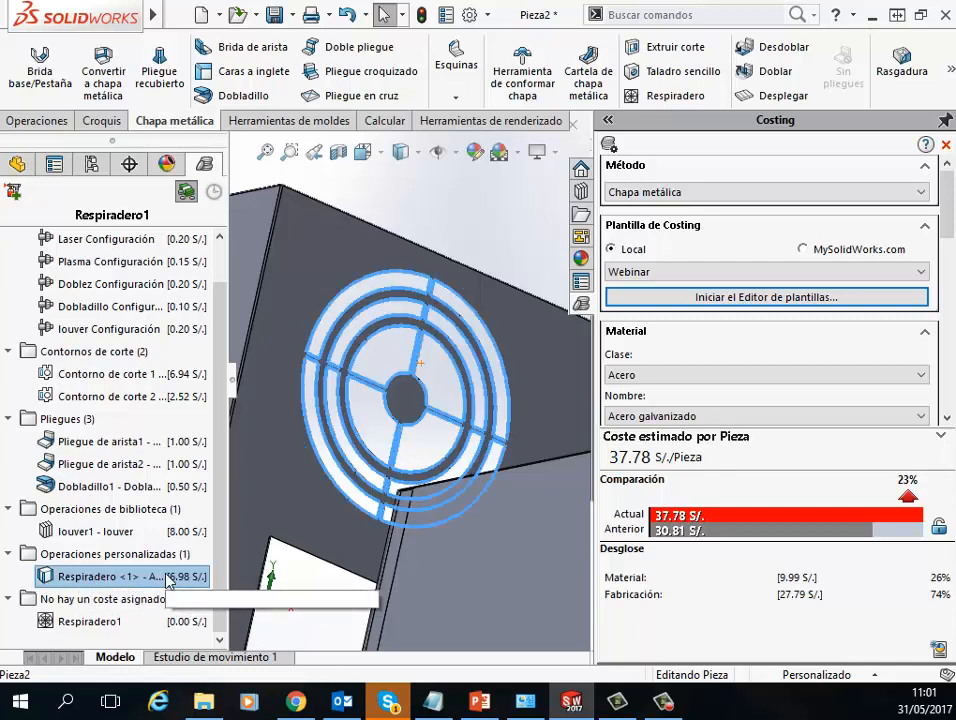
scroll(378, 393, "up", 3)
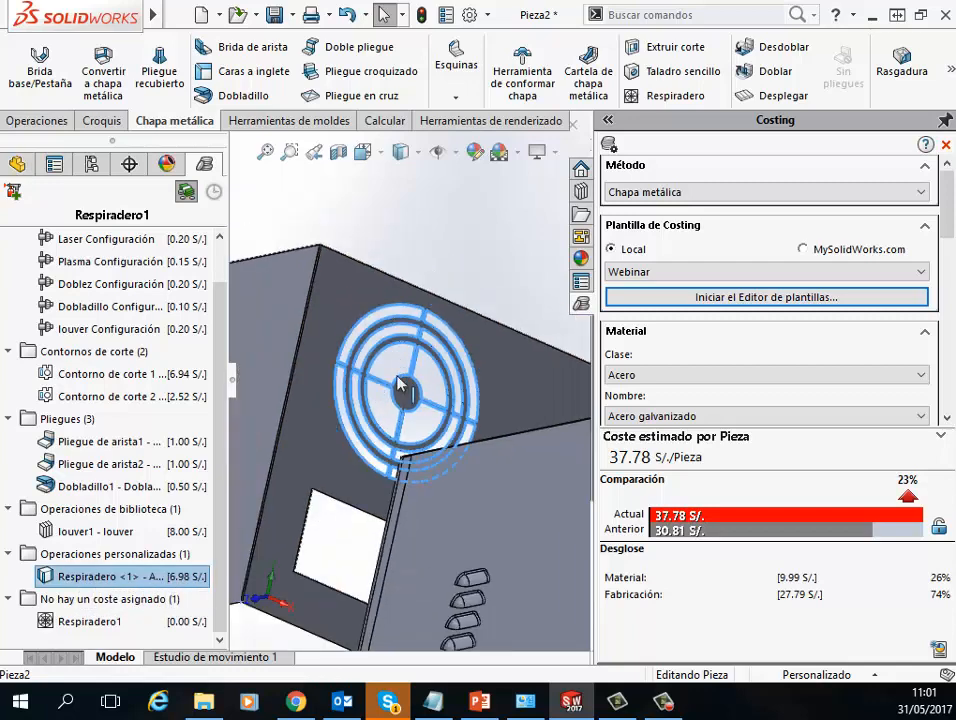
scroll(400, 383, "up", 5)
mouse_move(180, 583)
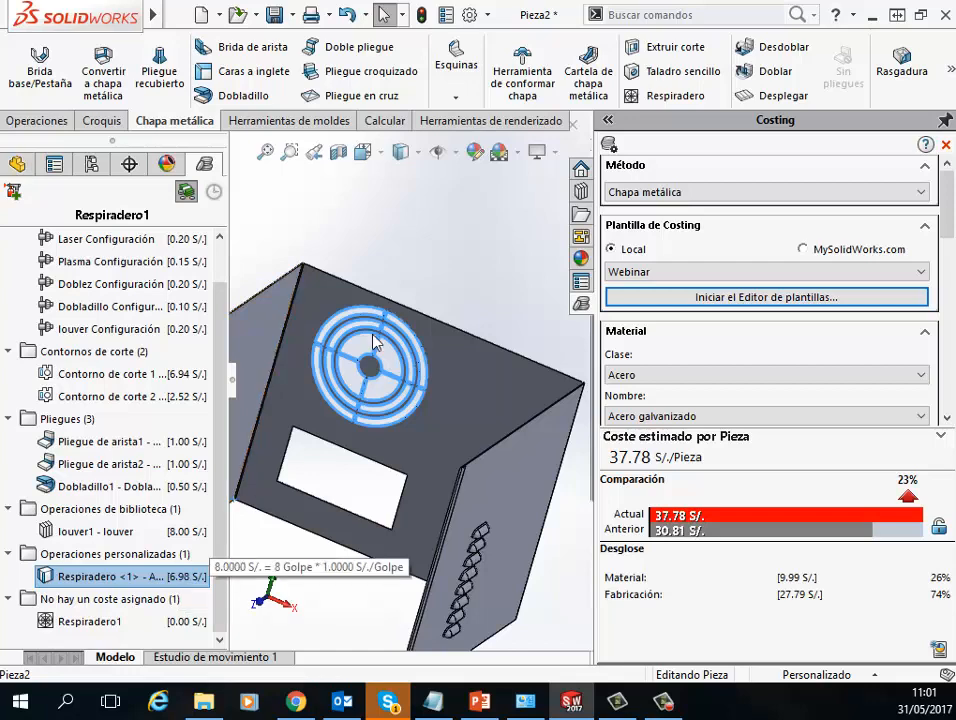
- Open the metric slots folder among the Design Library features, with the plain flange in view
middle_click_drag(376, 338, 348, 529)
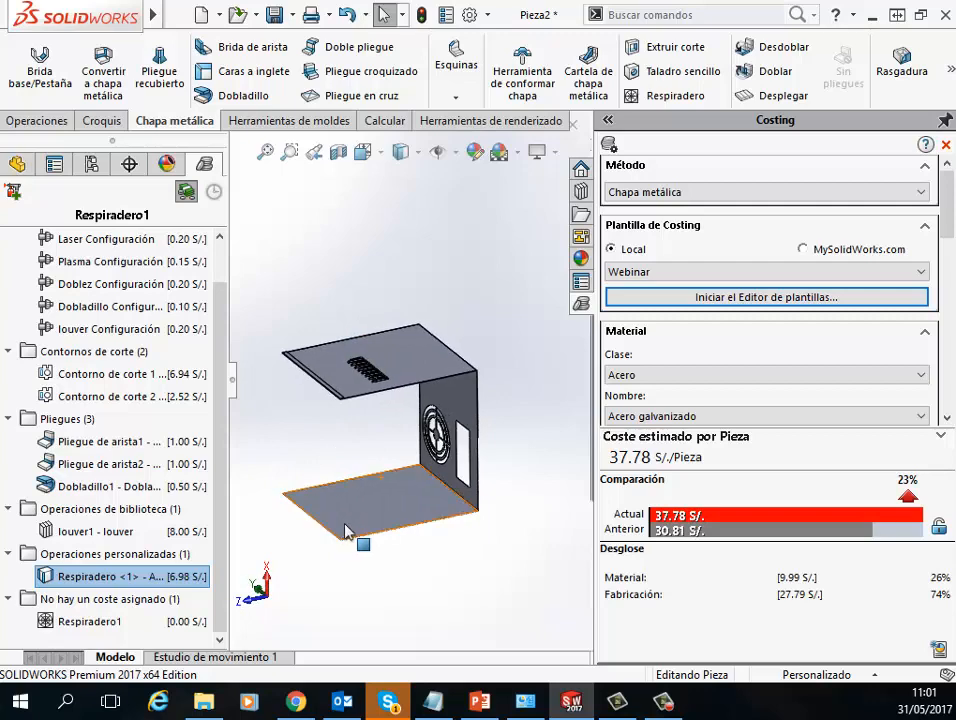
left_click(582, 215)
left_click(630, 202)
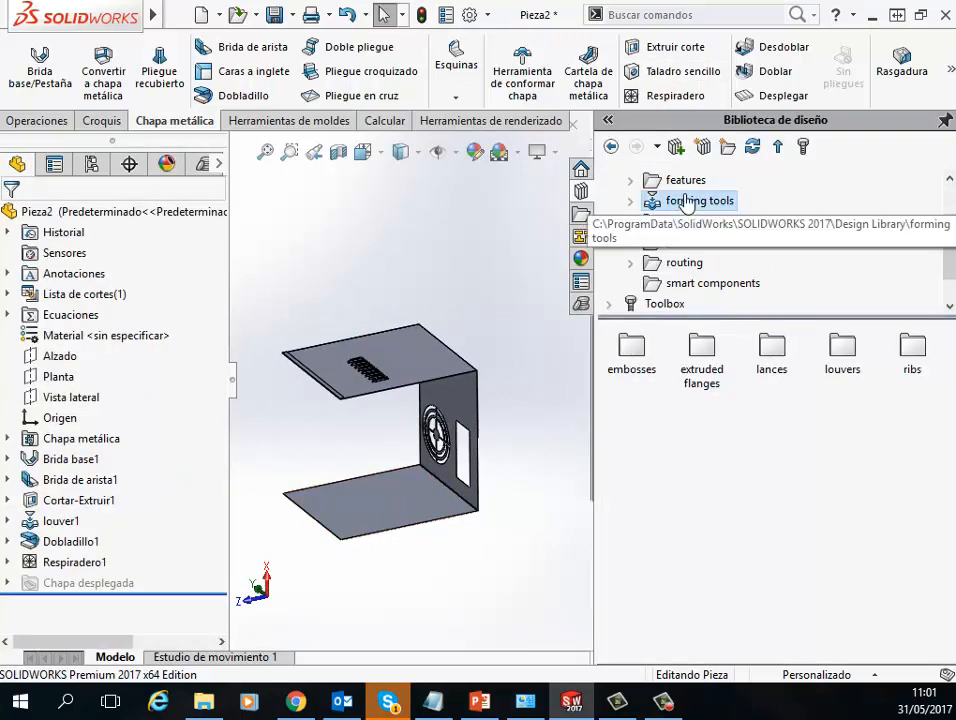
left_click_drag(947, 256, 875, 171)
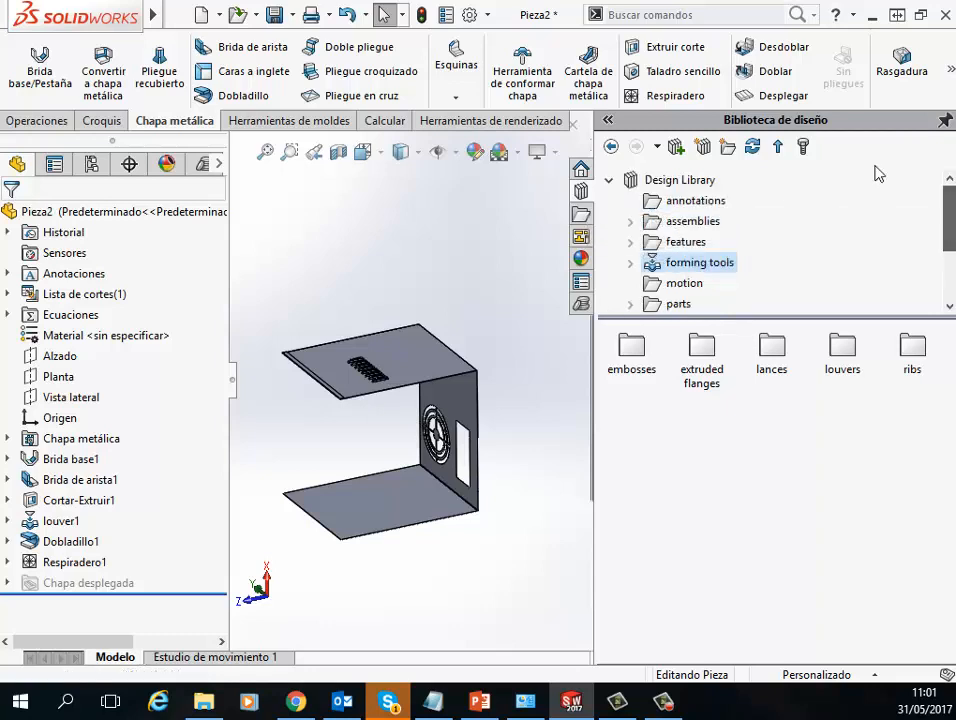
left_click(685, 246)
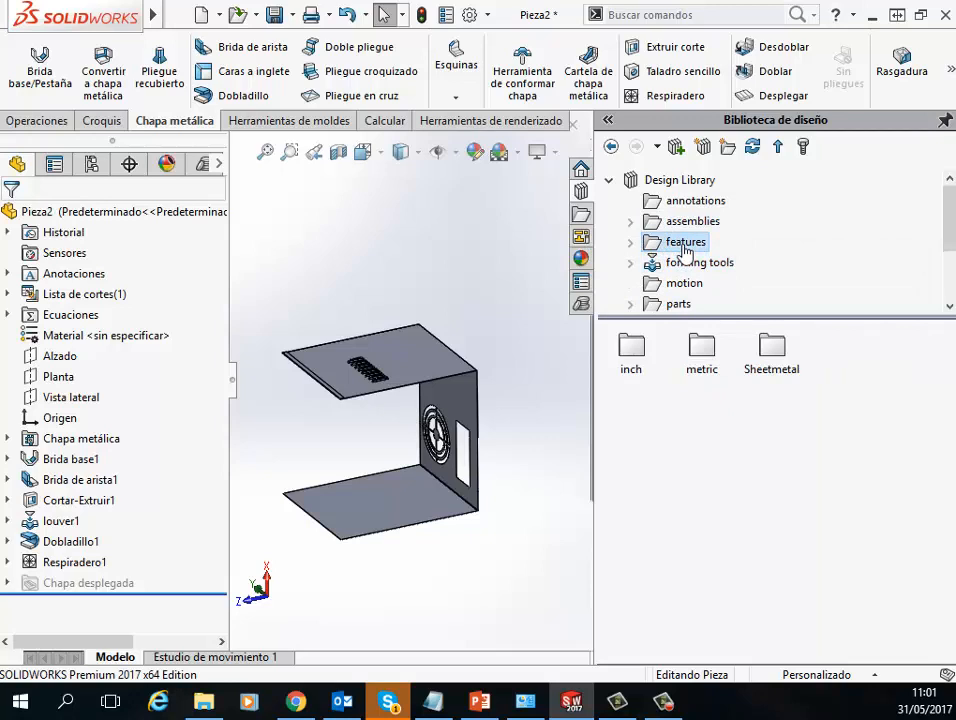
double_click(703, 362)
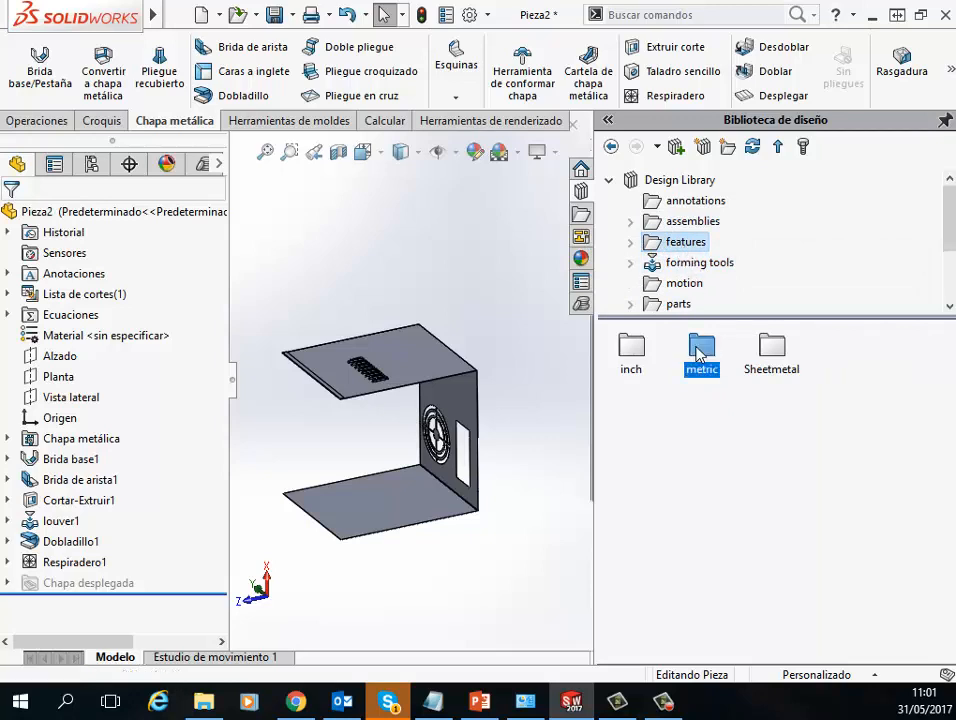
double_click(631, 420)
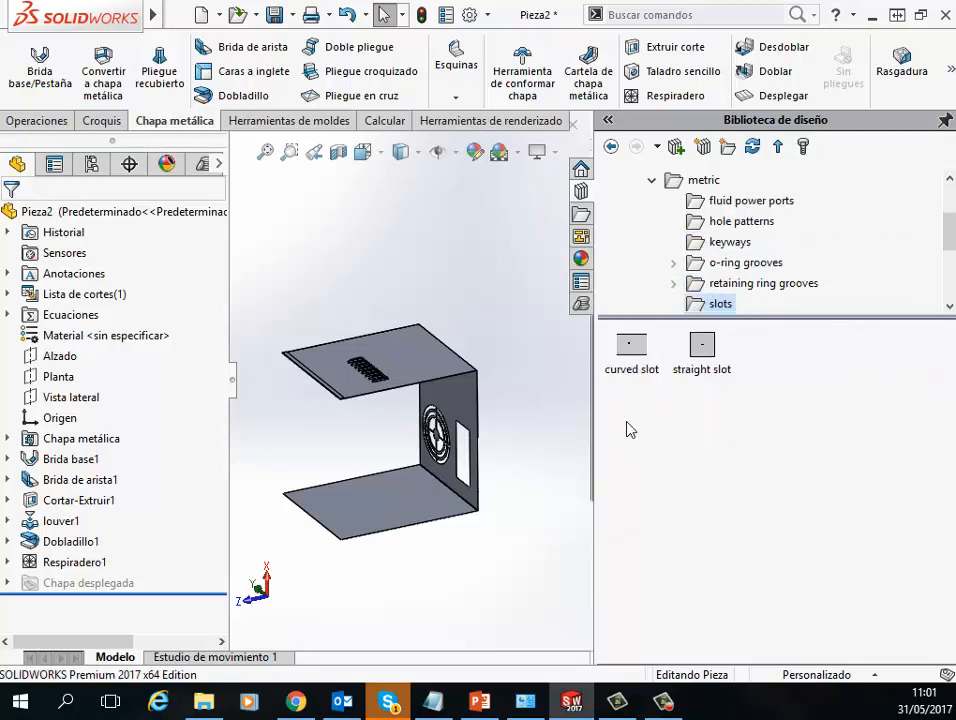
- Insert a metric straight slot in size 20.5 X 41 on the plain lower flange, using two adjacent outer flange edges as references
scroll(376, 512, "down", 4)
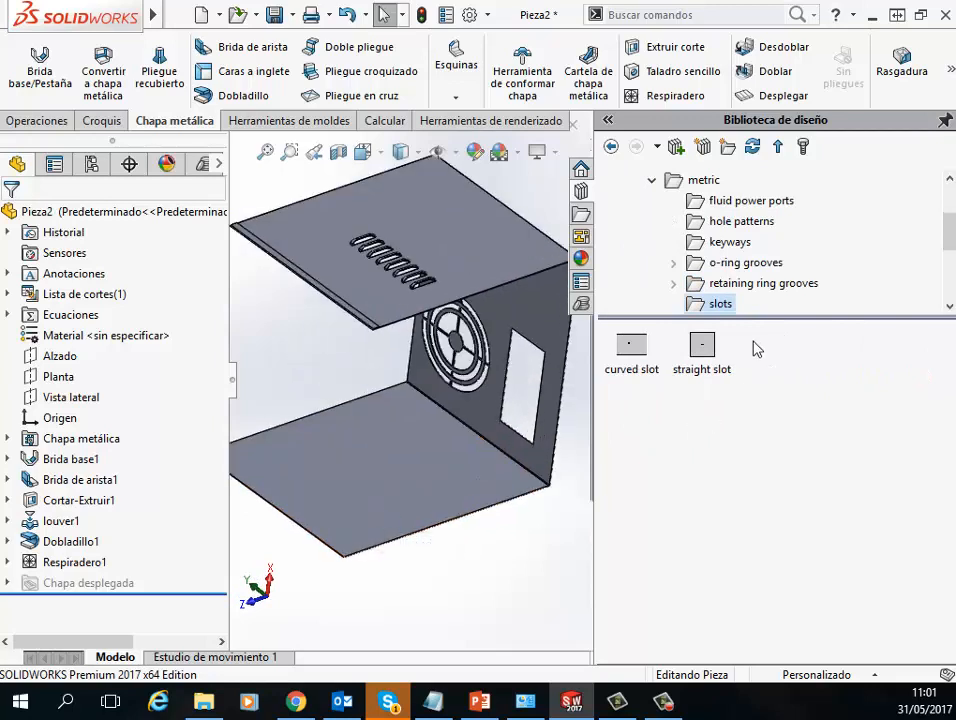
left_click_drag(705, 362, 338, 504)
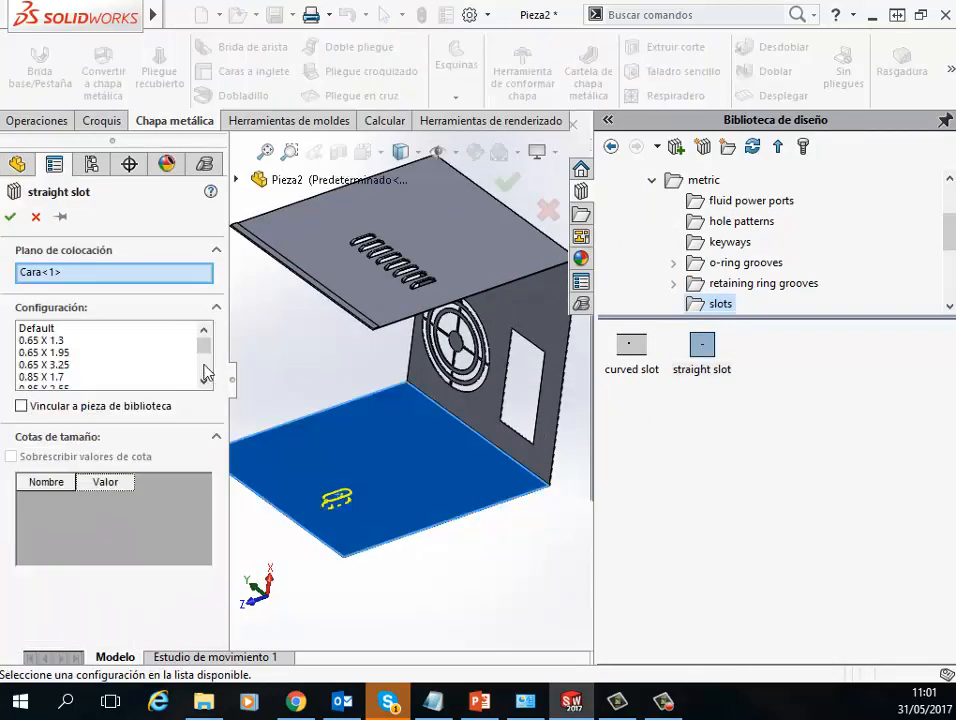
left_click_drag(205, 350, 205, 368)
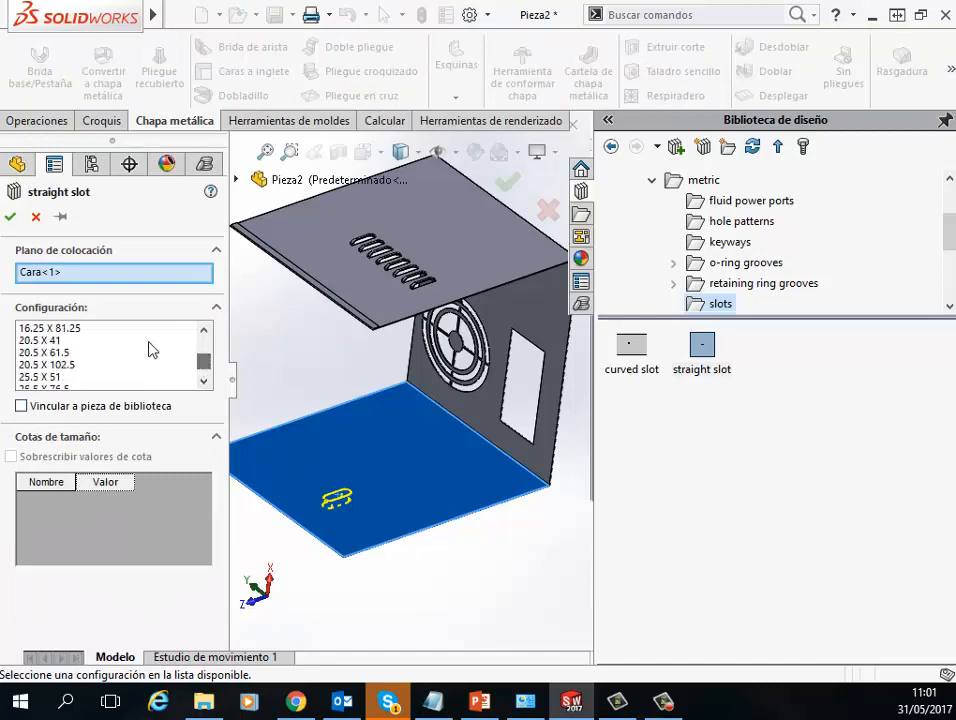
left_click(64, 340)
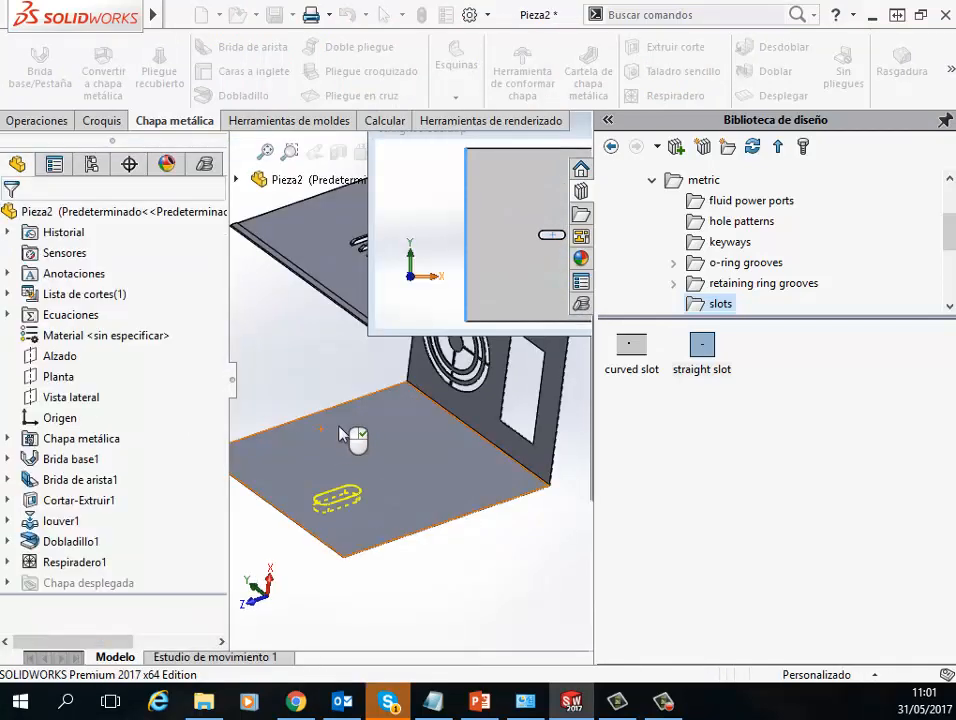
left_click(369, 555)
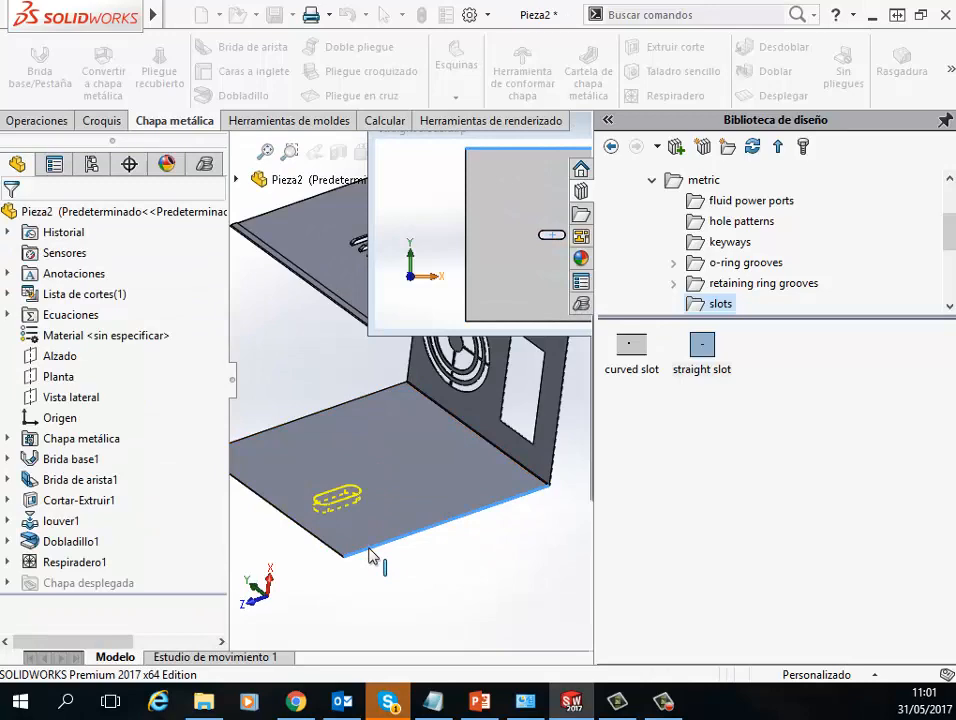
left_click(319, 541)
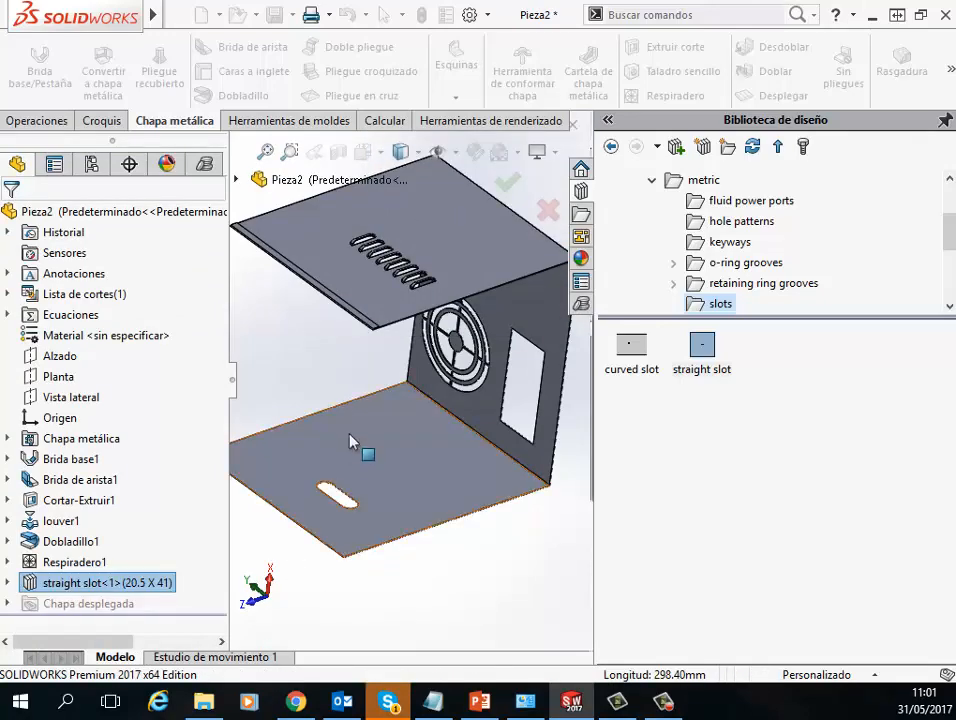
middle_click_drag(350, 436, 380, 463)
scroll(468, 350, "up", 3)
scroll(504, 272, "down", 2)
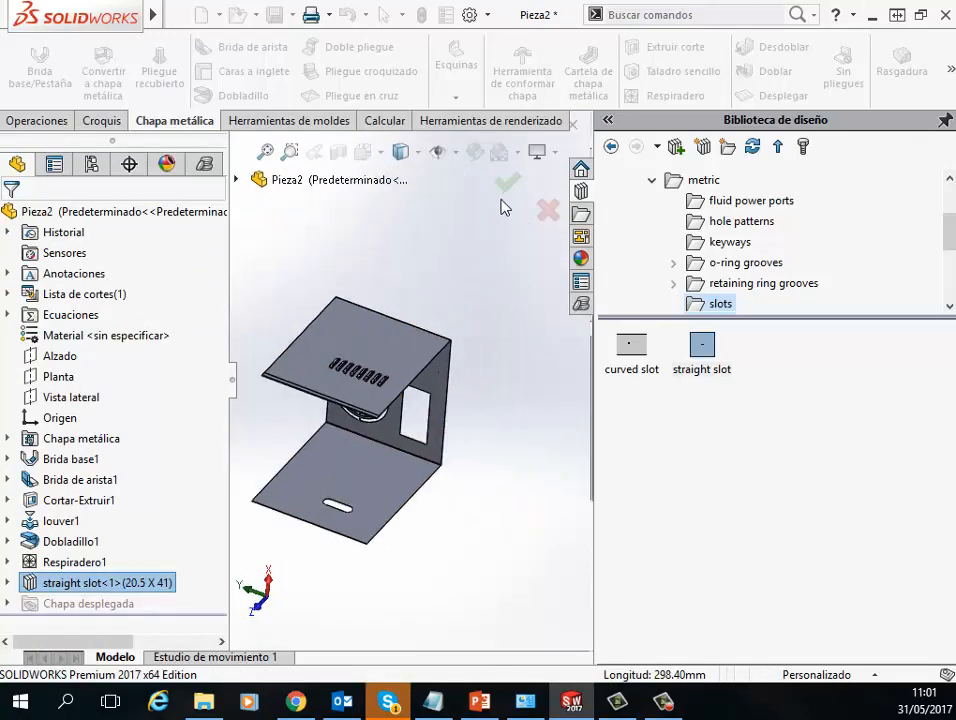
left_click(509, 190)
- Examine the straight slot on the lower flange and compare it with the louvers on the upper flange
scroll(409, 375, "up", 2)
scroll(368, 485, "down", 3)
middle_click_drag(368, 485, 357, 450)
scroll(356, 448, "down", 2)
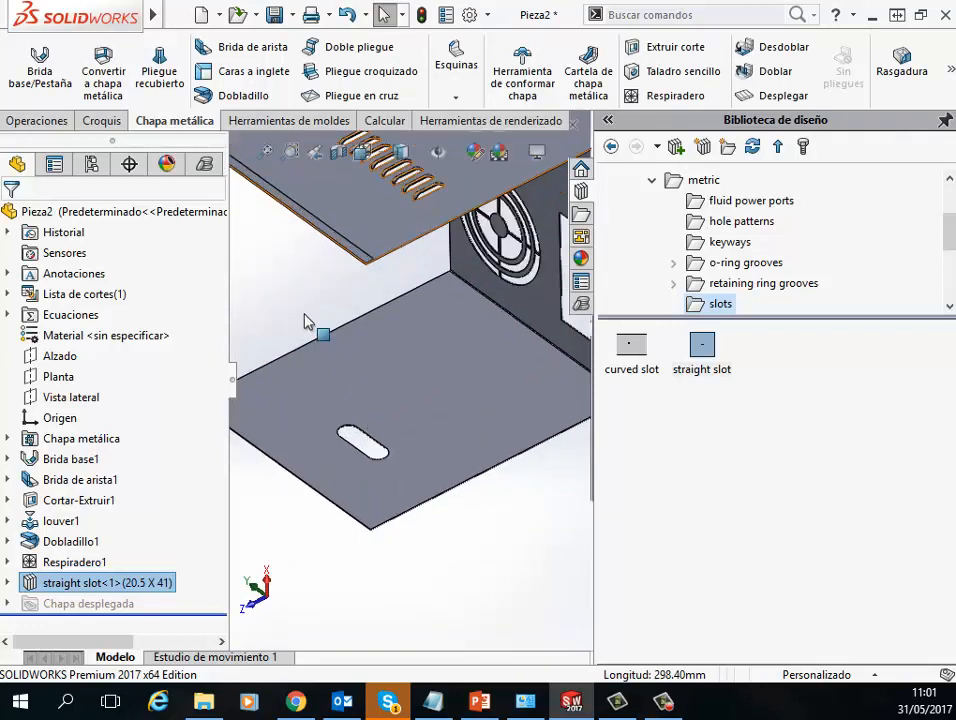
middle_click_drag(307, 322, 376, 424)
scroll(378, 428, "down", 2)
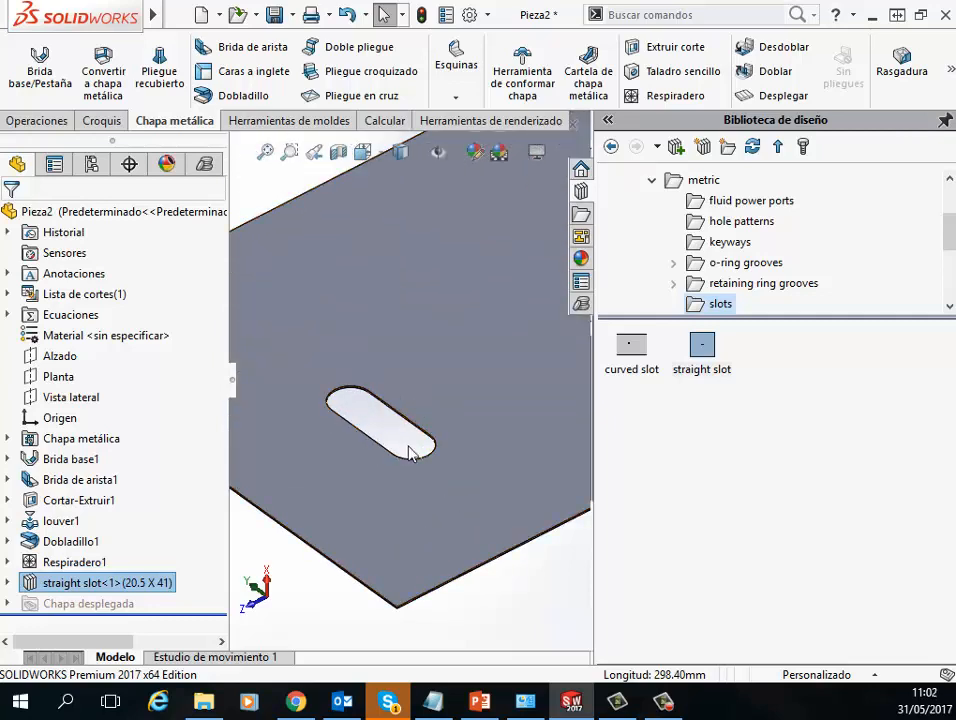
scroll(373, 440, "up", 3)
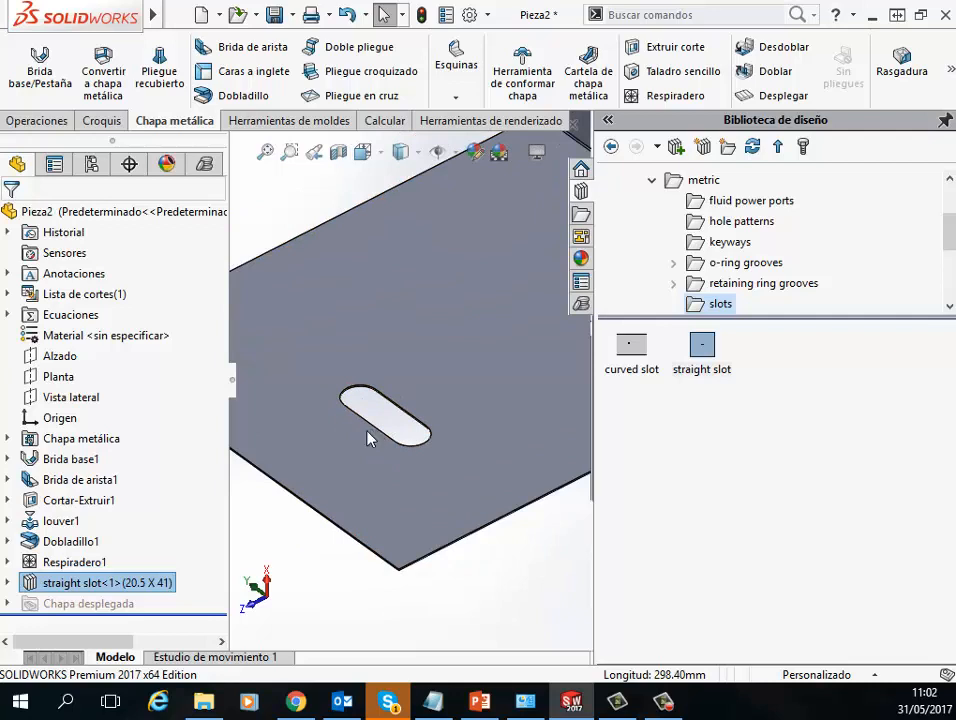
scroll(398, 402, "up", 2)
scroll(398, 402, "down", 4)
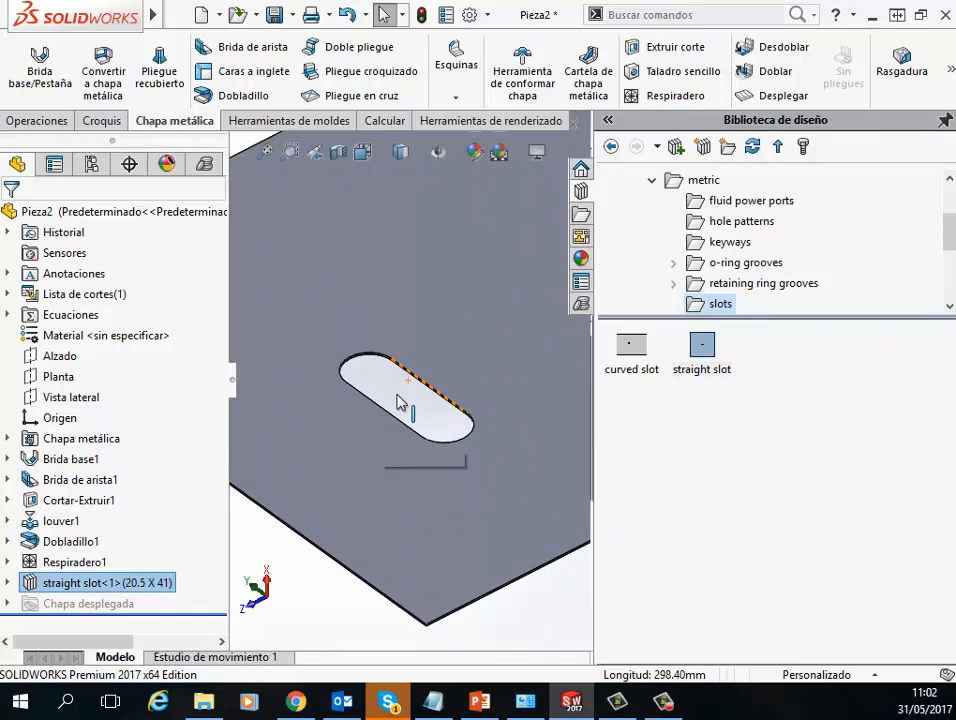
scroll(420, 408, "up", 2)
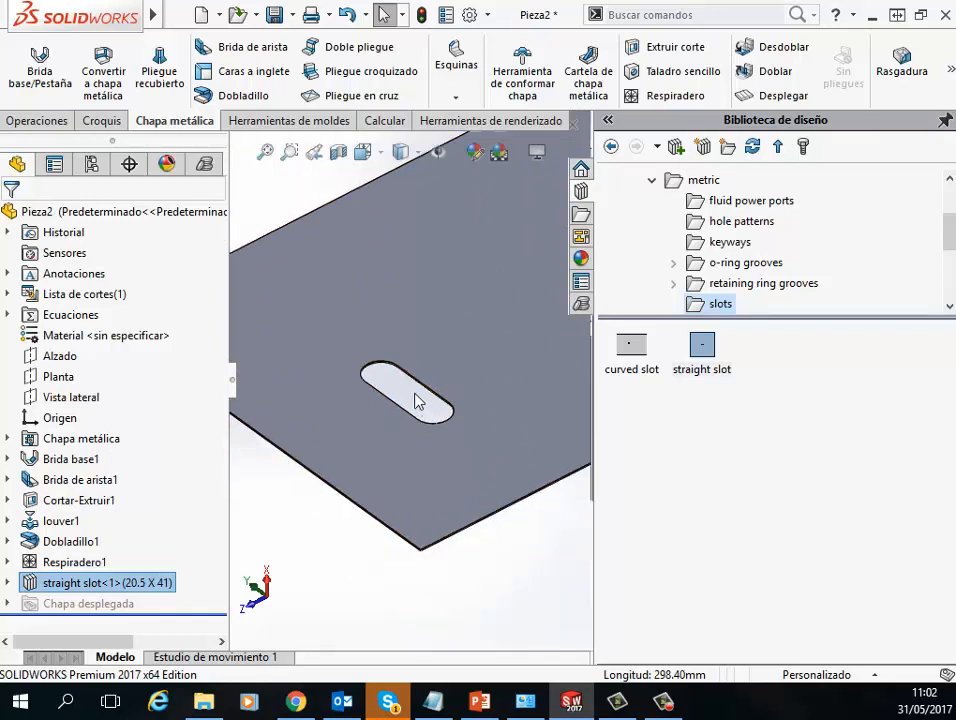
scroll(450, 312, "up", 3)
scroll(450, 320, "down", 5)
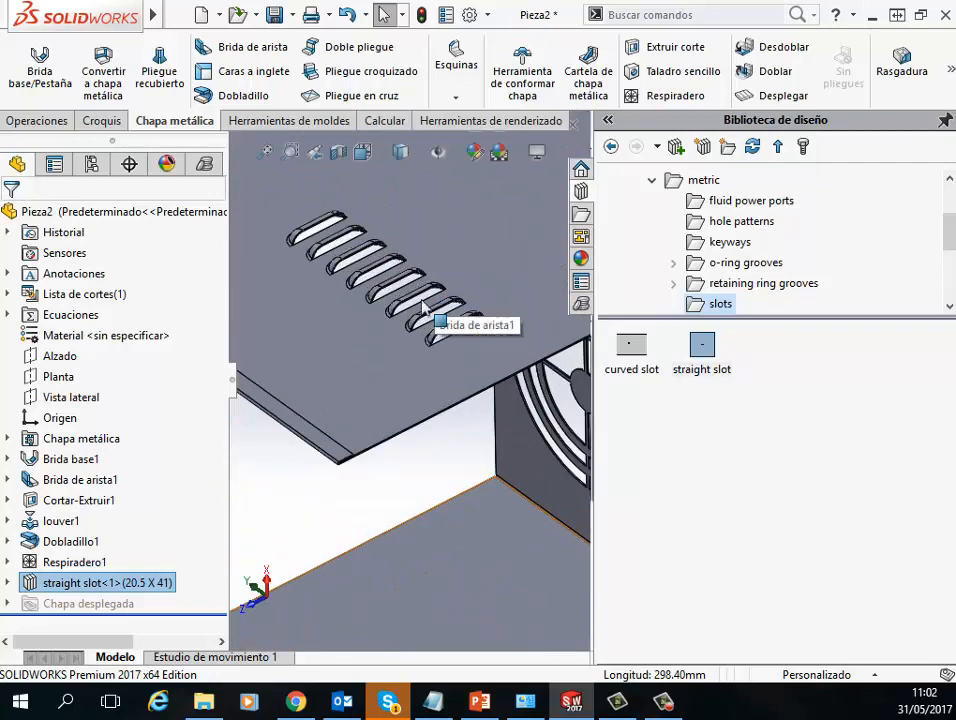
scroll(450, 340, "up", 3)
scroll(437, 412, "down", 4)
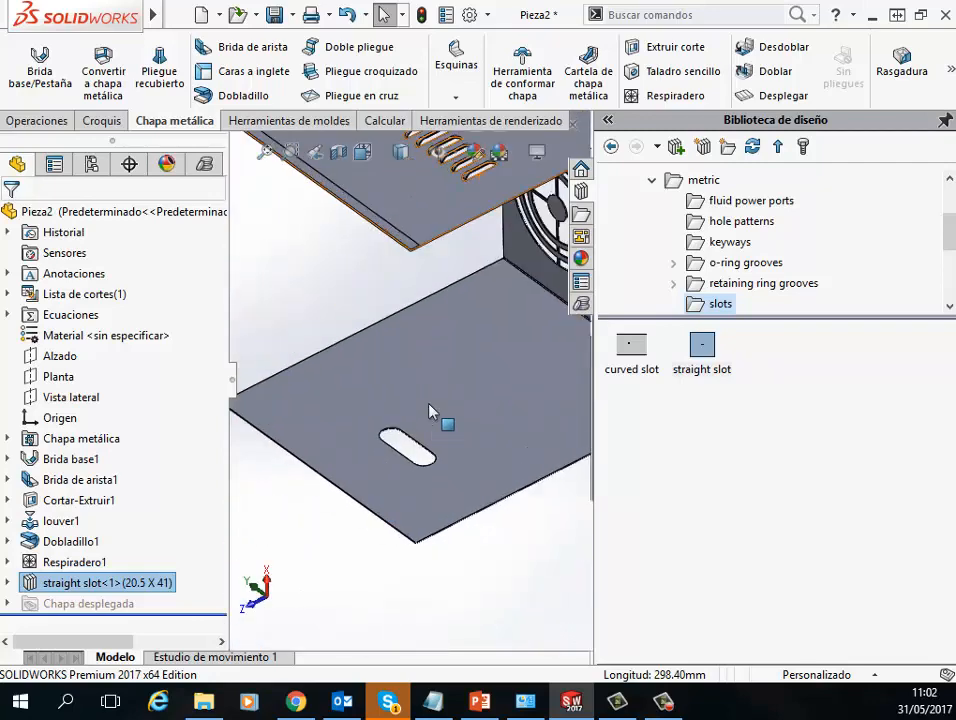
scroll(449, 348, "down", 1)
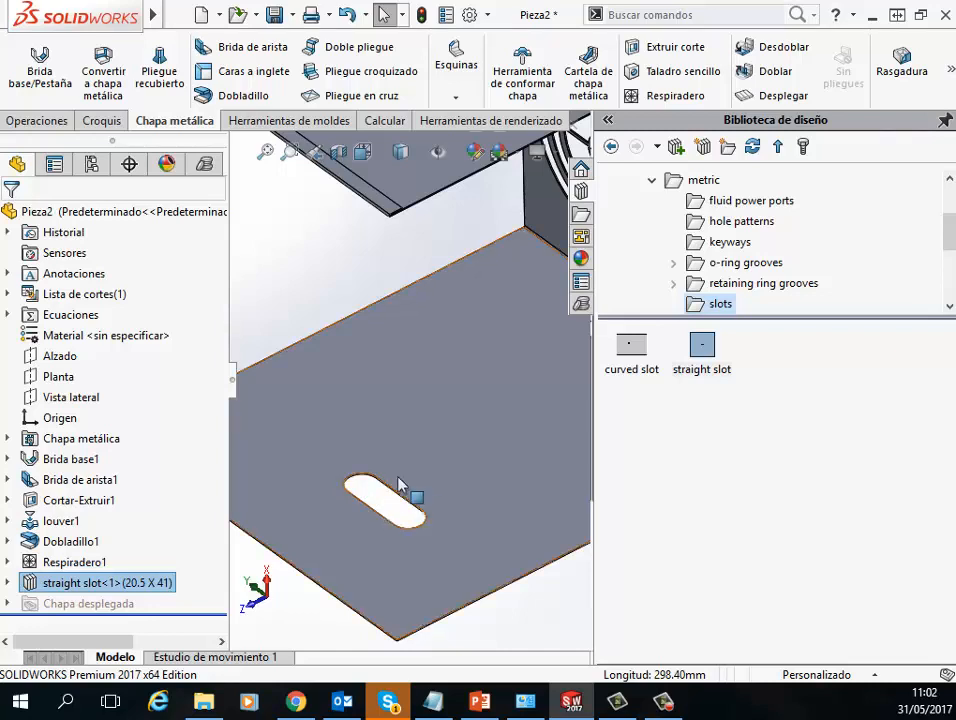
scroll(398, 491, "up", 1)
scroll(398, 491, "up", 3)
scroll(420, 350, "down", 4)
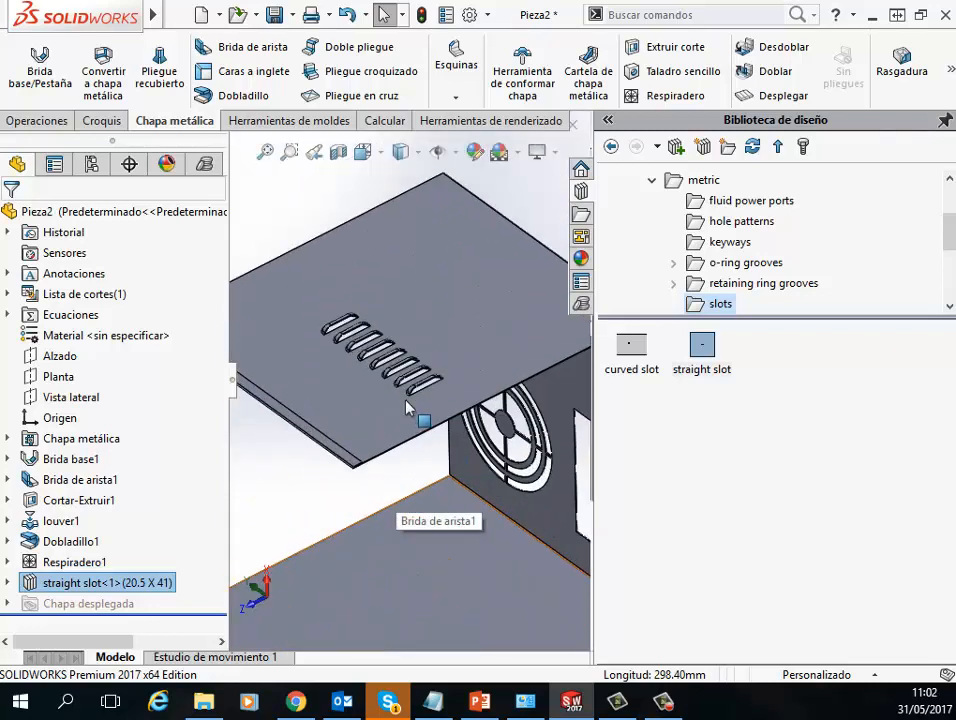
scroll(405, 410, "up", 3)
scroll(405, 440, "down", 4)
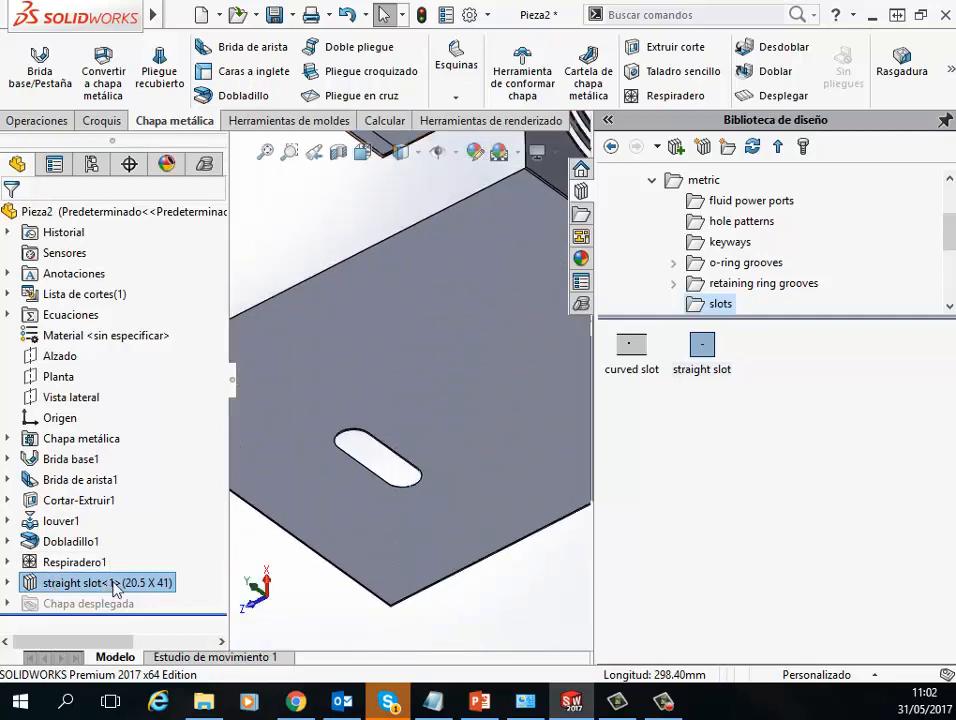
scroll(380, 461, "up", 2)
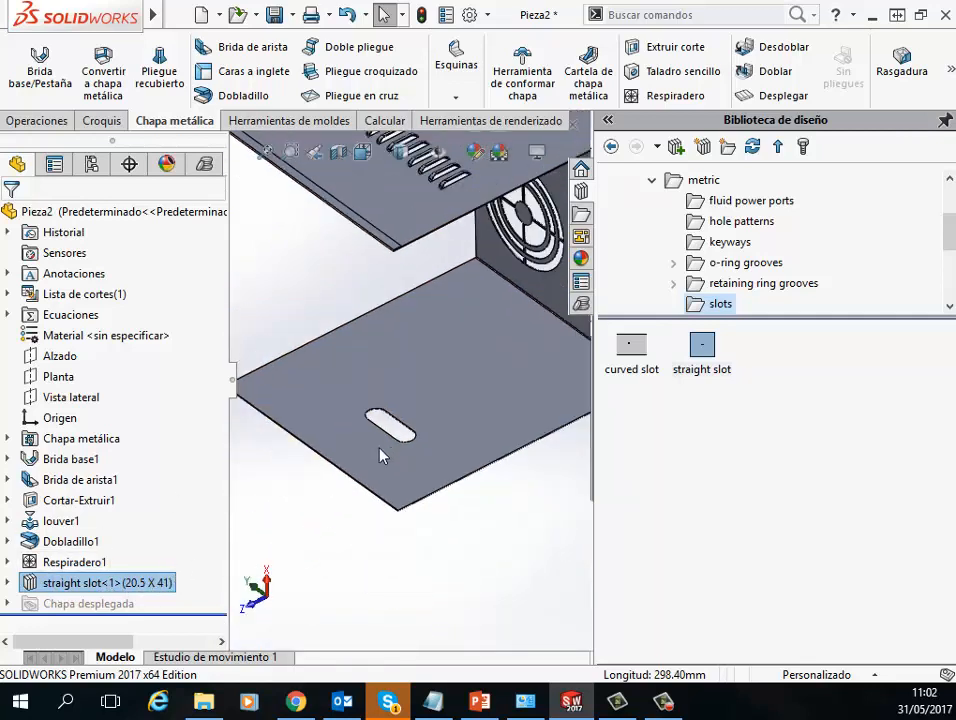
scroll(390, 424, "down", 5)
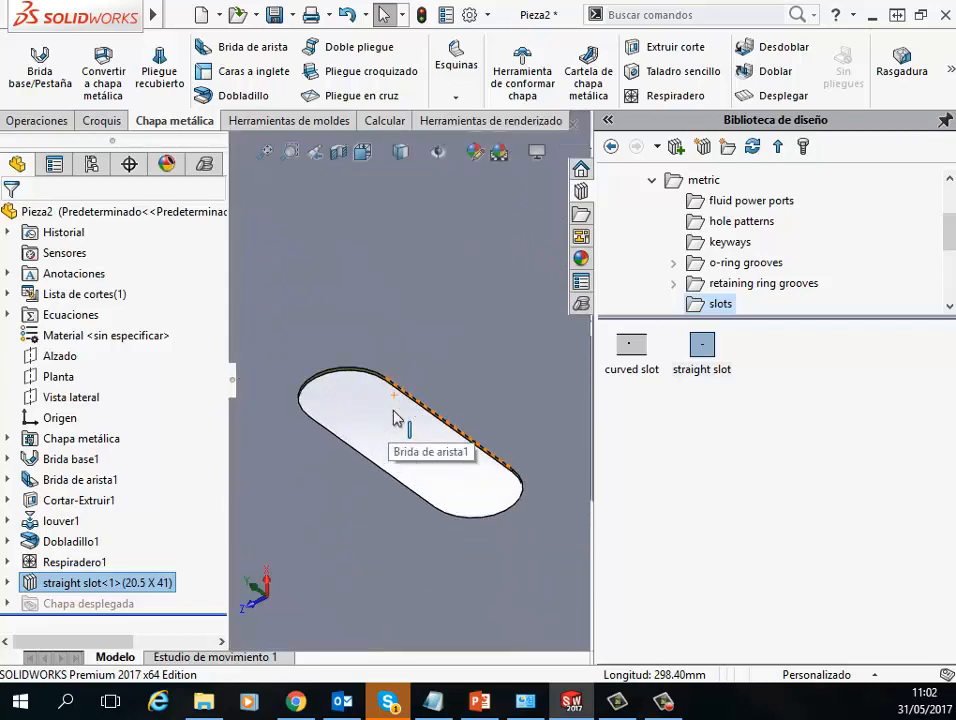
scroll(400, 410, "up", 4)
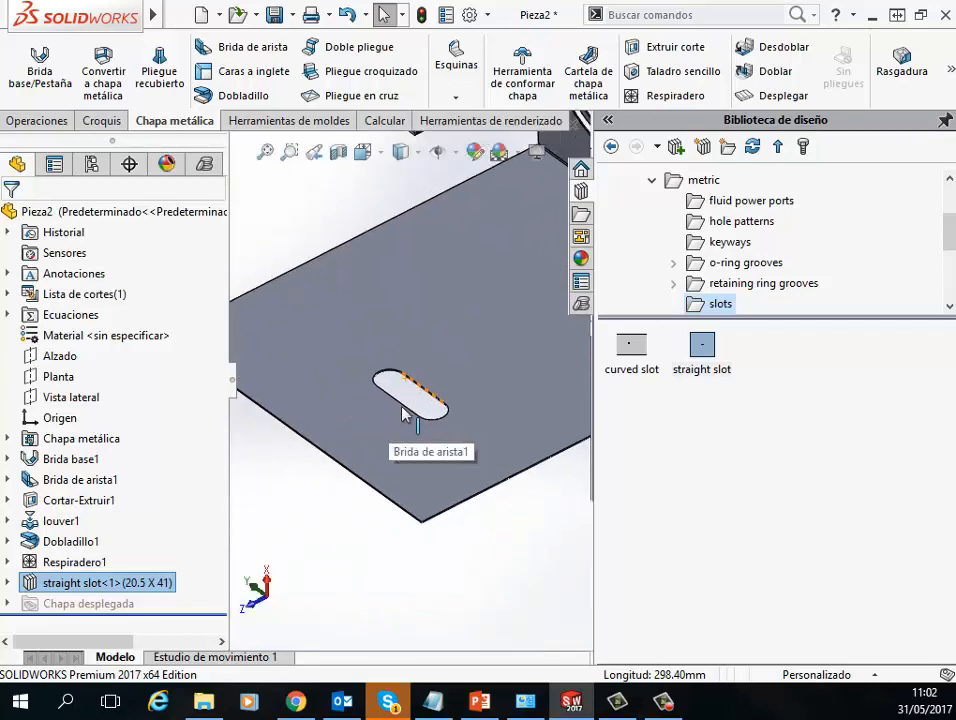
scroll(414, 393, "down", 2)
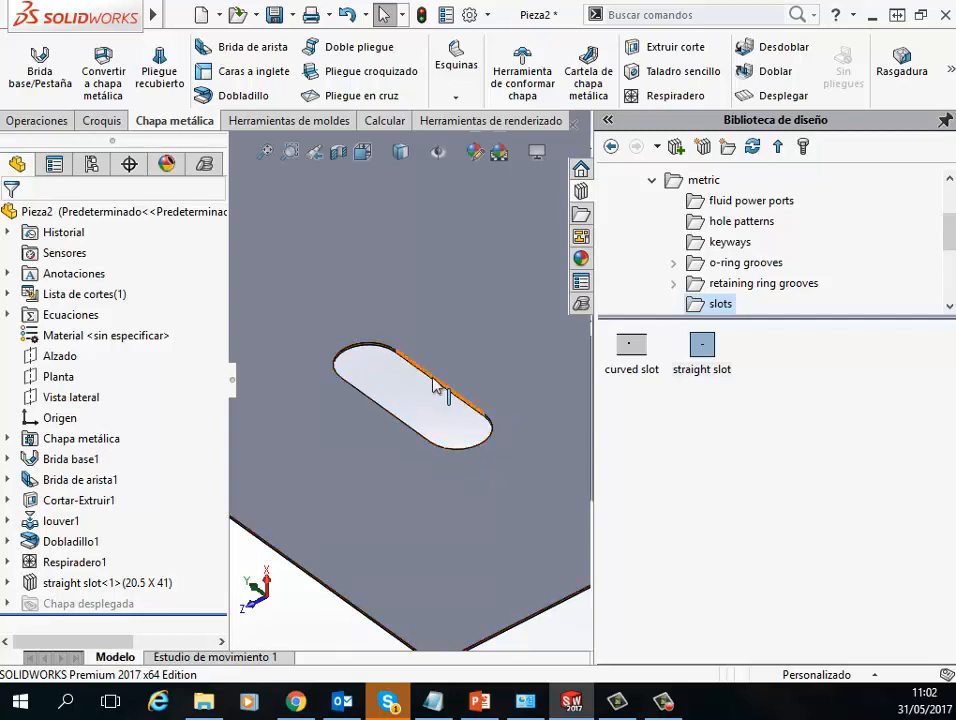
scroll(405, 388, "up", 2)
scroll(420, 386, "down", 2)
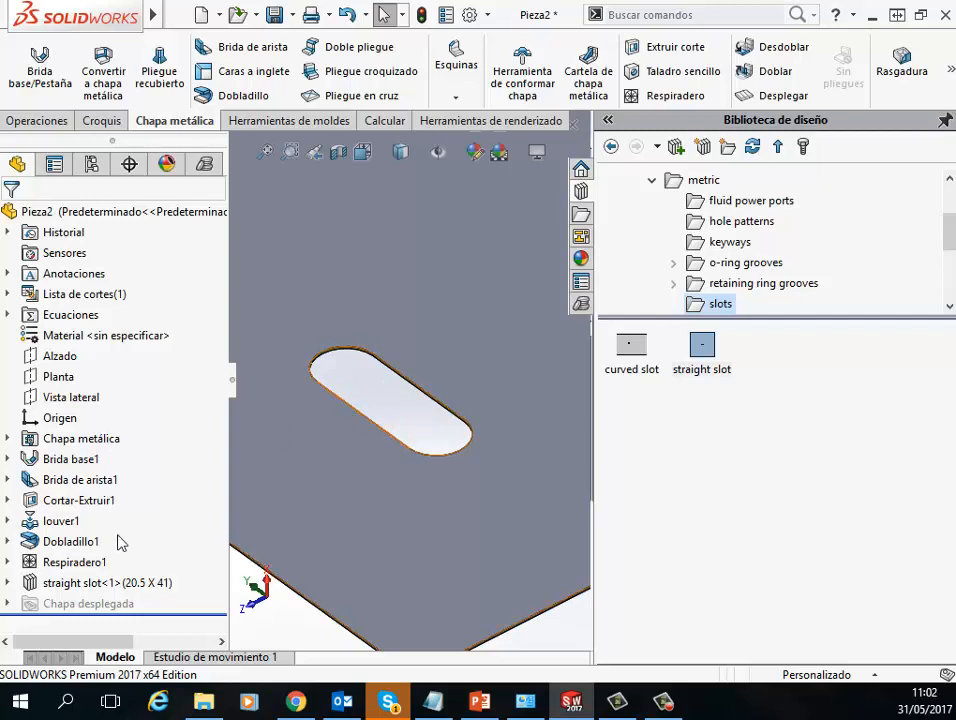
- Dissolve the straight slot library feature into an ordinary cut feature of the part
right_click(52, 590)
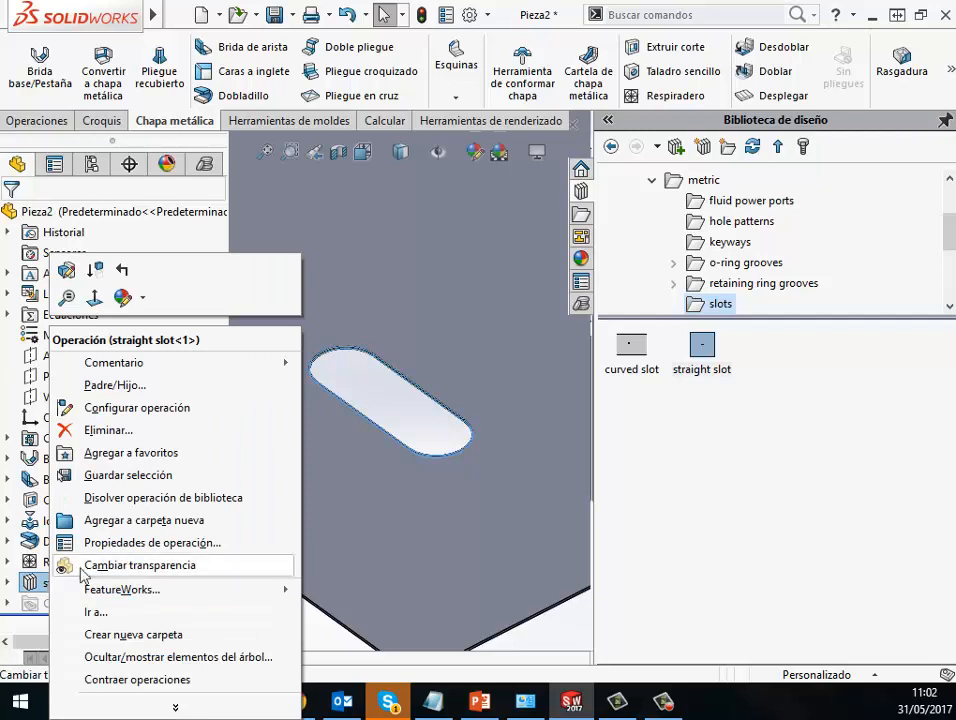
left_click(147, 499)
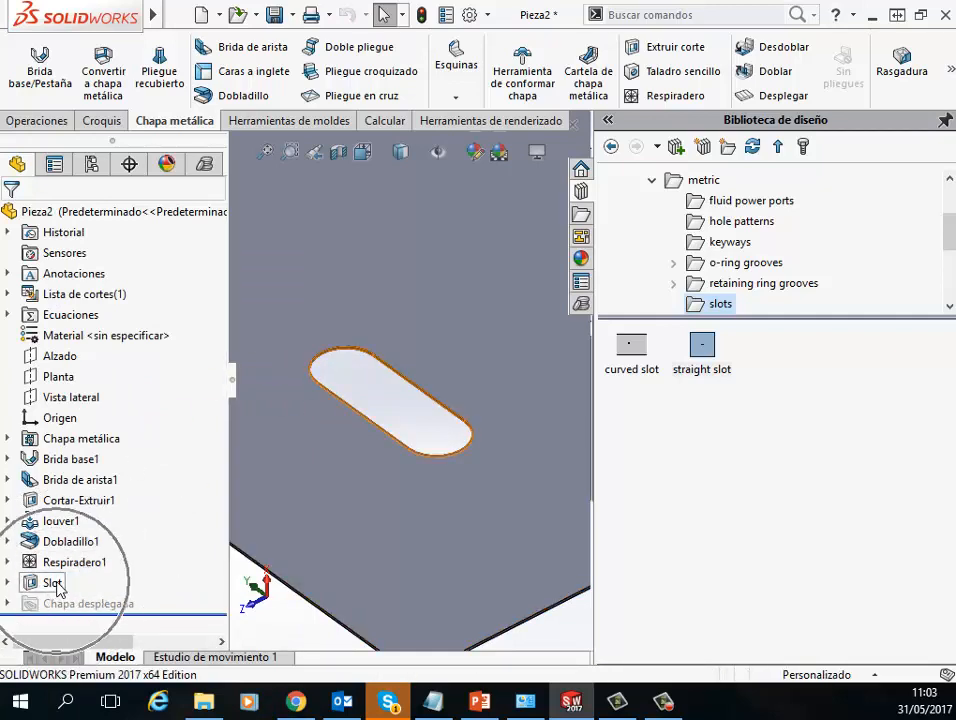
scroll(420, 428, "up", 3)
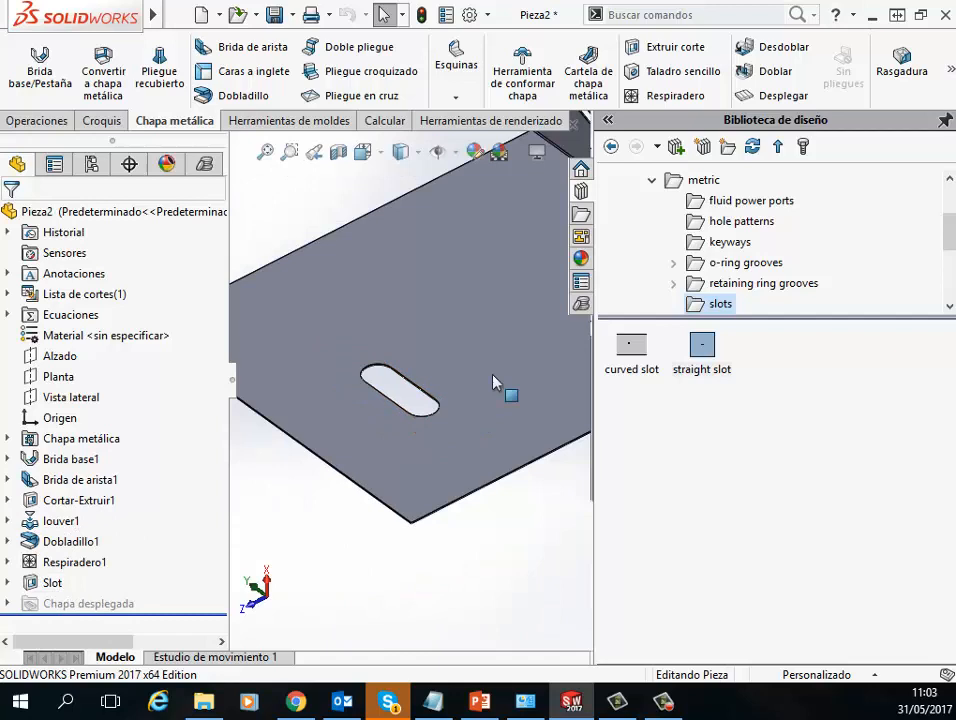
- Open the part's Costing estimate and review the setup costs and cut contours with the slot included
left_click(580, 303)
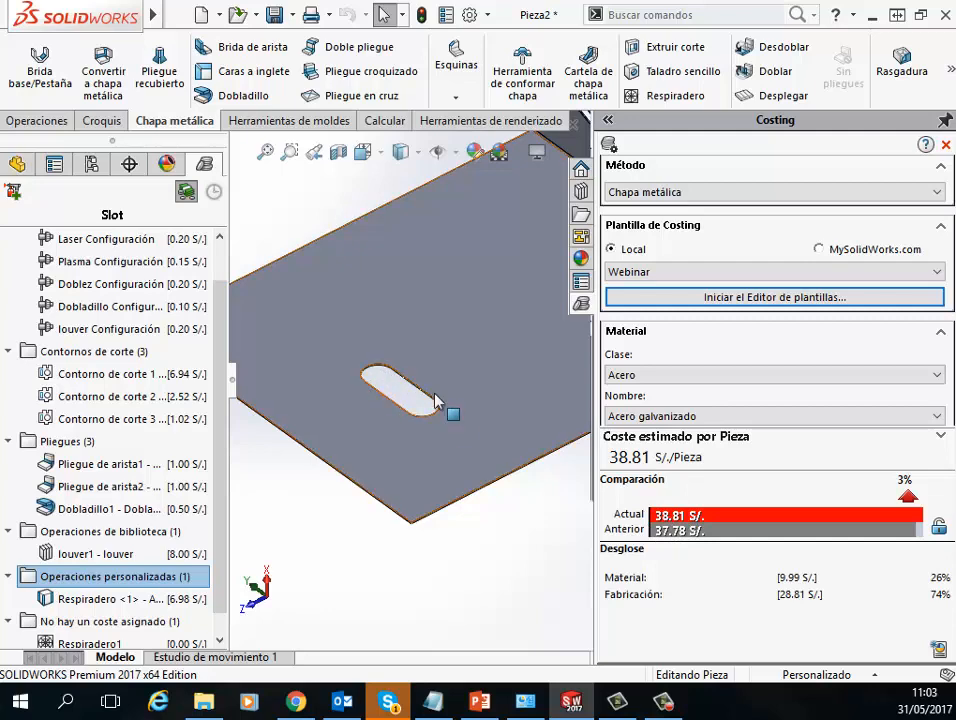
mouse_move(199, 376)
scroll(422, 382, "up", 5)
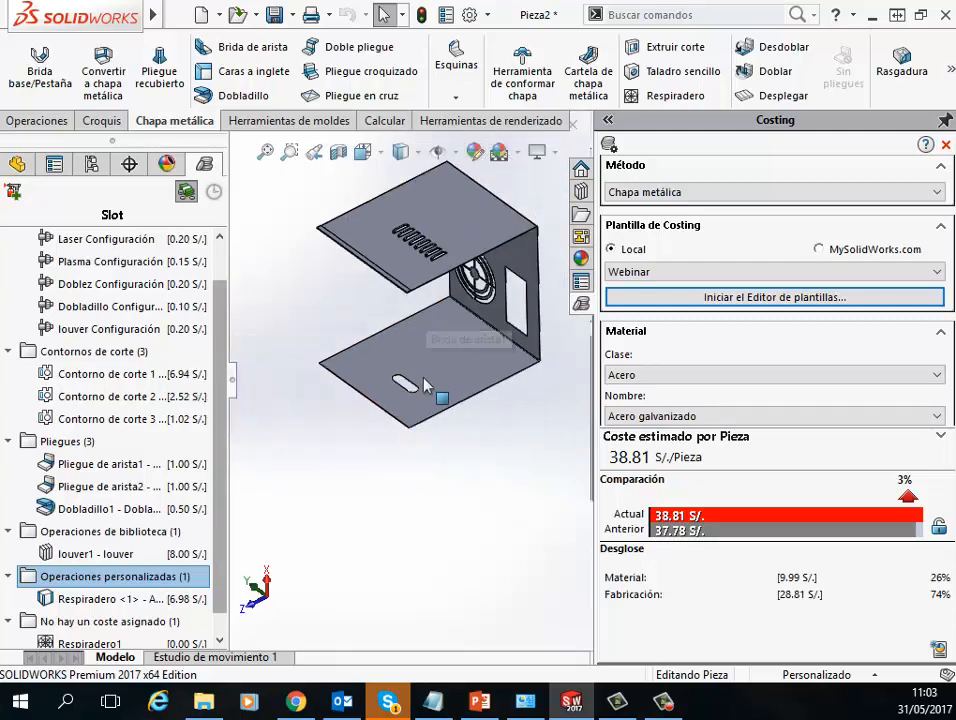
middle_click_drag(425, 386, 371, 386)
scroll(480, 237, "up", 3)
scroll(431, 339, "down", 4)
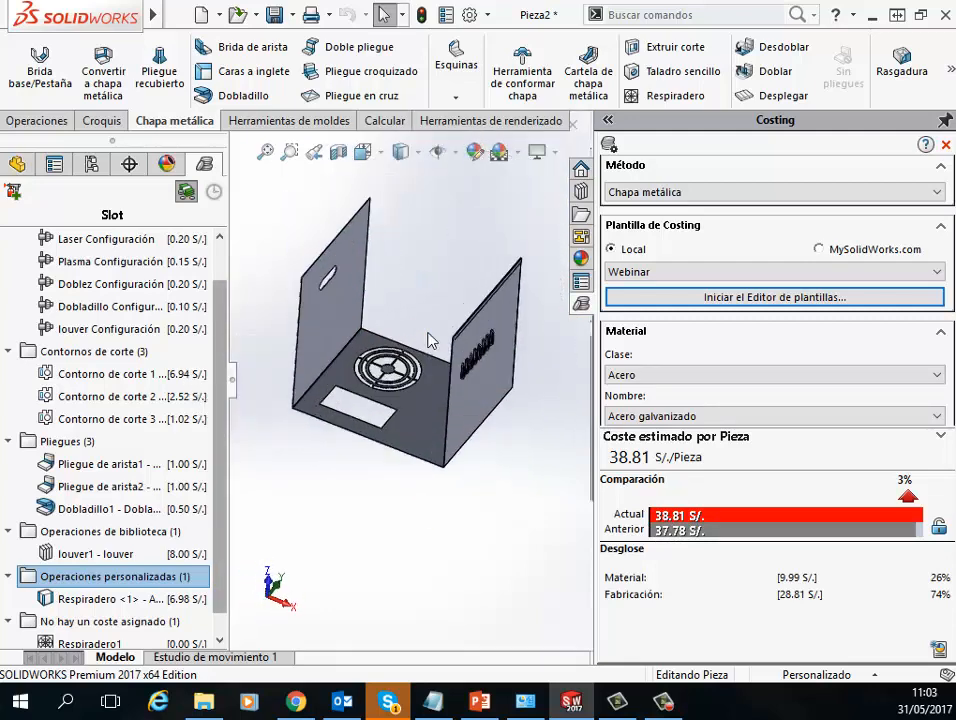
left_click_drag(221, 319, 223, 282)
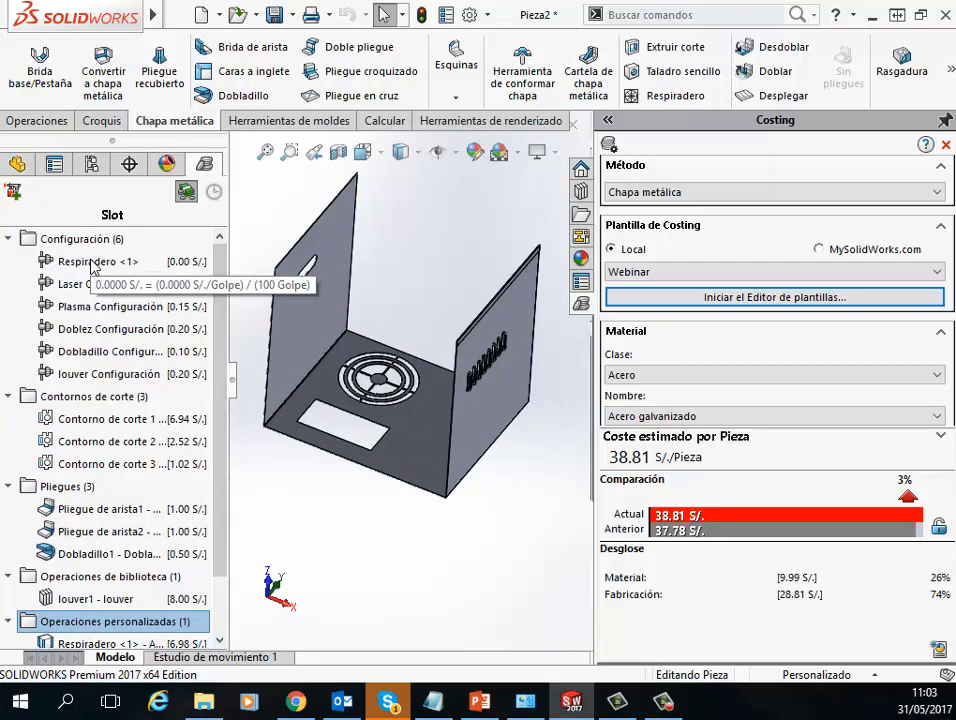
left_click(100, 285)
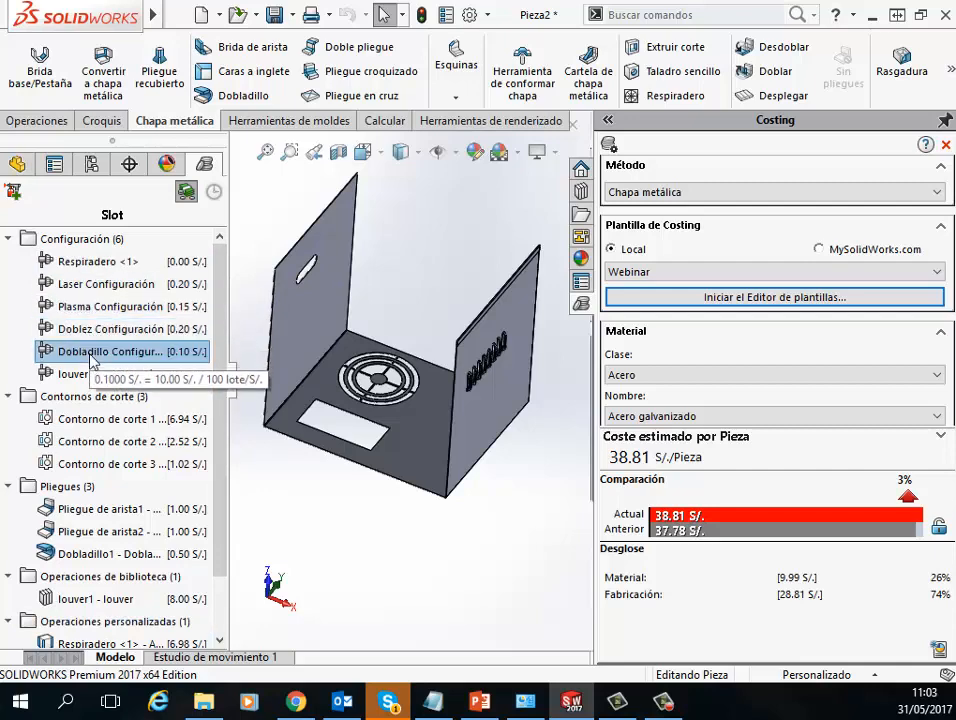
- Rename the first cut contour, the part's outer outline, as Exteior
left_click(104, 421)
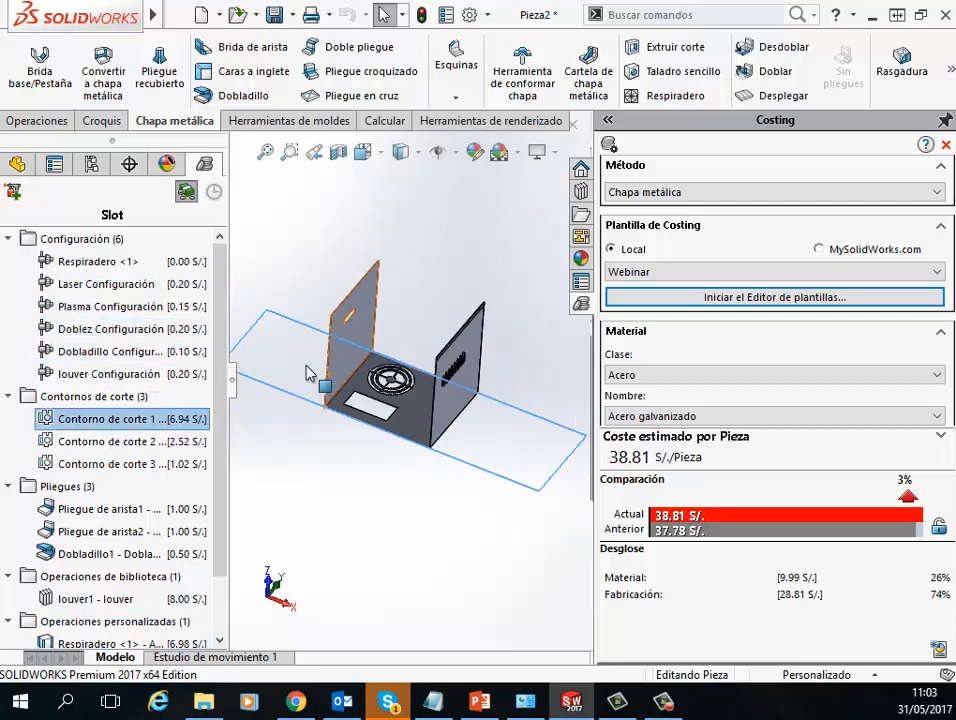
left_click(87, 421)
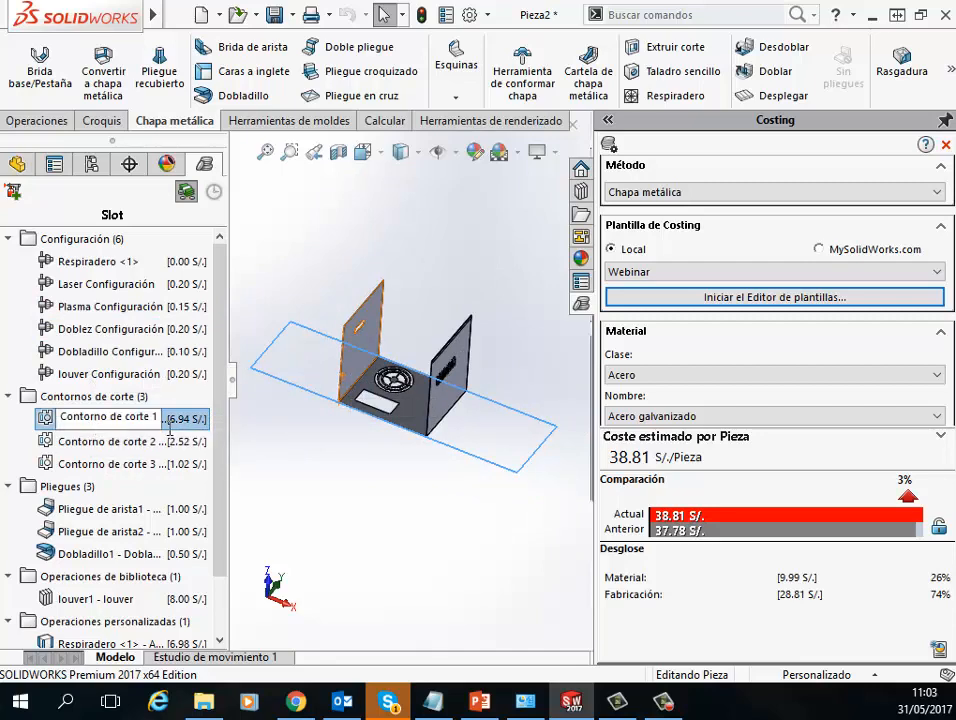
left_click_drag(165, 421, 9, 420)
type("Re")
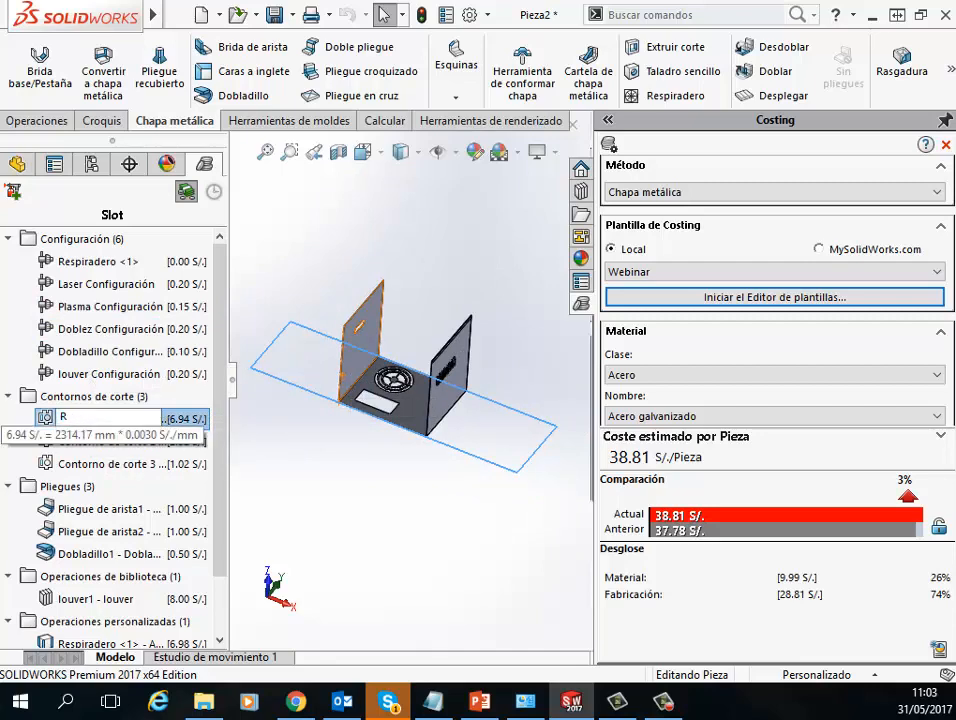
key("BackSpace")
type("Ec")
type("terior")
key("Return")
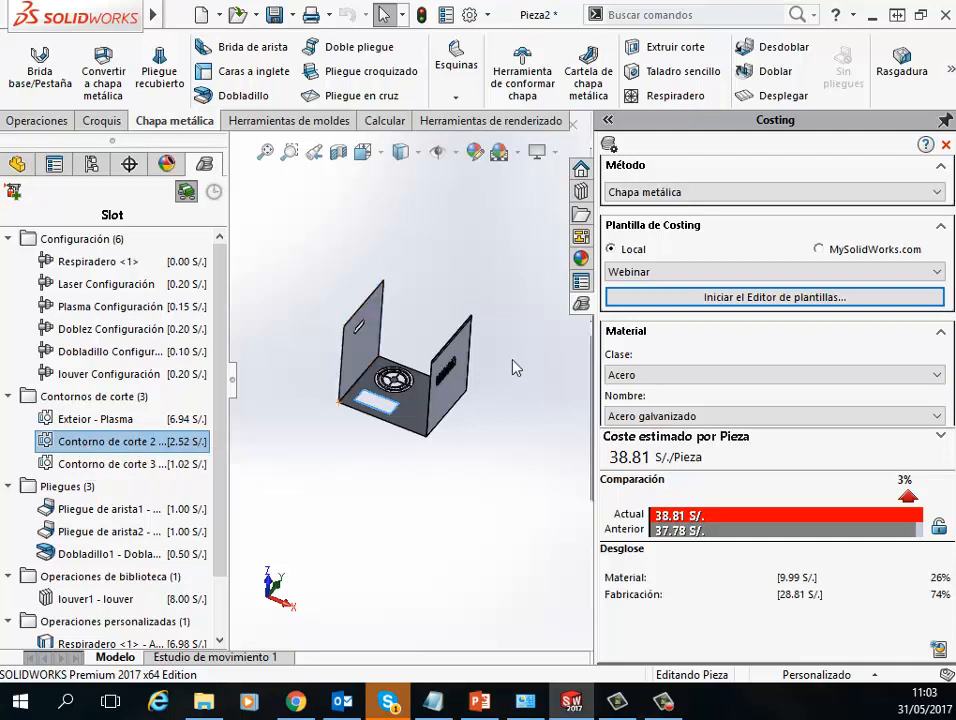
scroll(458, 372, "down", 3)
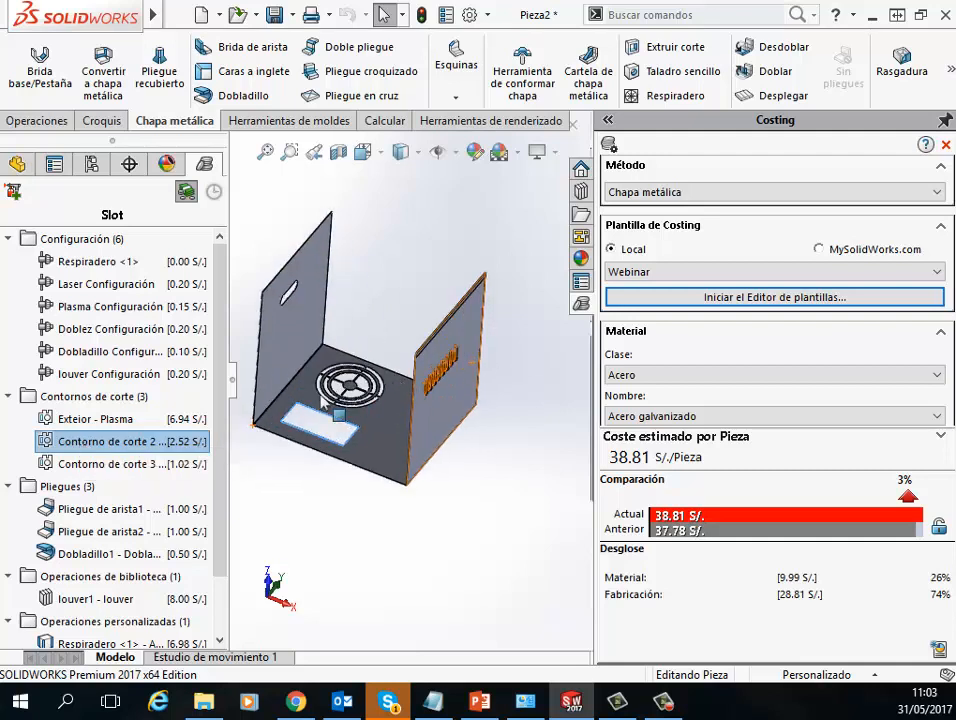
- Rename the second cut contour, the rectangular opening in the base, as Rect. Interior
left_click(80, 448)
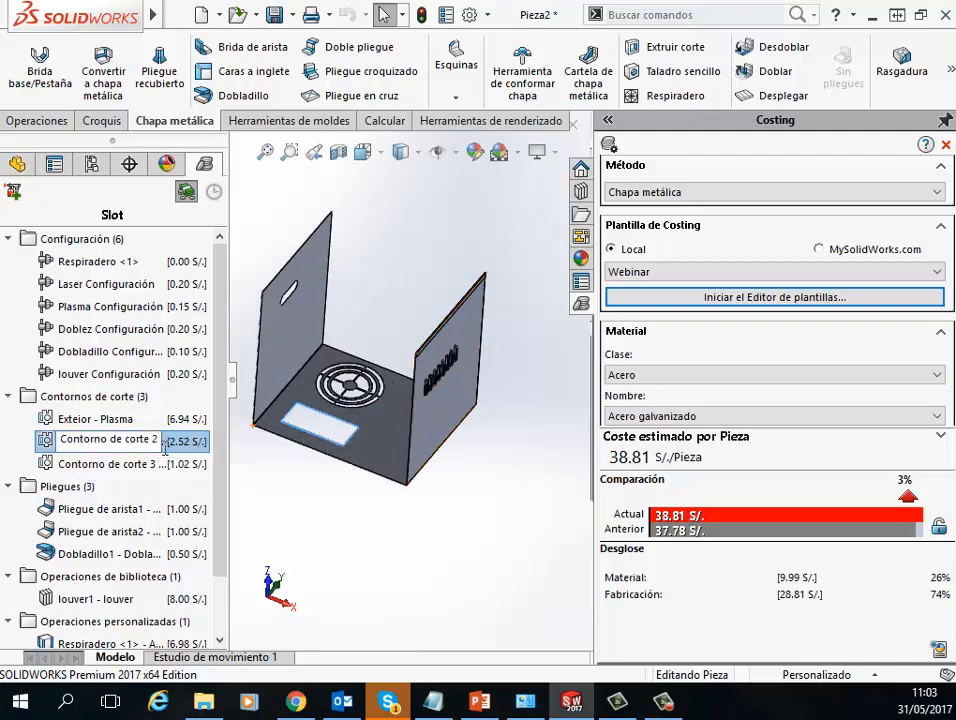
left_click_drag(163, 448, 12, 446)
type("Rect. Inte")
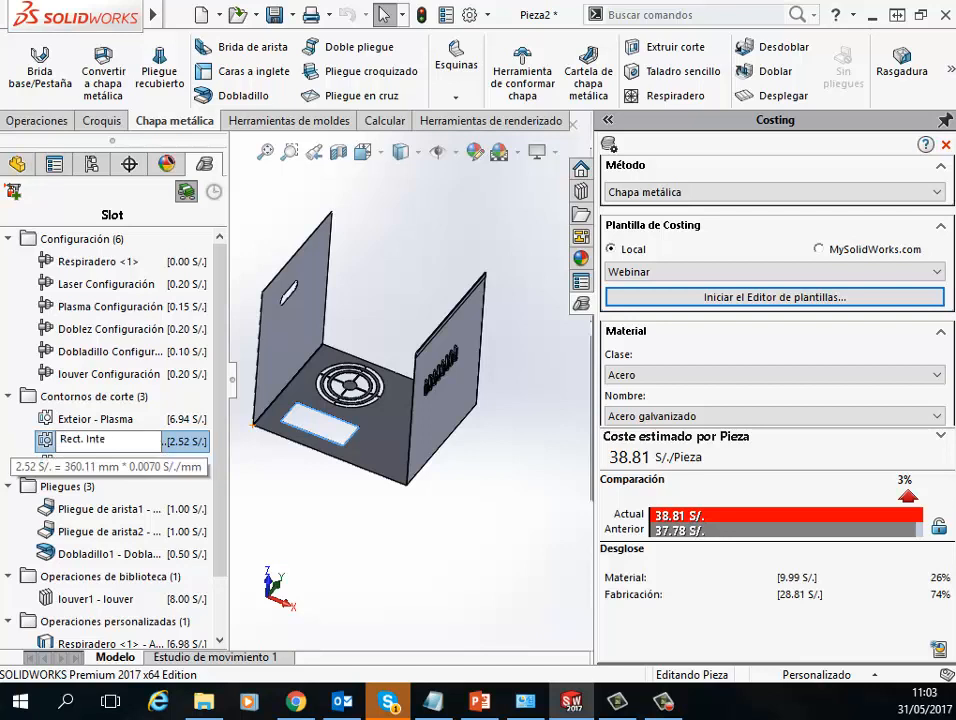
type("rior - Laser")
key("Return")
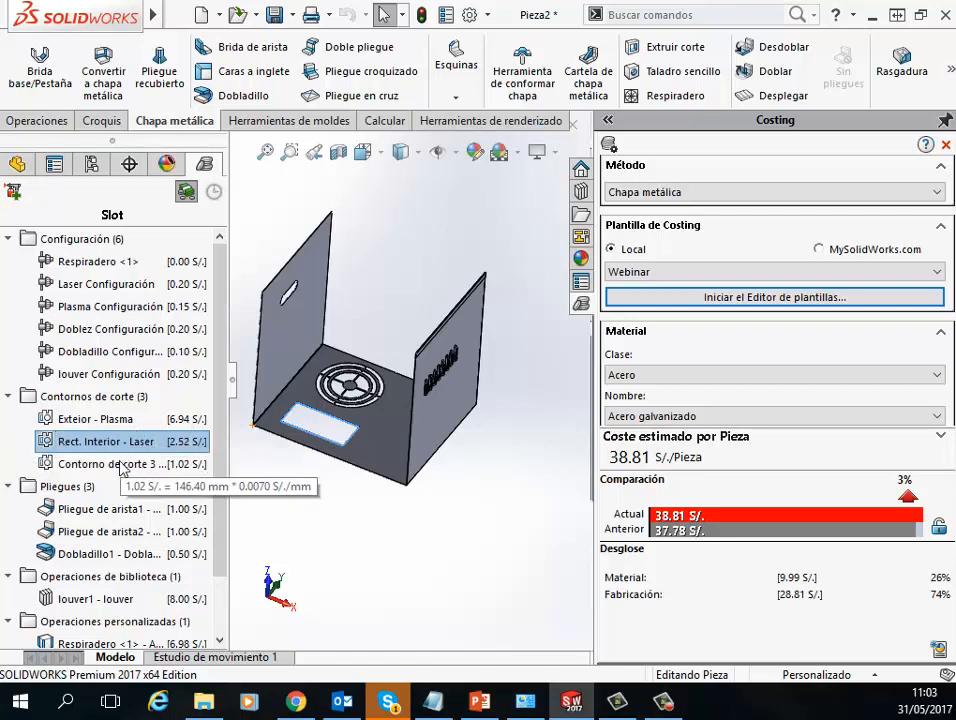
- Rename the third cut contour, the slot in the flange, as Ranurado
left_click(125, 463)
left_click_drag(158, 463, 45, 478)
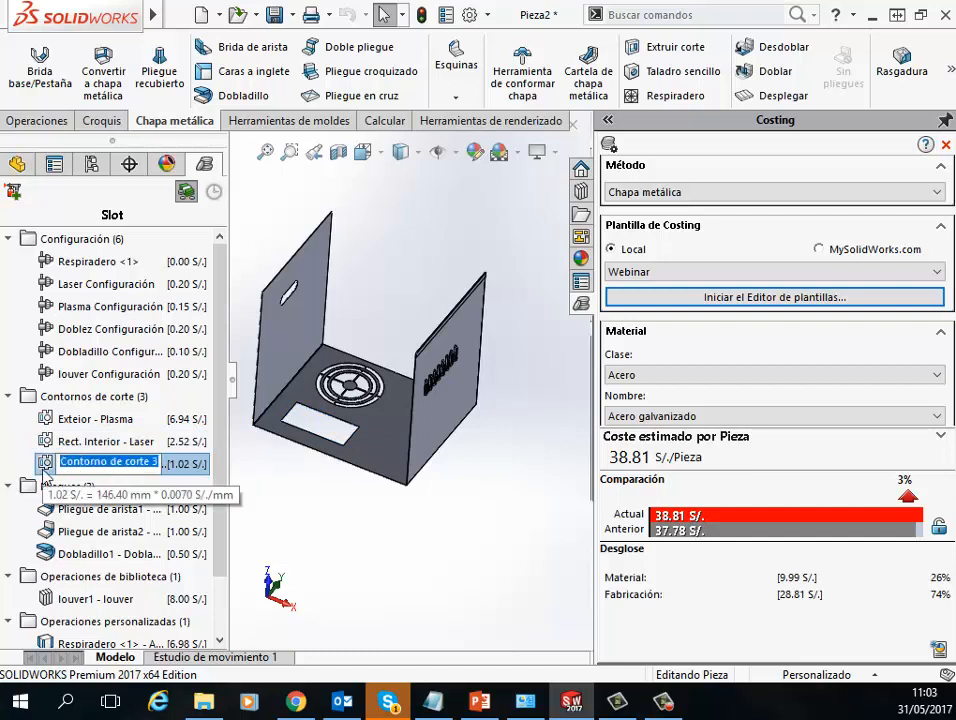
scroll(478, 337, "up", 4)
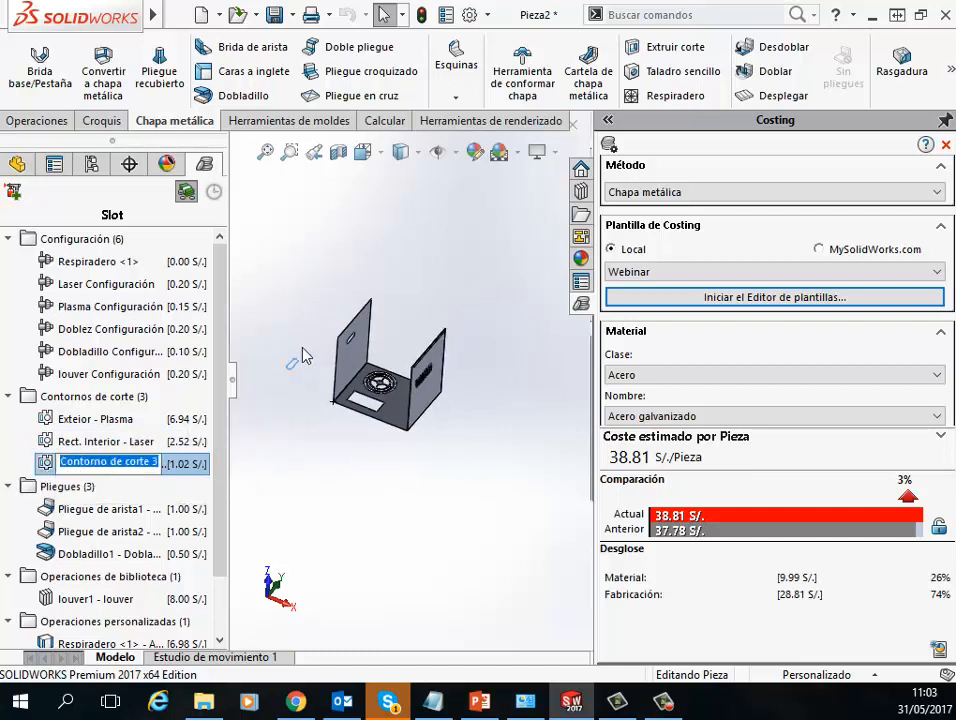
scroll(300, 350, "down", 4)
type("Ranurado")
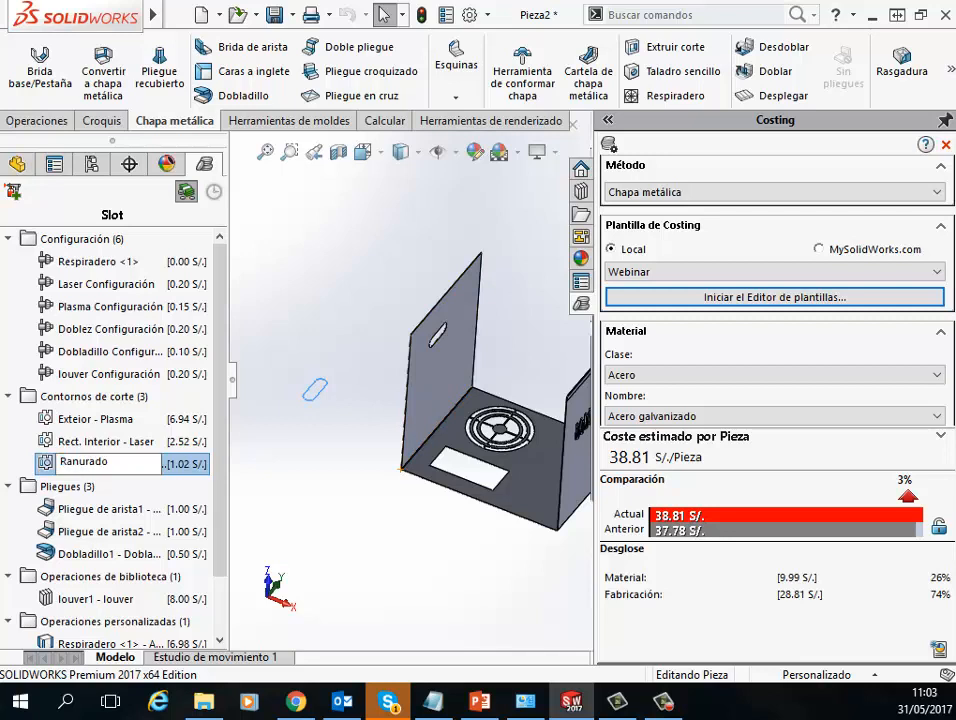
key("Return")
left_click(348, 384)
- Review the costs of the hem, the louvers and the circular vent against the features they represent on the part
scroll(368, 430, "up", 4)
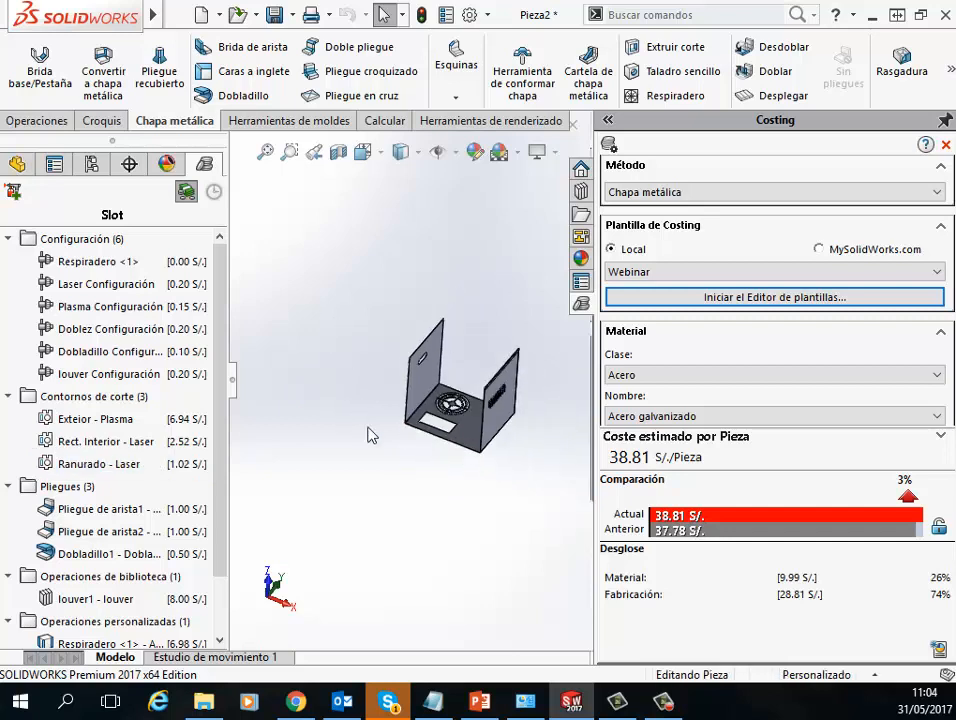
scroll(455, 370, "down", 4)
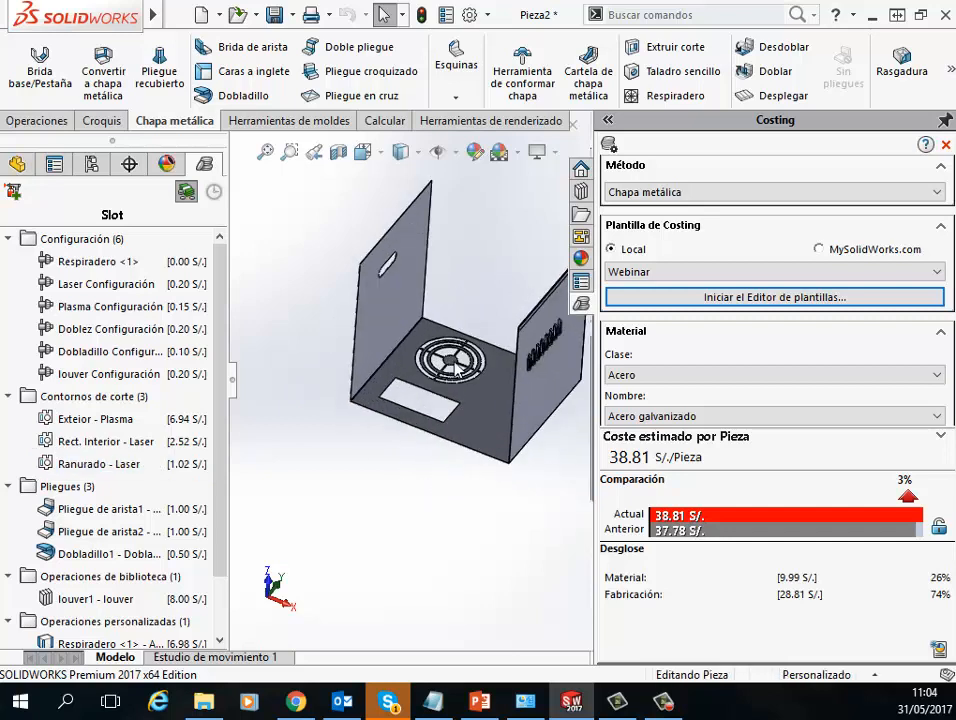
scroll(540, 340, "down", 4)
left_click(95, 553)
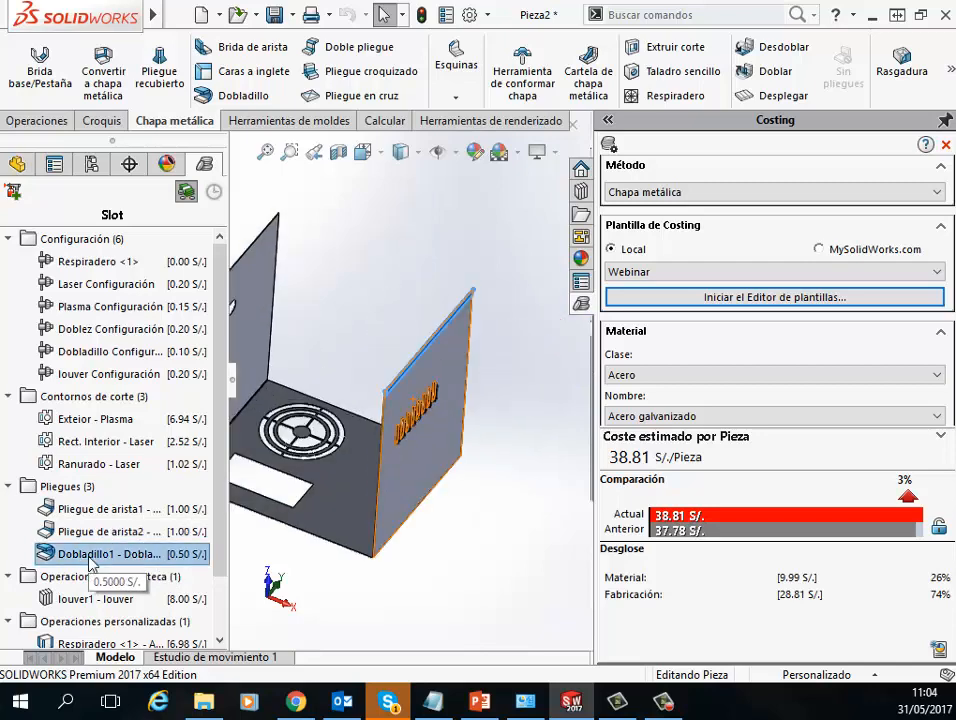
scroll(100, 500, "down", 1)
left_click(95, 531)
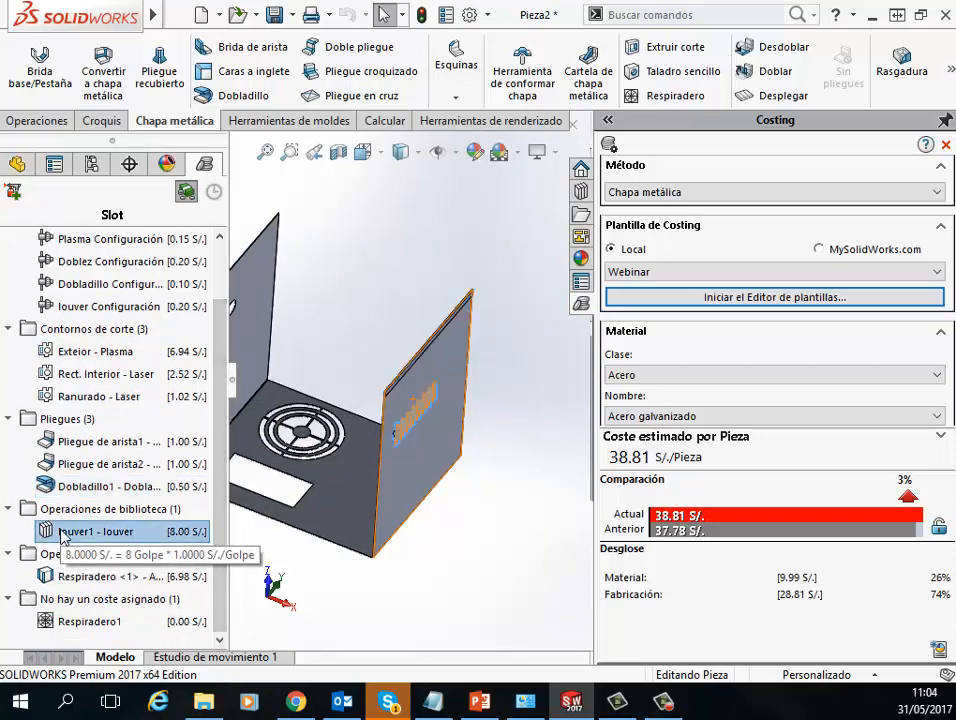
left_click(112, 577)
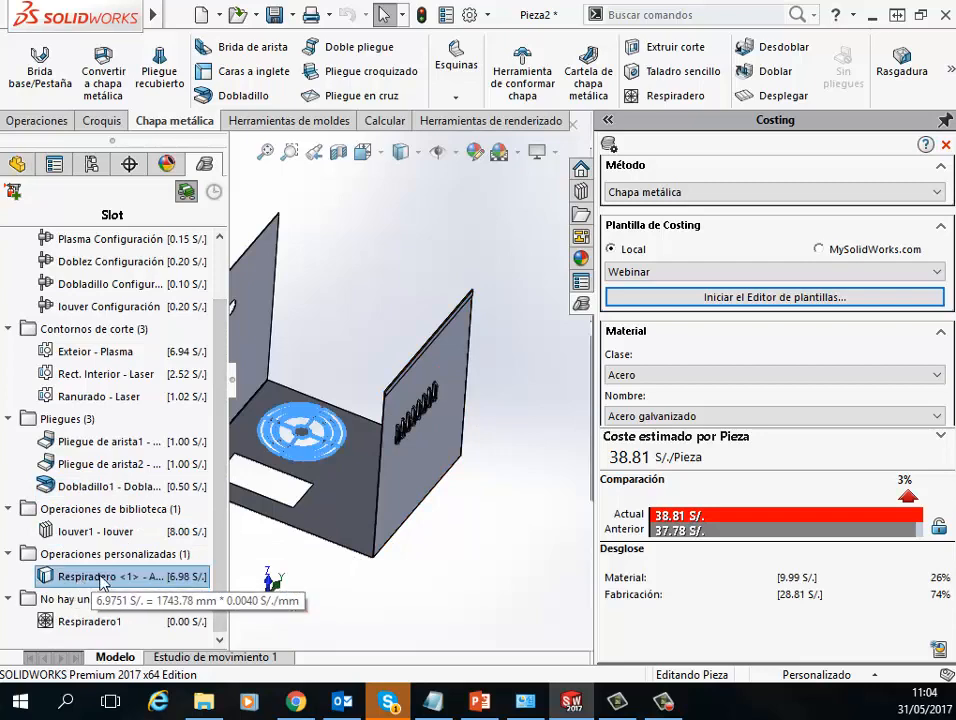
scroll(347, 458, "up", 3)
mouse_move(347, 458)
middle_mouse_down()
mouse_move(360, 340)
mouse_move(342, 468)
middle_mouse_up()
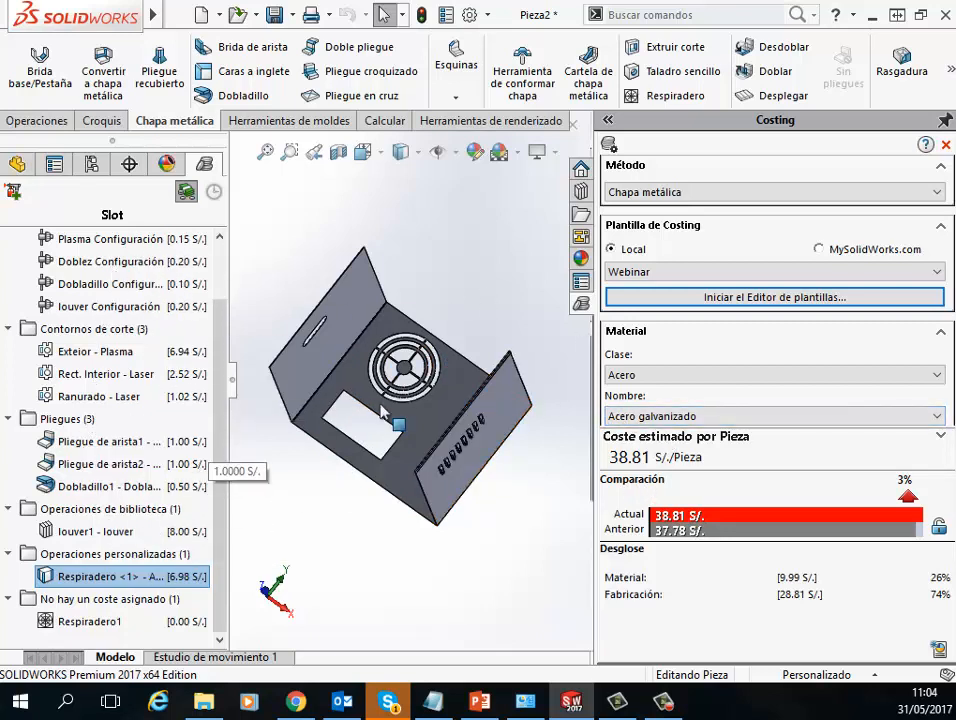
middle_click_drag(390, 436, 412, 370)
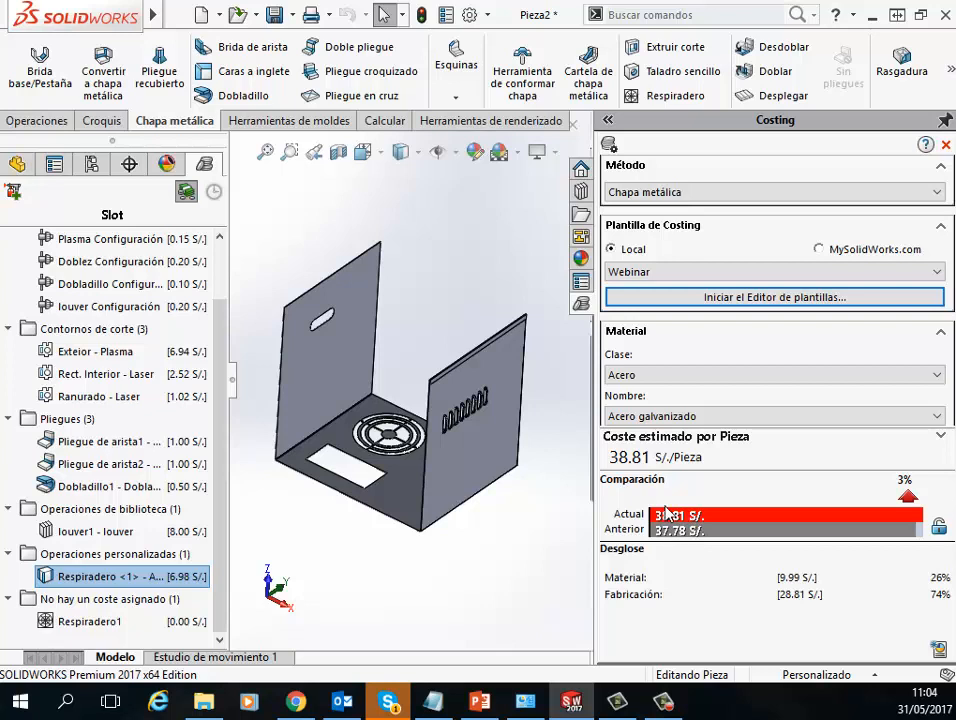
scroll(549, 483, "up", 5)
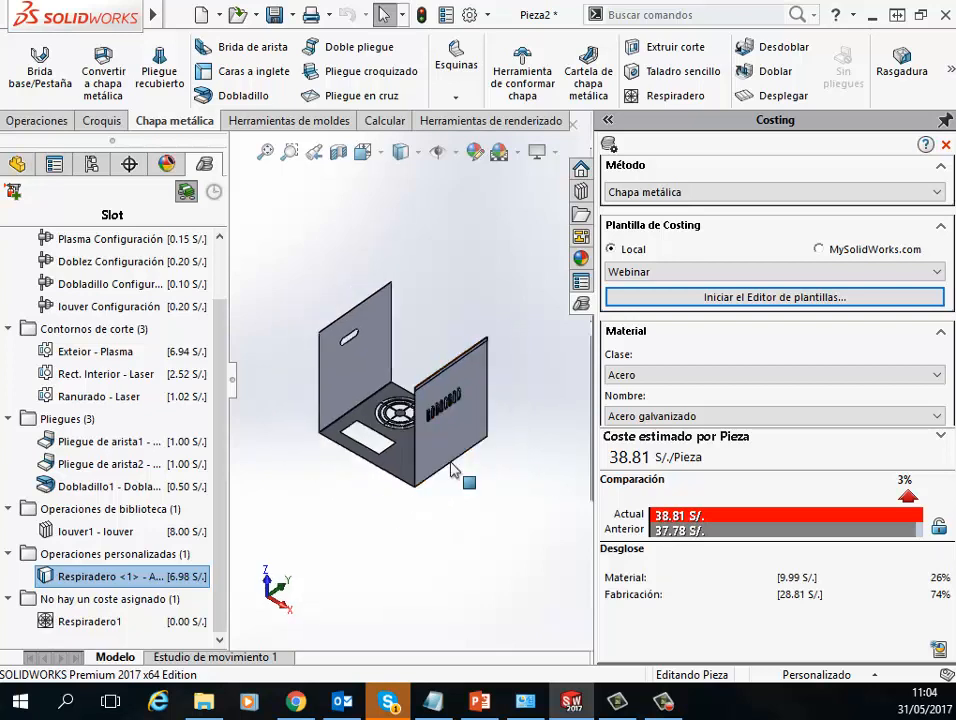
scroll(420, 385, "down", 5)
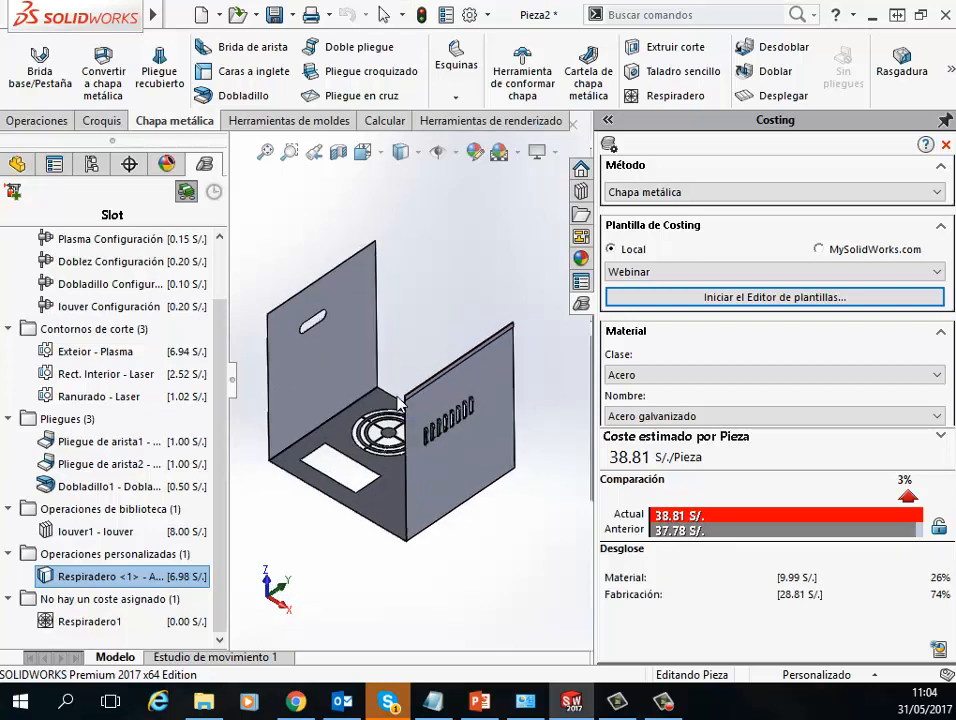
- Collapse the cost breakdown tree and inspect the whole sheet metal part
left_click(234, 380)
scroll(356, 408, "down", 3)
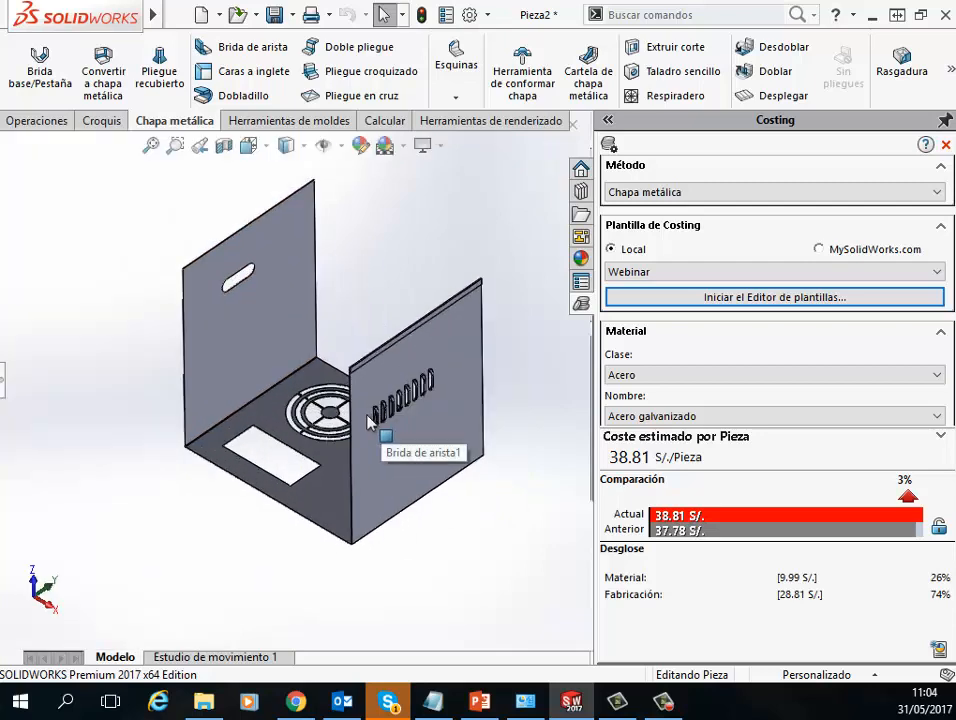
scroll(320, 427, "up", 3)
middle_click_drag(320, 427, 341, 447)
middle_click_drag(380, 327, 368, 294)
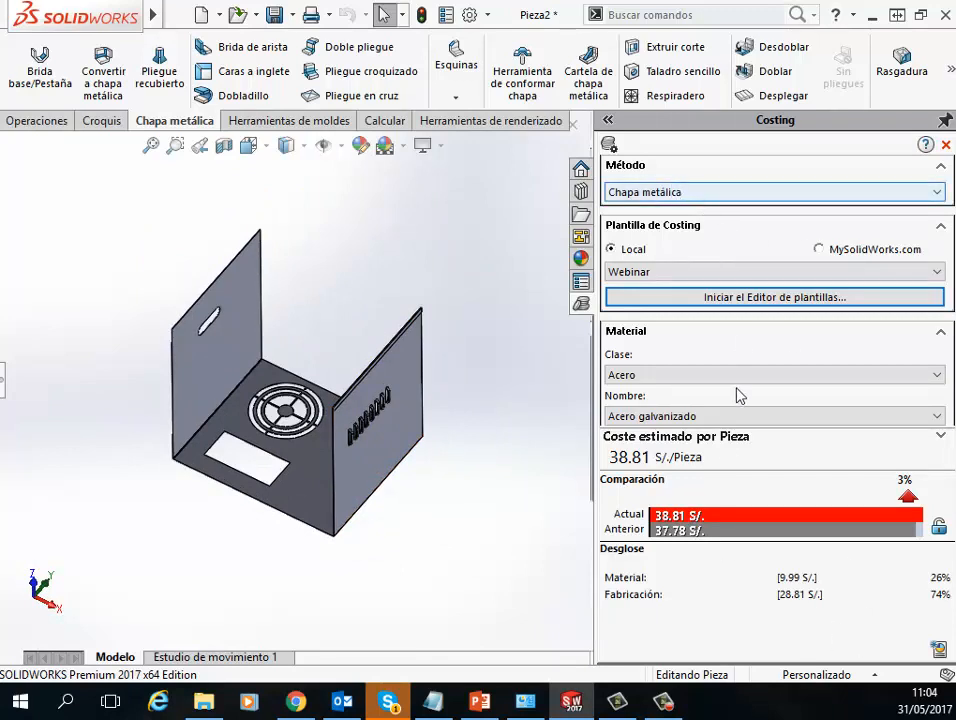
- Open the options for publishing a Costing report of the part
left_click(939, 652)
left_click(938, 651)
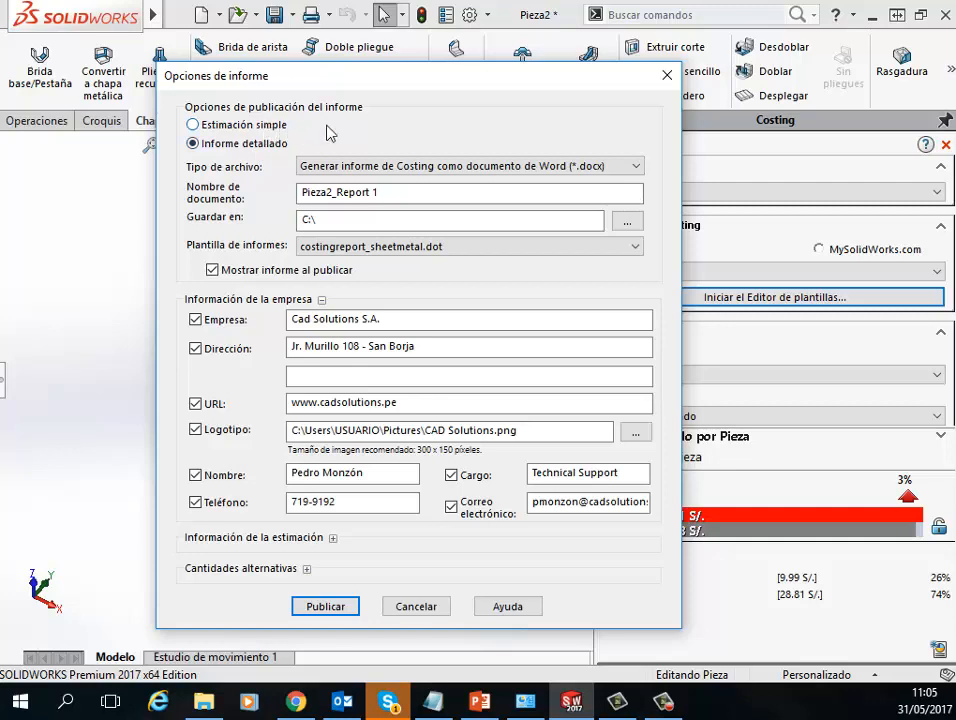
left_click_drag(367, 81, 279, 88)
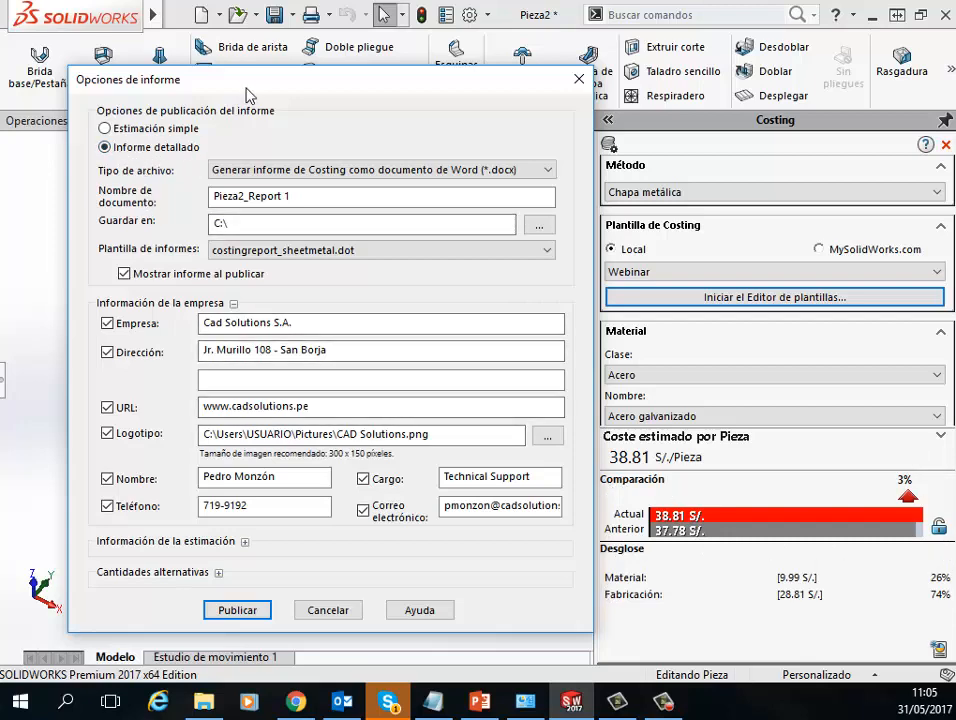
left_click_drag(249, 94, 333, 85)
- Name the report document Informe Webinar
left_click(380, 190)
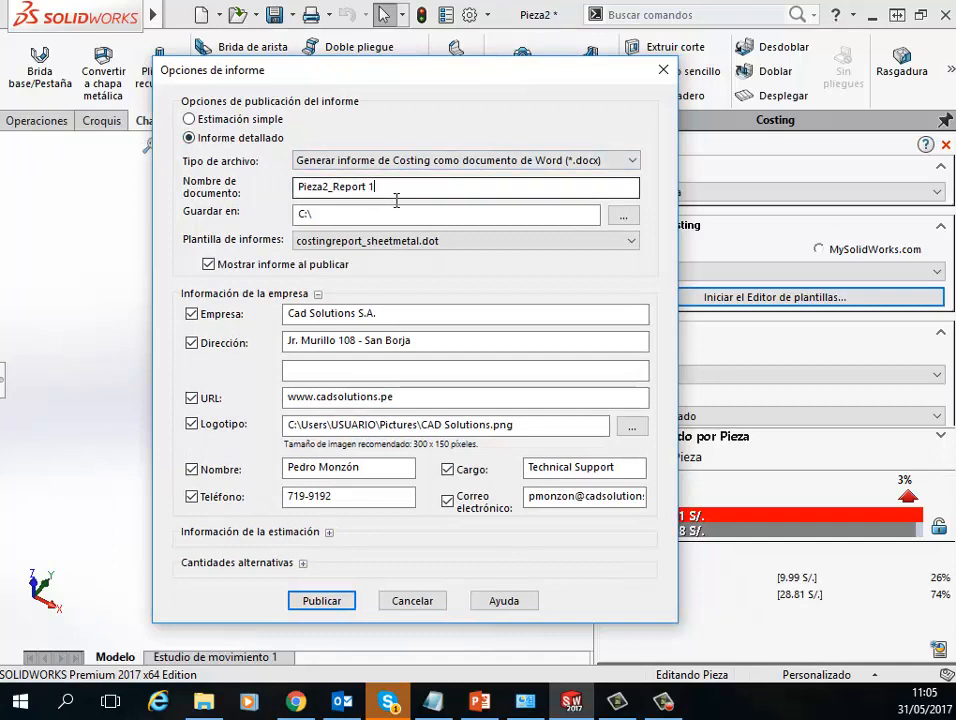
left_click_drag(396, 200, 249, 200)
type("Infor")
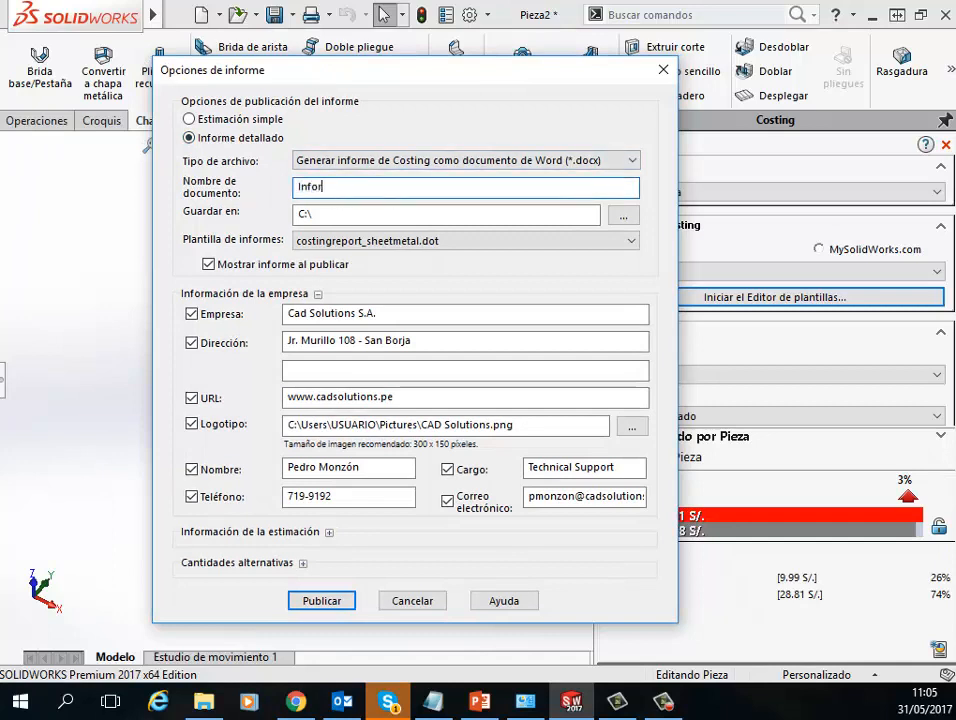
type("me Webinar")
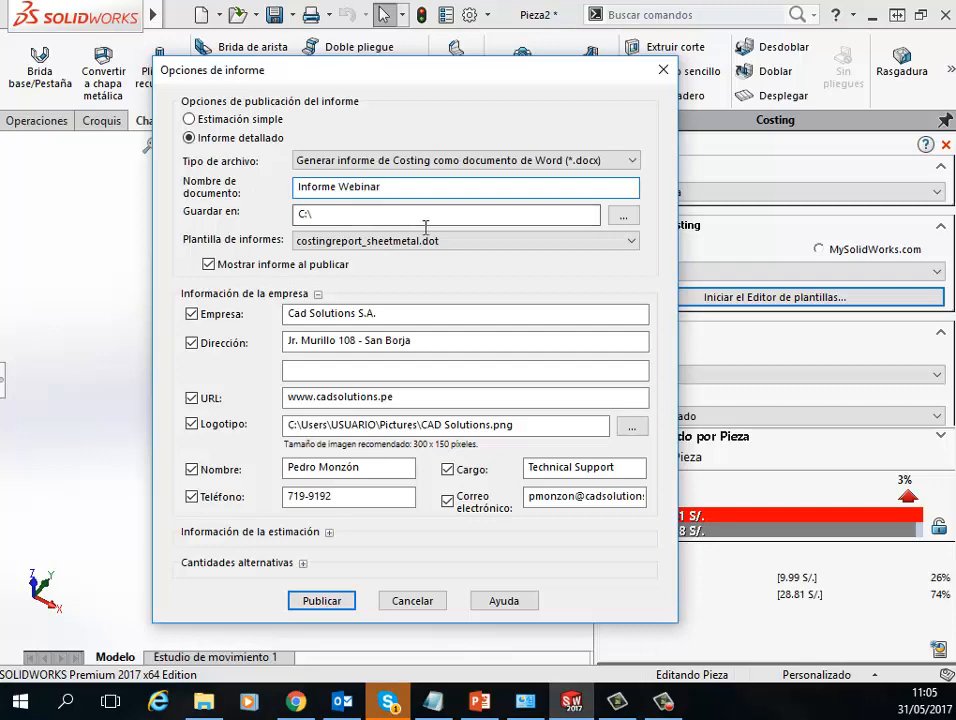
- Set the report's save location to the Desktop folder and its file type to a Word document (*.docx)
left_click(623, 216)
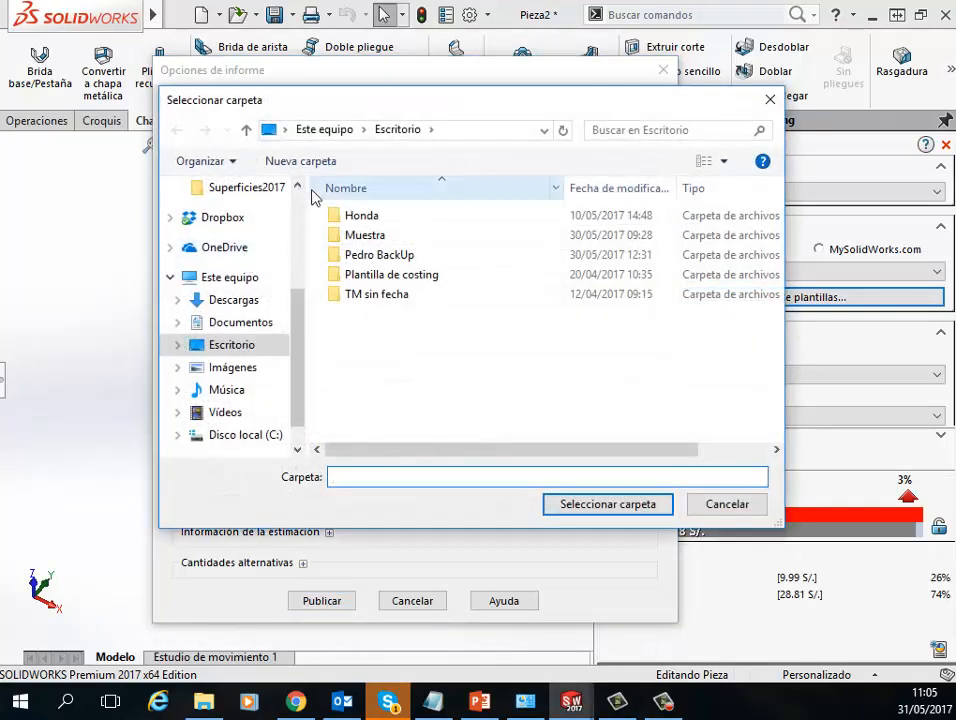
scroll(228, 238, "up", 3)
left_click(228, 226)
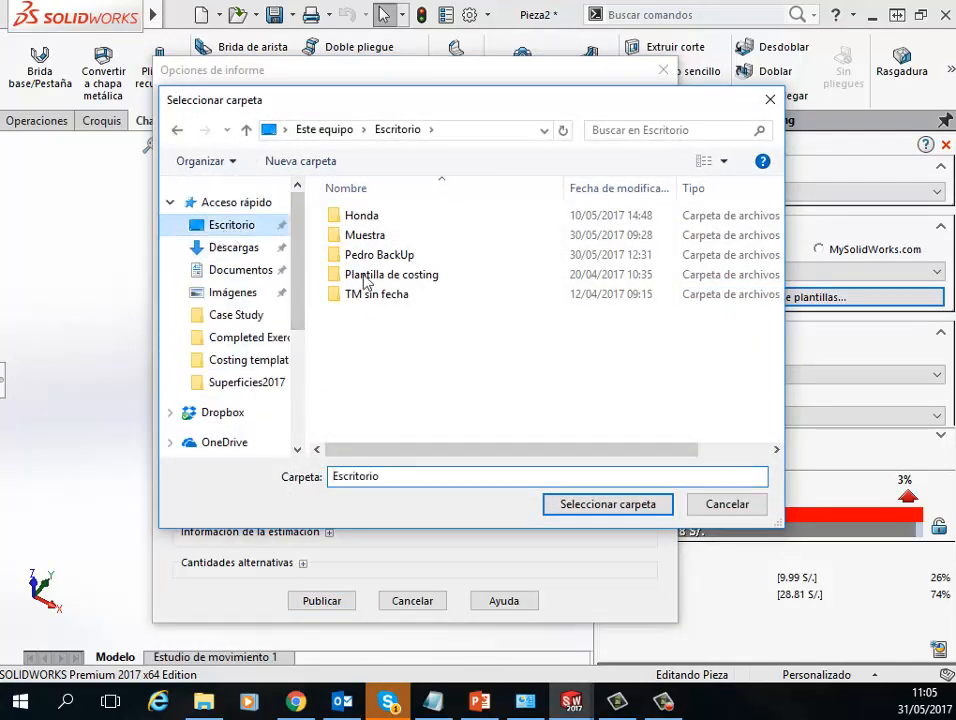
left_click(606, 504)
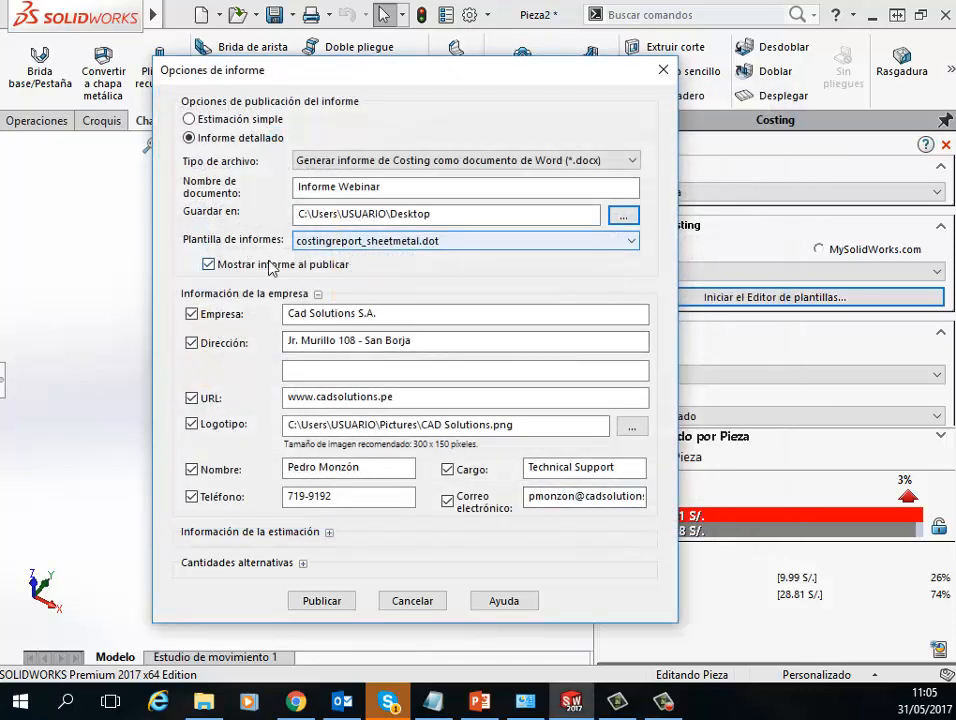
left_click(365, 161)
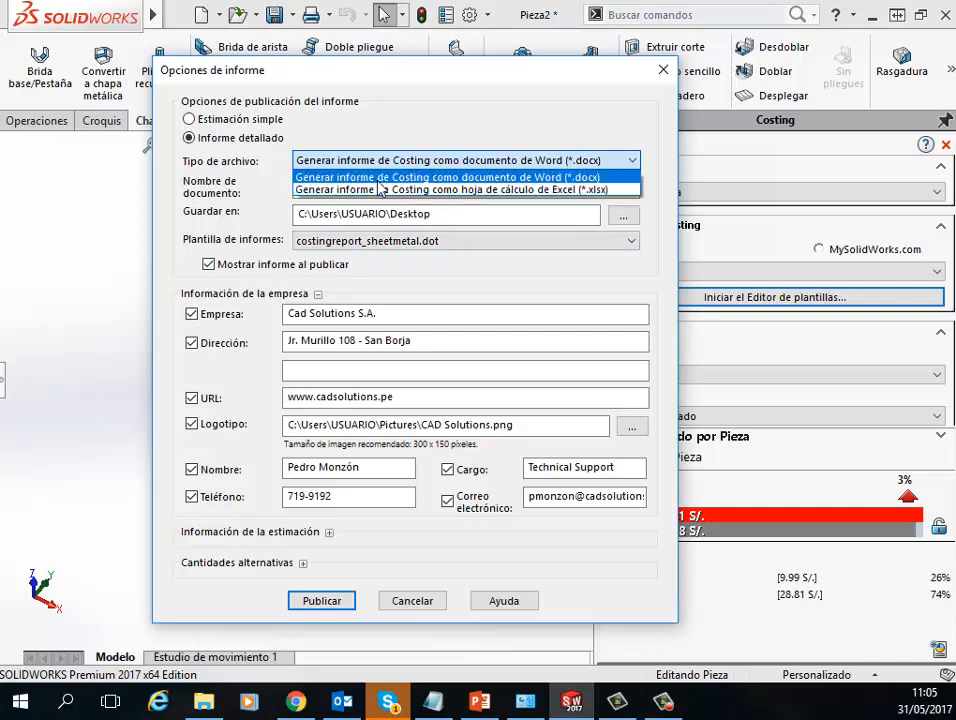
left_click(380, 180)
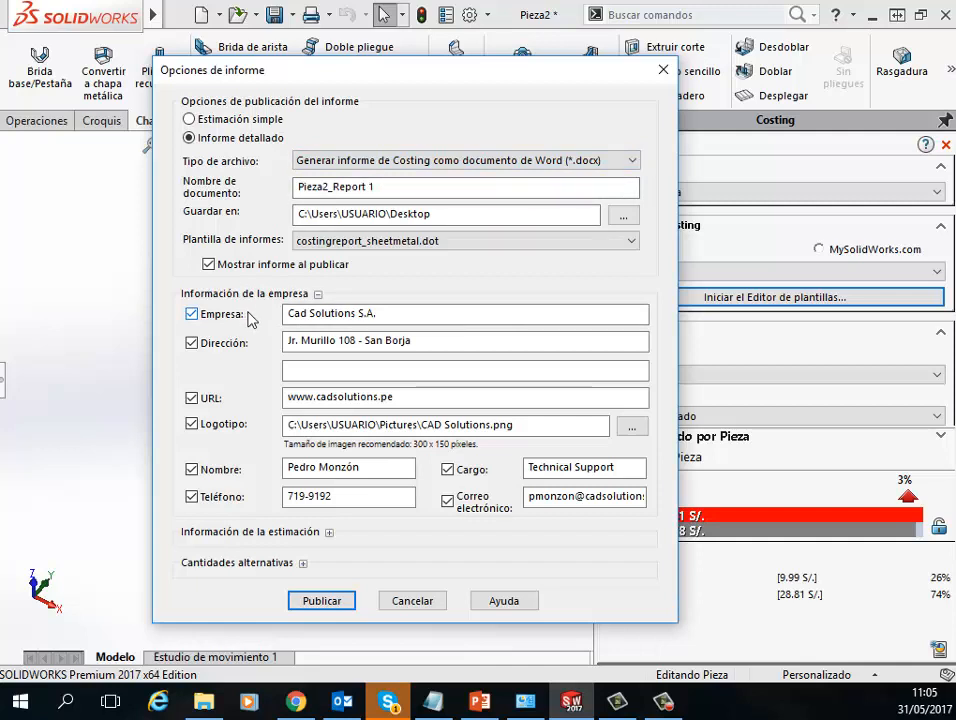
- Review the company name, address, URL and contact person's details that the report will include
left_click_drag(402, 326, 289, 339)
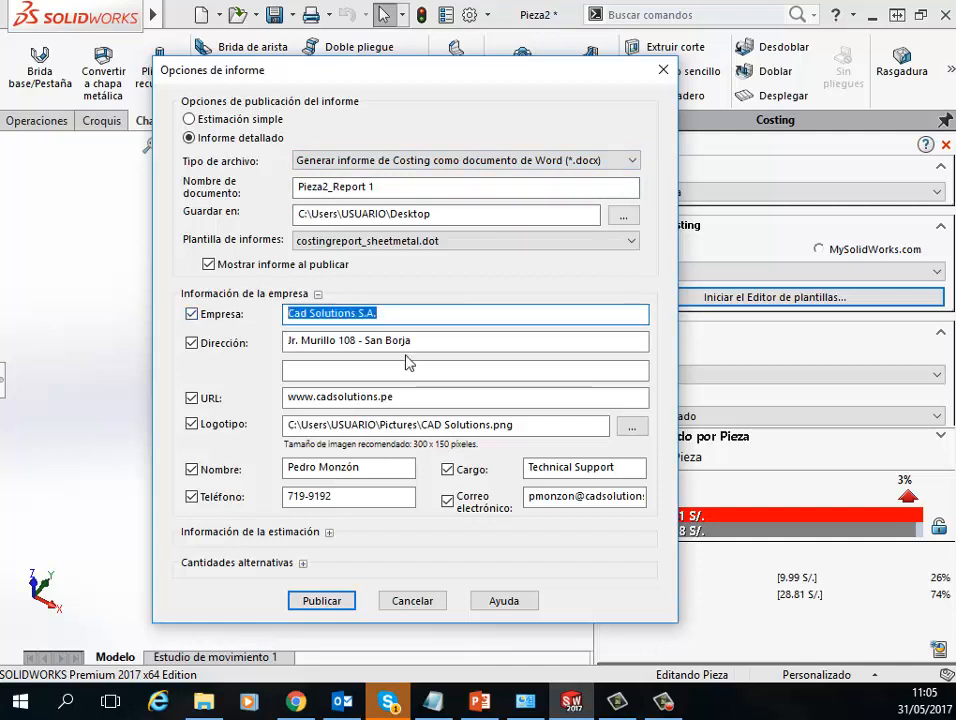
left_click_drag(436, 346, 277, 350)
left_click(427, 403)
left_click_drag(427, 403, 271, 397)
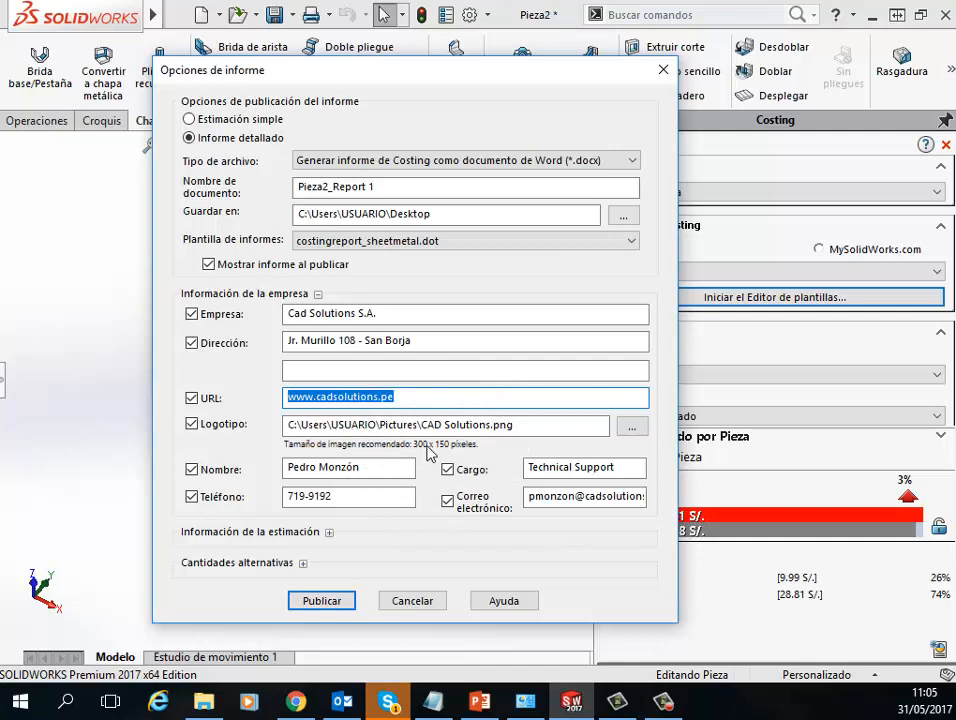
left_click_drag(384, 472, 232, 476)
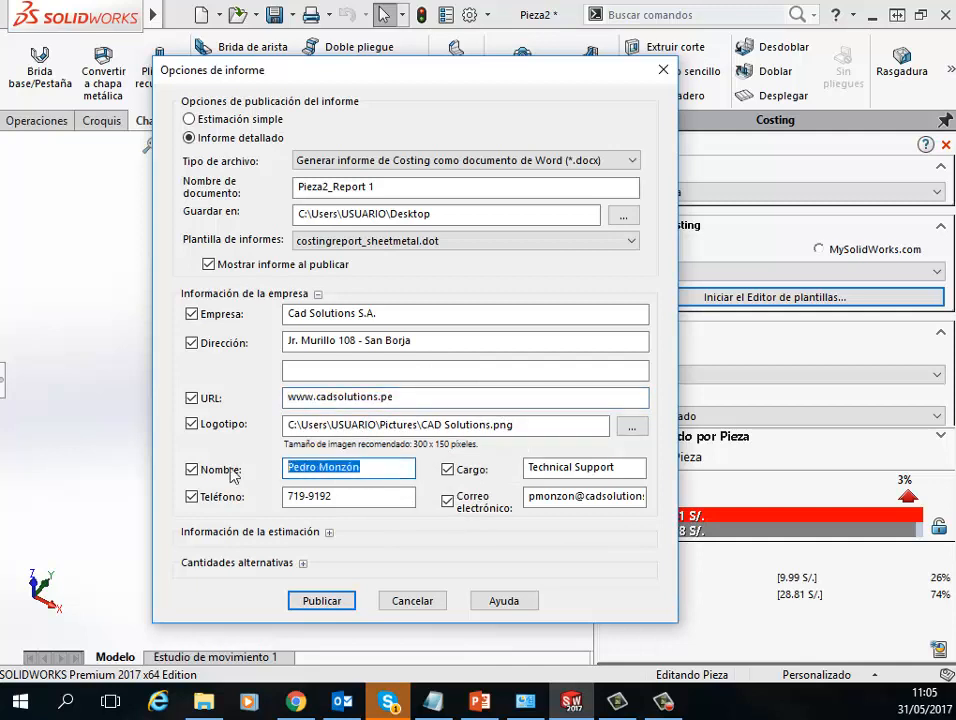
key("Tab")
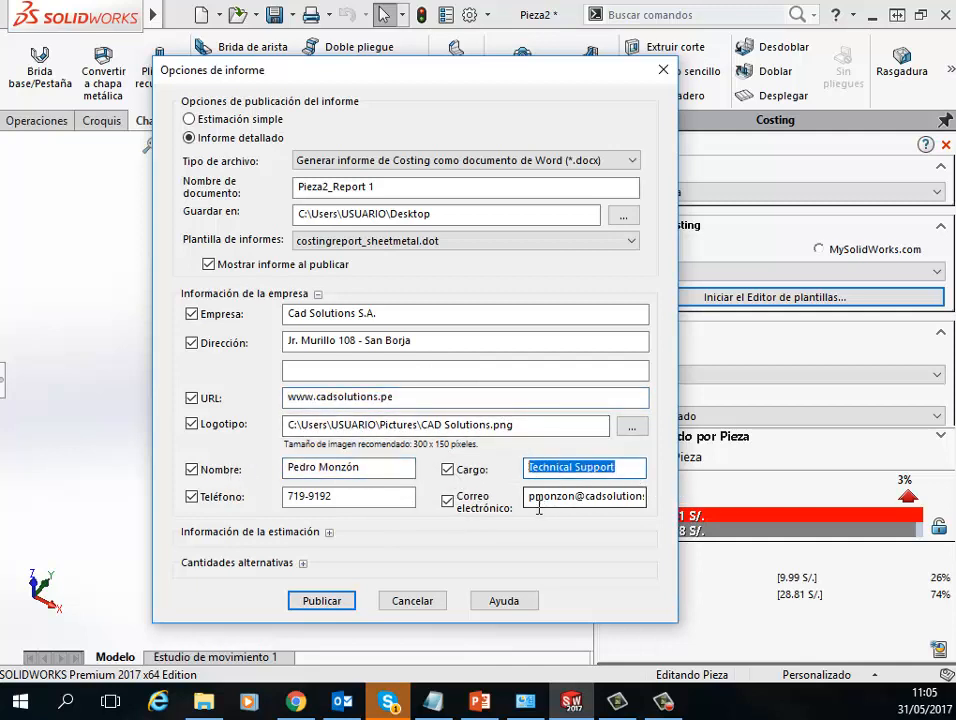
left_click_drag(532, 502, 653, 501)
left_click_drag(346, 504, 267, 505)
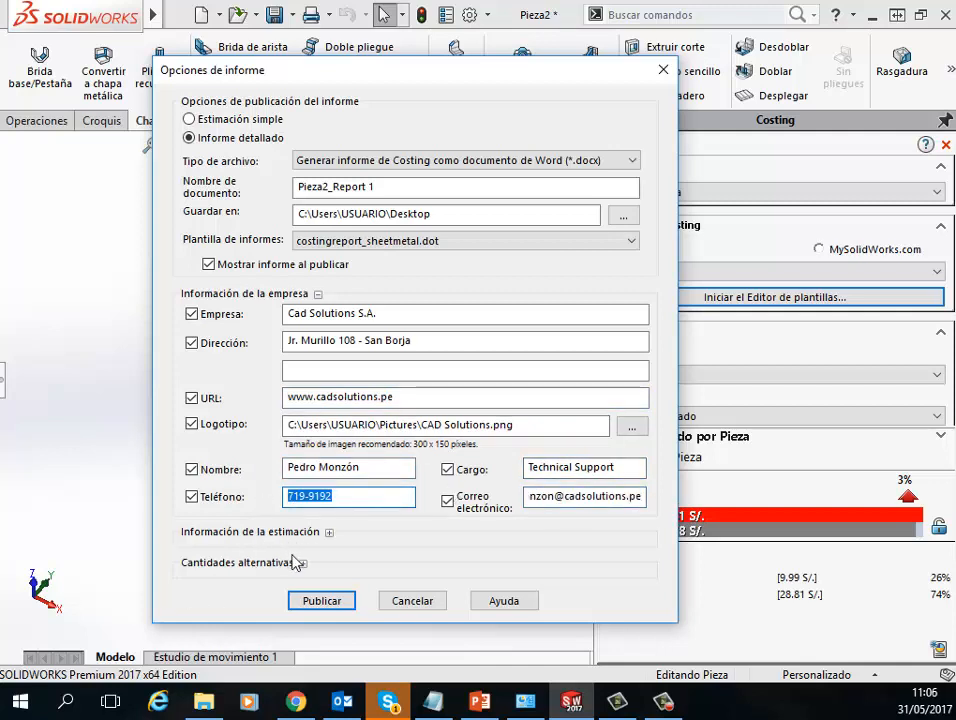
- Publish the detailed Costing report and examine its header and title in the resulting Word document
left_click(316, 602)
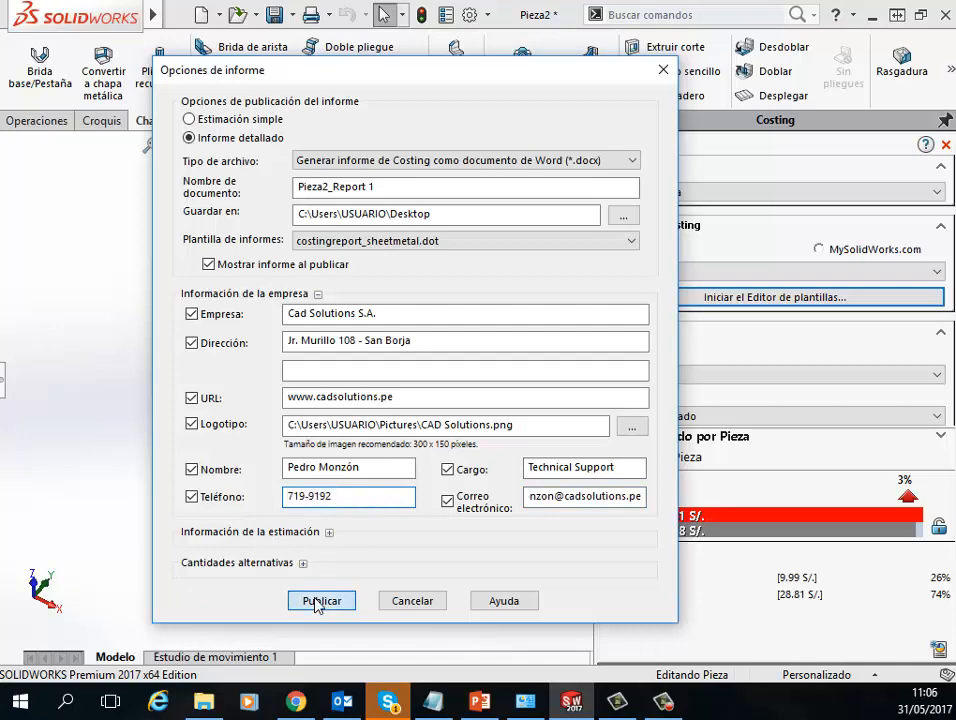
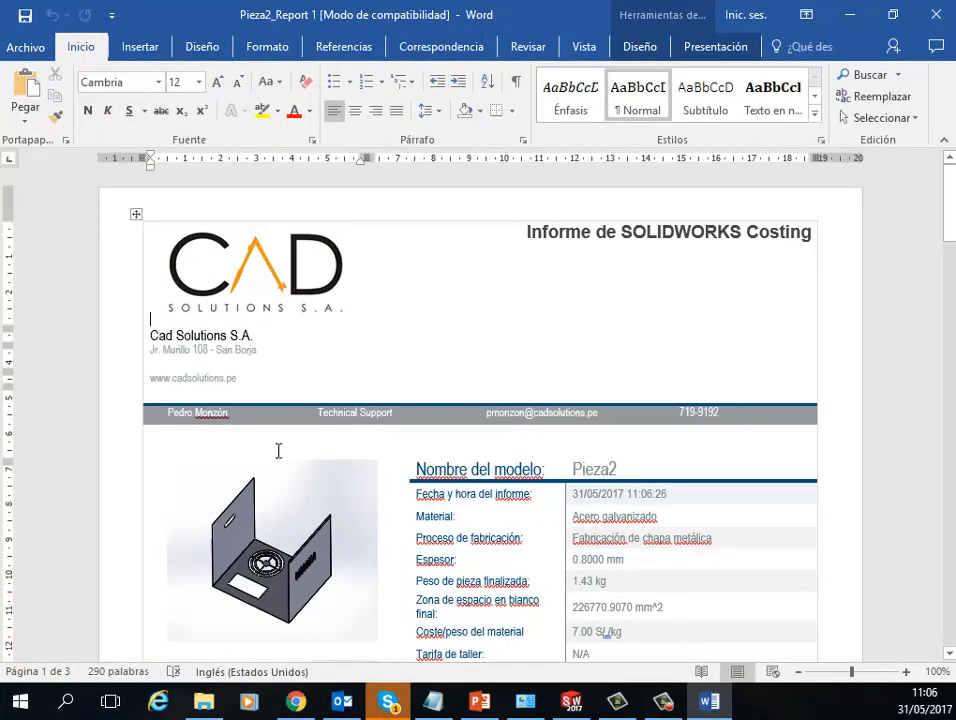
scroll(277, 450, "down", 1)
scroll(374, 260, "up", 1)
left_click_drag(534, 251, 770, 243)
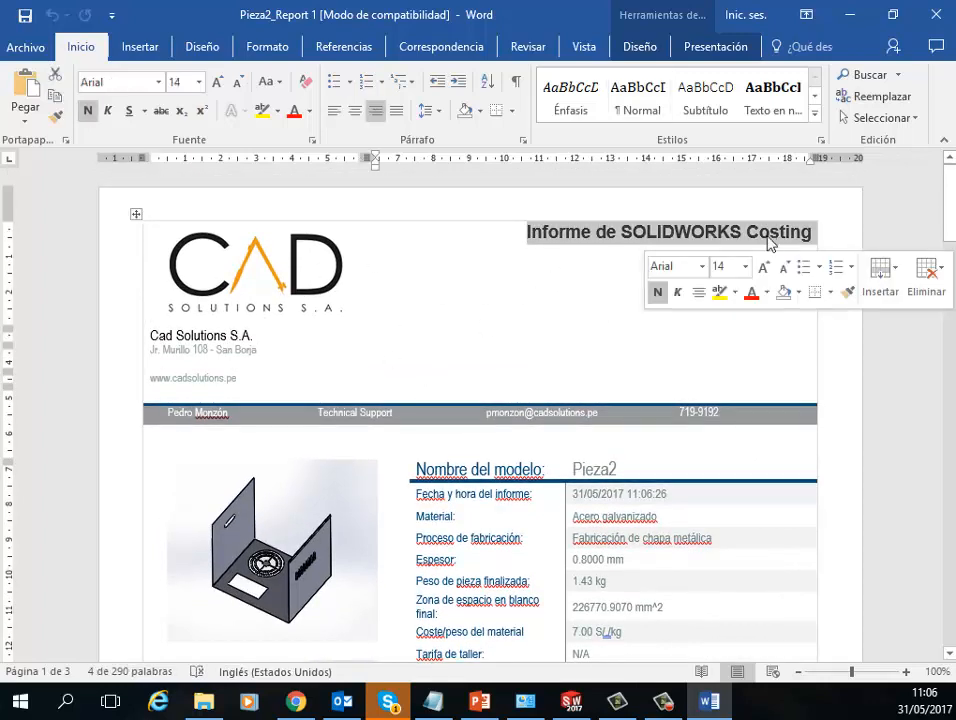
- Replace the report's title text with "Empresa....."
type("Empresa")
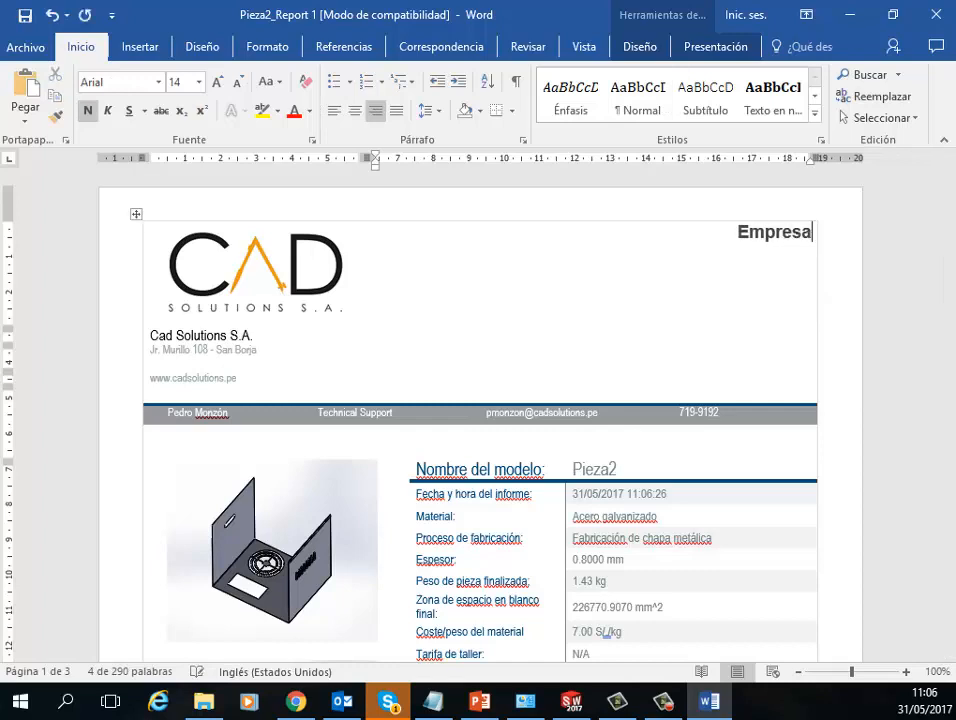
type(".....")
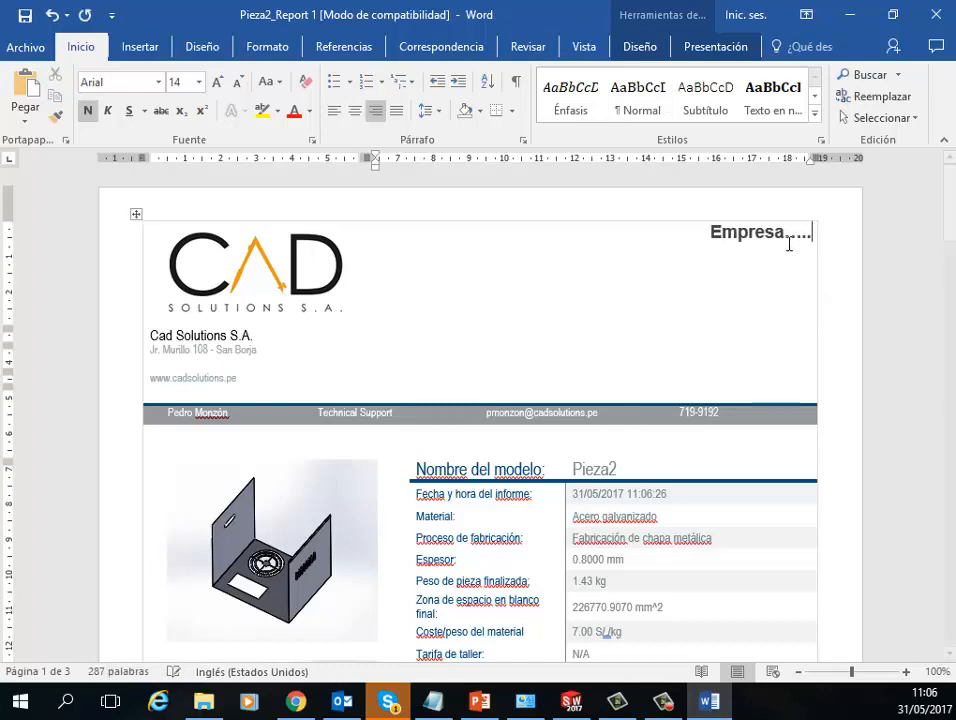
- Review the report's first page: model data, quantities, estimated cost per part, cost comparison and cost breakdown
scroll(556, 363, "down", 5)
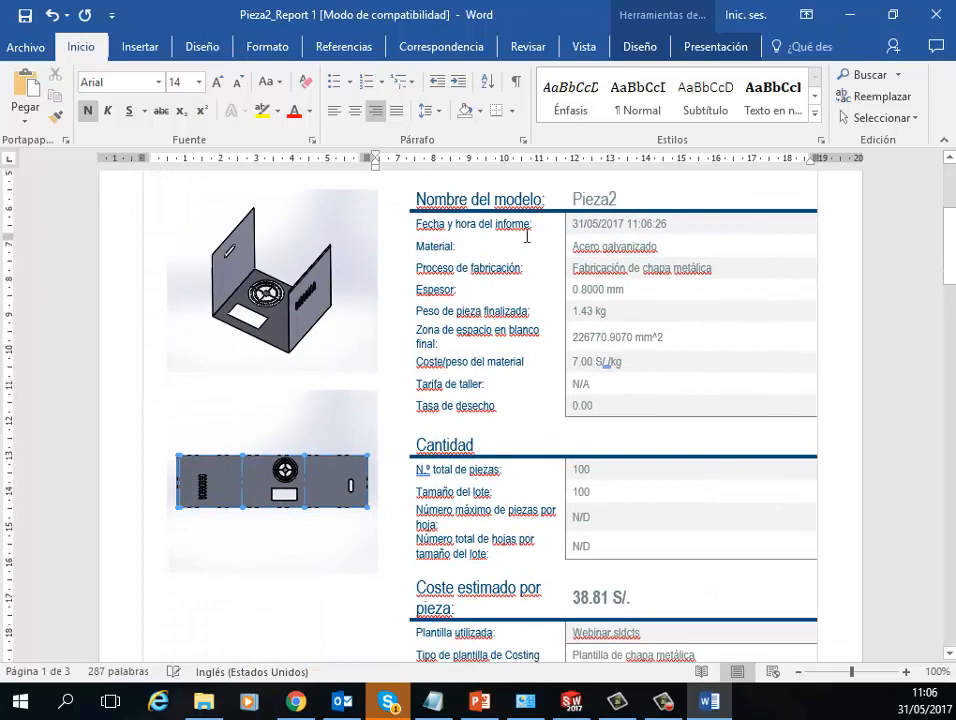
scroll(495, 337, "up", 2)
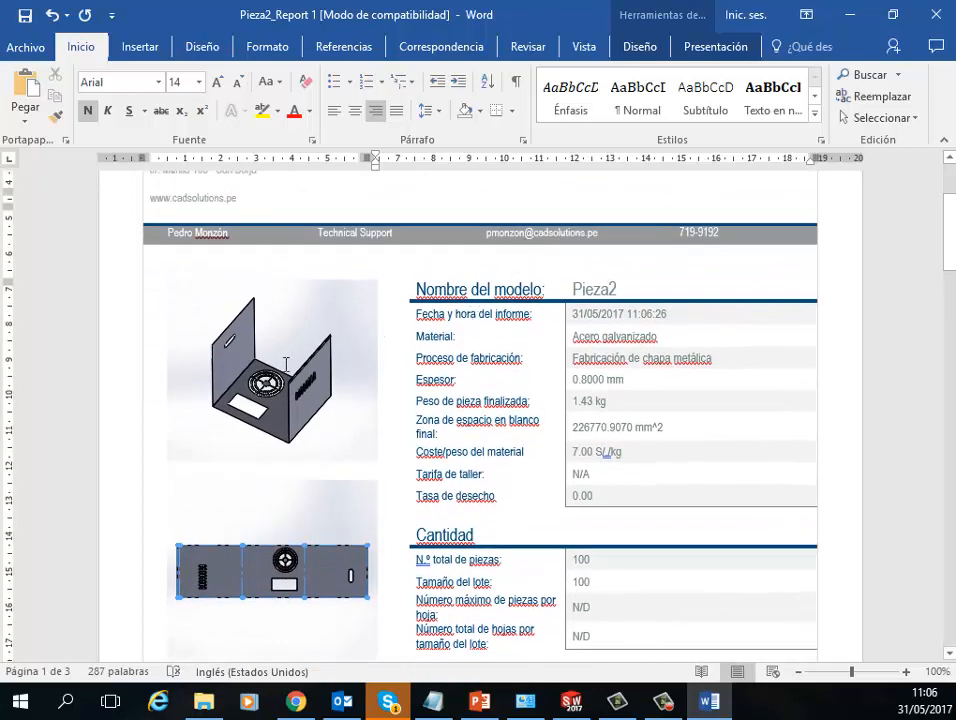
scroll(286, 364, "down", 1)
scroll(284, 362, "up", 1)
scroll(632, 412, "down", 5)
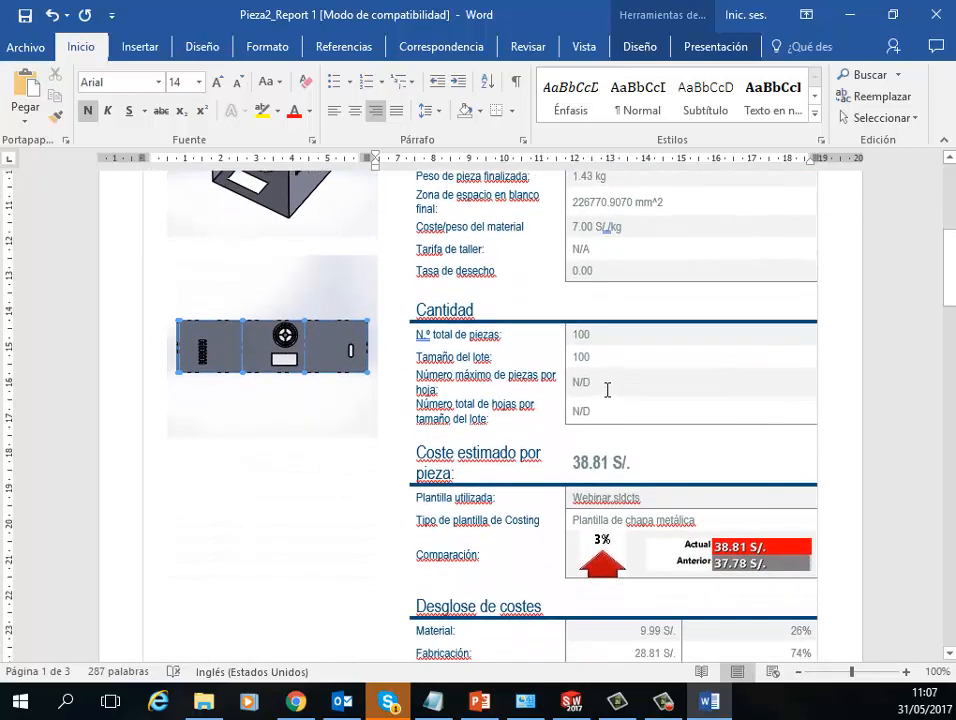
scroll(607, 389, "down", 4)
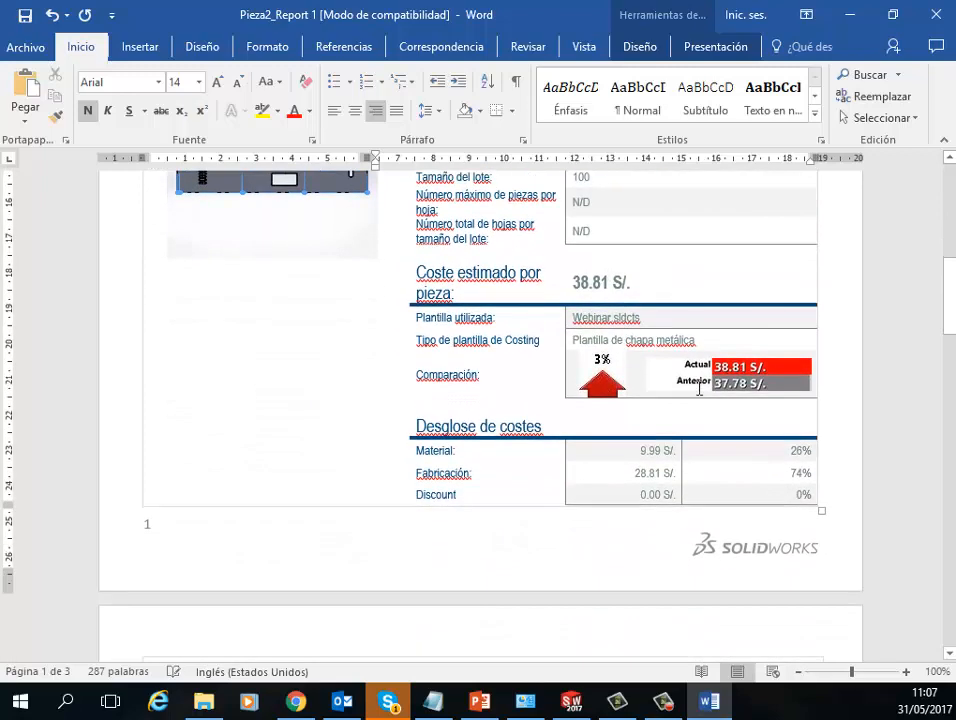
- Examine the manufacturing cost breakdown on page 2, covering the setup costs and the Exteior, Rect. Interior and Ranurado cut contours
scroll(660, 405, "down", 12)
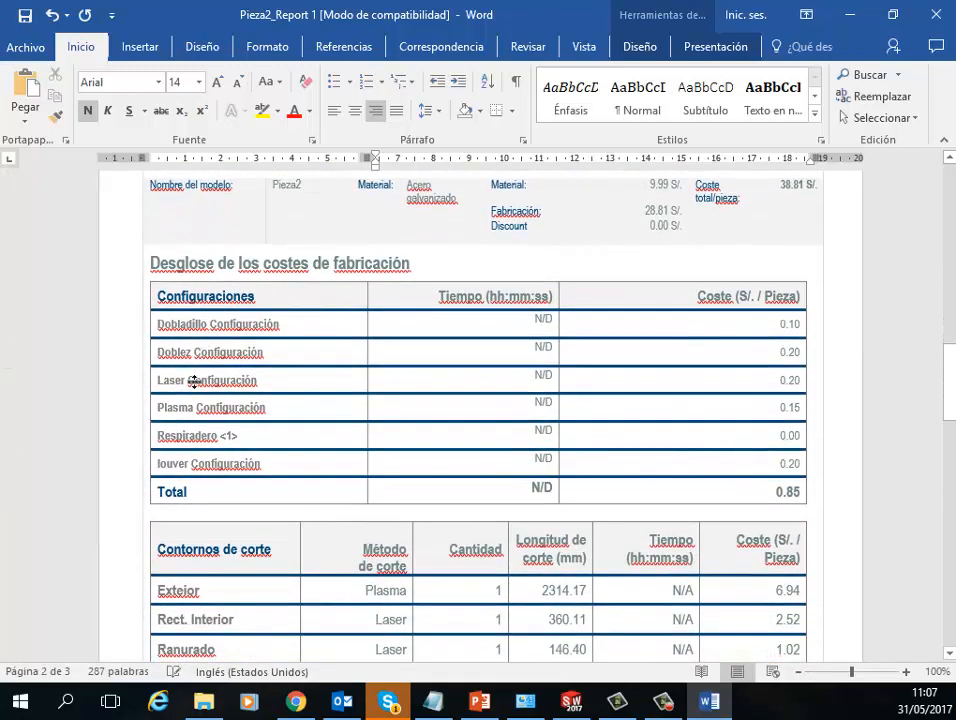
left_click_drag(176, 358, 277, 356)
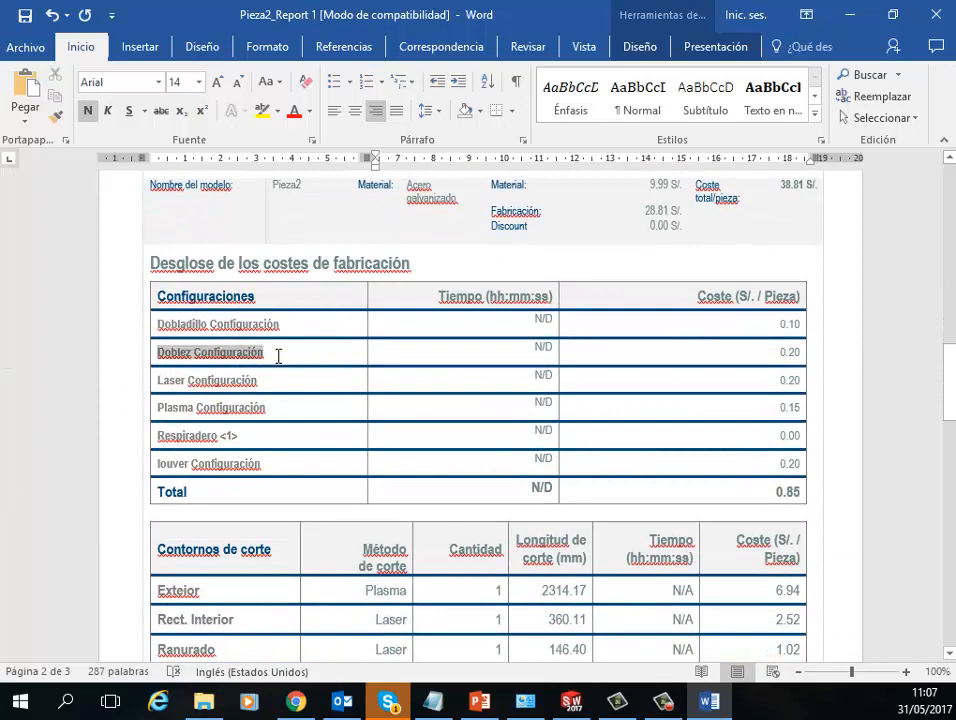
scroll(257, 411, "down", 3)
scroll(257, 411, "down", 3)
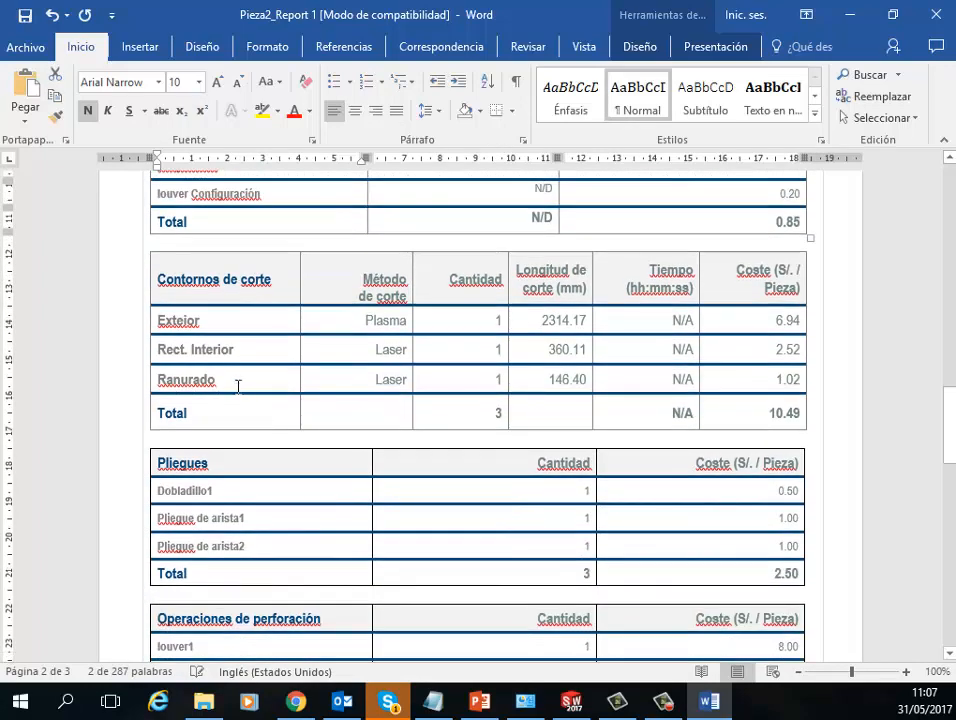
left_click_drag(170, 322, 220, 324)
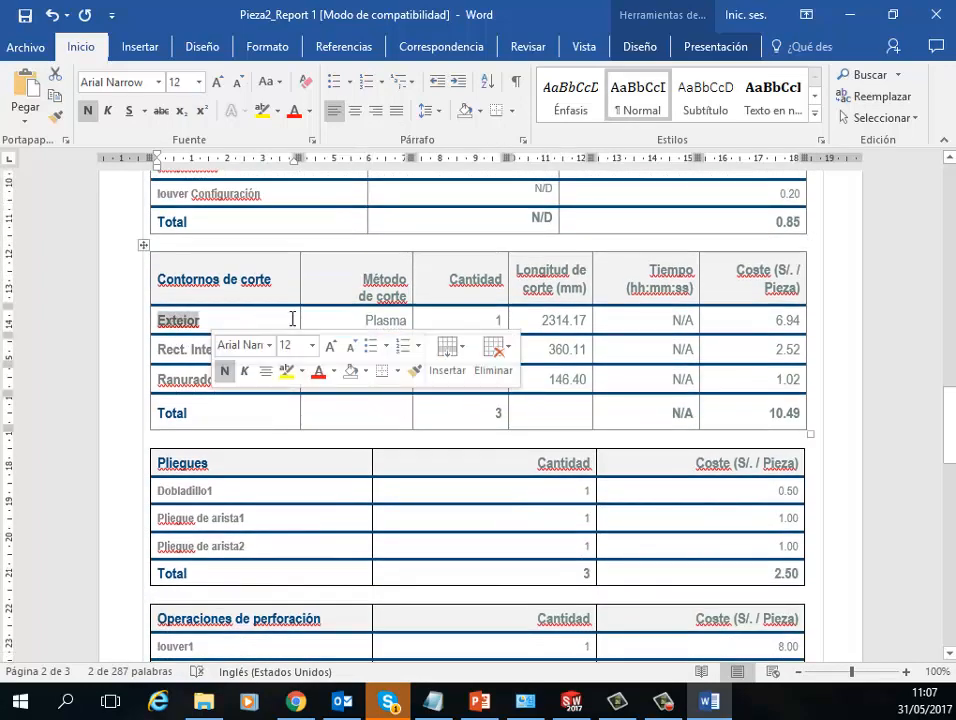
left_click_drag(168, 355, 268, 349)
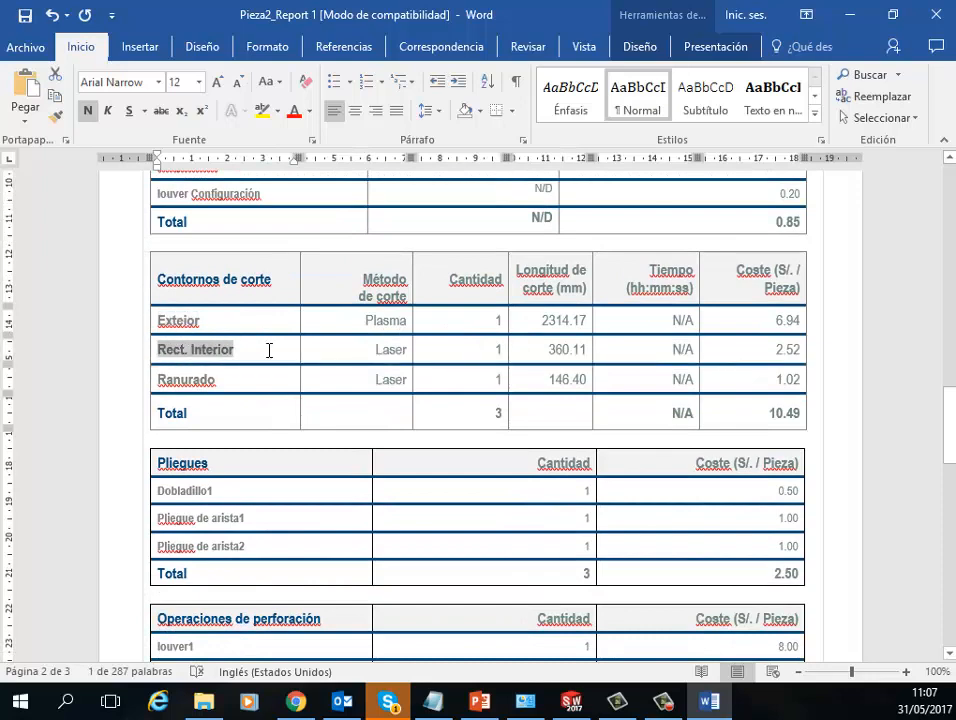
left_click_drag(169, 385, 230, 387)
scroll(235, 410, "down", 4)
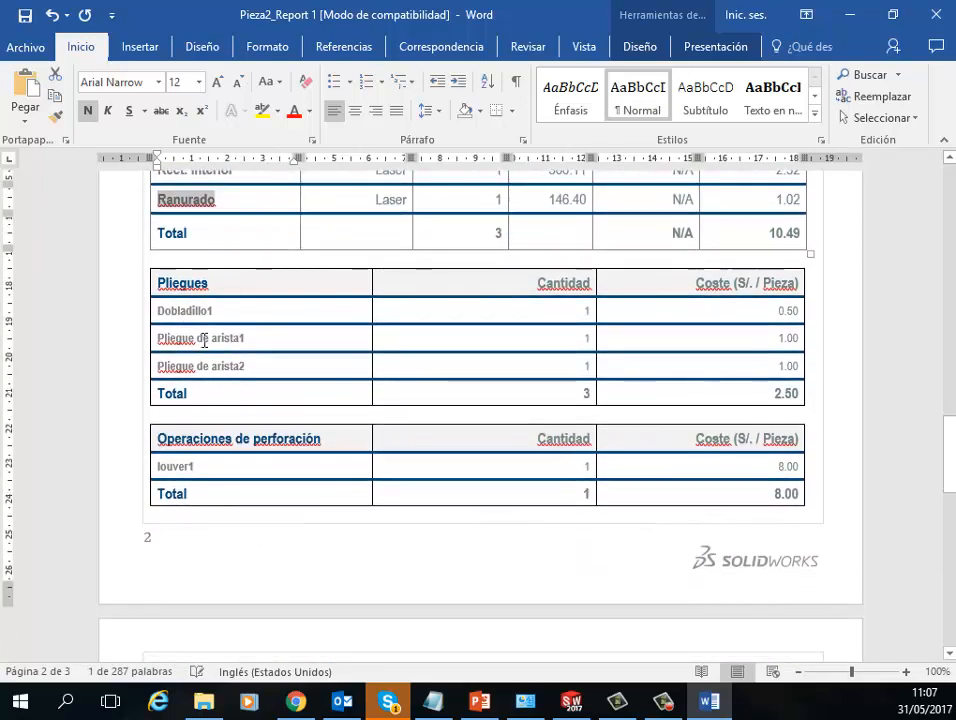
- Examine the report's punching operations and the custom Respiradero operation on the last page
scroll(265, 415, "down", 4)
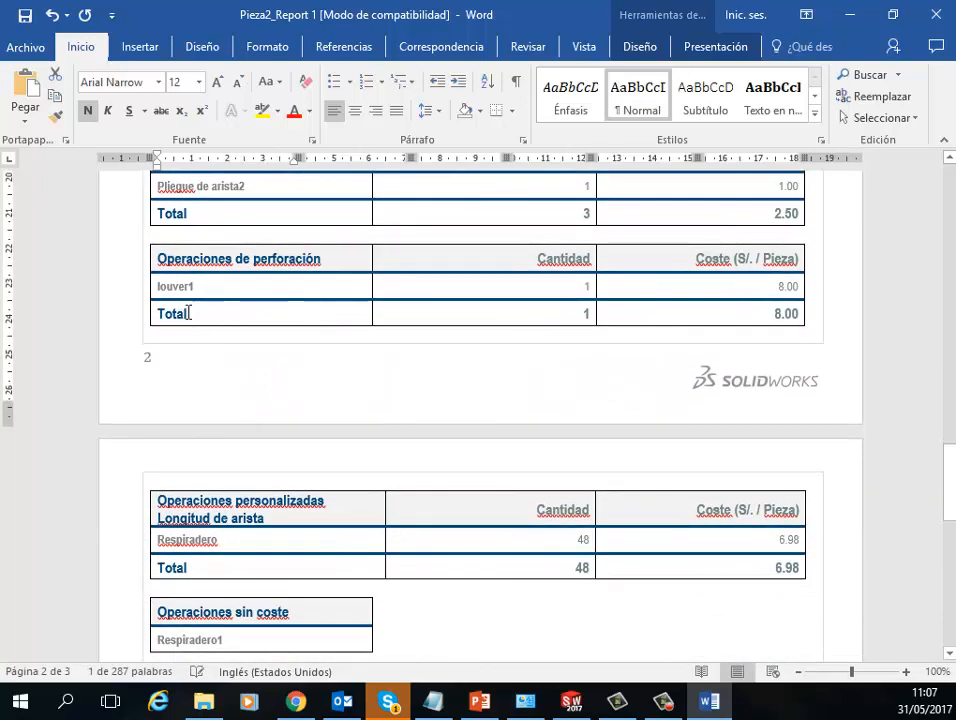
left_click_drag(160, 286, 229, 290)
scroll(245, 400, "down", 3)
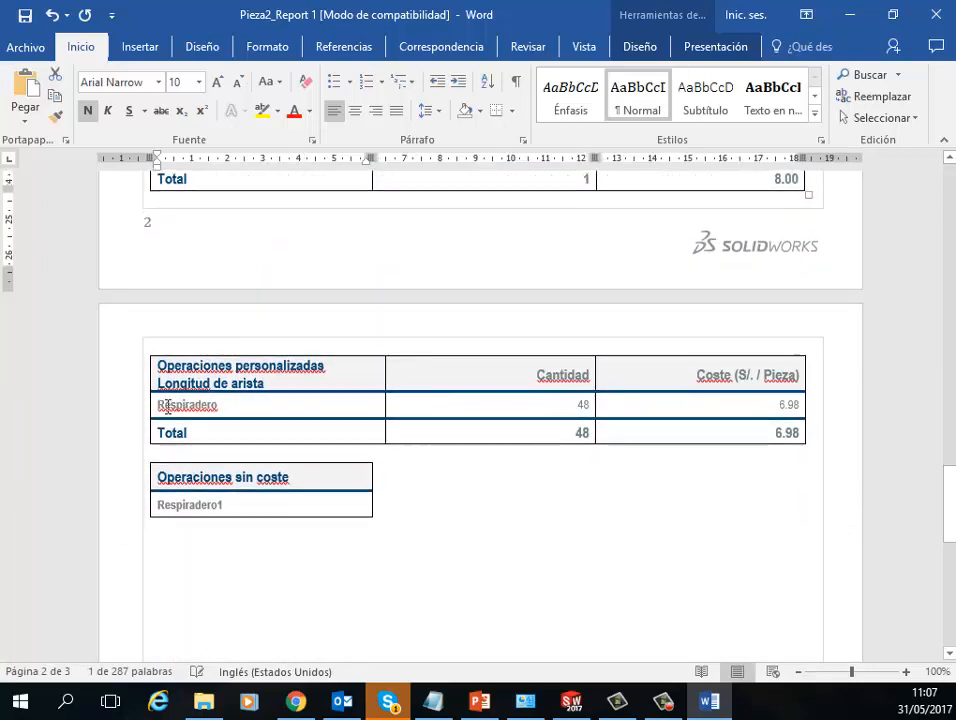
left_click_drag(160, 401, 218, 404)
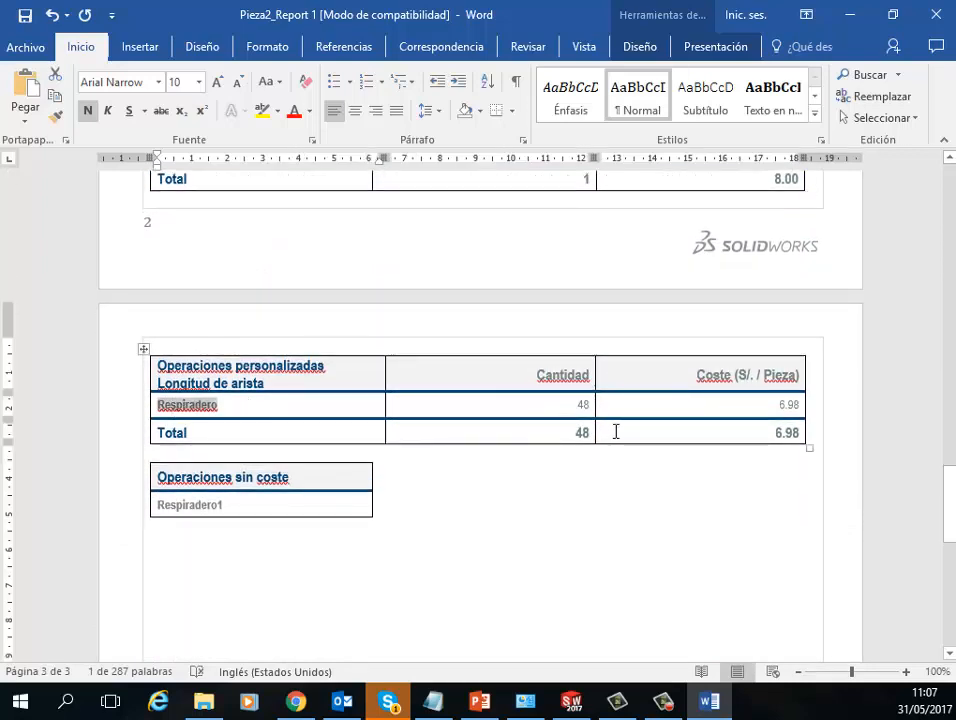
- Return to the report's first page and select the current-versus-previous cost comparison image
scroll(644, 410, "up", 5)
scroll(644, 410, "up", 20)
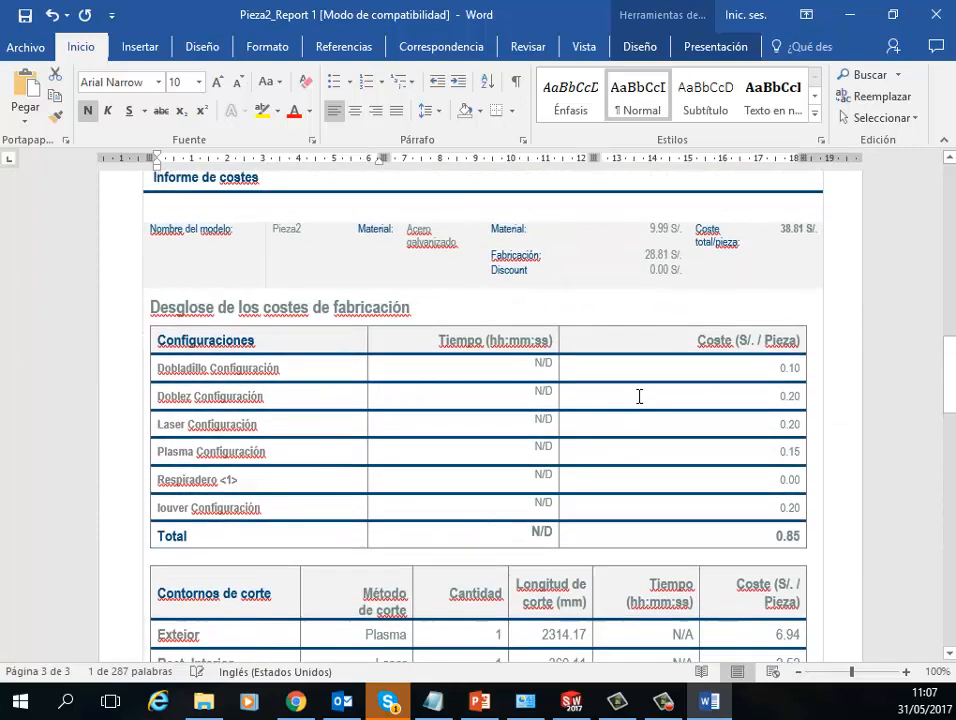
left_click(778, 416)
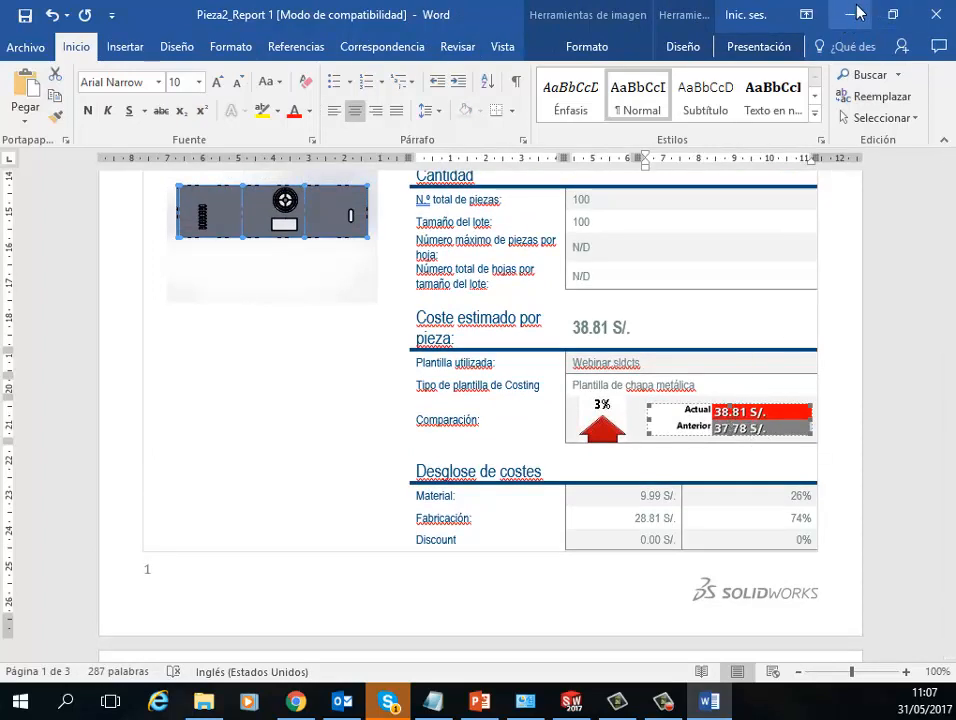
- Switch to SOLIDWORKS, expand the costing tree beside the part and narrow the Costing pane slightly
left_click(567, 704)
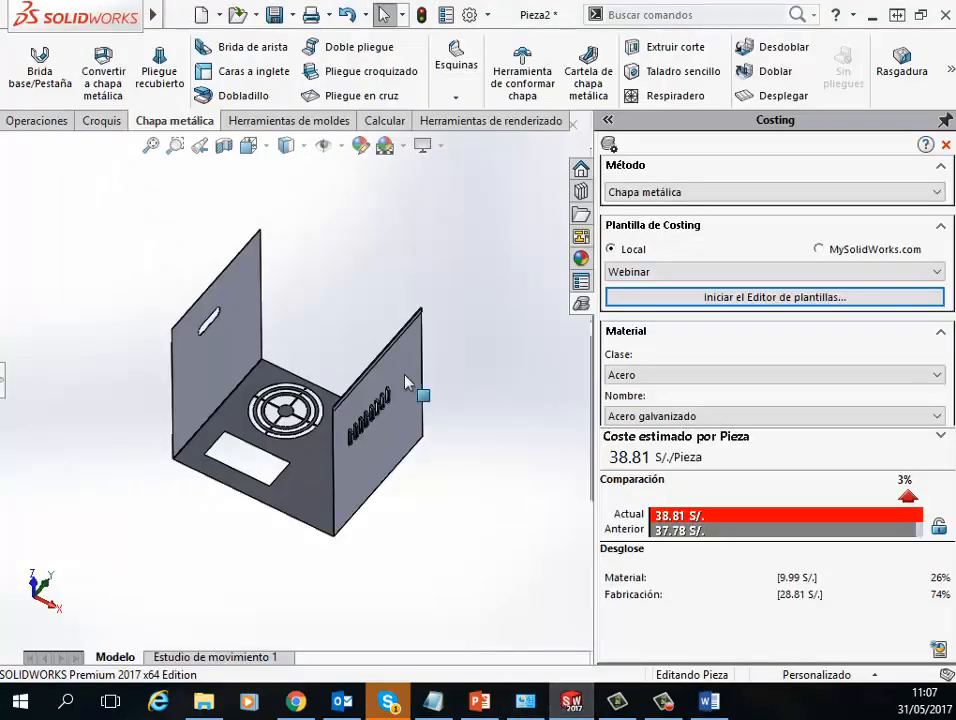
left_click(6, 384)
scroll(408, 365, "up", 3)
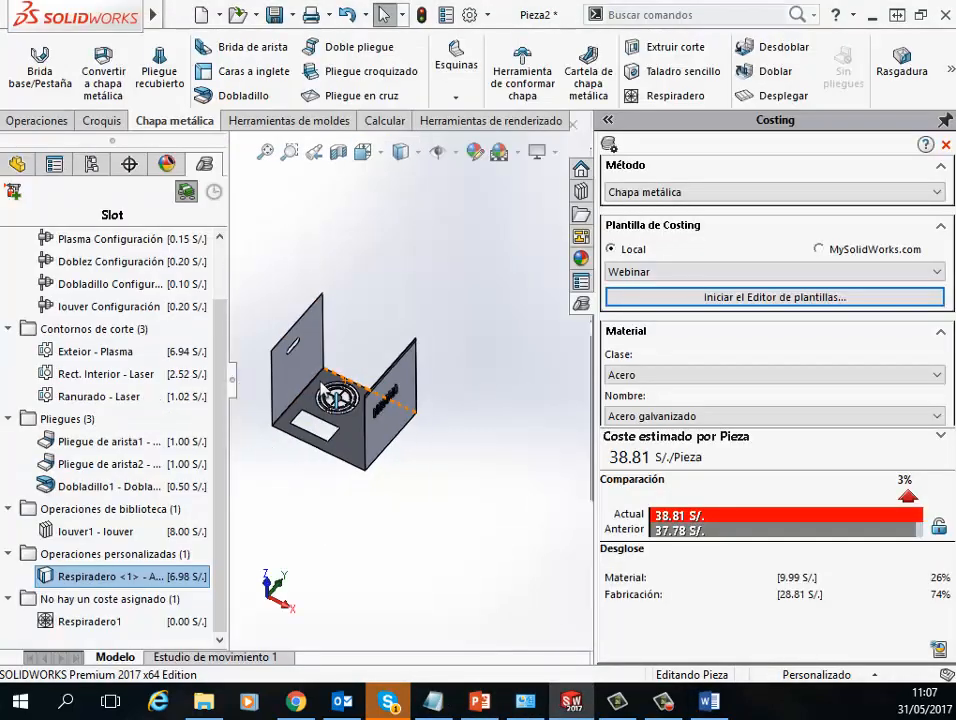
scroll(298, 369, "down", 3)
middle_click_drag(326, 398, 465, 361)
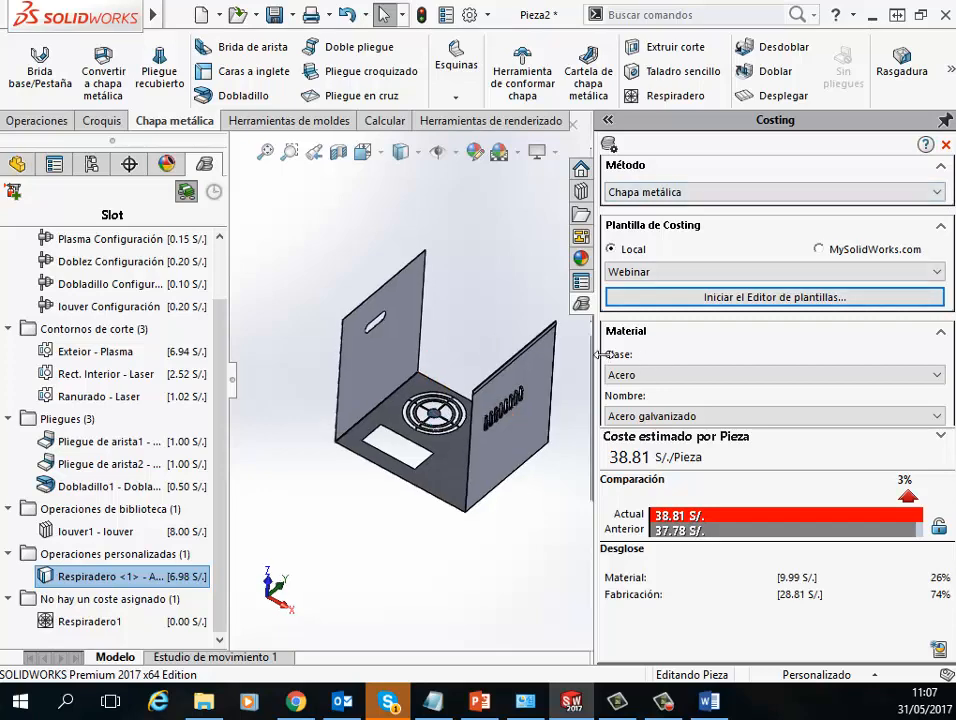
mouse_move(602, 355)
left_mouse_down()
mouse_move(663, 347)
mouse_move(612, 355)
left_mouse_up()
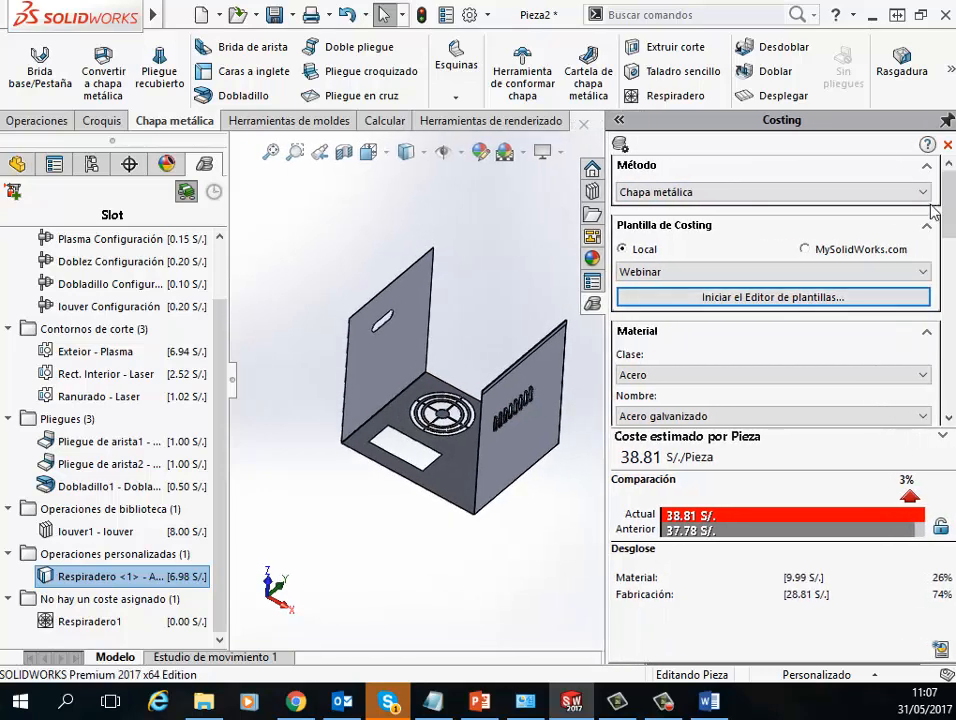
- Base the blank's material cost on sheet size (Tamaño de hoja) and choose the 2.40 m x 1.20 m sheet
left_click_drag(948, 198, 953, 285)
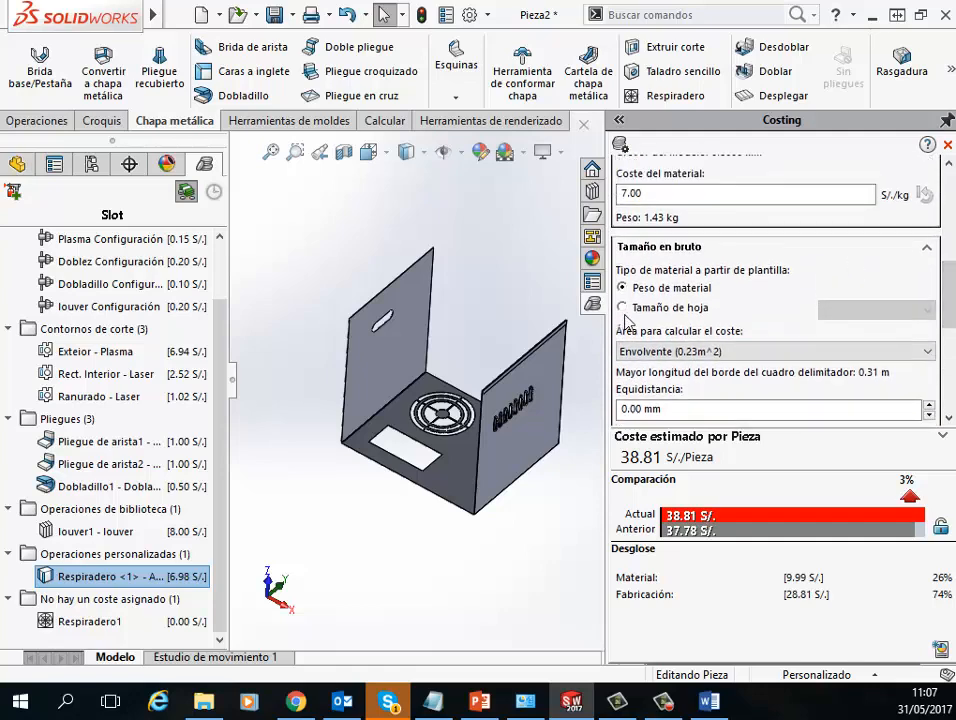
left_click(623, 307)
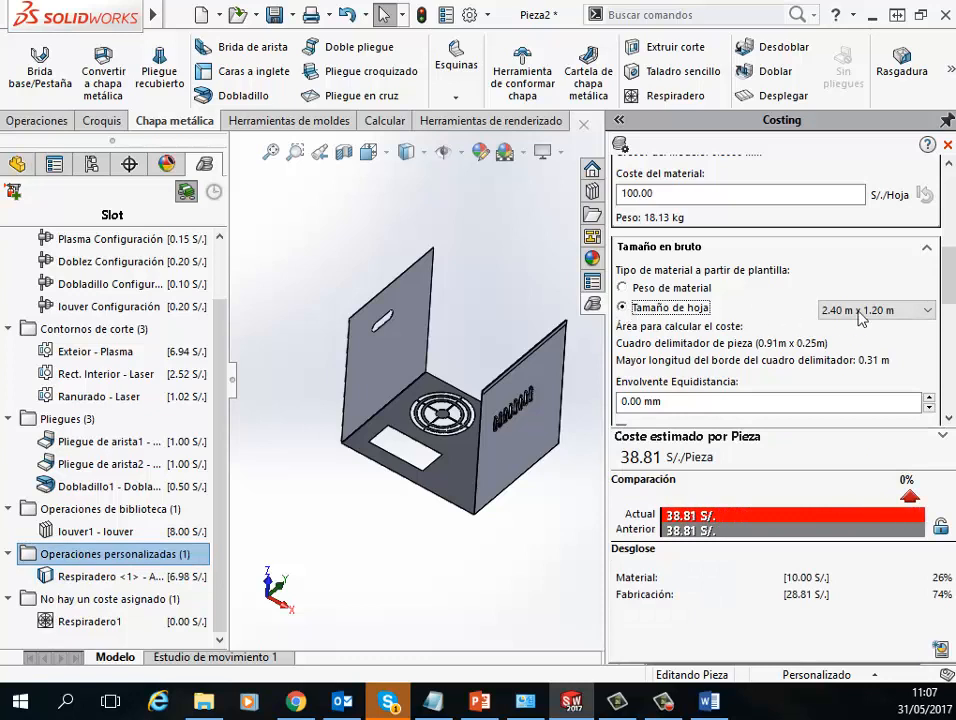
left_click(863, 311)
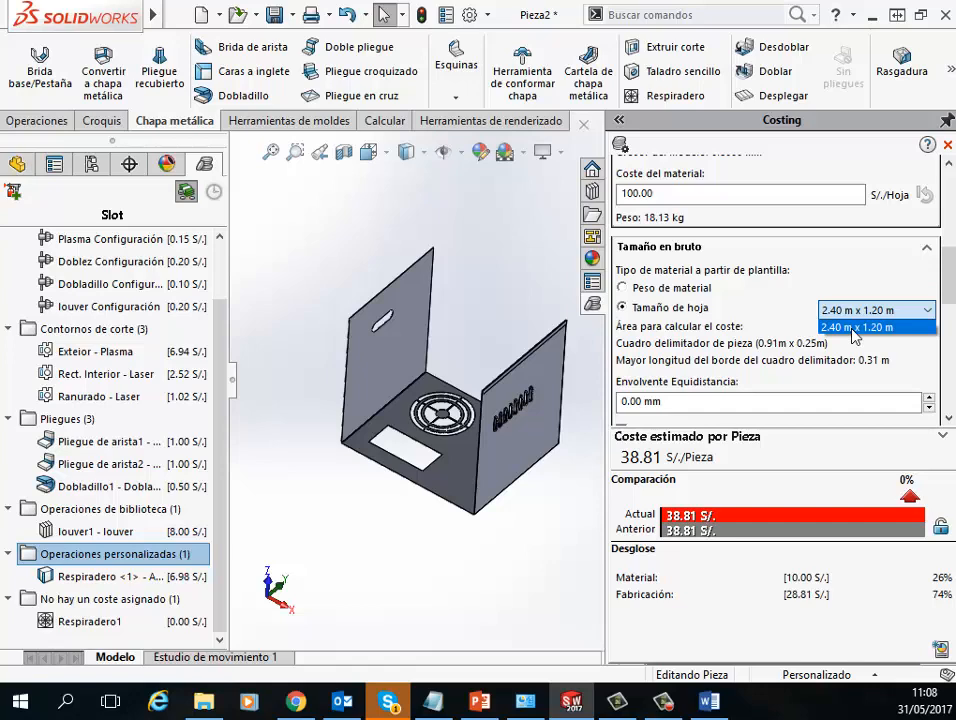
left_click(855, 328)
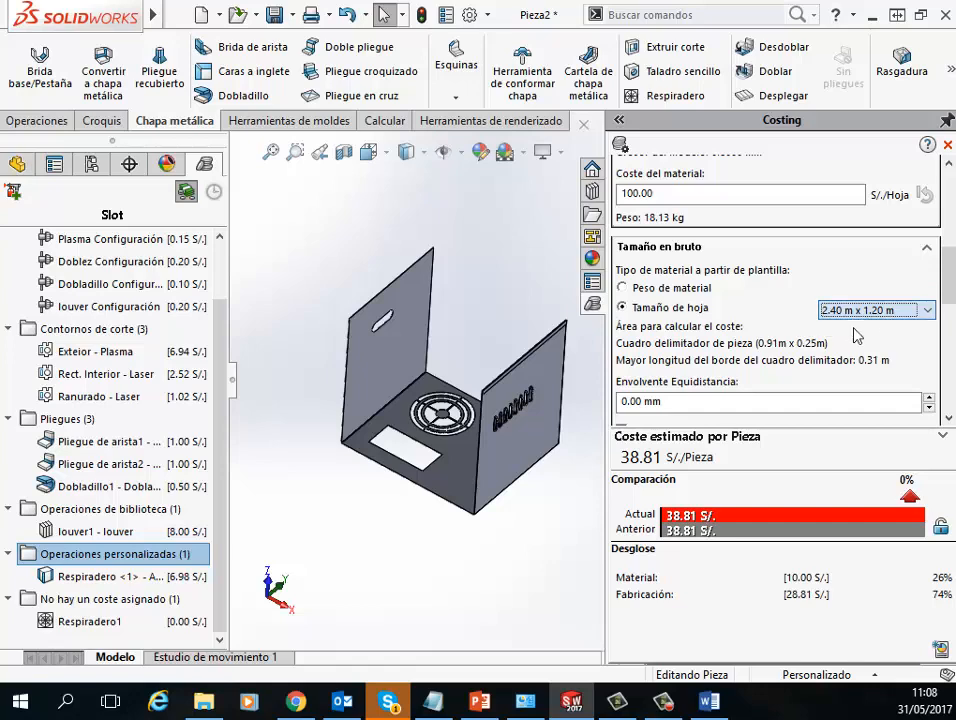
- Preview the optimized bounding box nesting, then review its waste percentage, maximum parts per sheet and total sheets per lot
left_click_drag(946, 265, 952, 290)
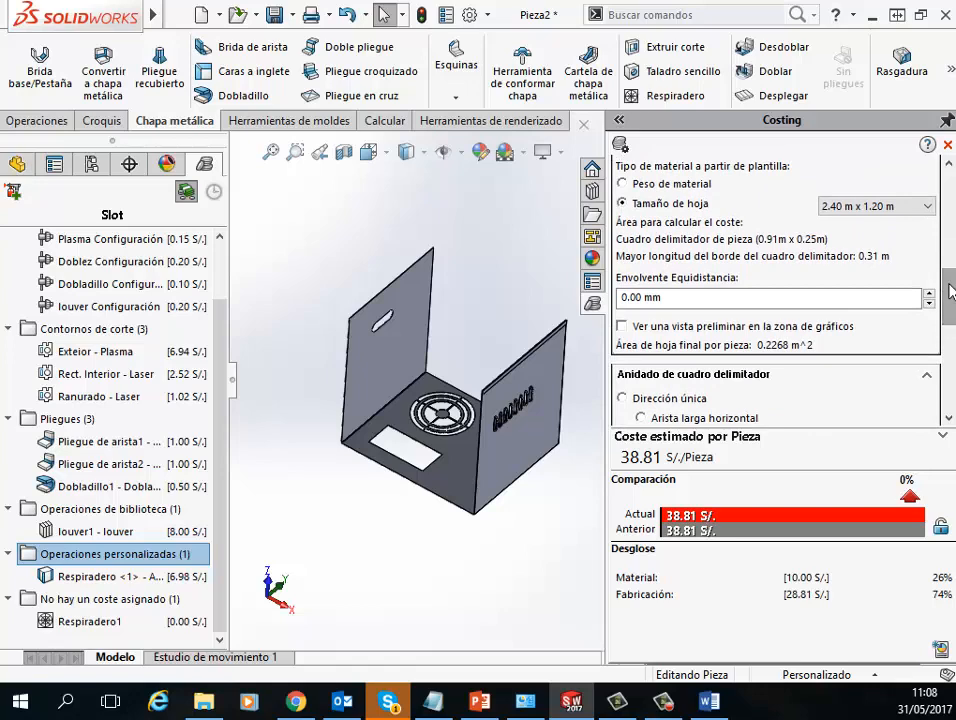
left_click_drag(950, 290, 952, 333)
scroll(952, 333, "up", 3)
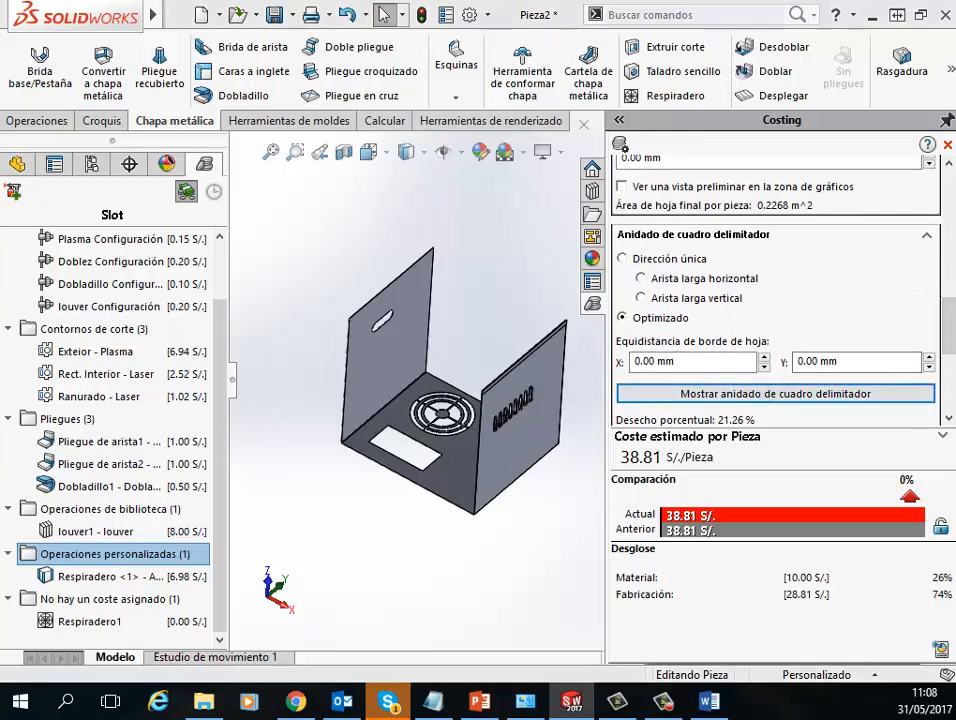
left_click(776, 393)
left_click_drag(410, 96, 384, 115)
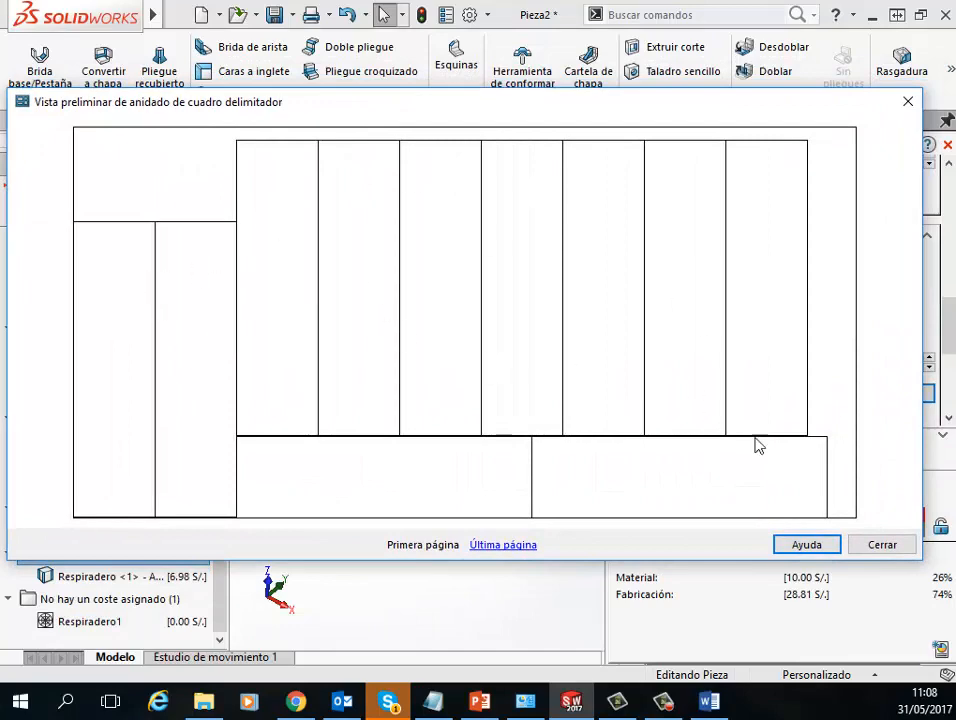
left_click(898, 545)
left_click_drag(950, 320, 954, 349)
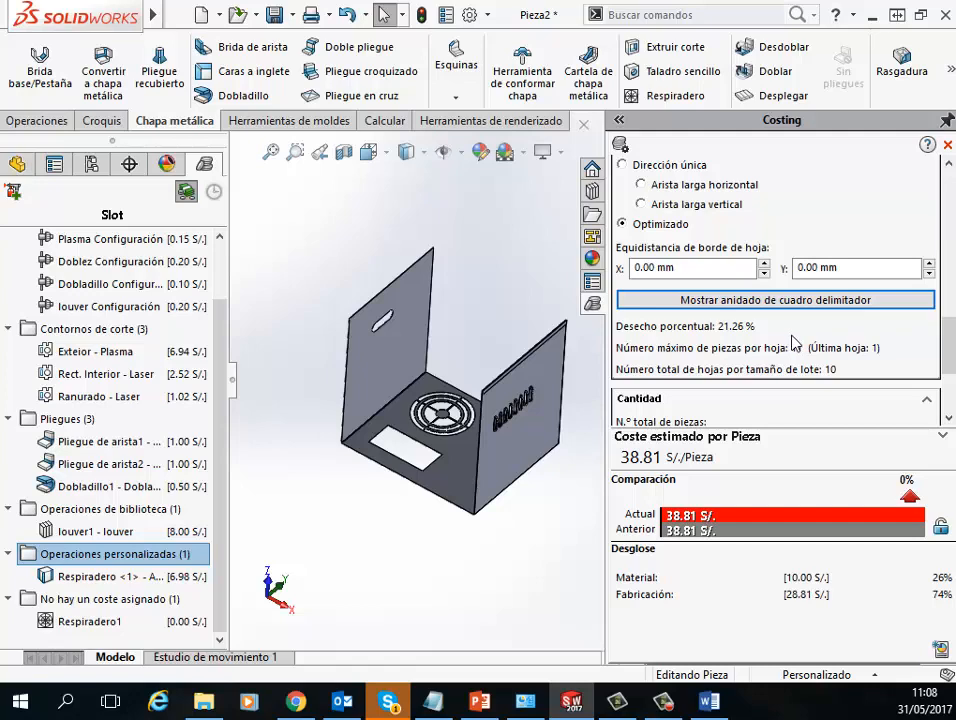
mouse_move(946, 345)
left_mouse_down()
mouse_move(950, 303)
mouse_move(950, 351)
left_mouse_up()
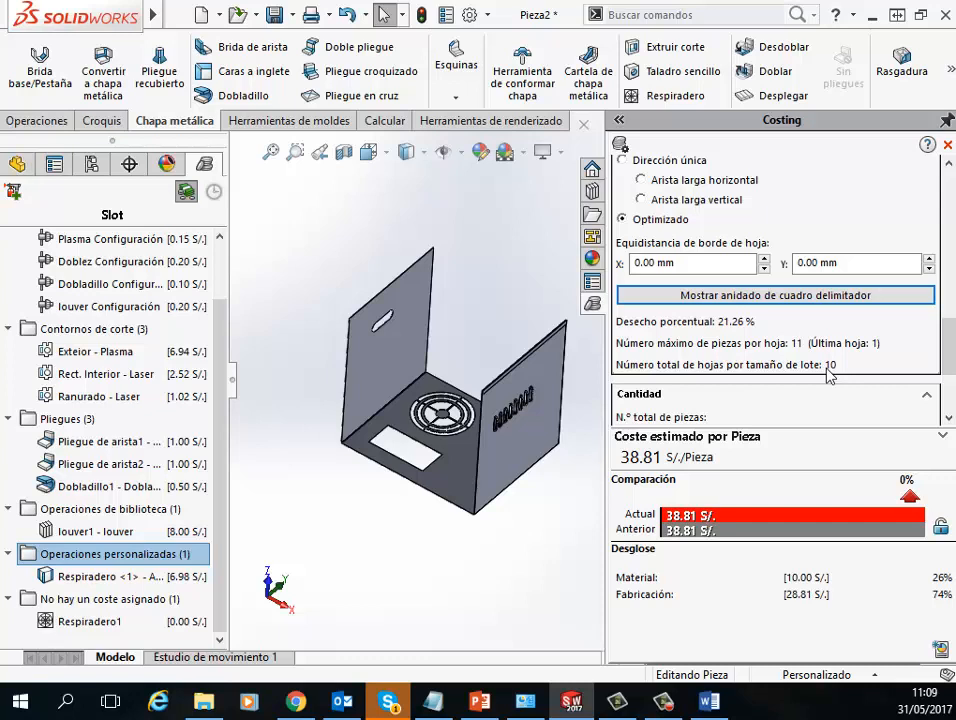
- Switch to the PowerPoint slide show with the CAD Solutions slide
scroll(375, 422, "up", 2)
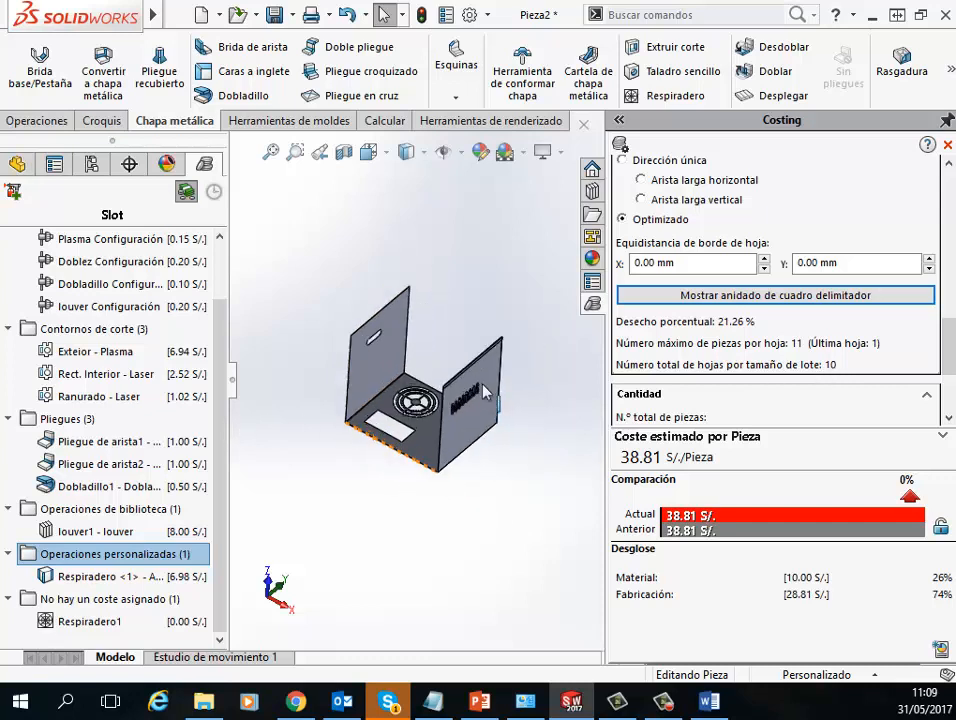
scroll(484, 393, "down", 2)
middle_click_drag(482, 393, 457, 394)
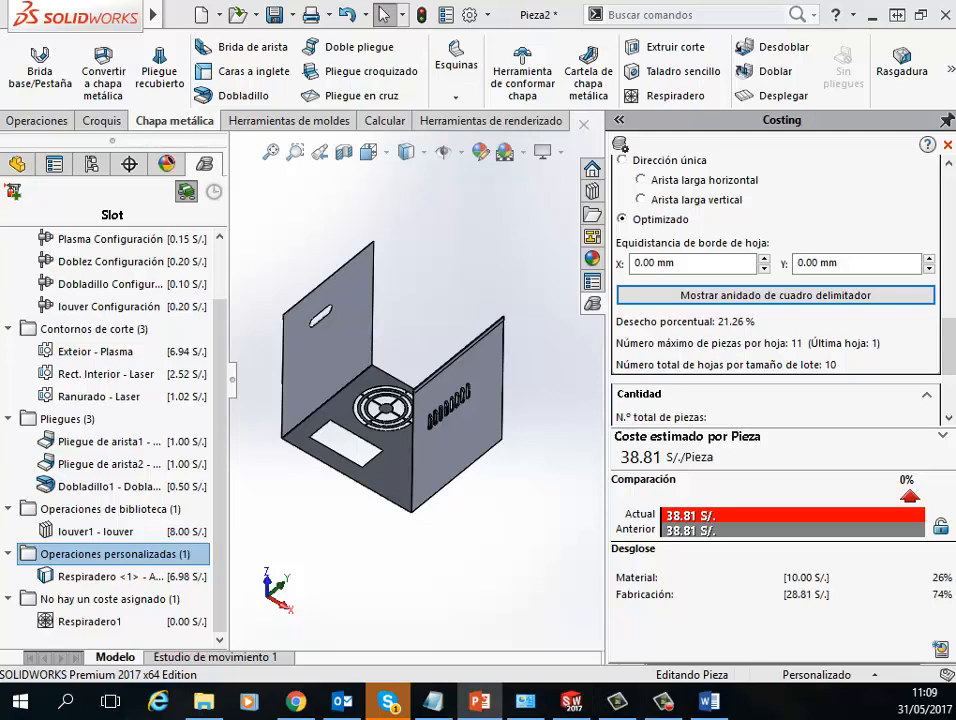
left_click(480, 703)
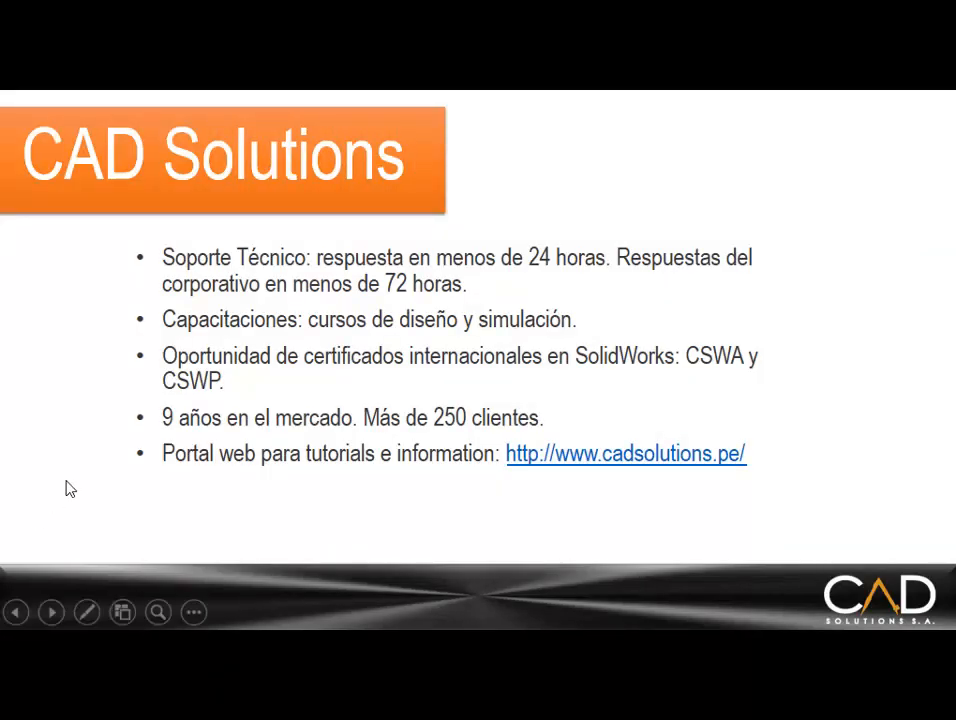